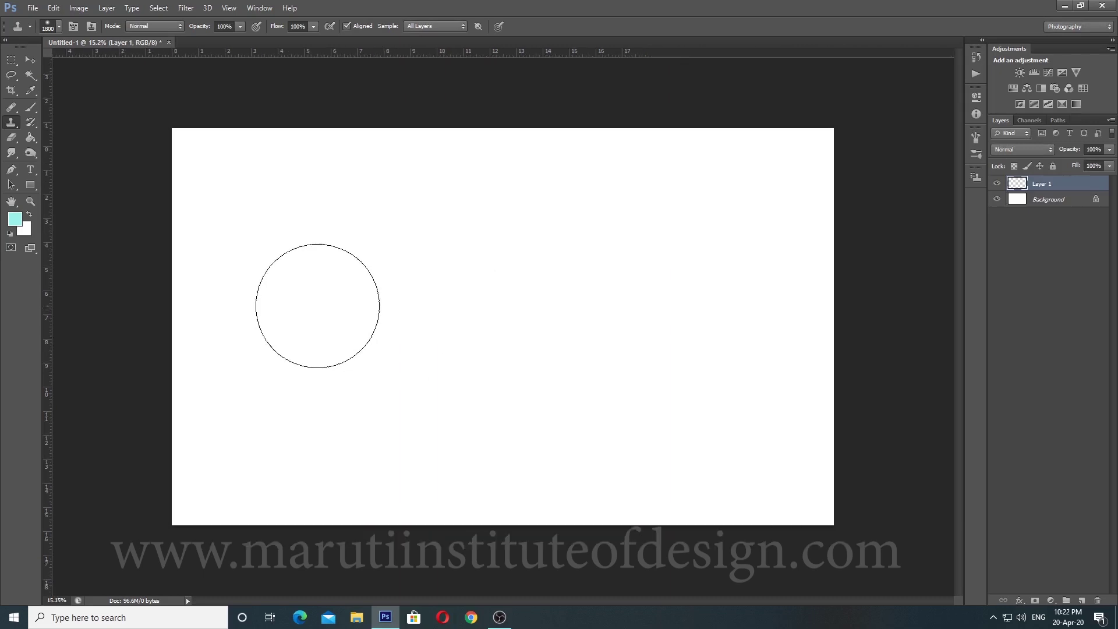
Step: Set the foreground colour to peach f4c49d and fill Layer 1 with it
left_click(19, 221)
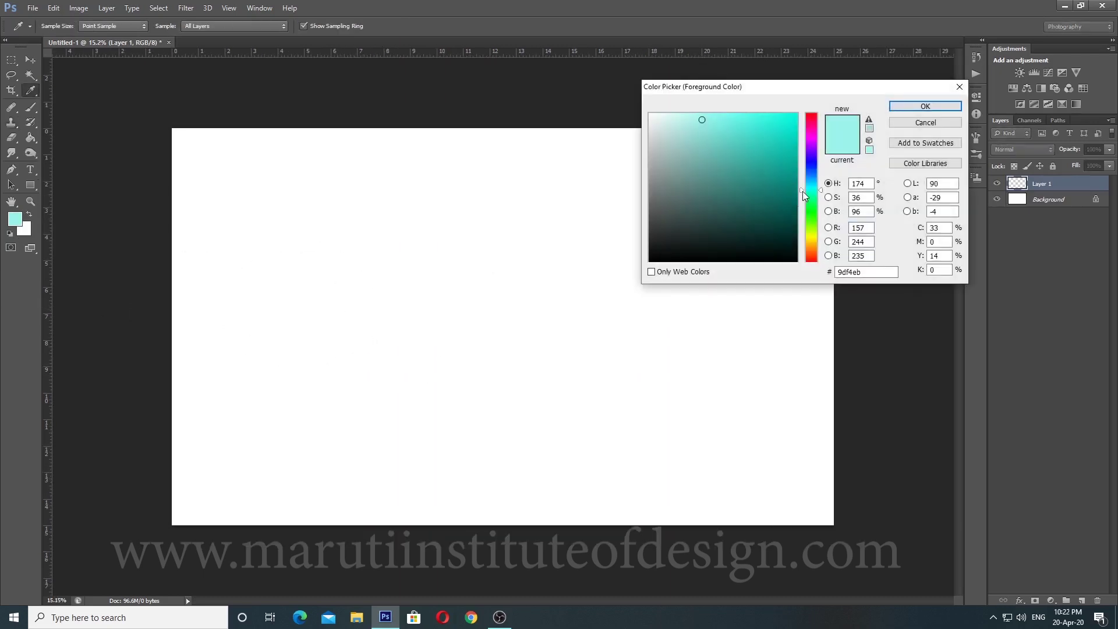
left_click_drag(803, 191, 812, 251)
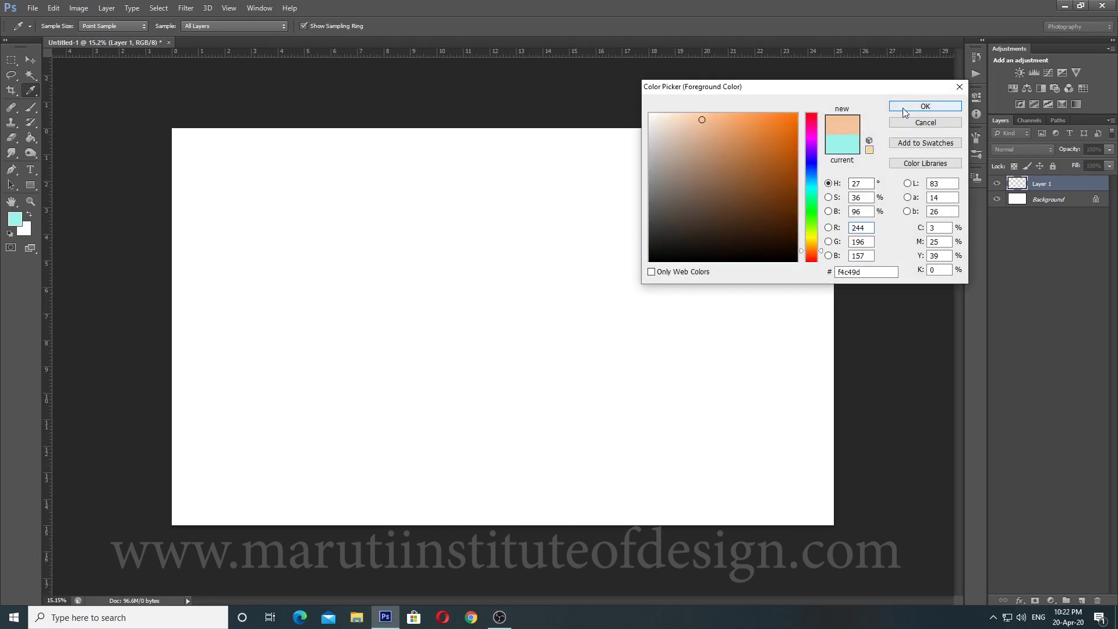
left_click(903, 108)
key("alt+BackSpace")
scroll(901, 107, "up", 1)
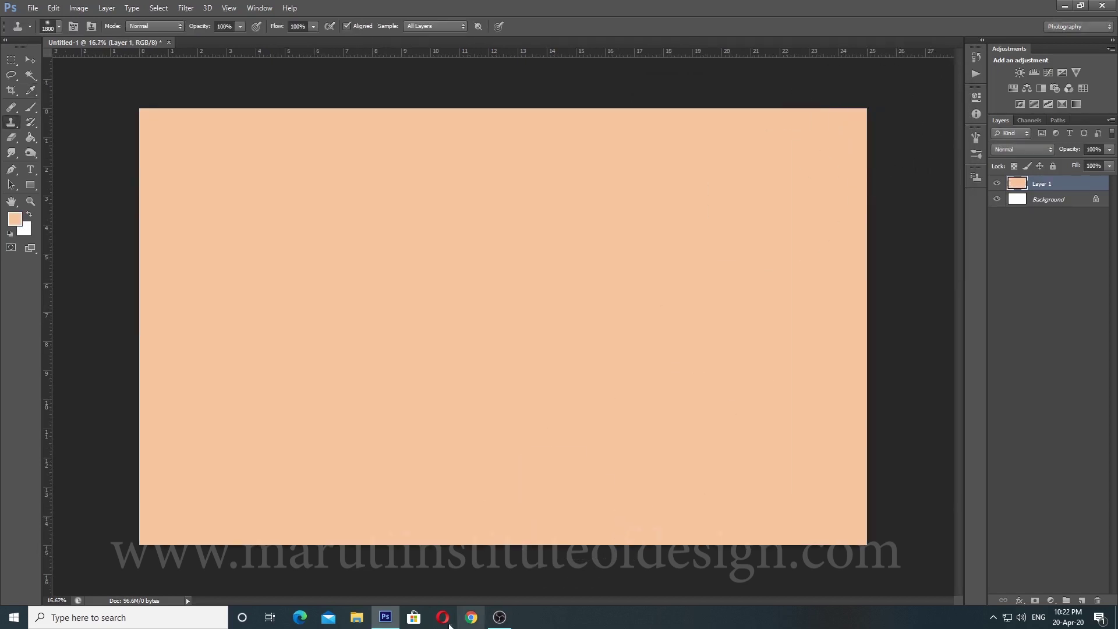
Step: Switch to Chrome, go to yandex.com and run an image search for "texture"
left_click(472, 617)
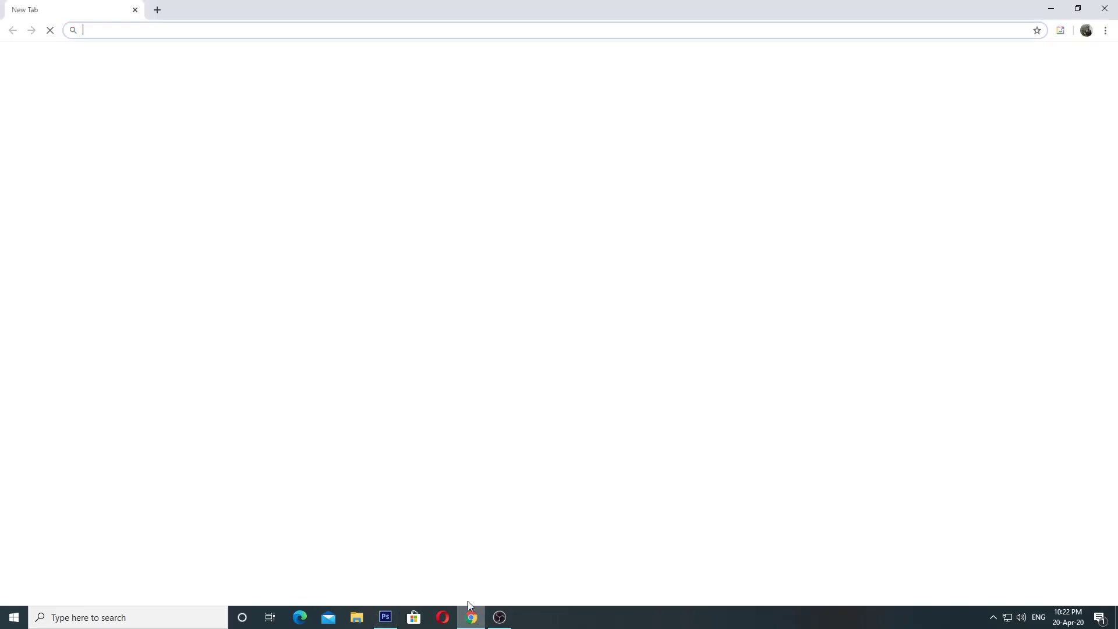
type("yandex.com")
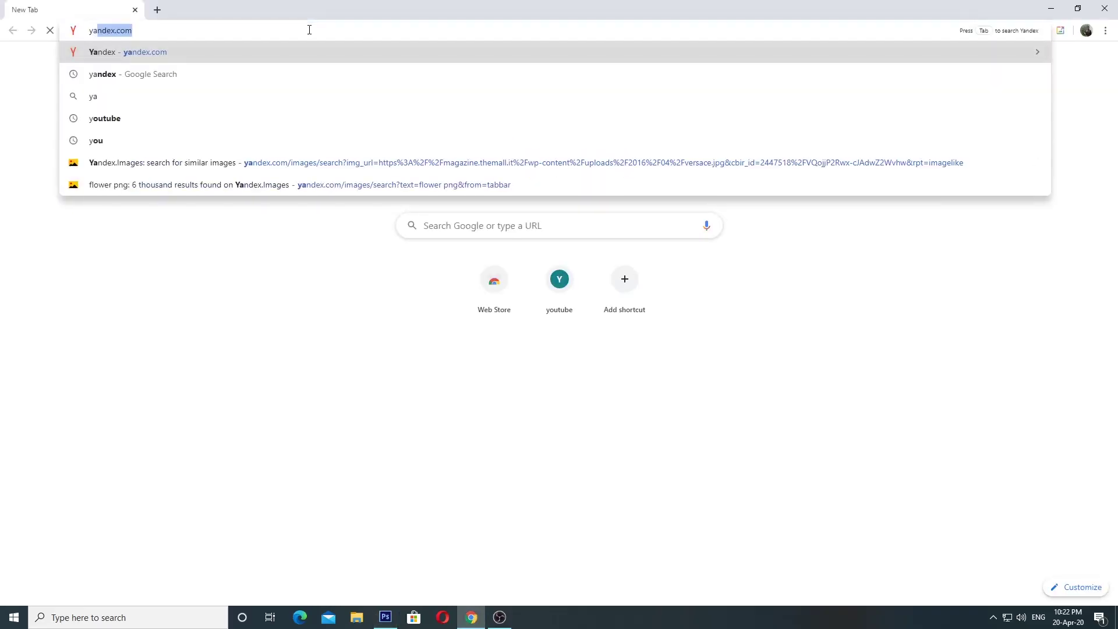
key("Return")
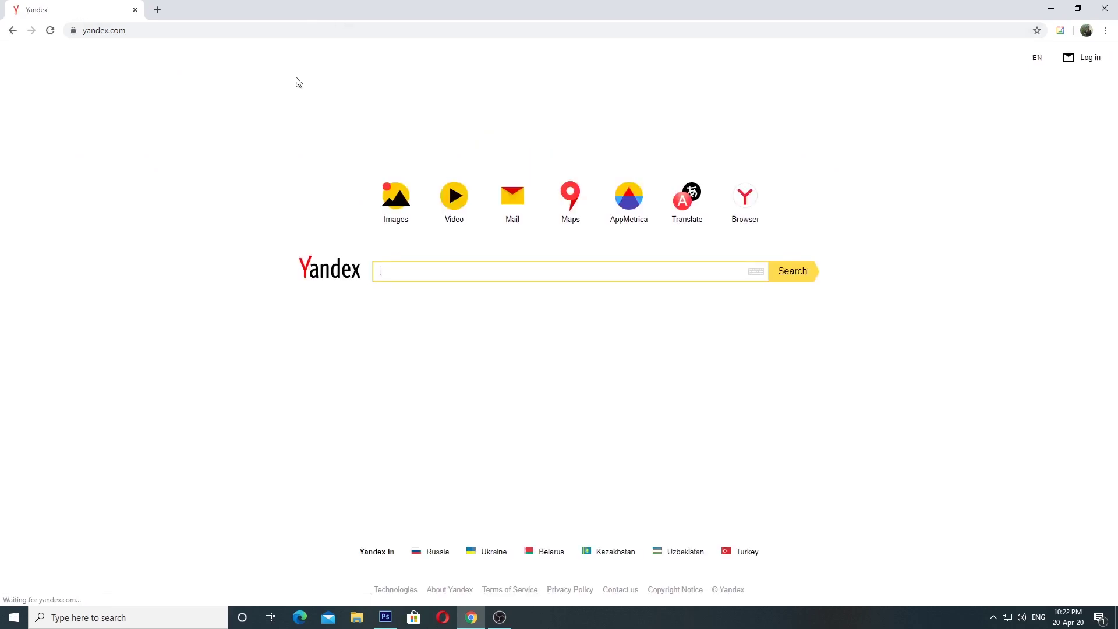
type("te")
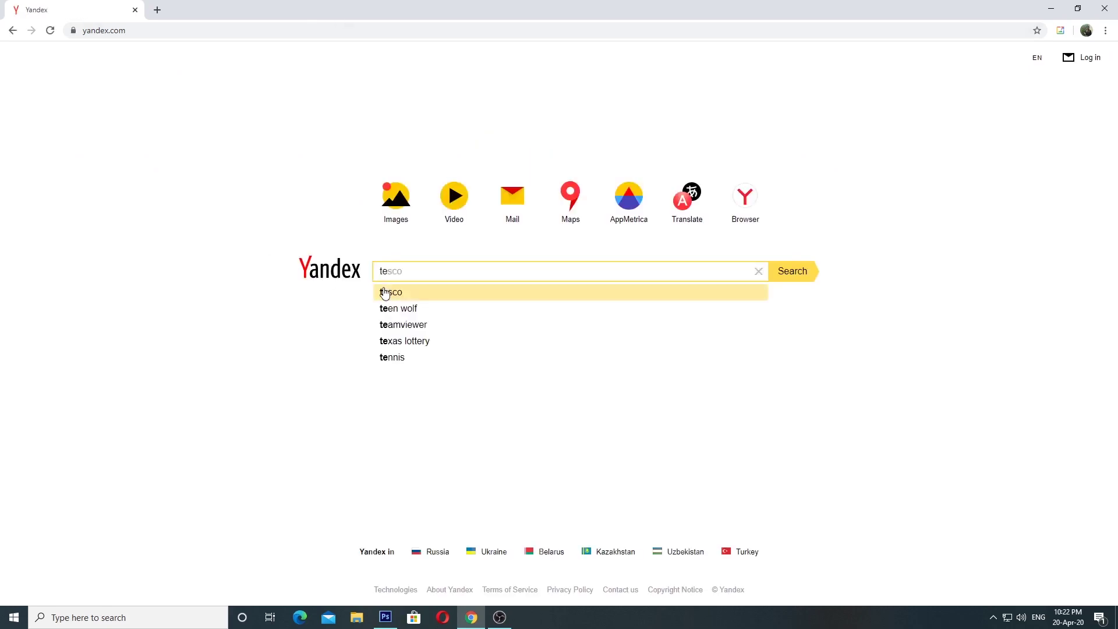
type("xt")
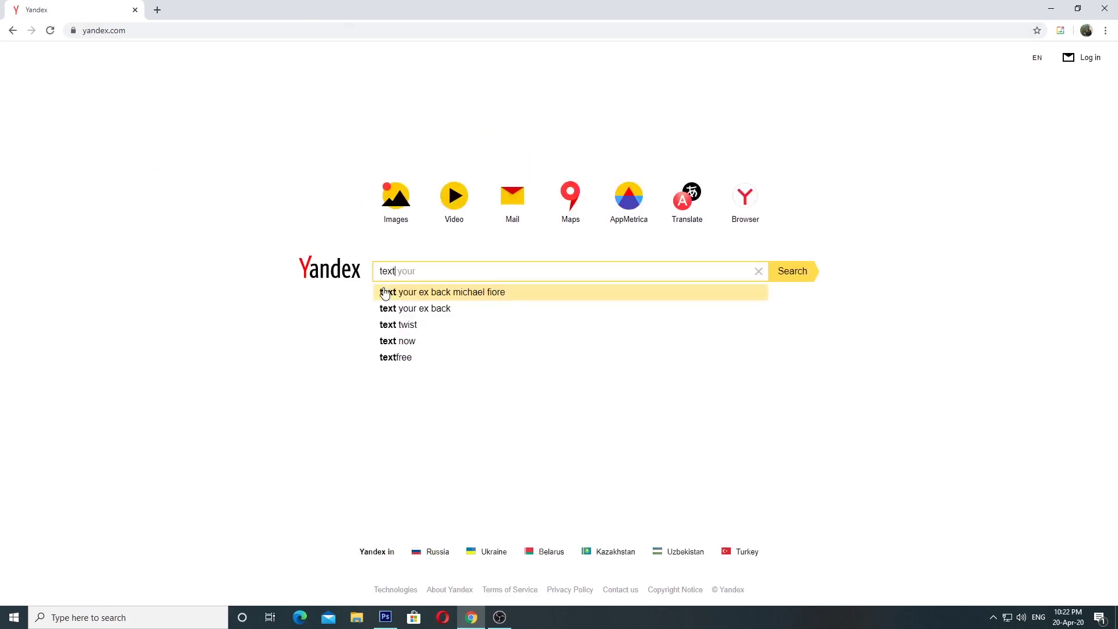
type("ure")
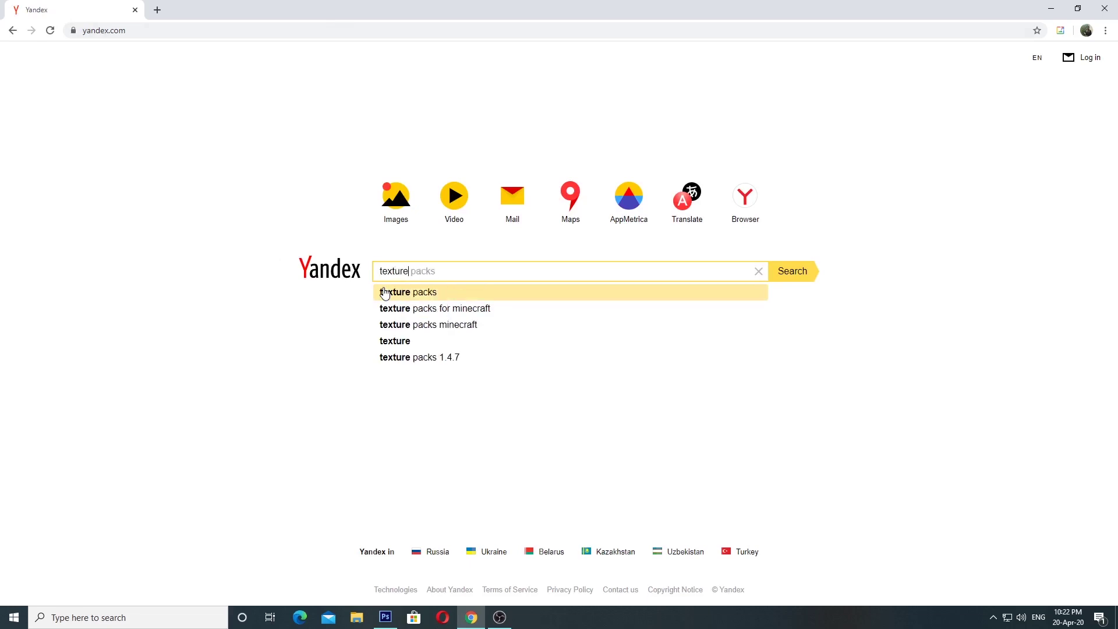
key("Return")
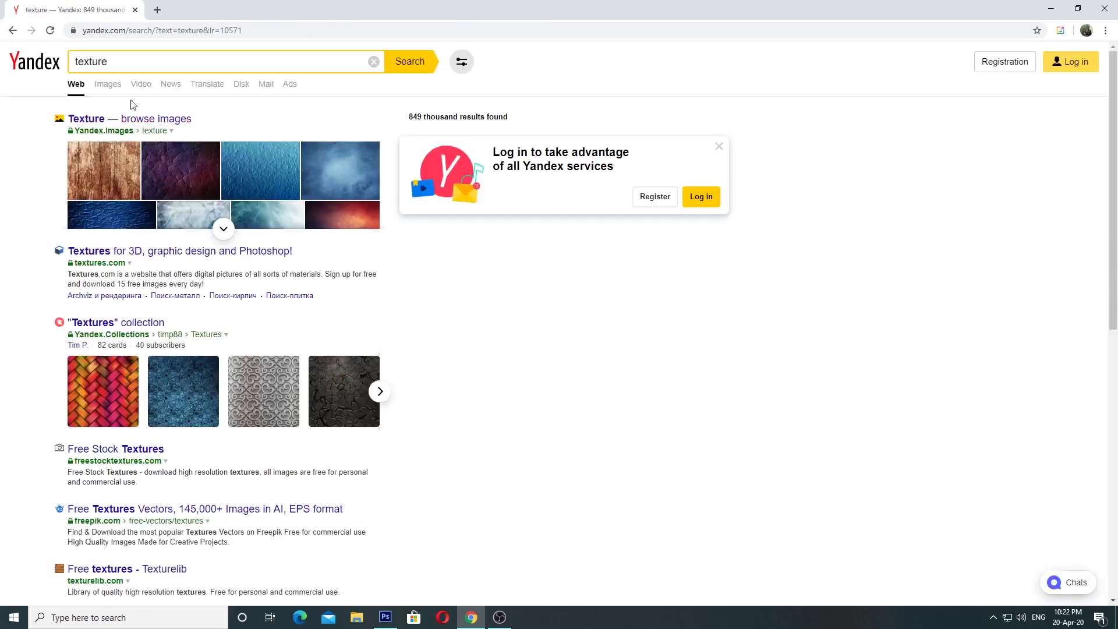
left_click(113, 87)
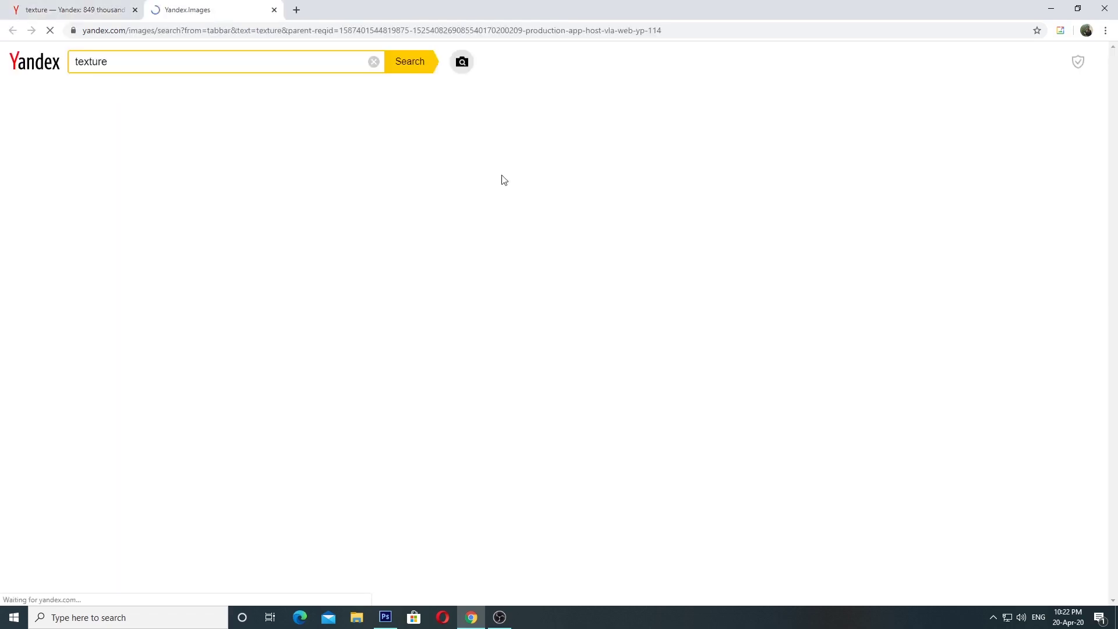
Step: Open the scratched red and orange texture from the results and choose the yellow-to-red grunge texture among its related images
scroll(374, 243, "down", 1)
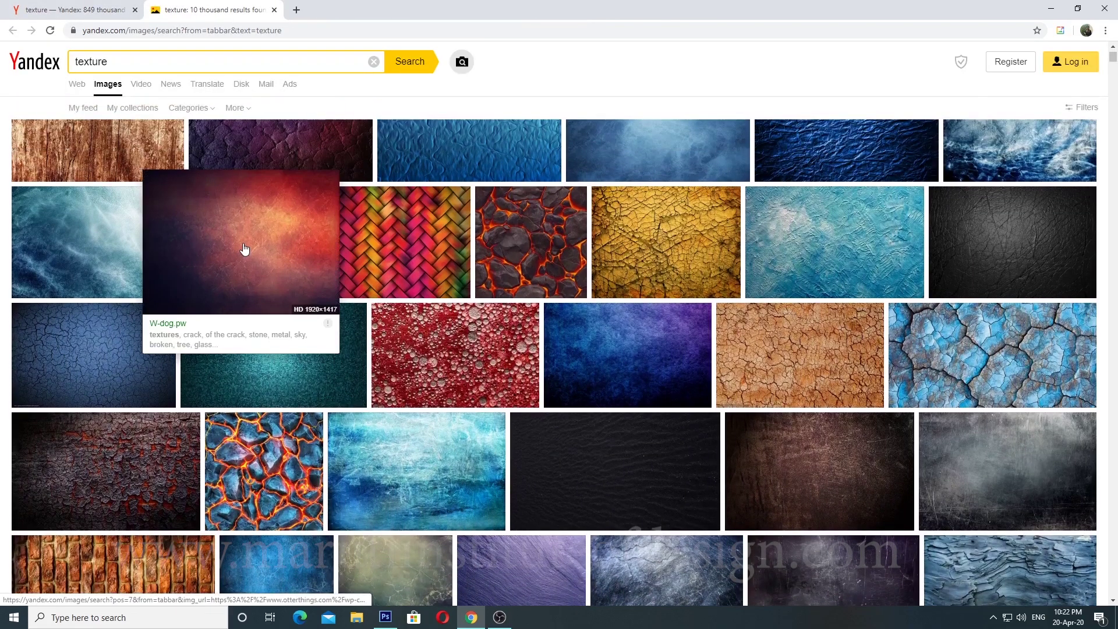
left_click(244, 250)
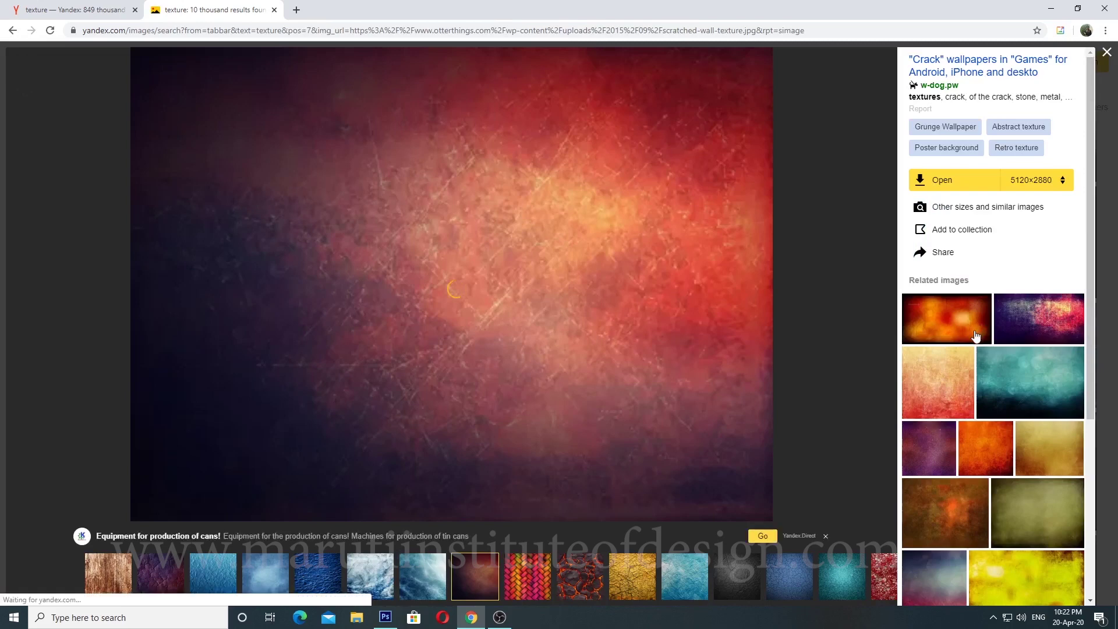
scroll(962, 321, "down", 2)
scroll(961, 320, "down", 1)
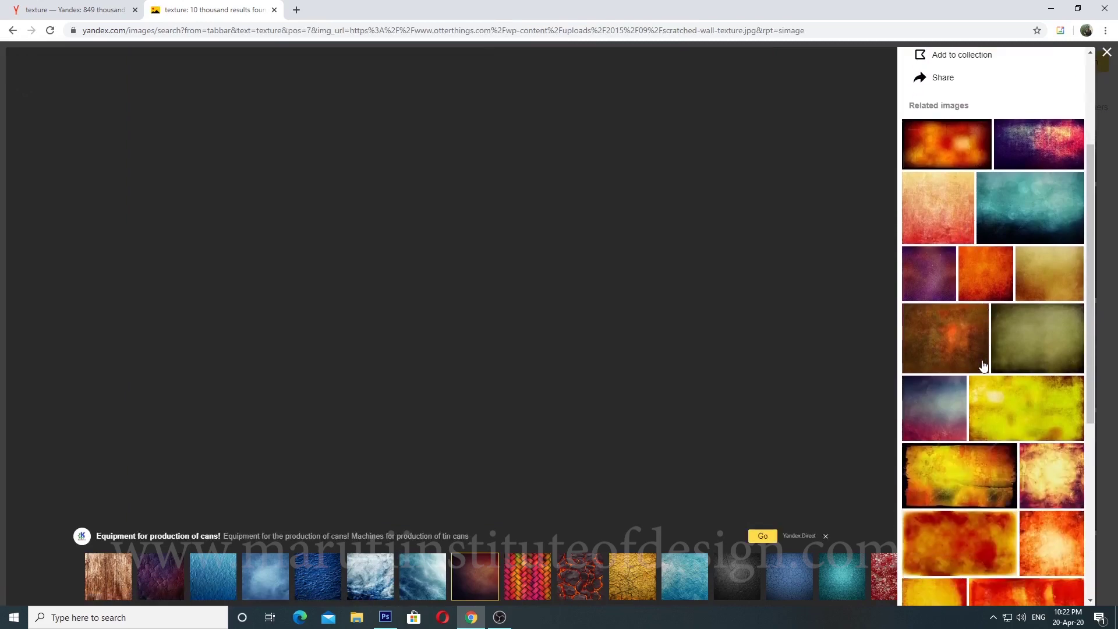
scroll(984, 365, "down", 1)
scroll(984, 365, "up", 3)
left_click(957, 360)
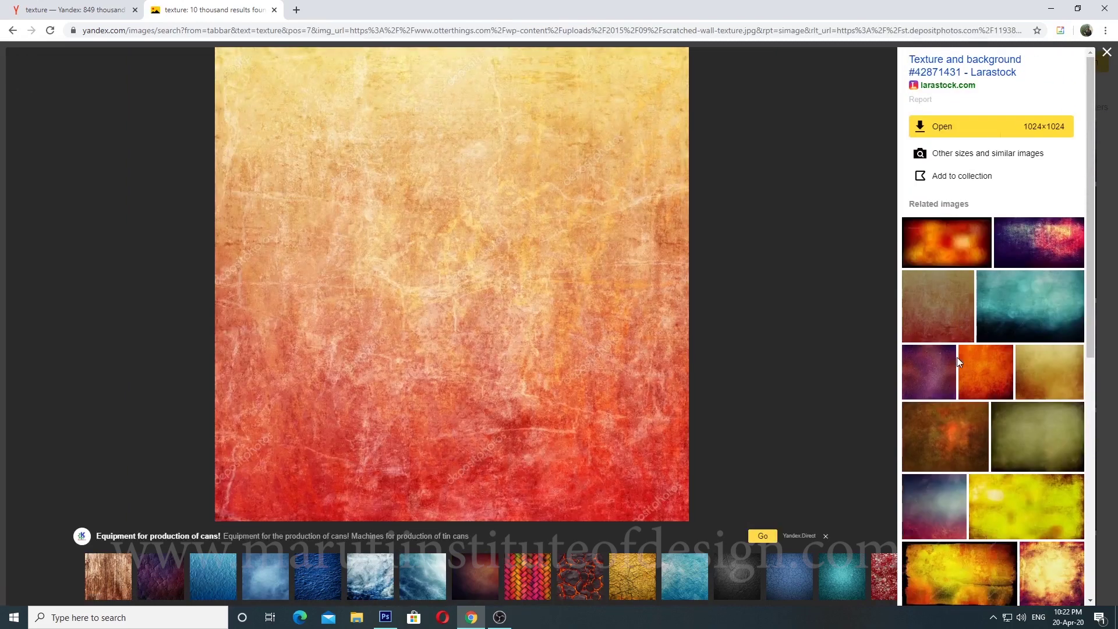
Step: Download the yellow-to-red texture image and open it as a separate document in Photoshop
right_click(428, 211)
left_click(445, 232)
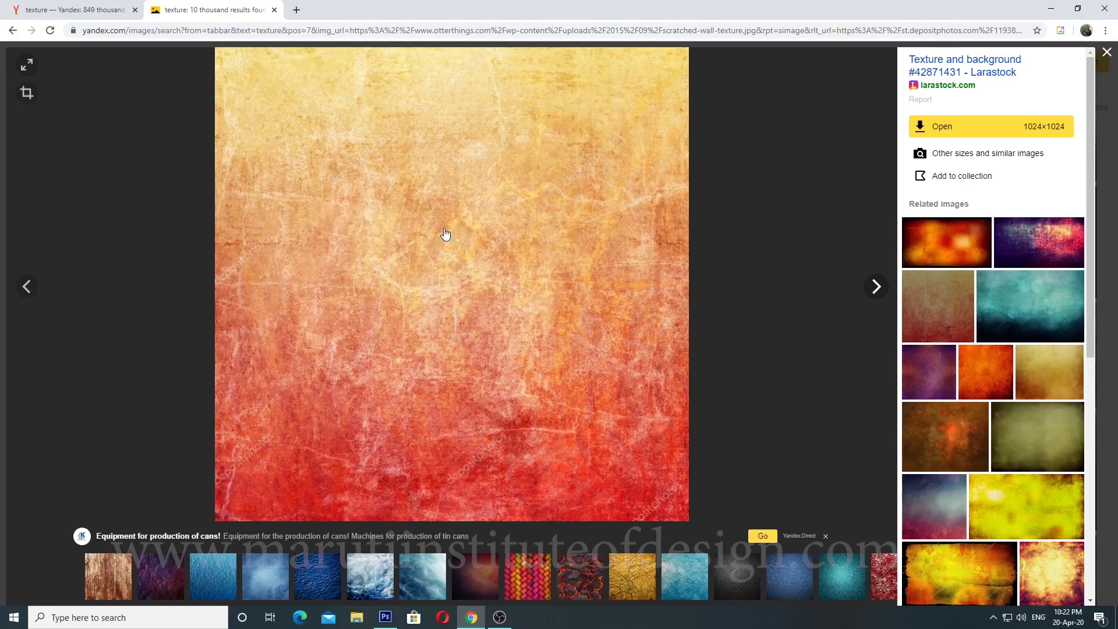
left_click(394, 370)
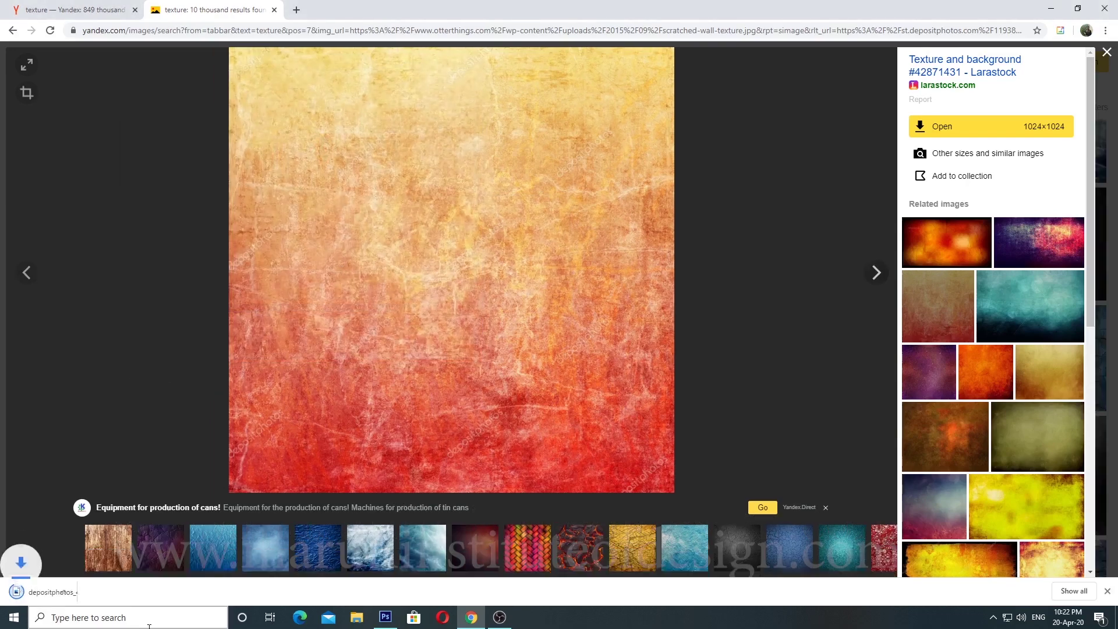
left_click_drag(59, 591, 454, 592)
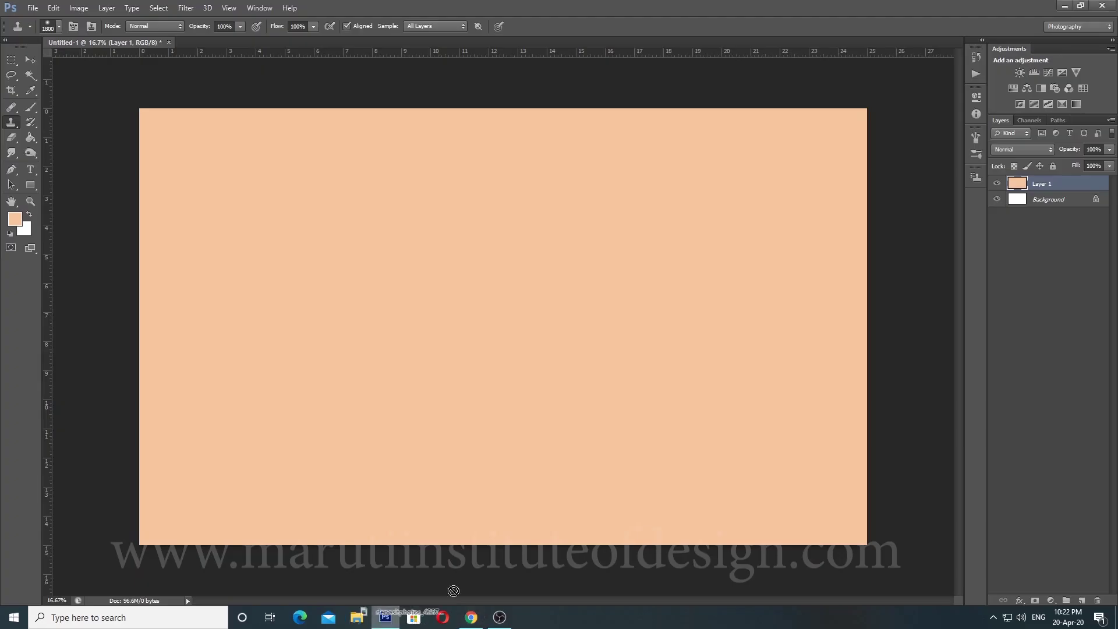
scroll(744, 377, "down", 3)
scroll(750, 366, "up", 3)
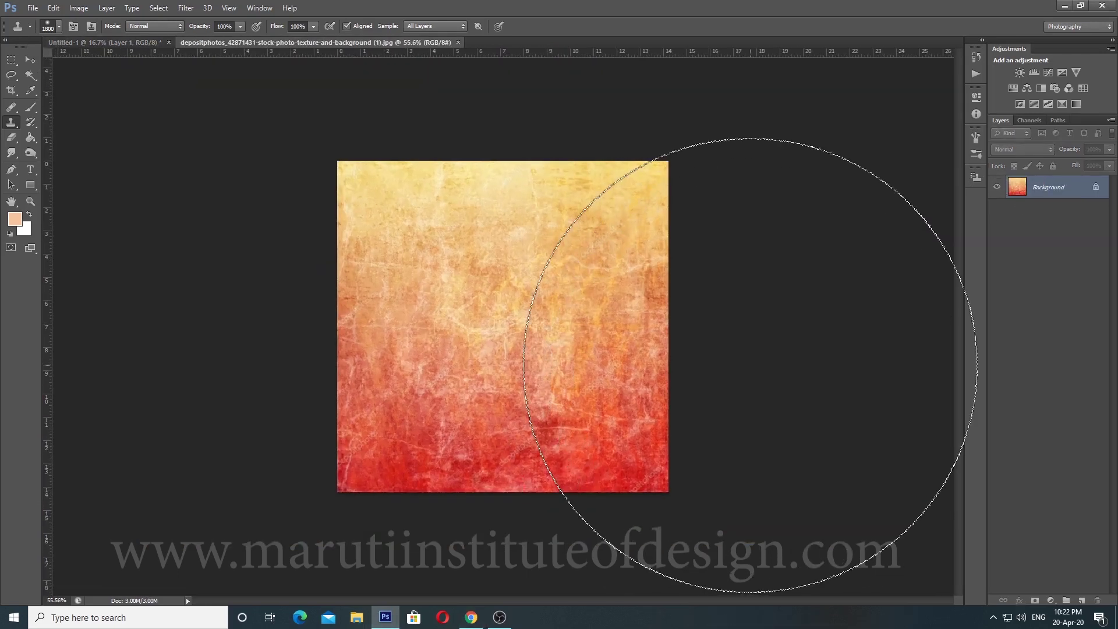
Step: Reduce the Clone Stamp brush to 125 px and clone over the watermark in the centre of the texture
scroll(460, 411, "up", 2)
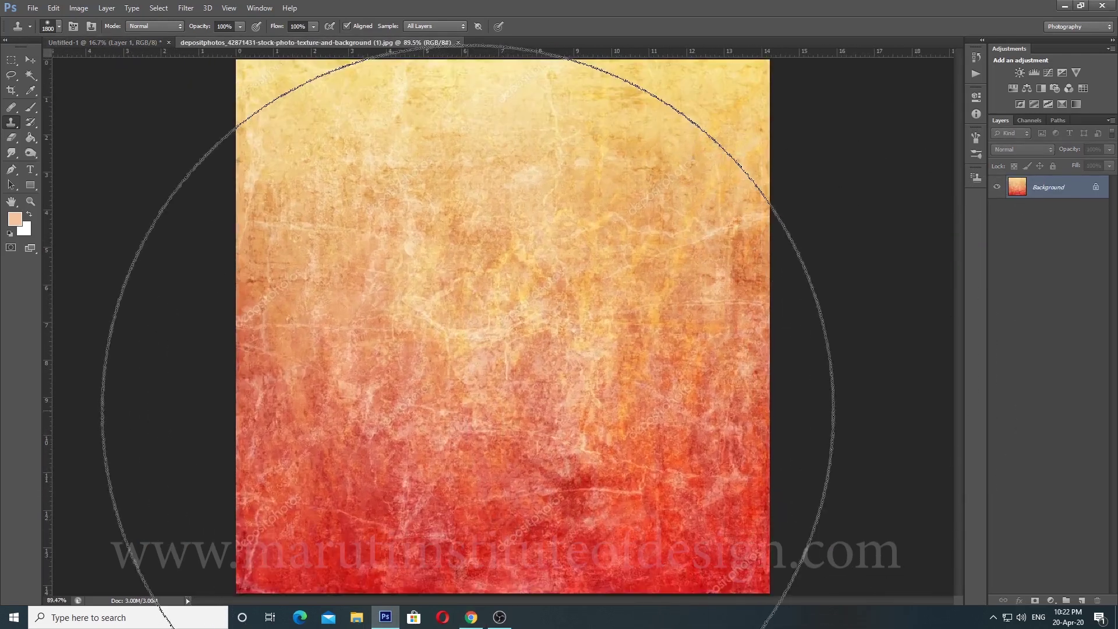
key("bracketleft")
key("bracketleft")
key("bracketleft")
key("bracketleft")
key("bracketleft")
key("bracketleft")
key("bracketleft")
key("bracketleft")
key("bracketleft")
key("bracketleft")
key("bracketleft")
key("bracketleft")
key("bracketleft")
key("bracketleft")
key("bracketleft")
key("bracketleft")
key("bracketleft")
key("bracketleft")
key("bracketleft")
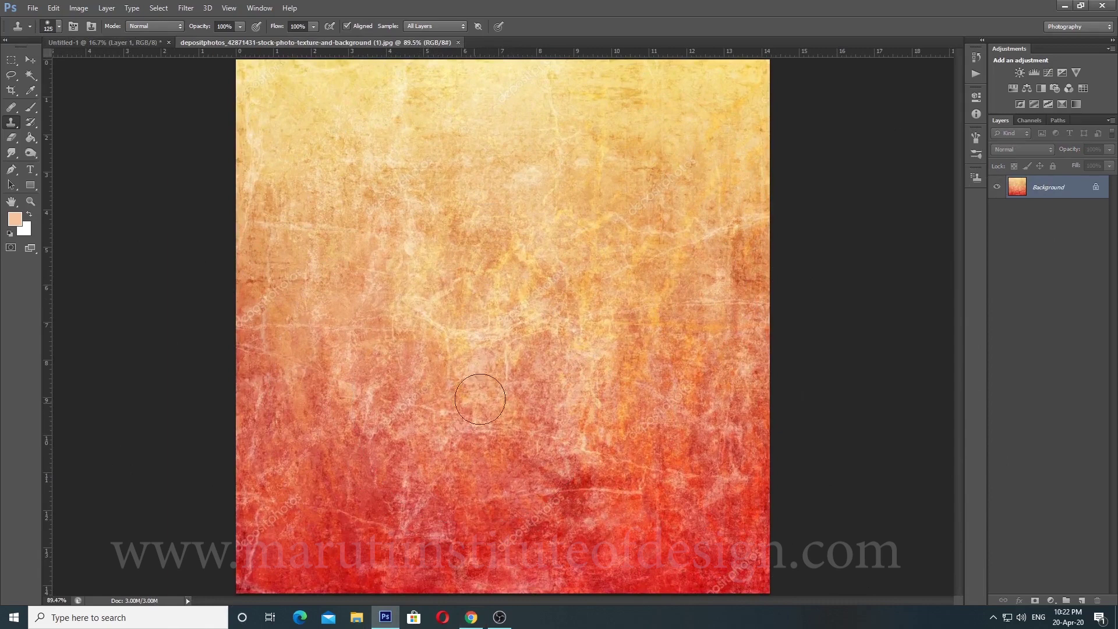
scroll(536, 374, "up", 1)
scroll(537, 374, "up", 2)
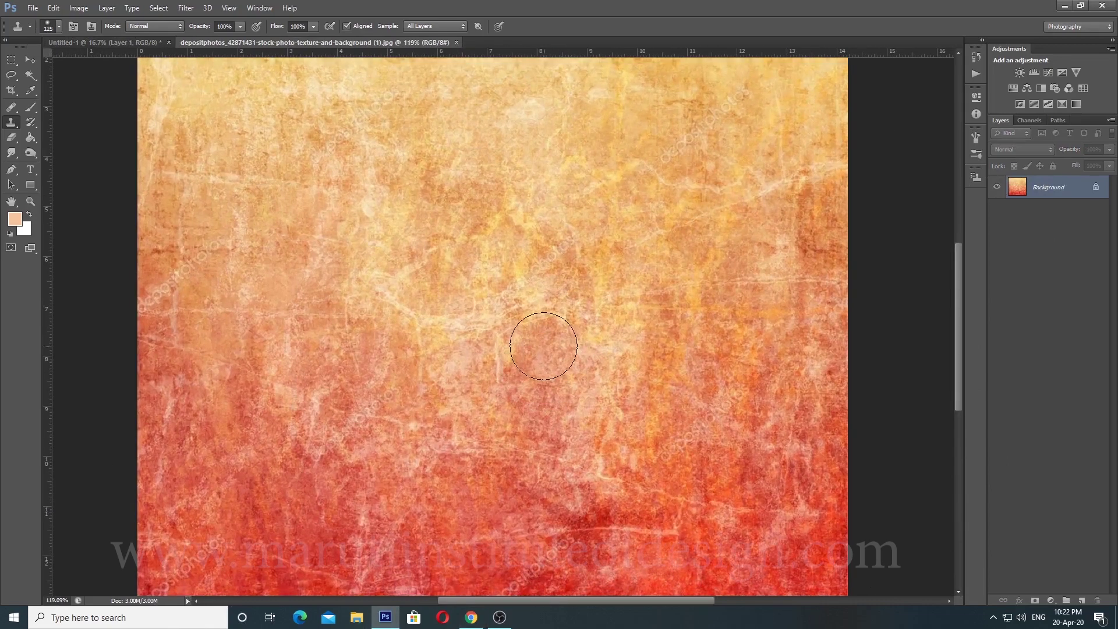
mouse_move(490, 313)
left_mouse_down()
mouse_move(542, 262)
mouse_move(576, 264)
left_mouse_up()
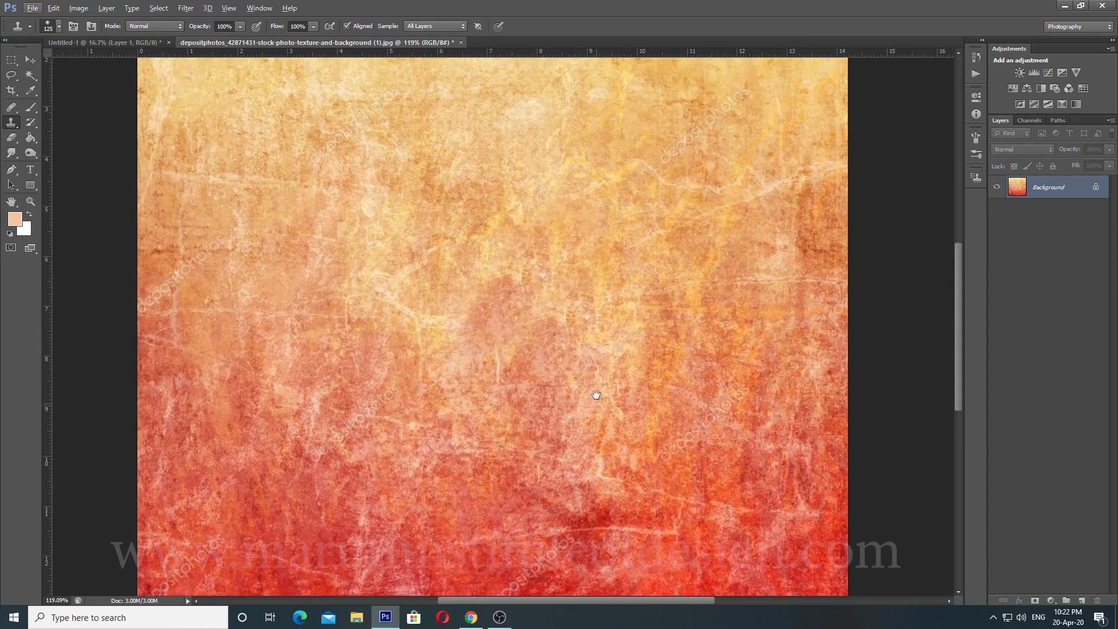
Step: Clone clean texture over the watermarks in the bottom-right corner and the lower middle of the image
left_click_drag(596, 394, 559, 228)
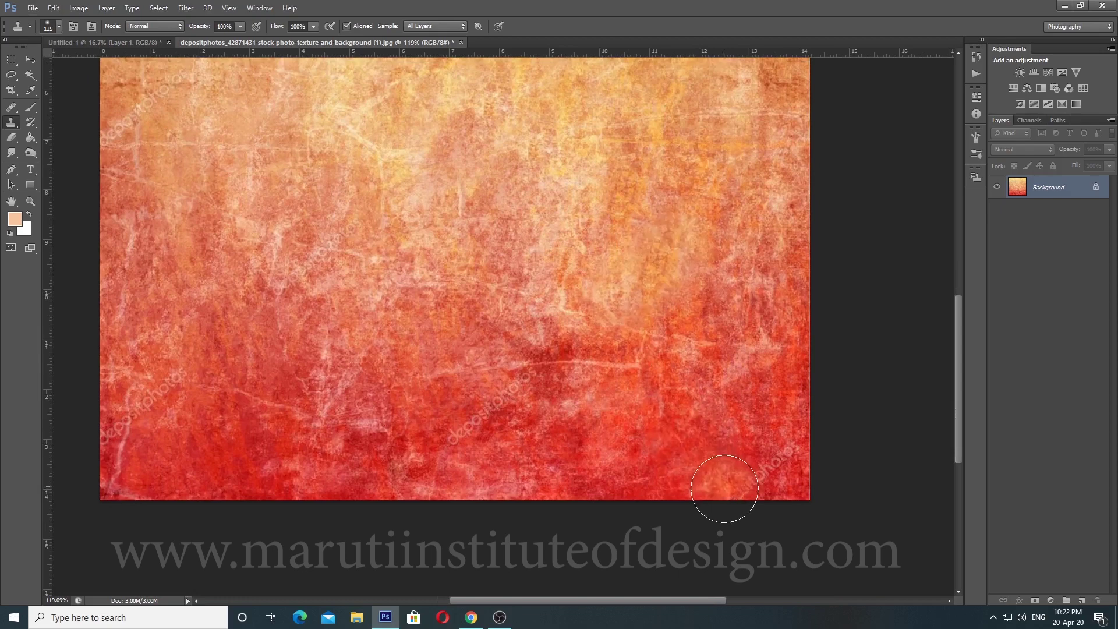
mouse_move(725, 488)
left_mouse_down()
mouse_move(704, 499)
mouse_move(816, 437)
left_mouse_up()
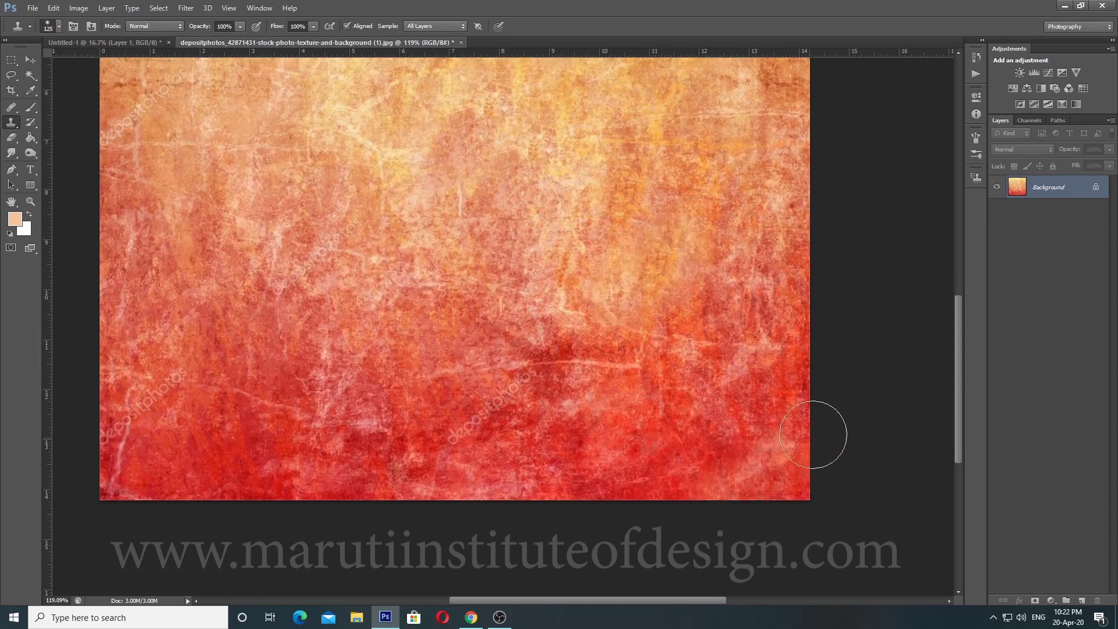
left_click(596, 429, "alt")
mouse_move(465, 457)
left_mouse_down()
mouse_move(483, 413)
mouse_move(551, 370)
left_mouse_up()
Step: Clone clean texture over the watermarks in the lower-left corner and just left of the image's centre
left_click_drag(445, 400, 576, 400)
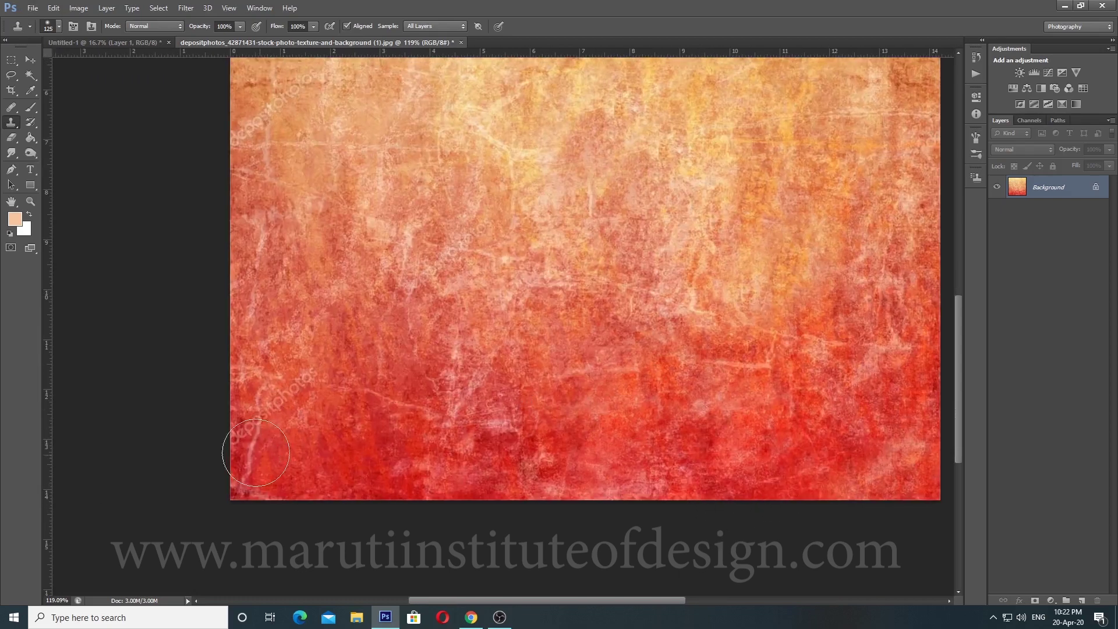
left_click_drag(257, 453, 333, 376)
left_click_drag(347, 314, 309, 492)
left_click(376, 500, "alt")
mouse_move(373, 479)
left_mouse_down()
mouse_move(385, 482)
mouse_move(448, 423)
left_mouse_up()
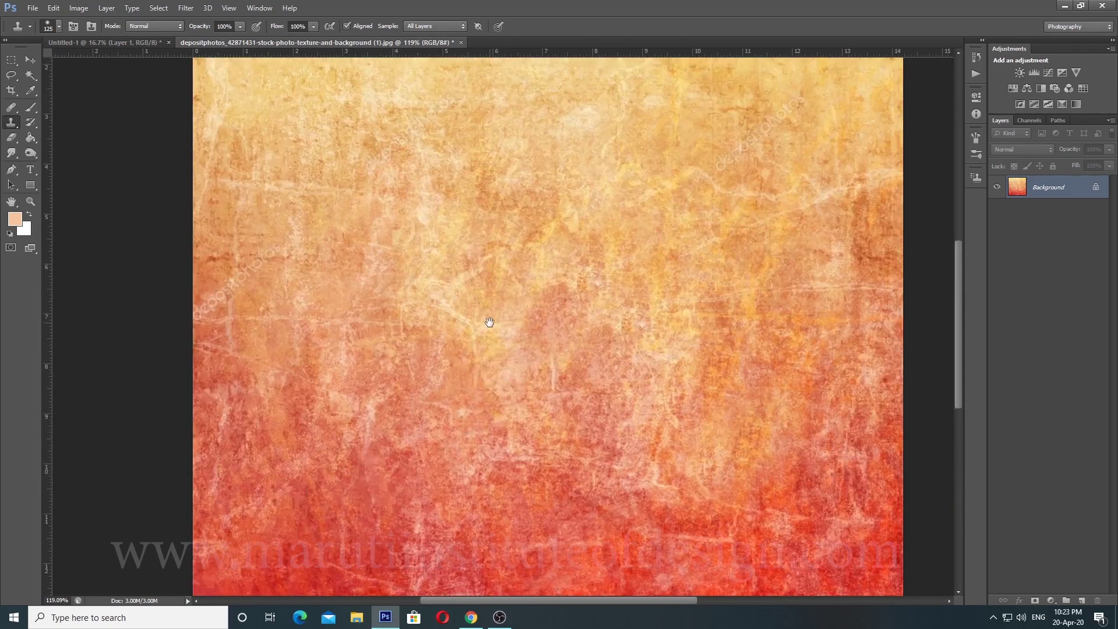
Step: Clone clean texture over the watermarks at the image's left edge and in its upper-right area
mouse_move(490, 323)
left_mouse_down()
mouse_move(489, 554)
mouse_move(587, 448)
left_mouse_up()
left_click(504, 465, "alt")
left_click_drag(358, 427, 255, 505)
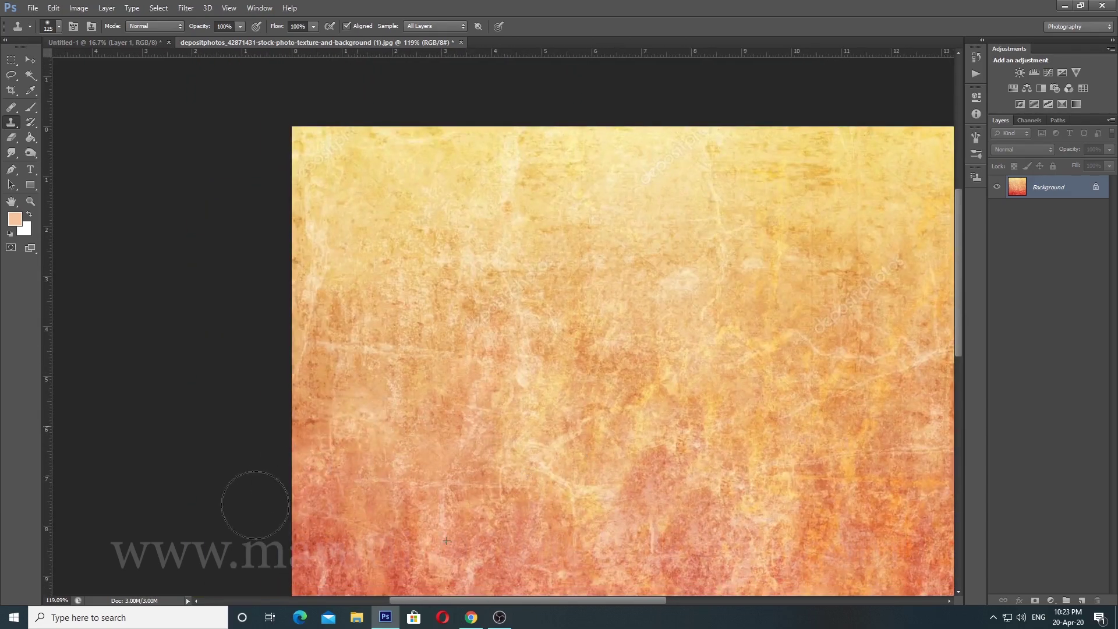
left_click_drag(621, 415, 474, 404)
left_click_drag(732, 432, 502, 398)
left_click(479, 340, "alt")
left_click_drag(433, 284, 533, 224)
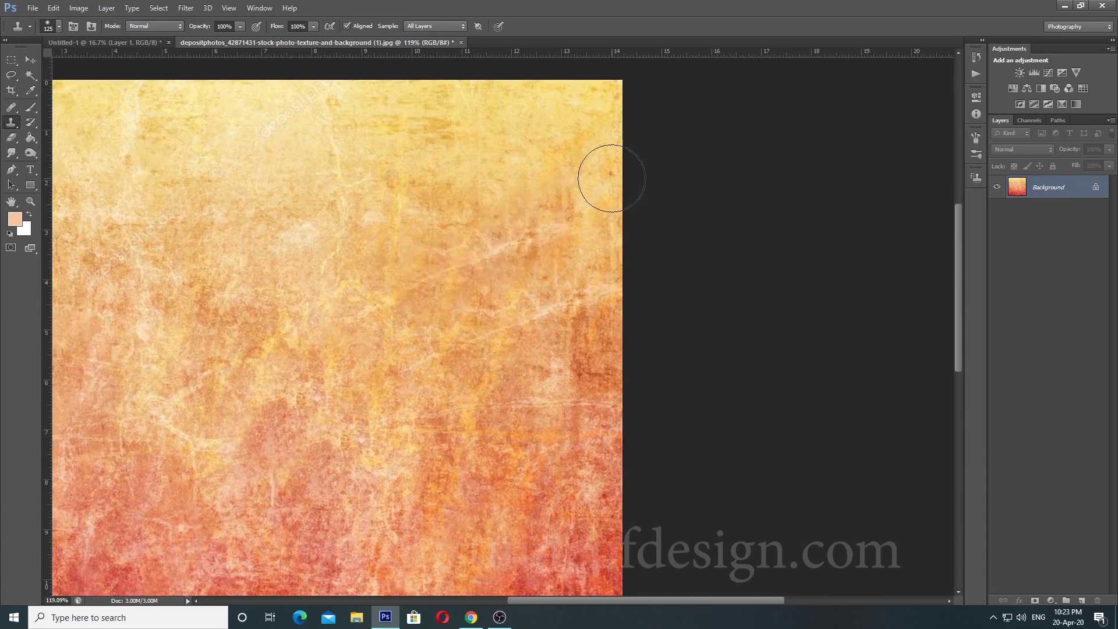
Step: Clone clean texture over the remaining watermarks along the image's top edge and in its top-left corner
left_click_drag(534, 335, 688, 451)
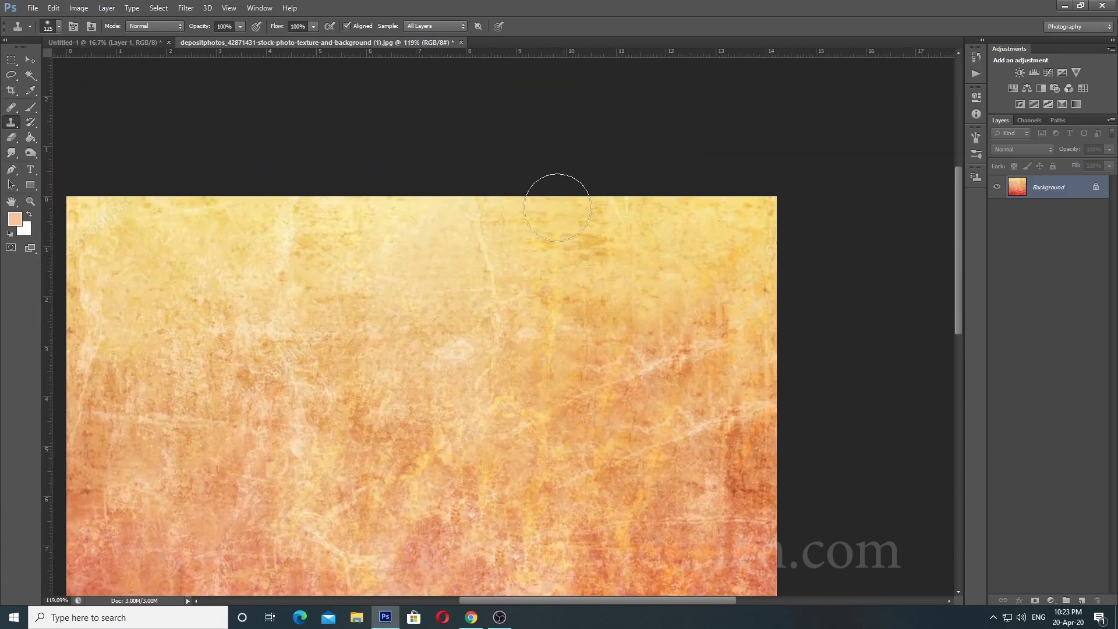
scroll(544, 275, "down", 5)
scroll(559, 312, "down", 3)
scroll(375, 192, "up", 3)
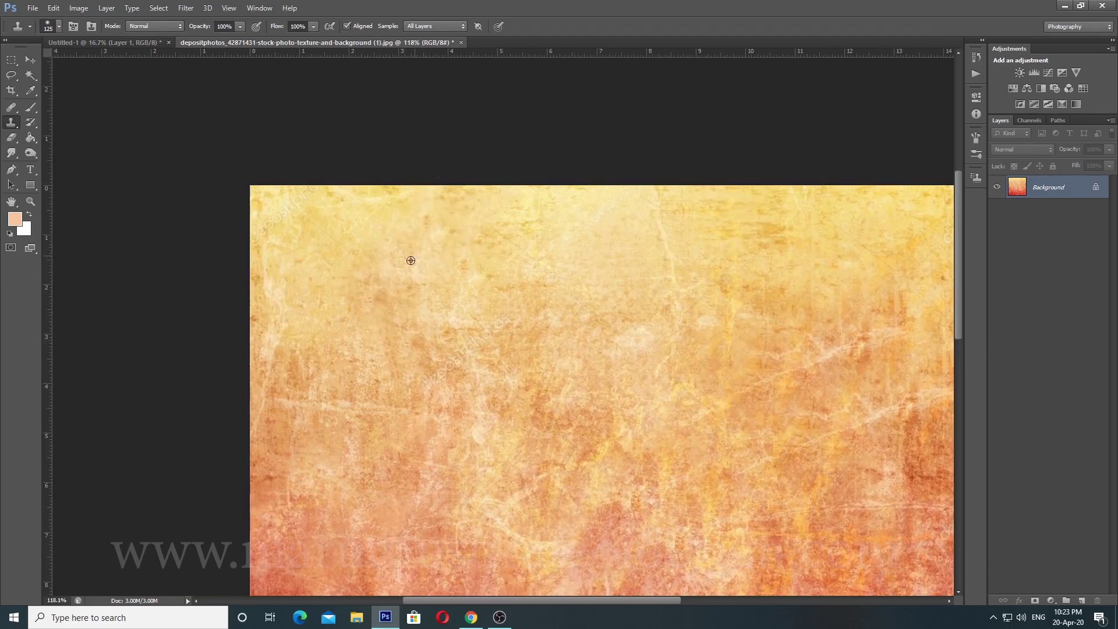
left_click_drag(326, 226, 292, 230)
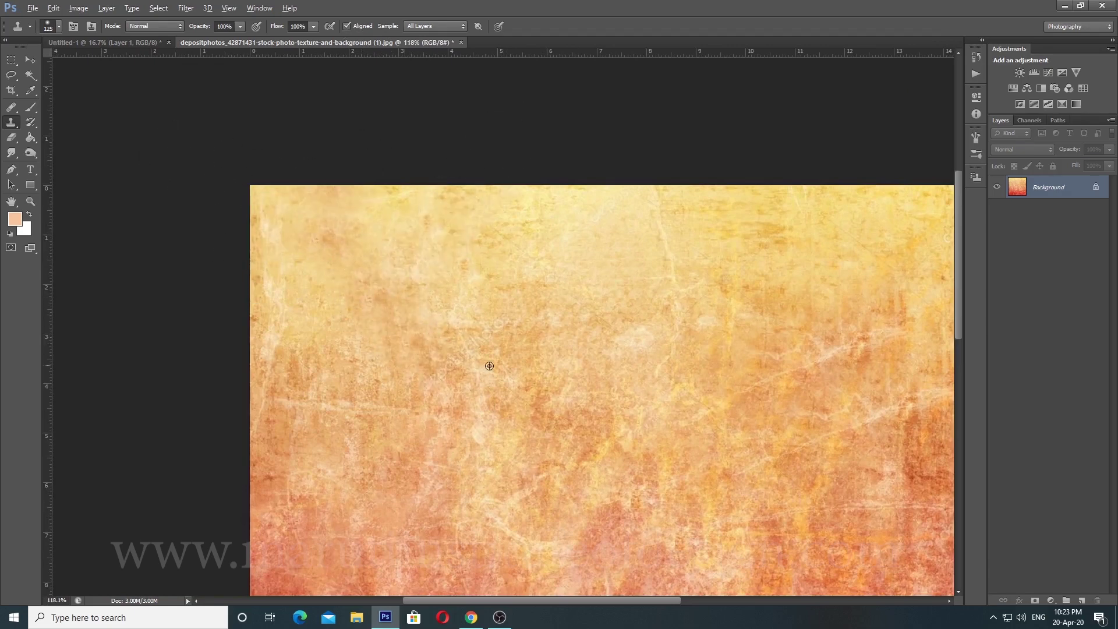
scroll(587, 326, "down", 3)
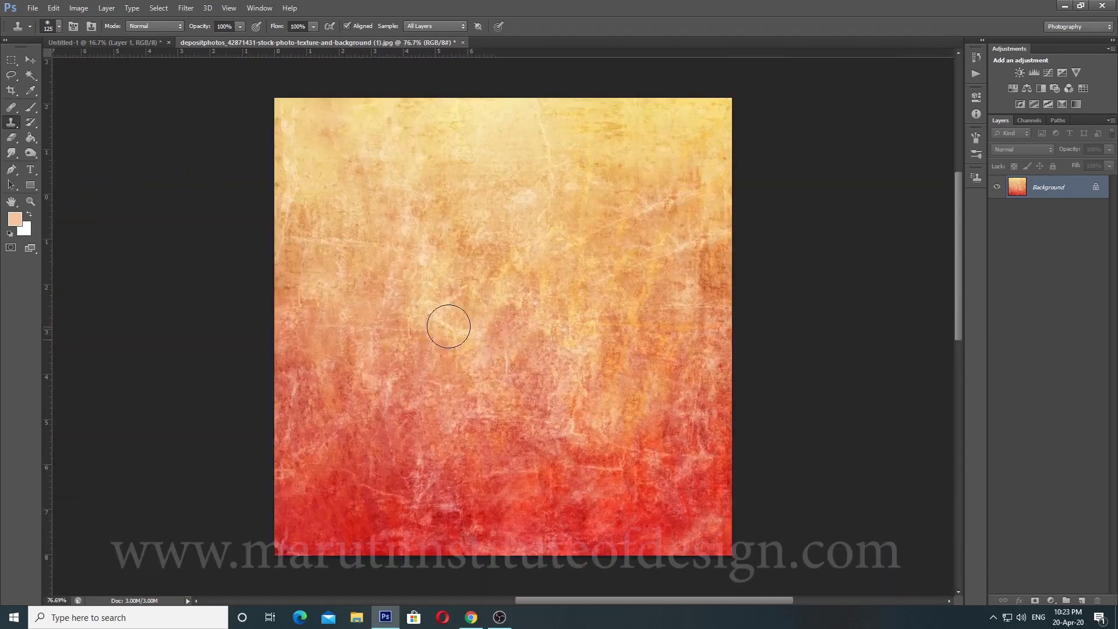
Step: Place the cleaned texture as a new layer in the Untitled-1 document and scale it from its centre to about 240%
key("ctrl+Tab")
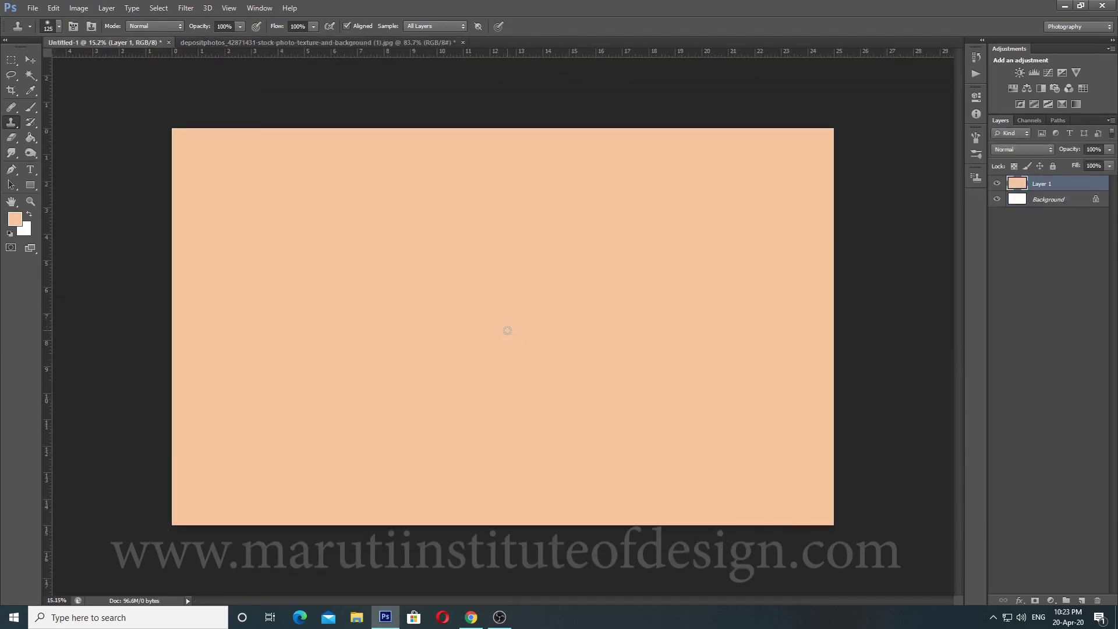
left_click_drag(507, 333, 507, 330)
key("ctrl+t")
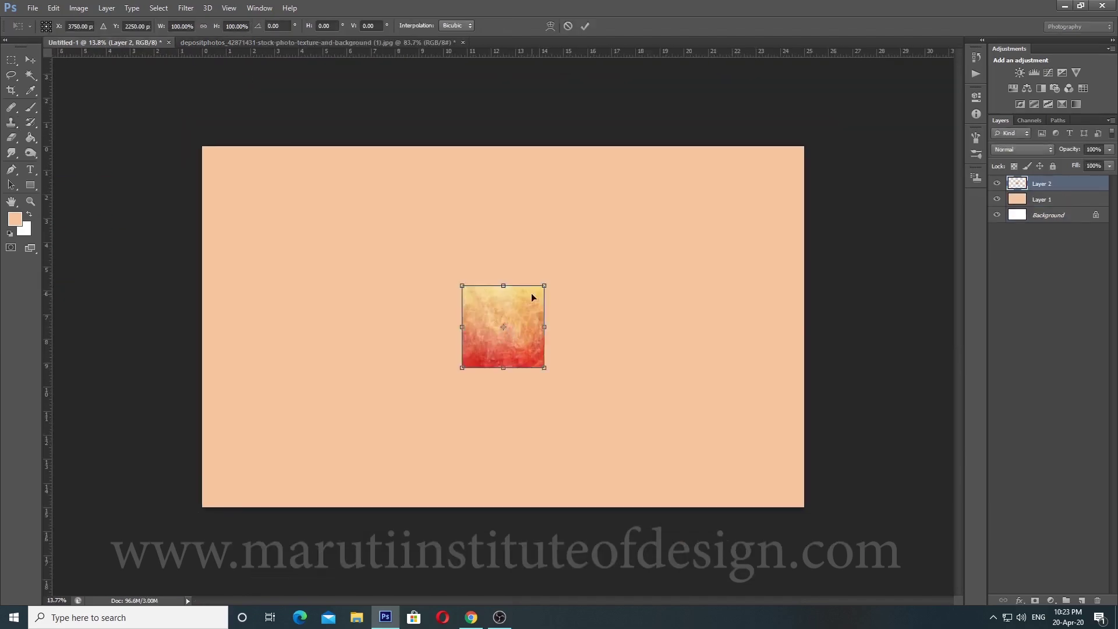
left_click_drag(544, 285, 603, 236)
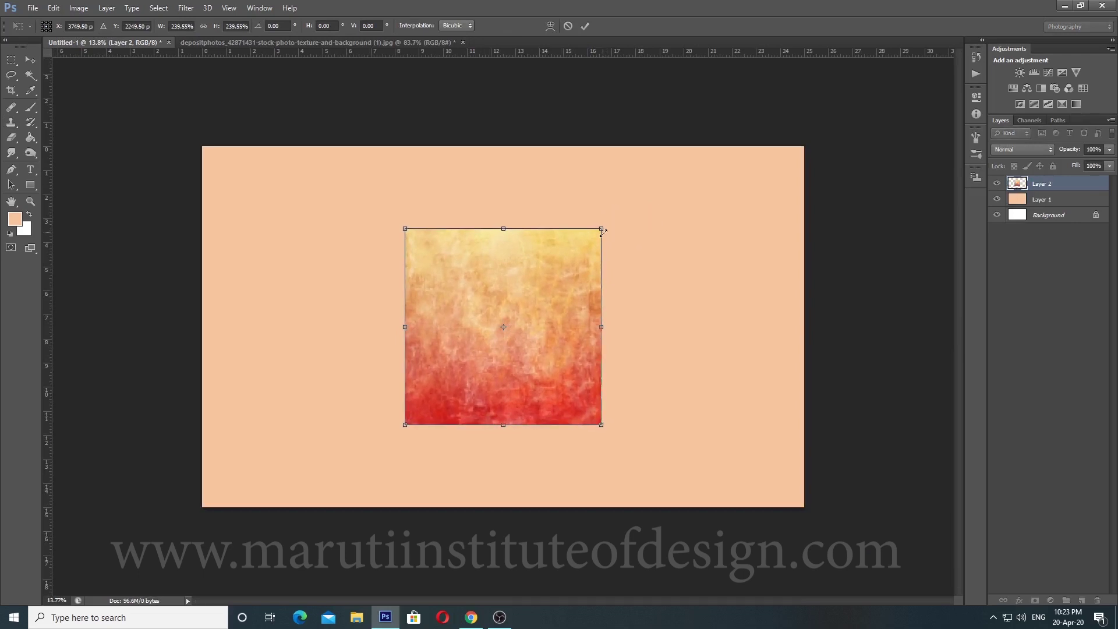
key("Return")
key("s")
scroll(403, 239, "up", 1)
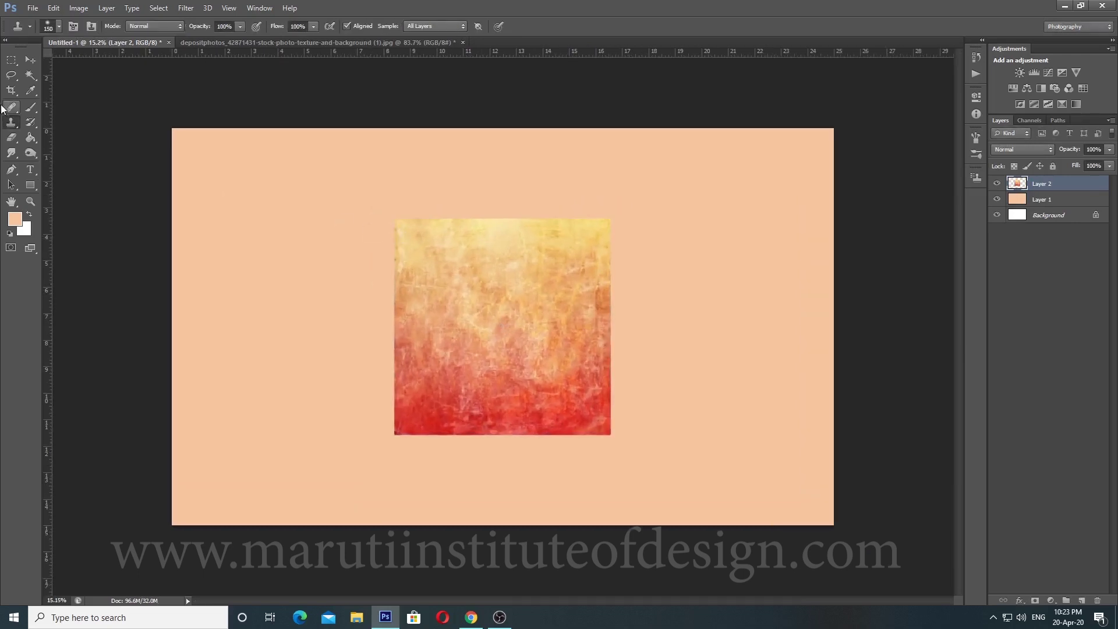
Step: Fade all four edges of the texture patch with a soft 1000 px Eraser, raising its opacity and flow to 100%
left_click(15, 137)
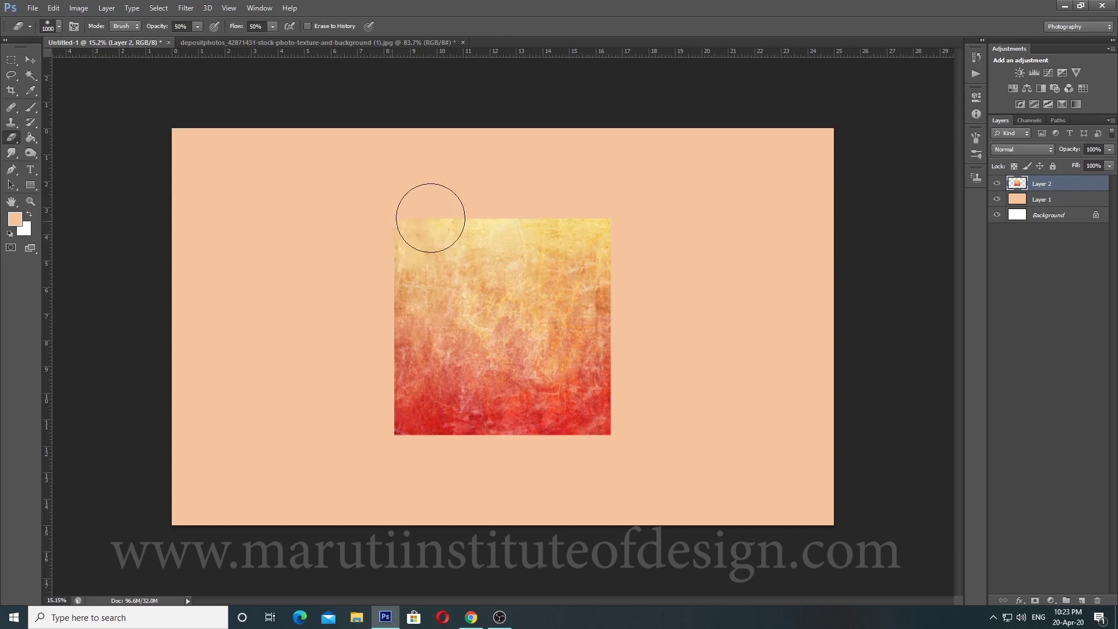
left_click_drag(430, 218, 474, 220)
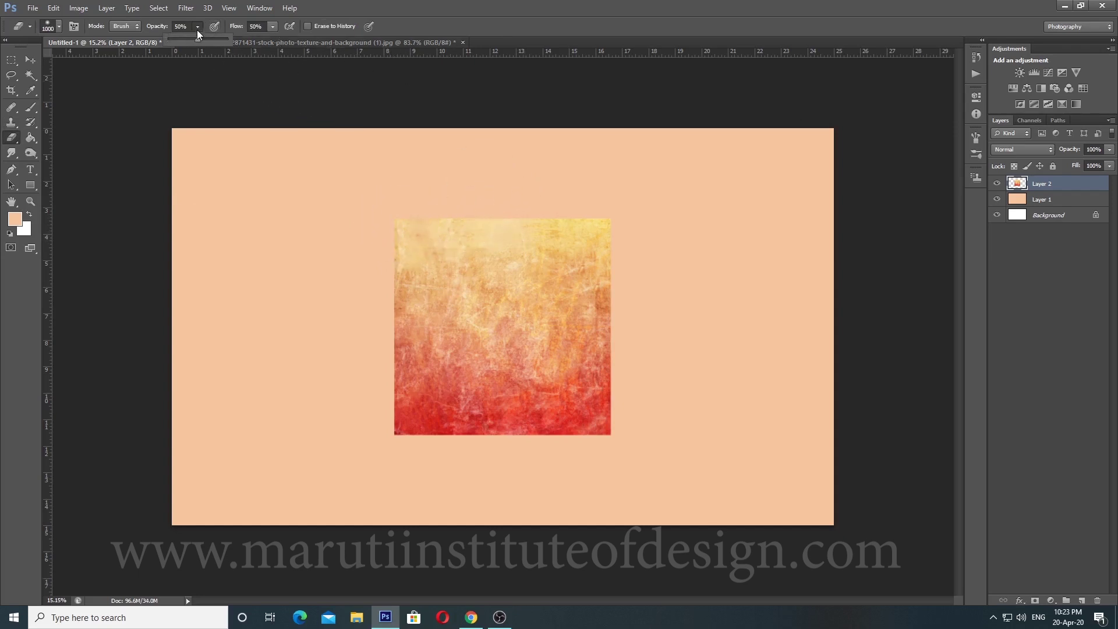
left_click_drag(279, 38, 304, 38)
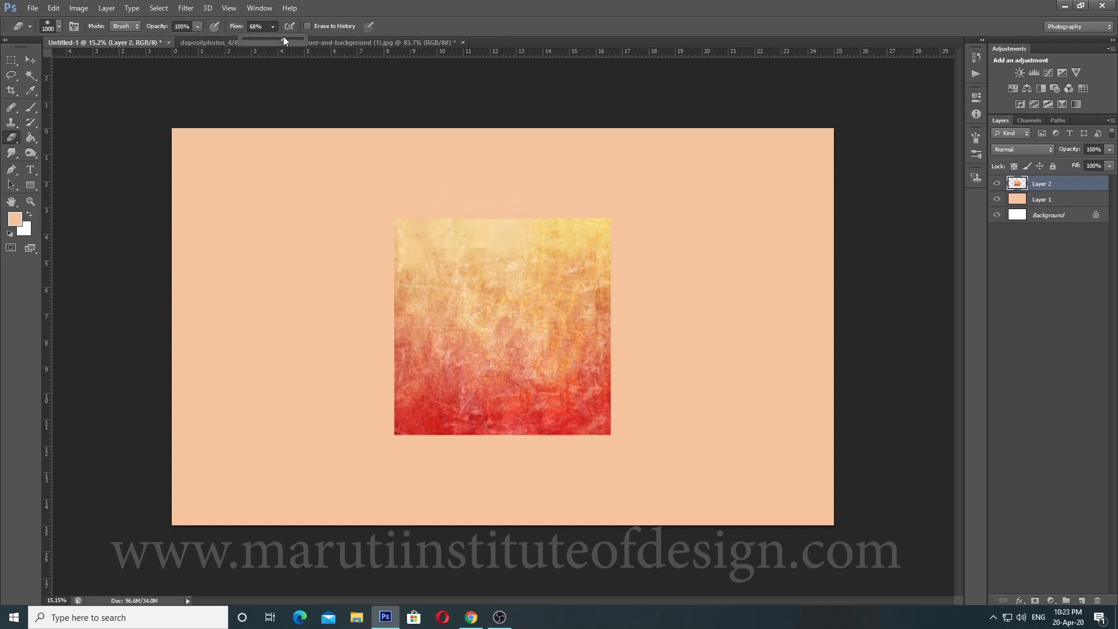
left_click_drag(372, 215, 573, 202)
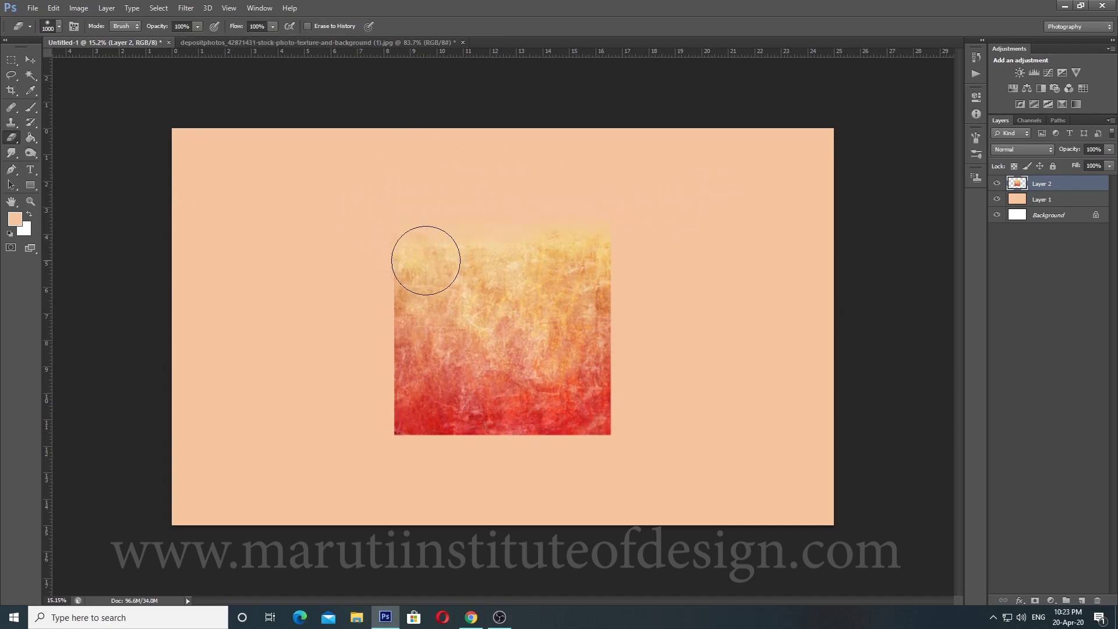
mouse_move(390, 258)
left_mouse_down()
mouse_move(377, 449)
mouse_move(606, 445)
left_mouse_up()
left_click_drag(614, 255, 640, 516)
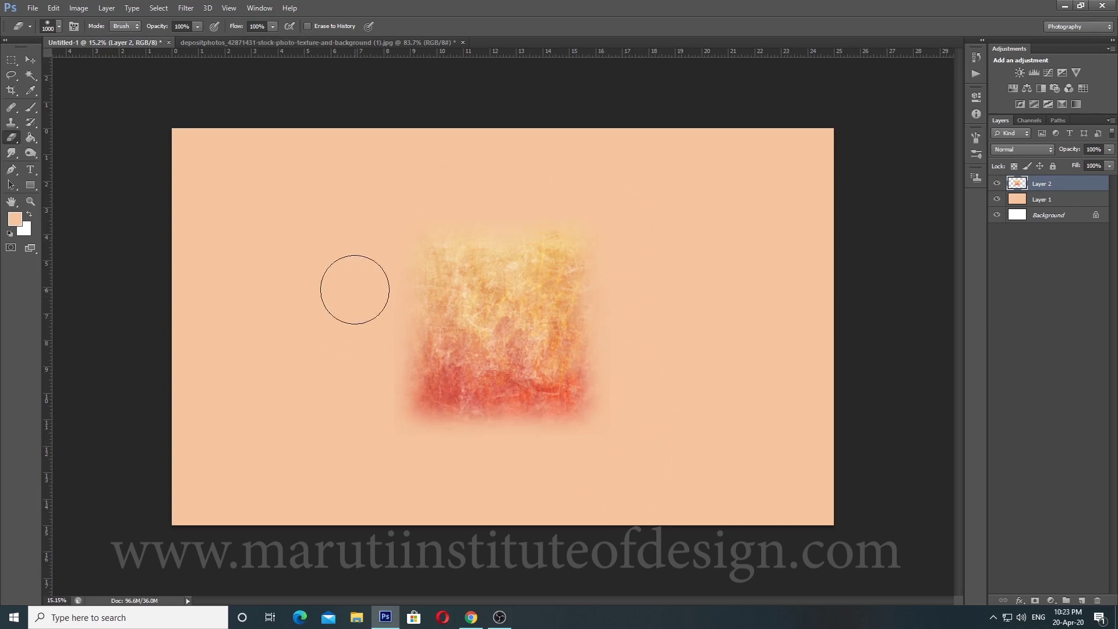
Step: Enlarge the faded texture patch from its centre, first slightly and a second time to about 110%
key("ctrl+t")
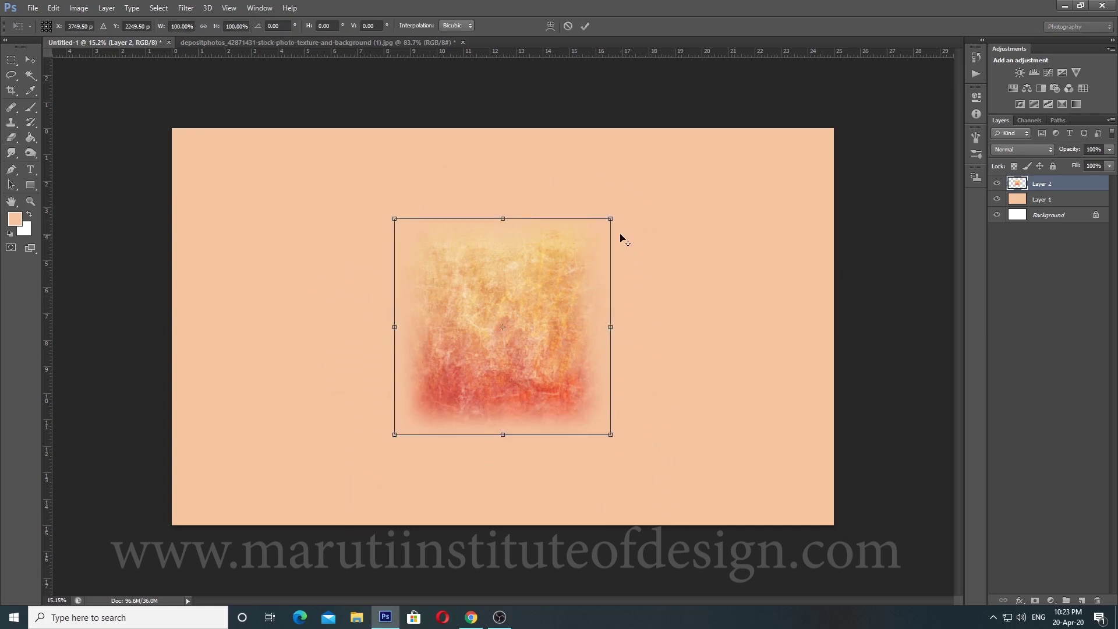
left_click_drag(611, 219, 617, 214)
key("Return")
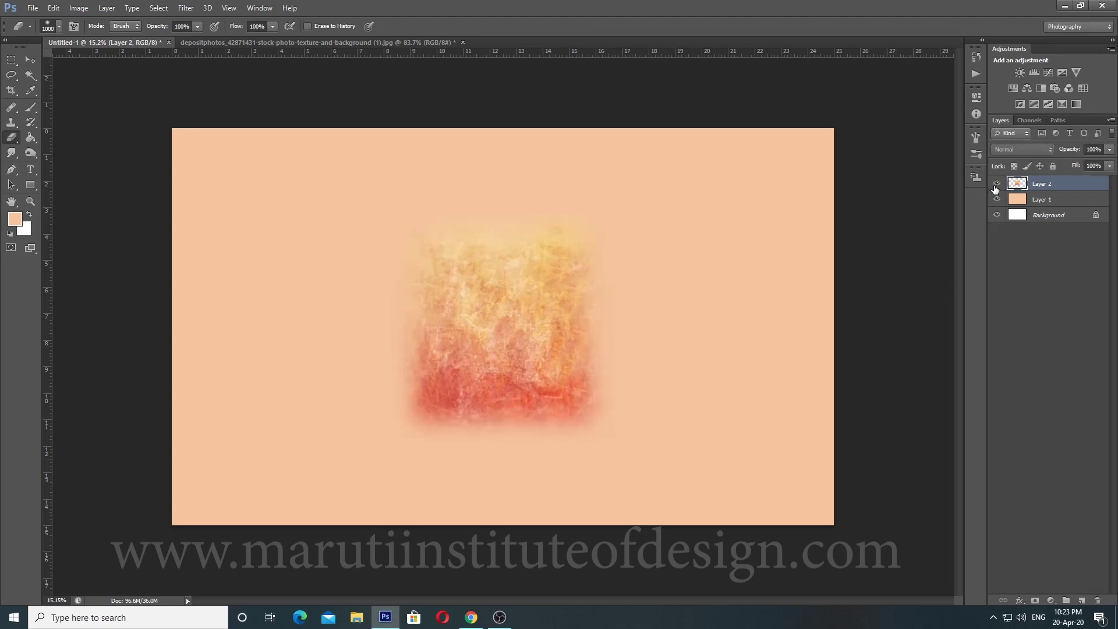
key("ctrl+t")
mouse_move(614, 220)
left_mouse_down()
mouse_move(636, 193)
mouse_move(631, 209)
left_mouse_up()
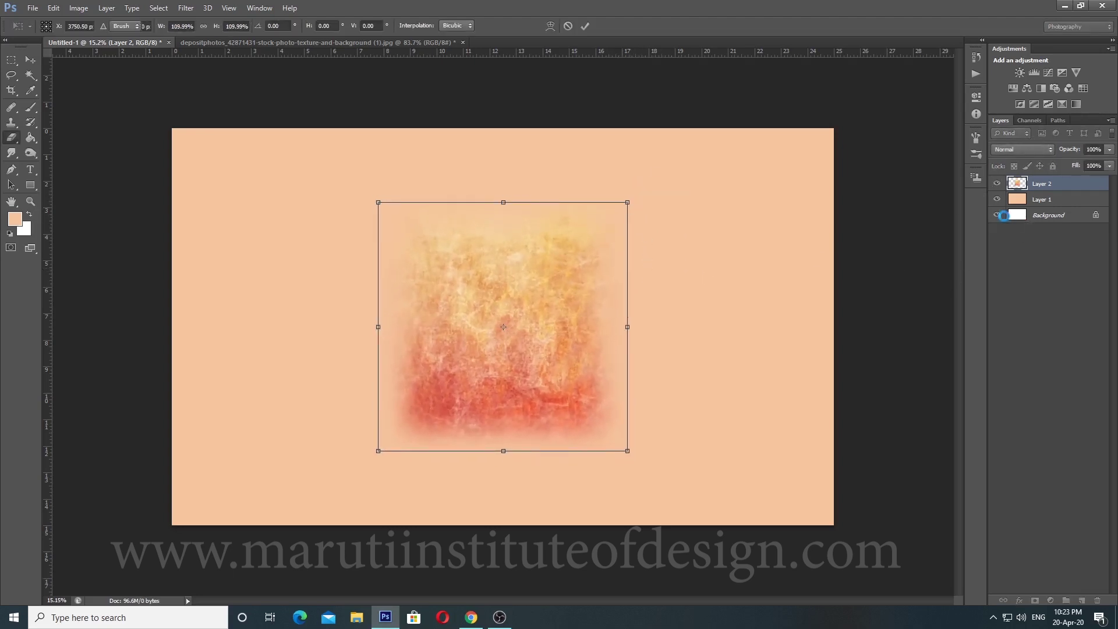
key("Return")
Step: Try the texture layer's blend modes, including Lighten, Overlay, Linear Light, Divide and Luminosity, and restore Normal
left_click(1013, 151)
left_click(1013, 151)
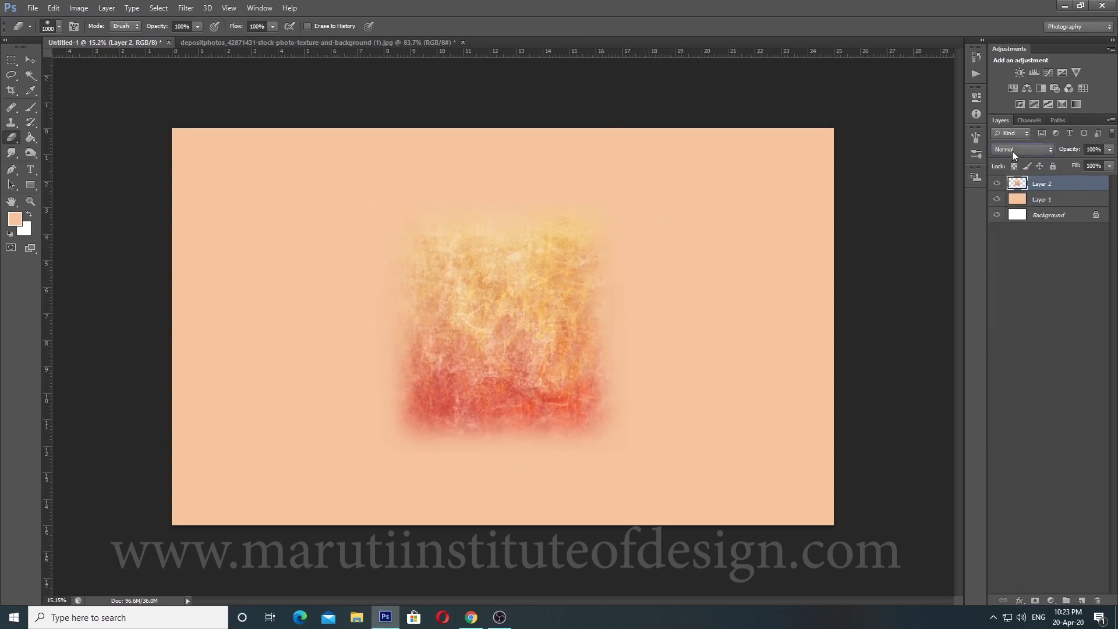
key("Down")
key("Down")
key("Down")
key("Down")
key("Down")
key("Down")
key("Down")
key("Down")
key("Down")
key("Down")
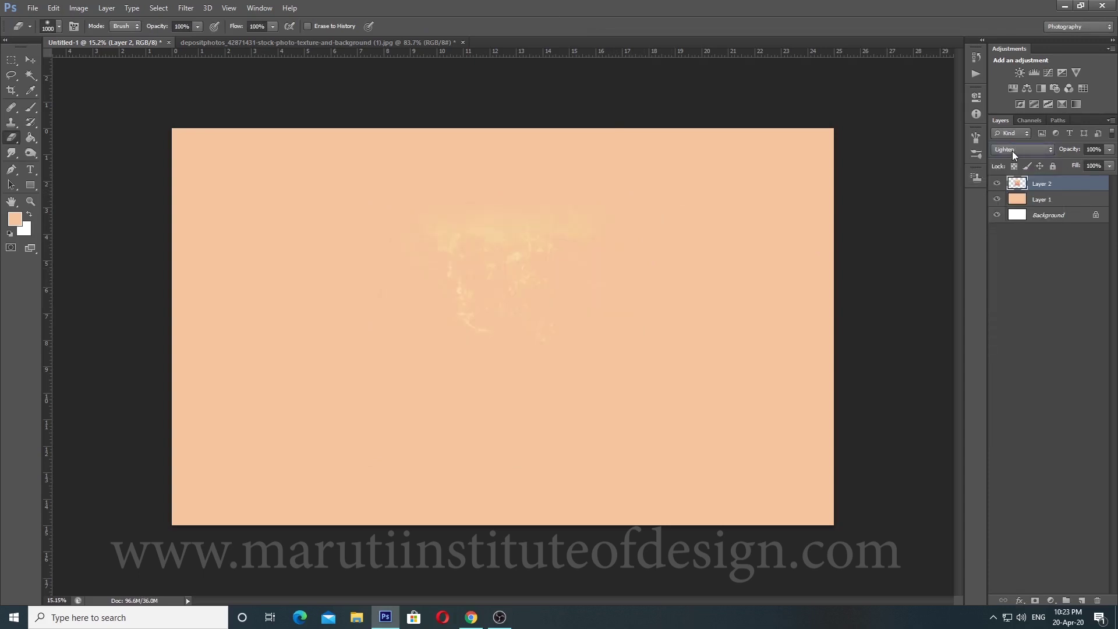
key("Down")
key("Down")
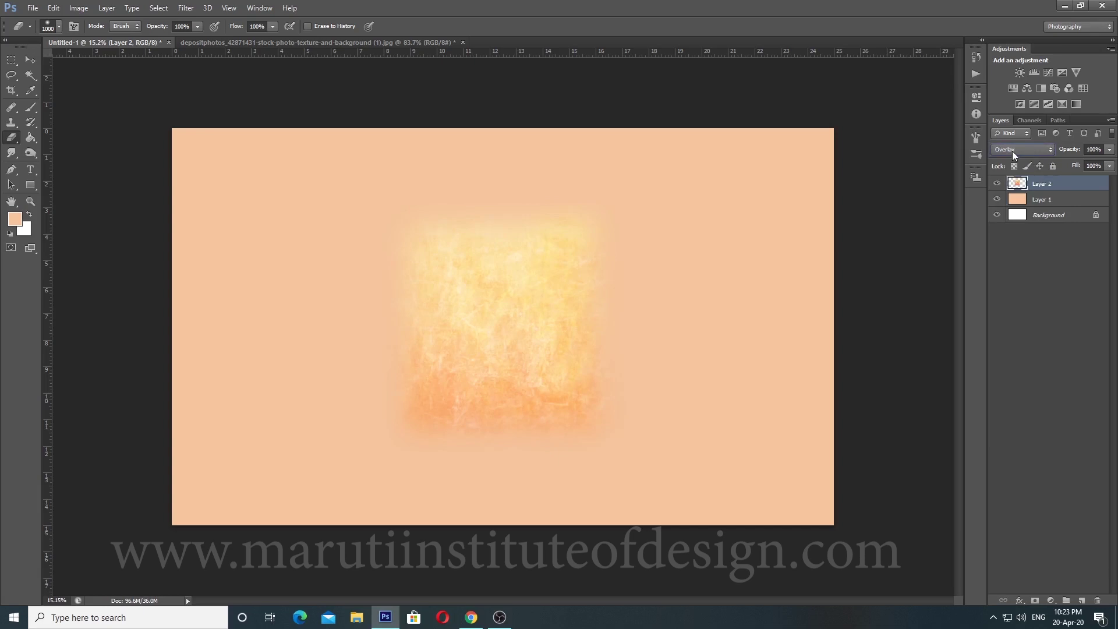
key("Down")
key("Down")
key("Down")
key("Down")
key("Down")
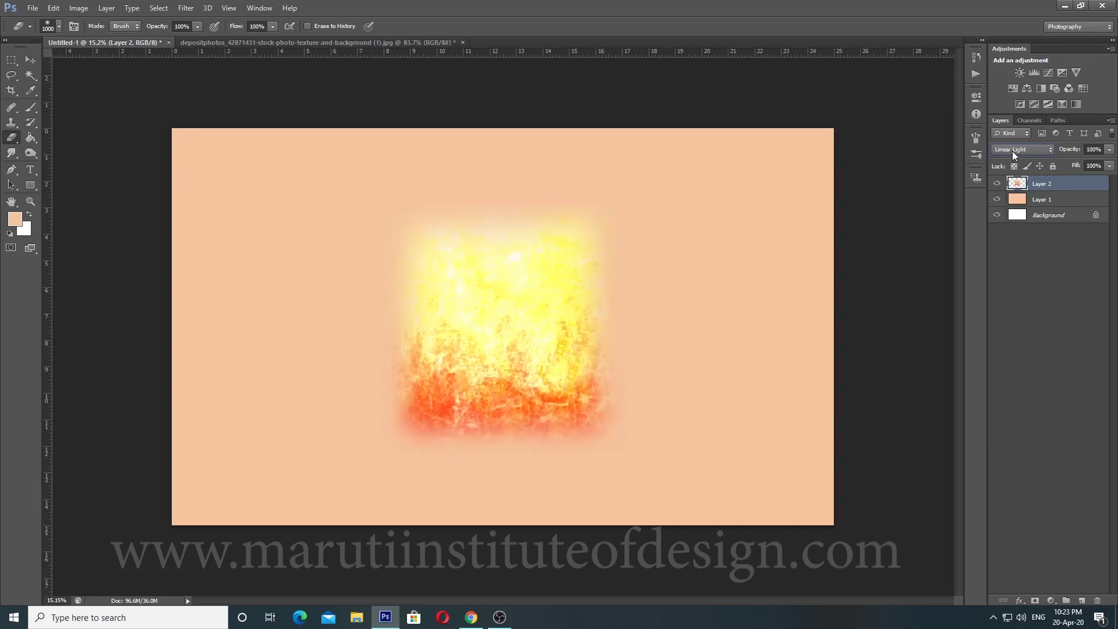
key("Down")
key("Down")
key("Down")
key("Down")
key("Down")
key("Down")
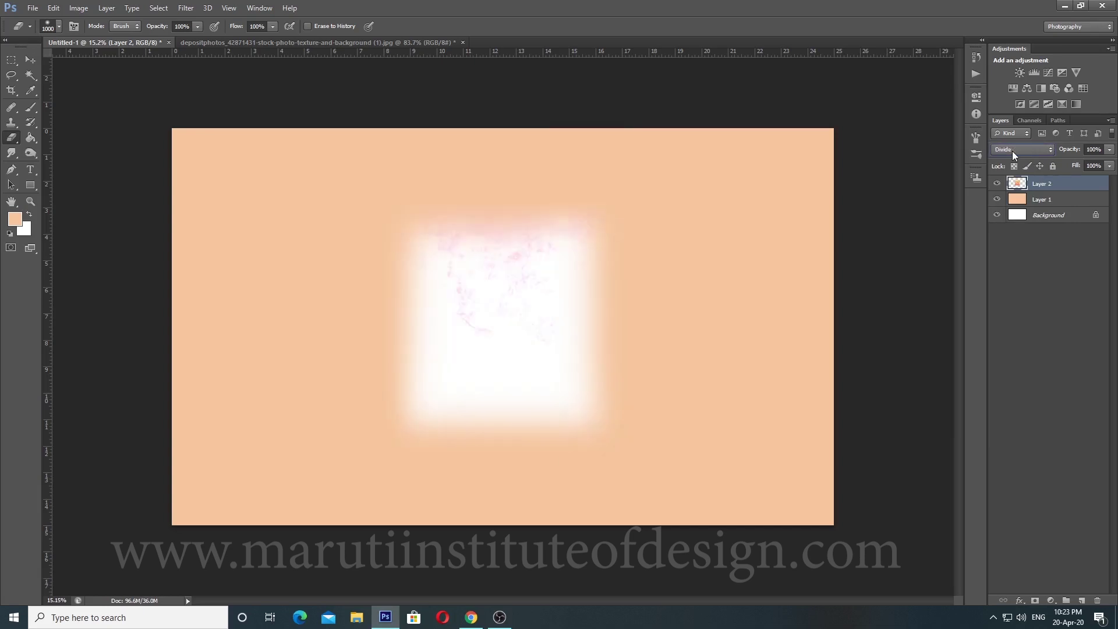
key("Down")
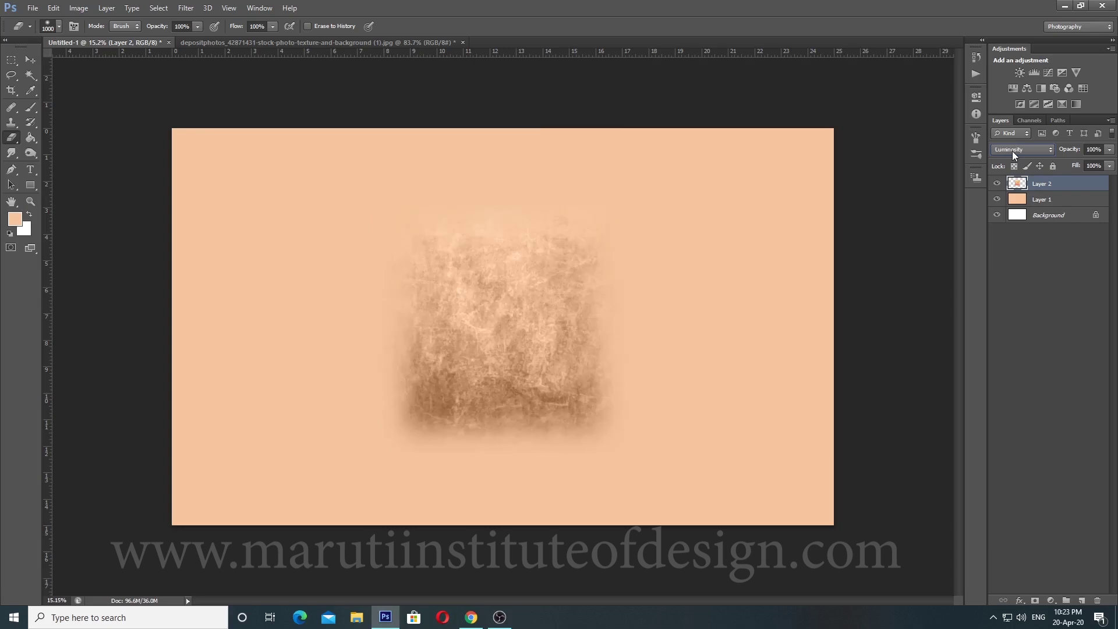
key("Up")
key("Up")
key("Up")
left_click(1023, 145)
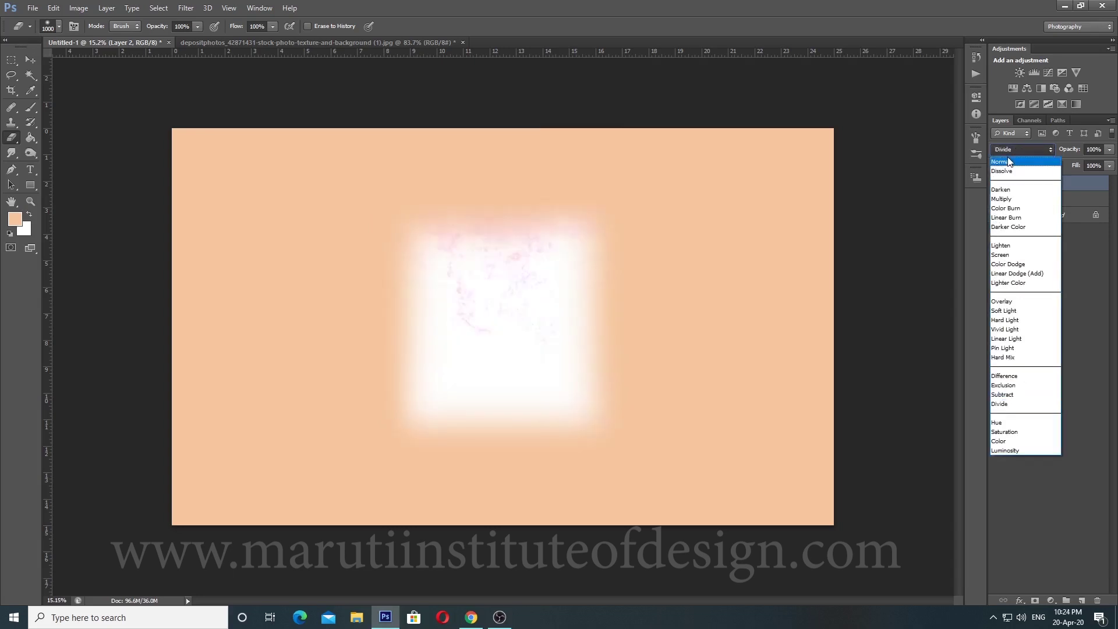
left_click(1009, 164)
Step: Compare the peach background with and without the texture layer by toggling that layer's visibility
left_click(998, 184)
left_click(998, 184)
left_click(998, 184)
left_click(1000, 184)
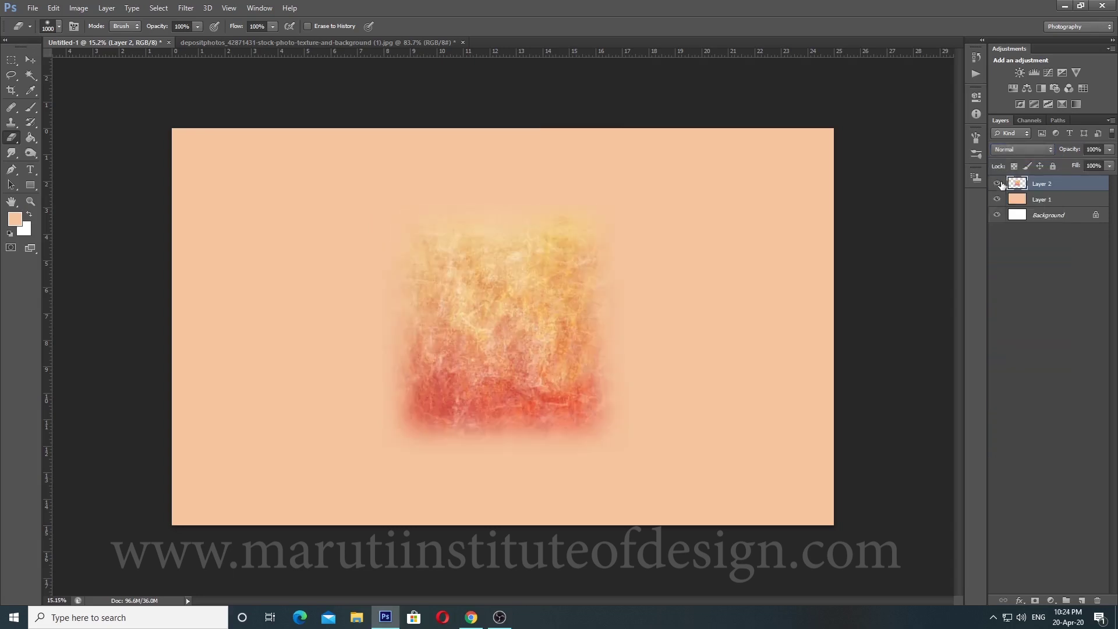
left_click(1000, 184)
left_click(1000, 184)
Step: Offset the texture layer by +3385 px horizontally and +2184 px vertically with Wrap Around, splitting the patch across the canvas corners
key("ctrl+alt+f")
left_click_drag(745, 446, 807, 444)
key("Return")
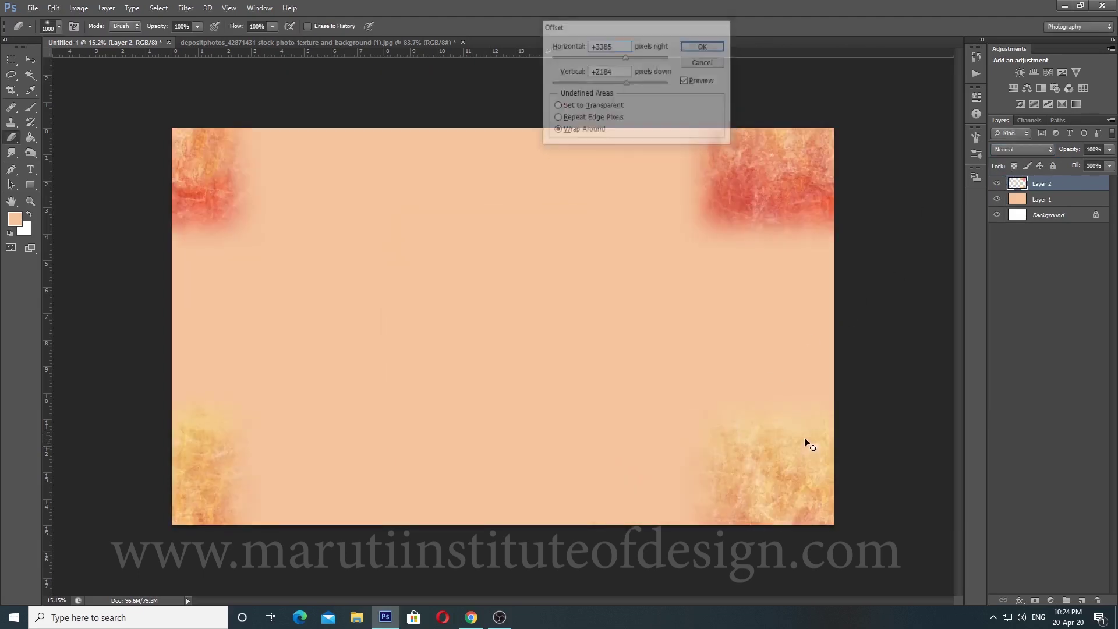
Step: Duplicate the texture layer and offset the copy with Wrap Around so its patch sits whole in the left half of the canvas
key("ctrl+j")
key("ctrl+alt+f")
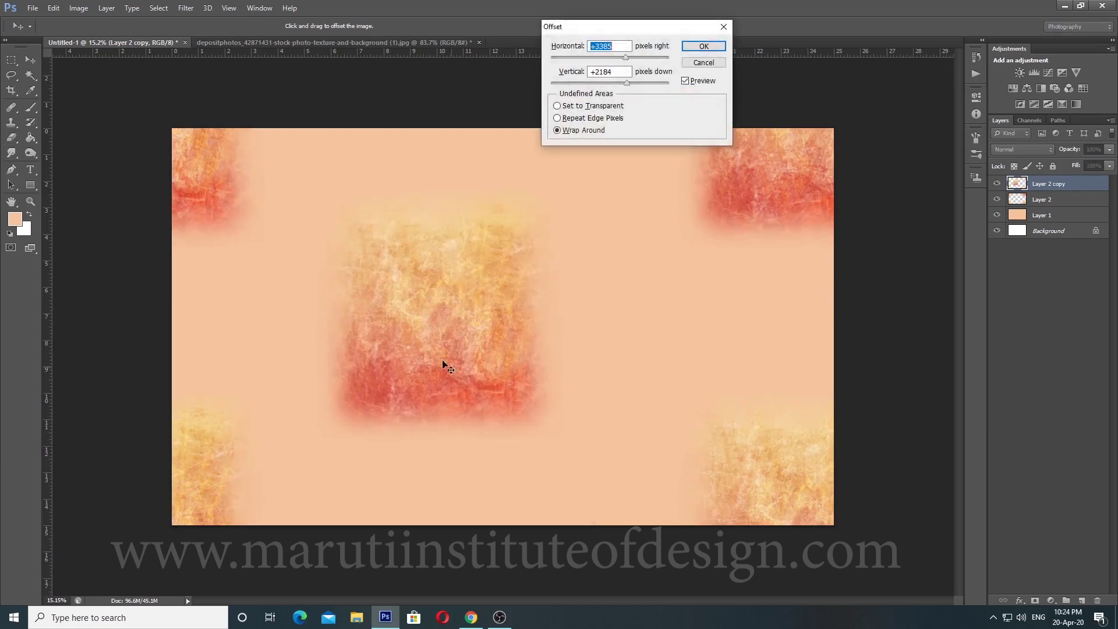
left_click_drag(445, 367, 337, 308)
key("Return")
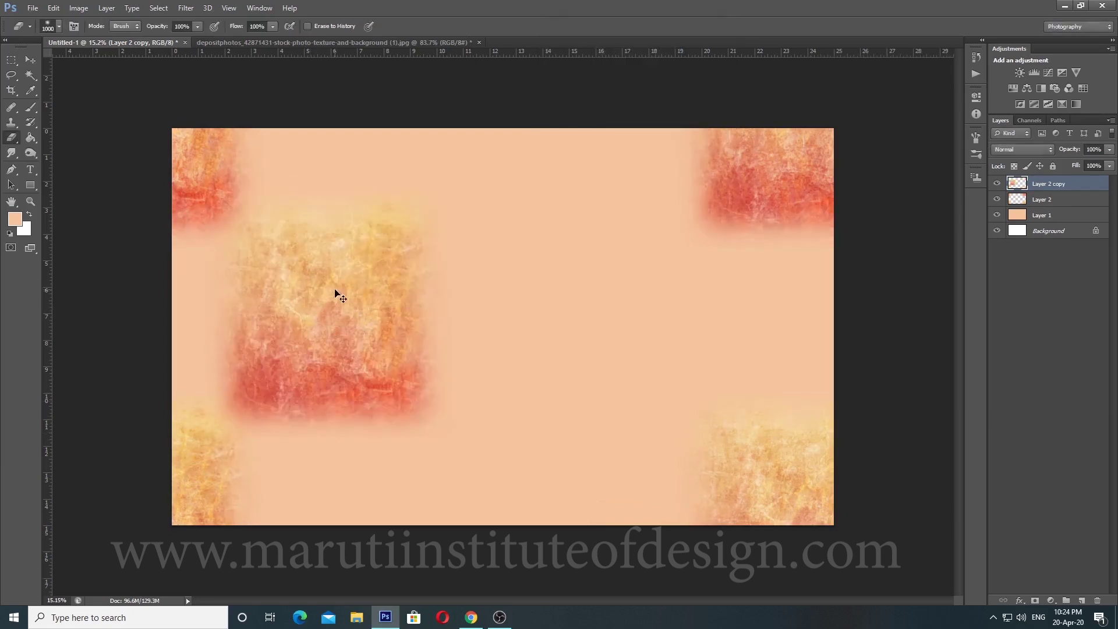
Step: Flip the copied texture patch in the left half of the canvas vertically
key("ctrl+t")
right_click(350, 343)
left_click(373, 526)
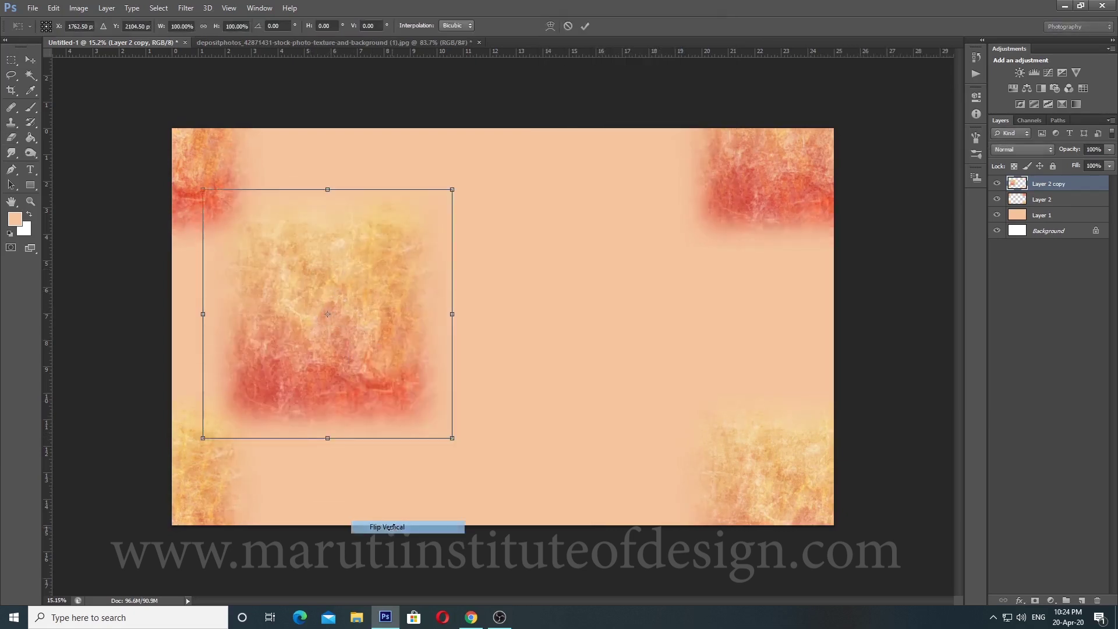
key("Return")
key("e")
Step: Duplicate the flipped patch and offset the copy with Wrap Around to the canvas's lower middle, wrapping onto the top edge
key("ctrl+j")
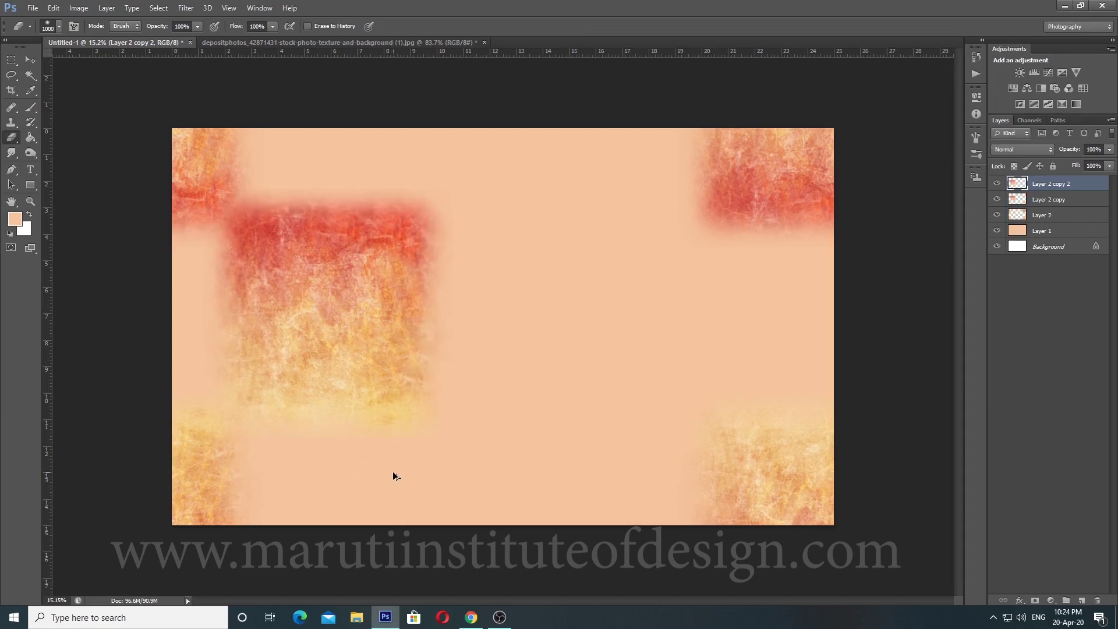
key("ctrl+alt+f")
key("Return")
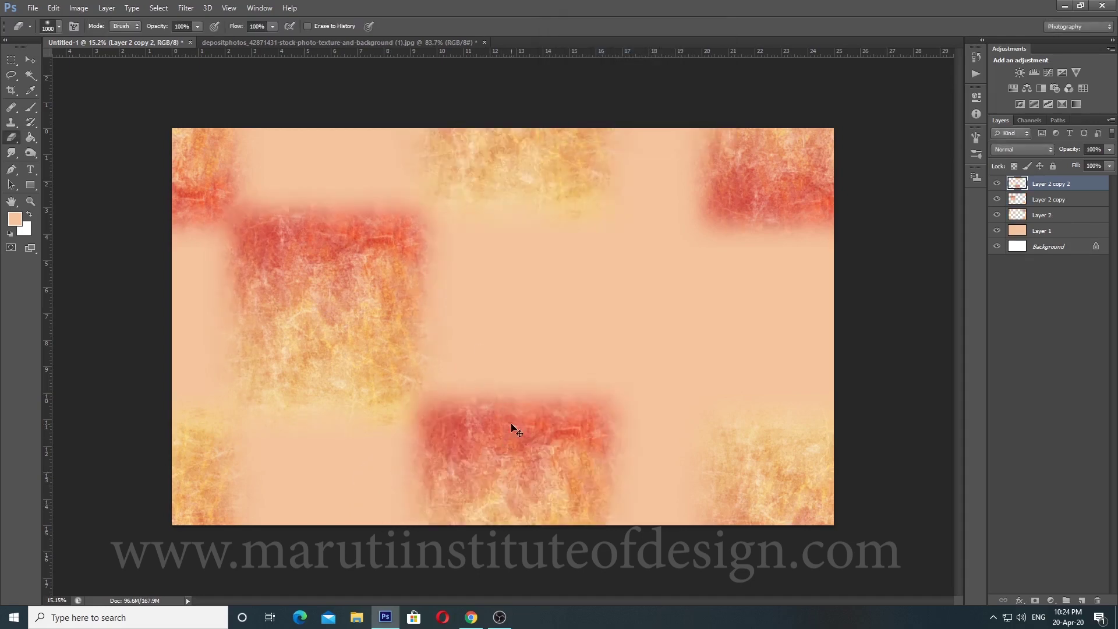
key("i")
key("ctrl+k")
left_click(603, 102)
key("e")
Step: Duplicate the lower-middle patch layer and offset the copy so its patch sits whole in the right half of the canvas
key("ctrl+j")
key("ctrl+alt+f")
left_click_drag(679, 297, 626, 314)
key("Return")
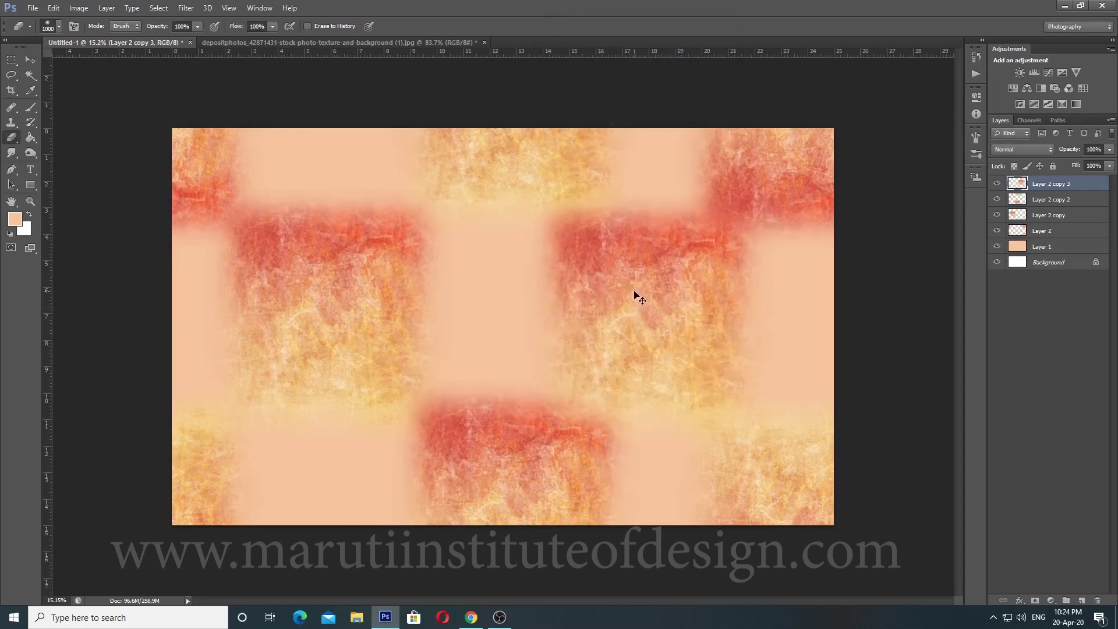
Step: Duplicate the right-hand patch layer and offset the copy to the middle of the canvas, between the left and right patches
key("ctrl+j")
key("ctrl+alt+f")
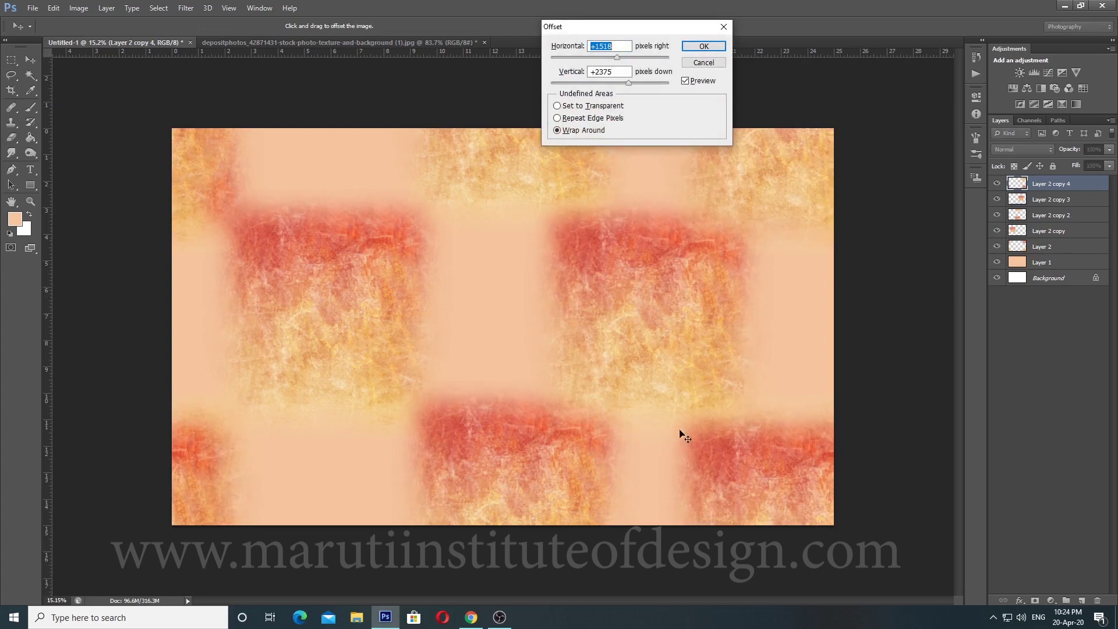
mouse_move(680, 431)
left_mouse_down()
mouse_move(796, 304)
mouse_move(816, 243)
mouse_move(806, 270)
mouse_move(806, 249)
mouse_move(601, 282)
mouse_move(502, 255)
mouse_move(508, 248)
left_mouse_up()
key("Return")
Step: Flip the central texture patch both horizontally and vertically
key("ctrl+t")
right_click(491, 253)
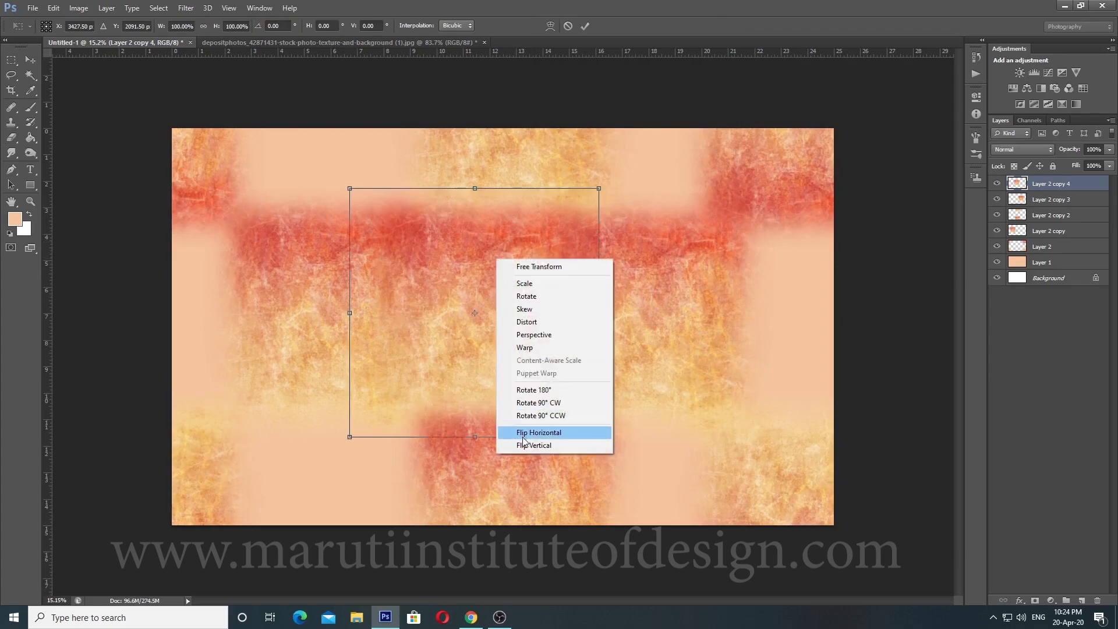
left_click(524, 431)
right_click(536, 404)
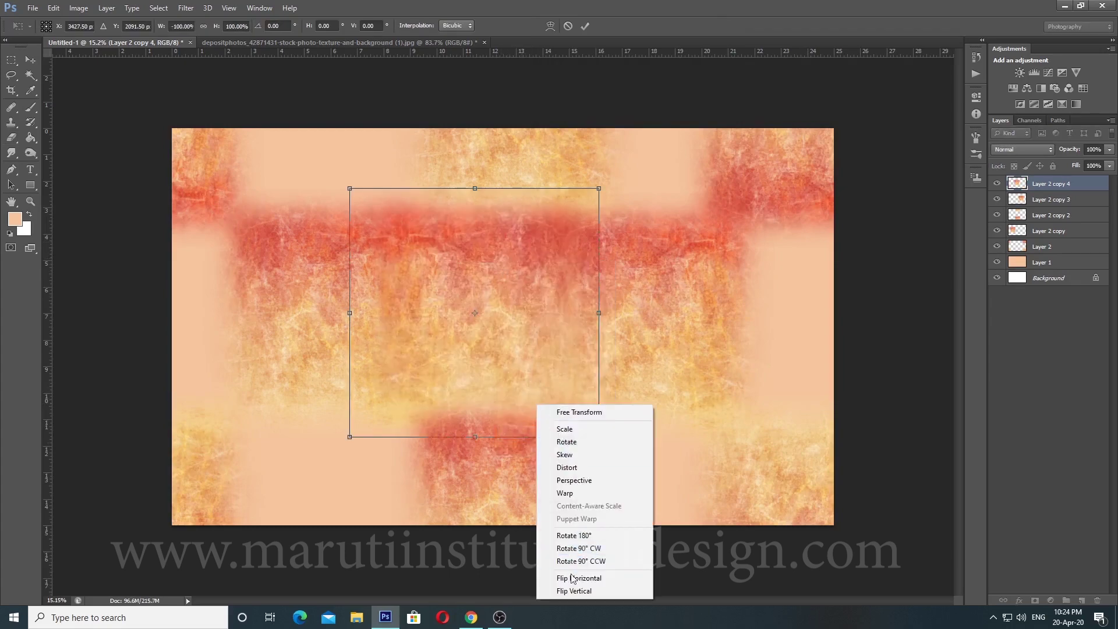
left_click(574, 591)
key("Return")
scroll(627, 380, "down", 3)
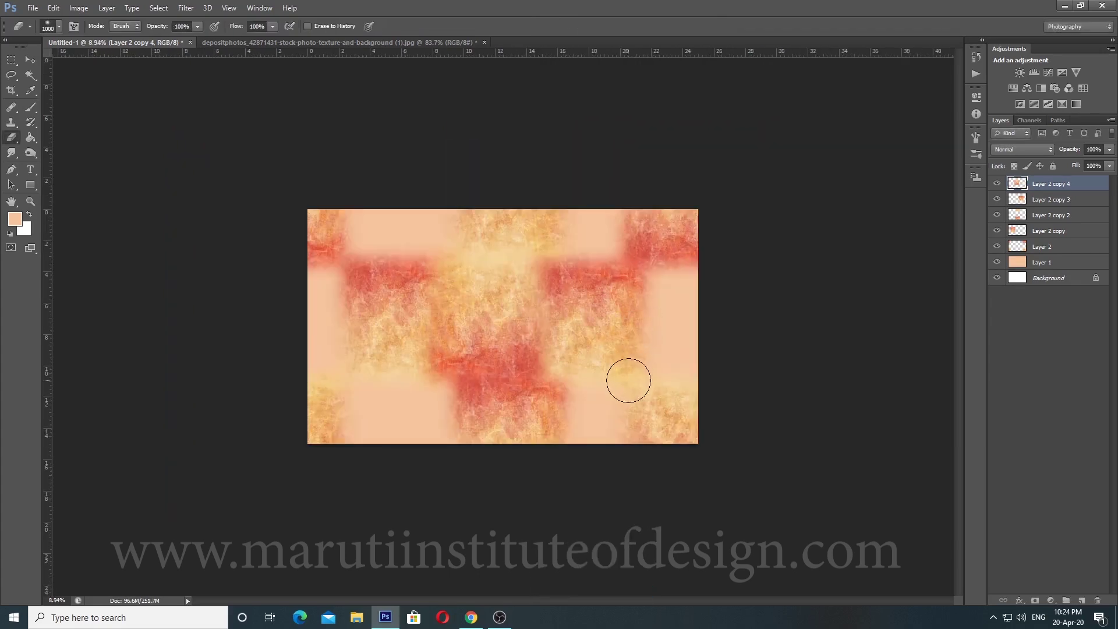
scroll(628, 379, "up", 2)
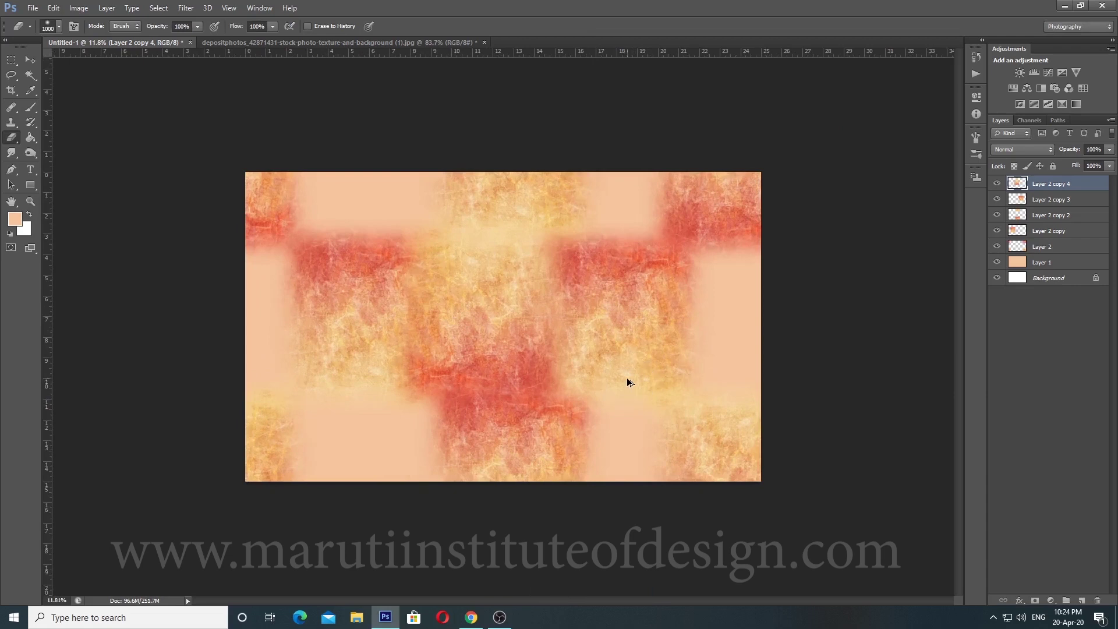
Step: Duplicate the central patch layer and rotate the copy about 90° counter-clockwise in place
key("ctrl+alt+f")
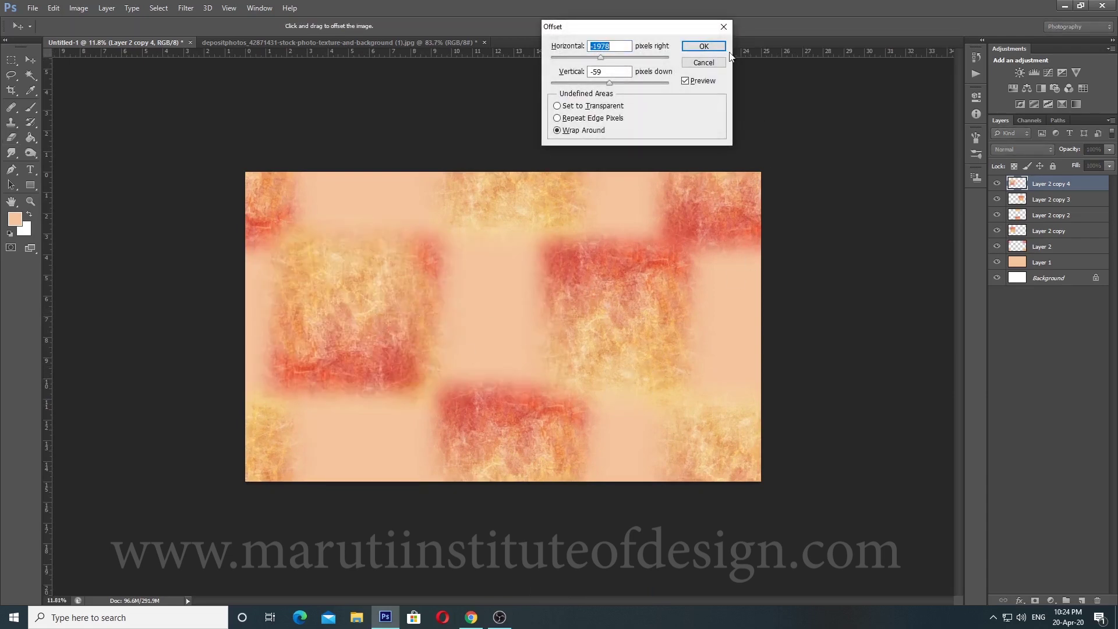
left_click(719, 63)
key("ctrl+j")
key("ctrl+t")
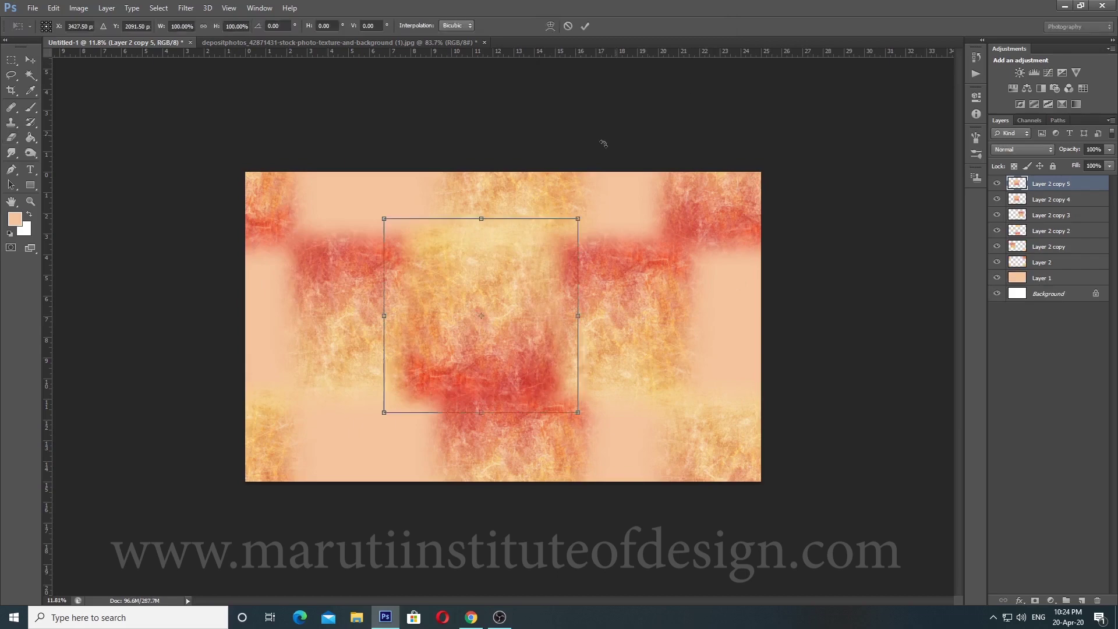
left_click_drag(642, 335, 472, 175)
key("Return")
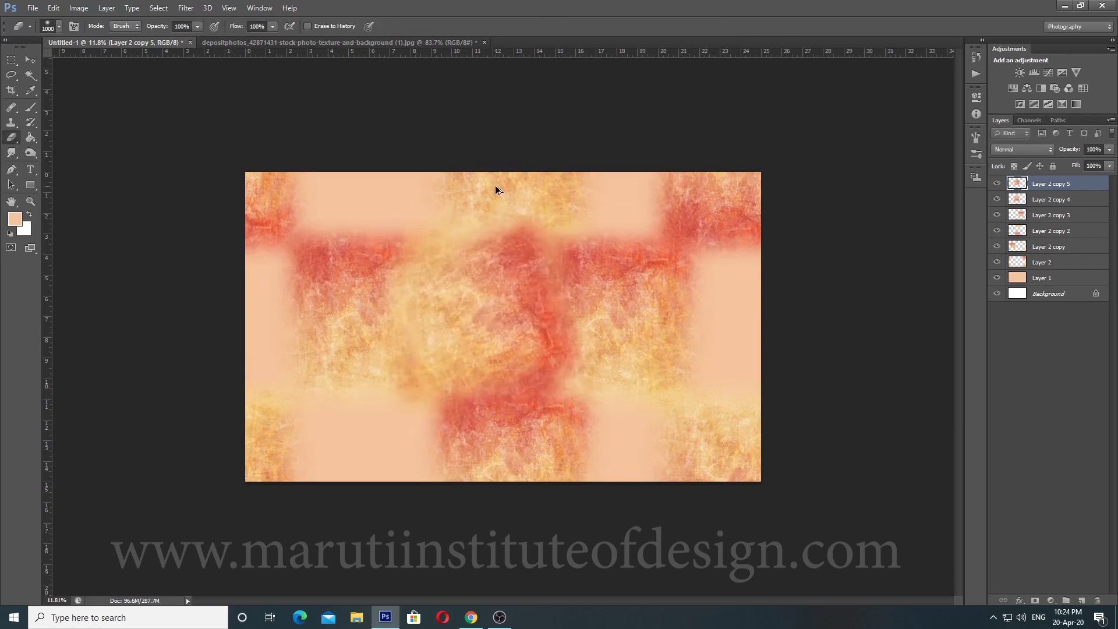
Step: Offset the rotated patch copy so it wraps around the left and right edges of the canvas at mid height
key("ctrl+alt+f")
left_click_drag(348, 302, 275, 318)
key("Return")
key("e")
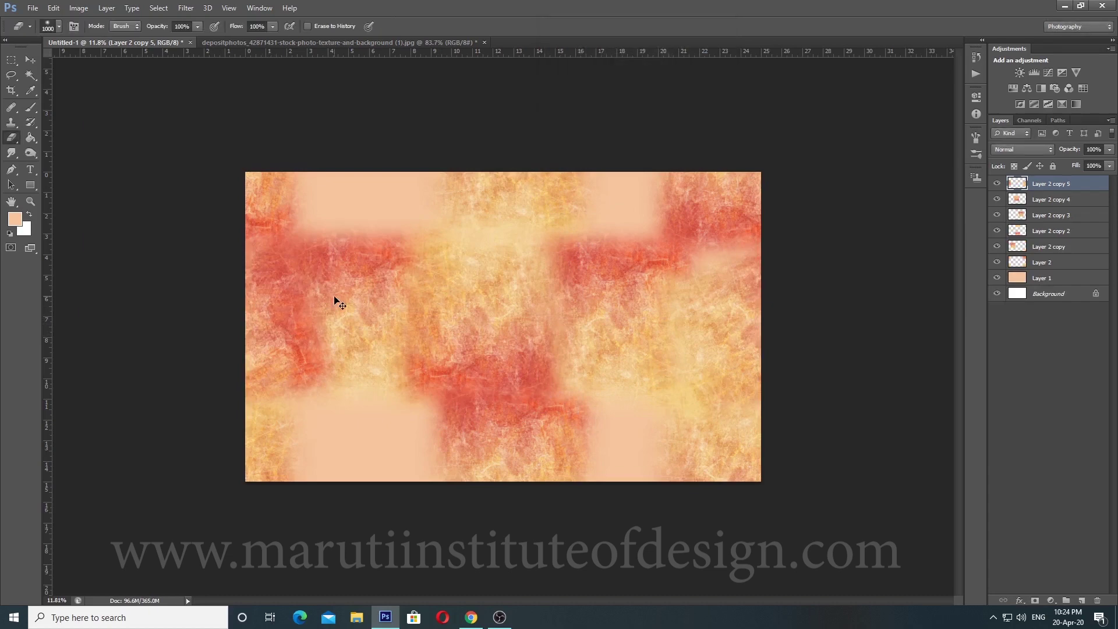
Step: Duplicate the edge-wrapping patch layer and offset the copy so its patch sits whole in the middle of the canvas
key("ctrl+j")
key("ctrl+alt+f")
left_click_drag(449, 230, 429, 324)
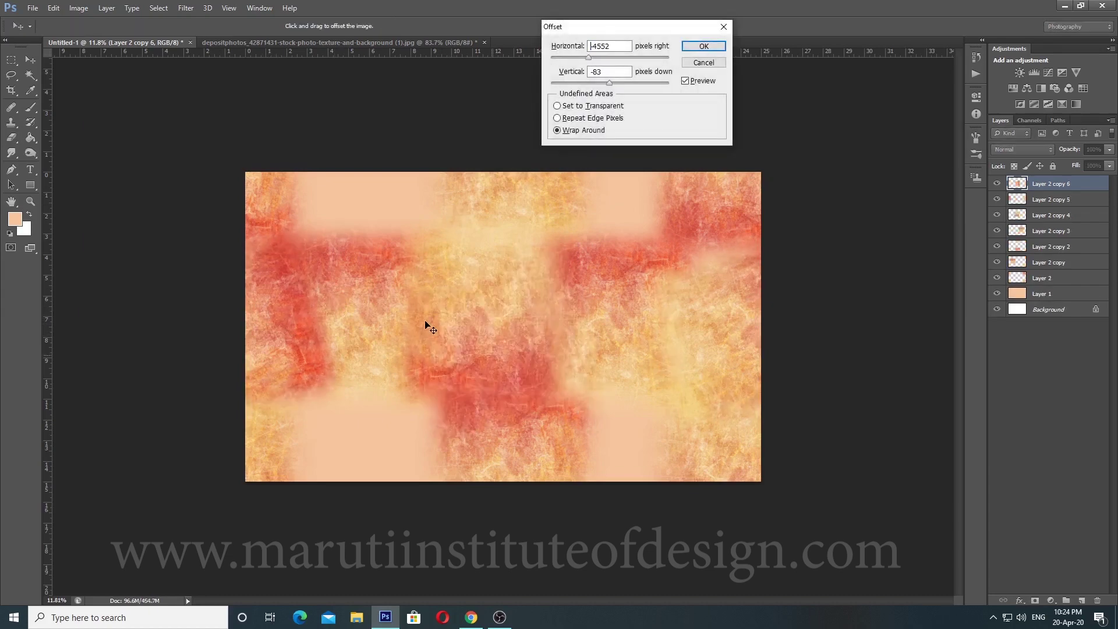
key("Return")
Step: Rotate the new patch copy to a diagonal angle and offset it over the lower-right peach gap
key("ctrl+t")
left_click_drag(460, 460, 285, 218)
key("Return")
key("ctrl+alt+f")
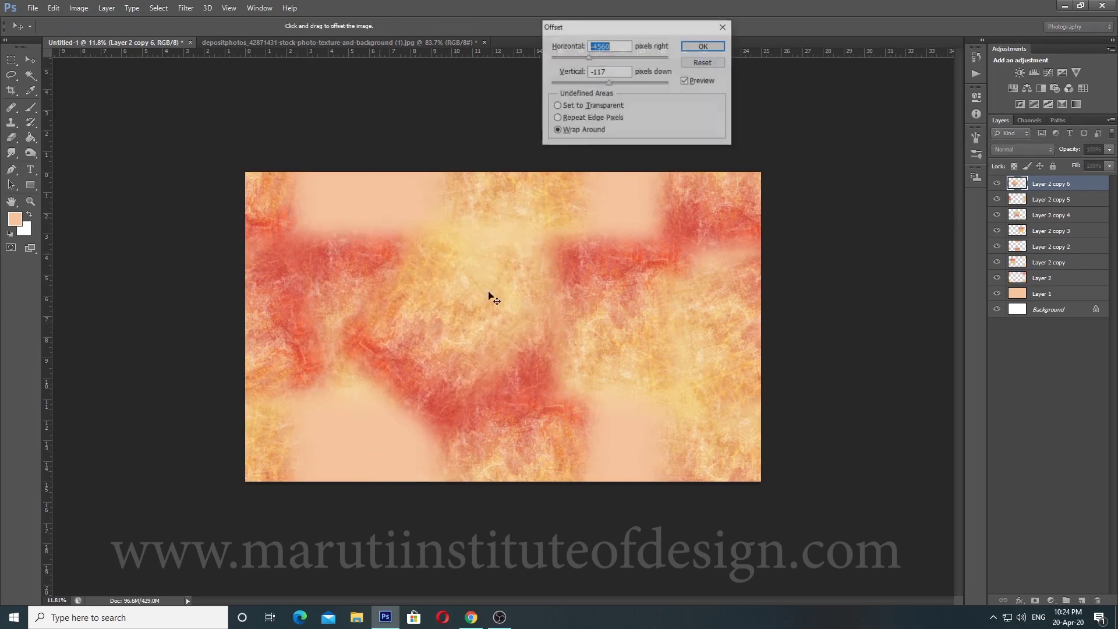
left_click_drag(668, 367, 628, 406)
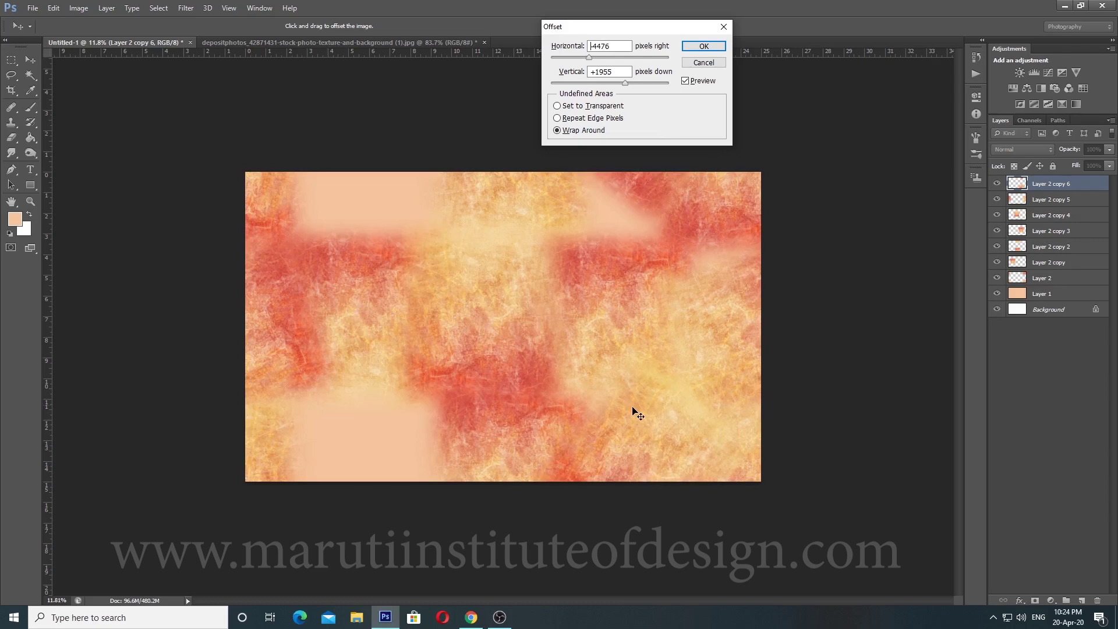
key("Return")
key("e")
Step: Duplicate the diagonal patch layer and offset the copy into the left half of the canvas
key("ctrl+j")
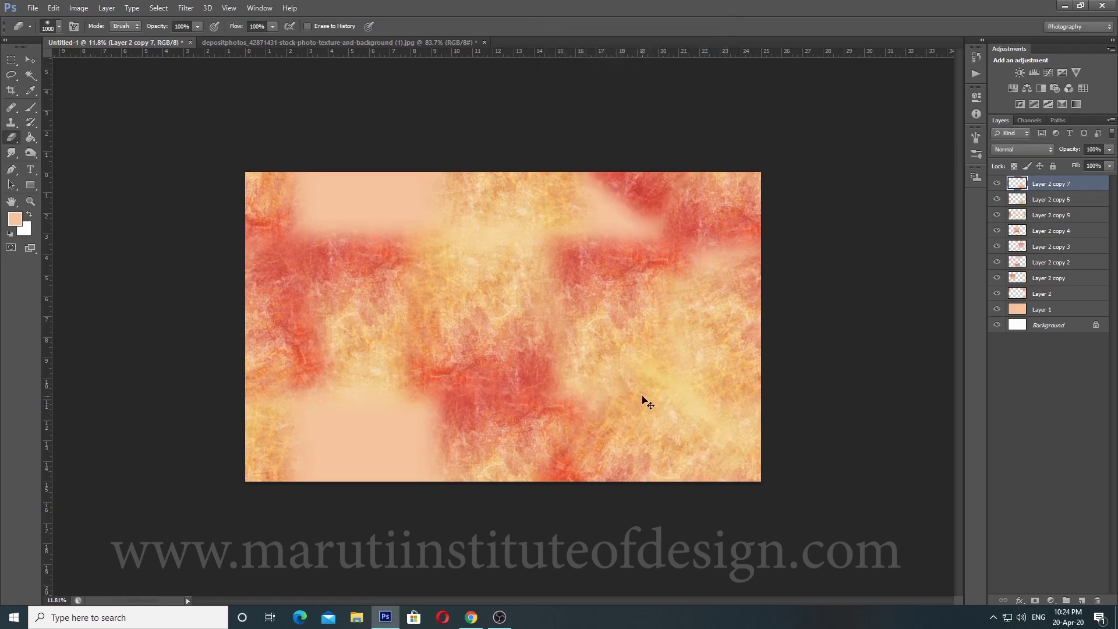
key("ctrl+alt+f")
left_click_drag(619, 257, 377, 341)
key("Return")
key("ctrl+t")
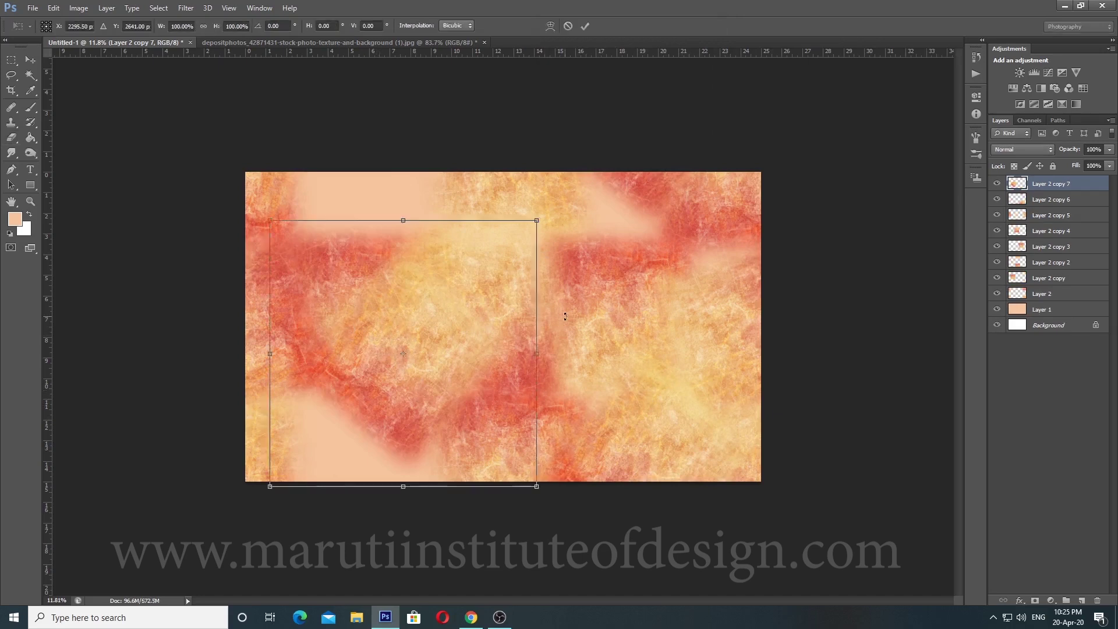
key("Return")
key("e")
Step: Offset the copied diagonal patch toward the canvas centre and rotate it about 178°
key("ctrl+alt+f")
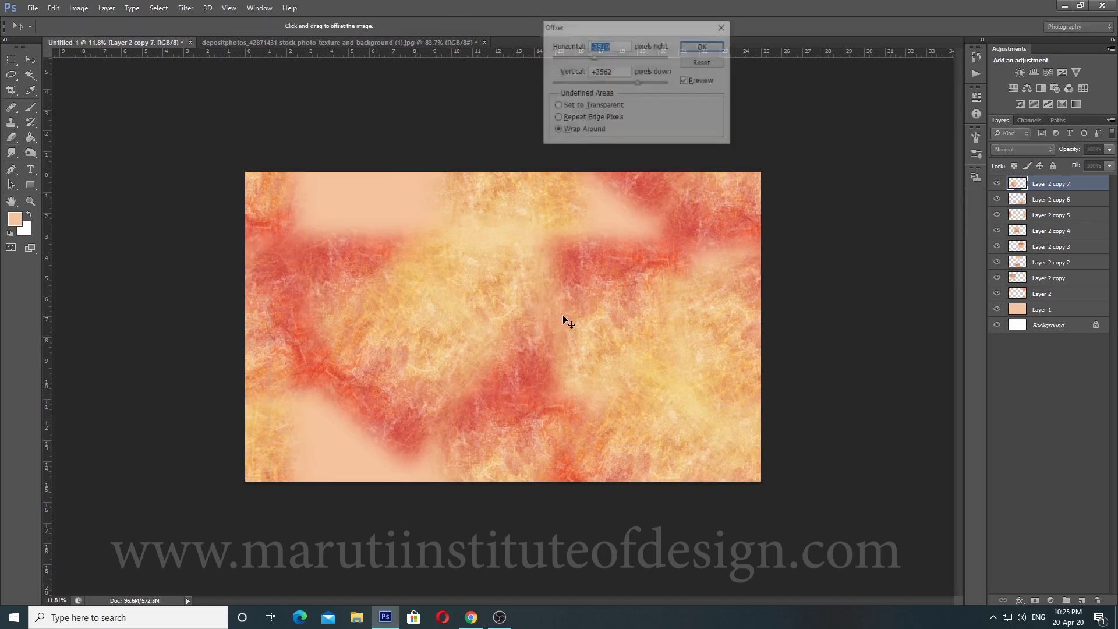
left_click_drag(567, 320, 500, 345)
key("Return")
key("ctrl+t")
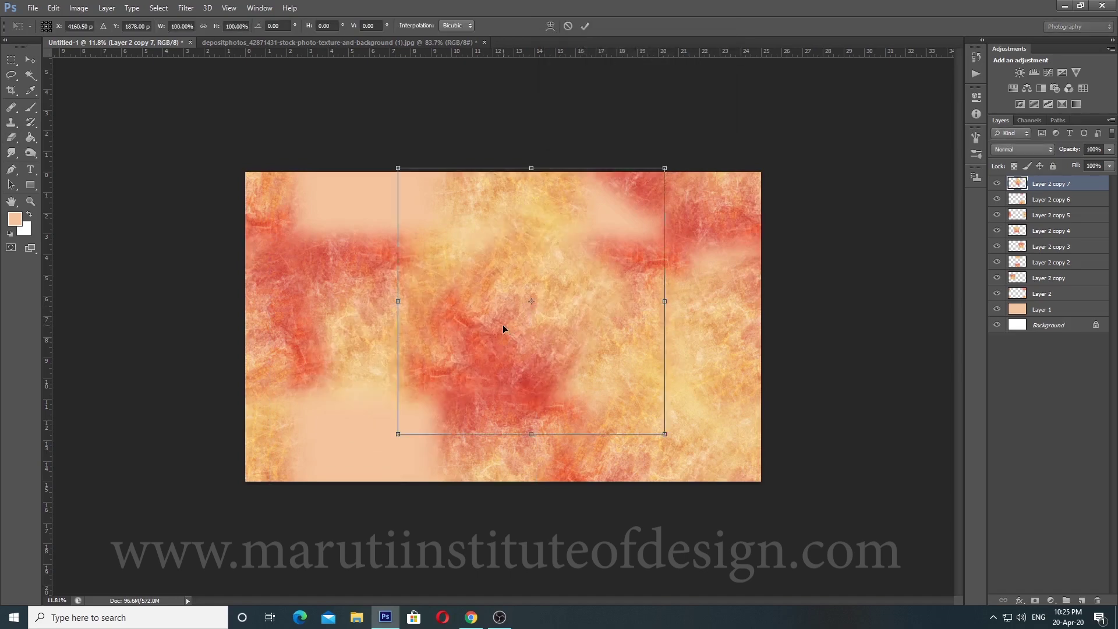
mouse_move(575, 323)
left_mouse_down()
mouse_move(571, 336)
mouse_move(615, 407)
mouse_move(638, 315)
mouse_move(577, 337)
left_mouse_up()
left_click_drag(699, 321, 441, 385)
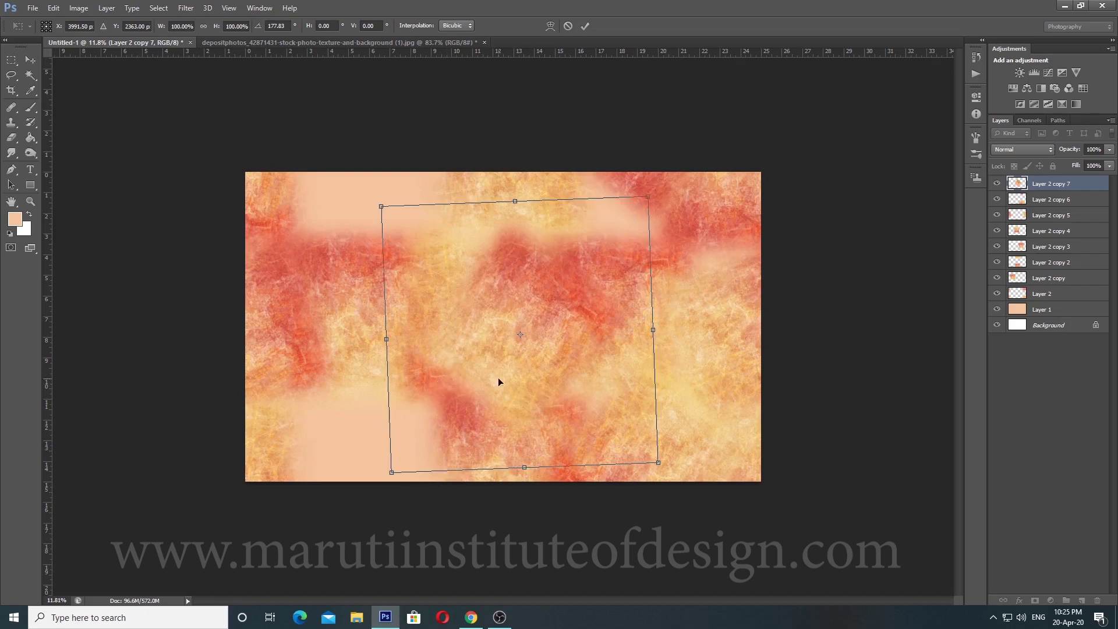
key("Return")
Step: Offset the turned patch copy back so it sits whole in the left half of the canvas
key("ctrl+alt+f")
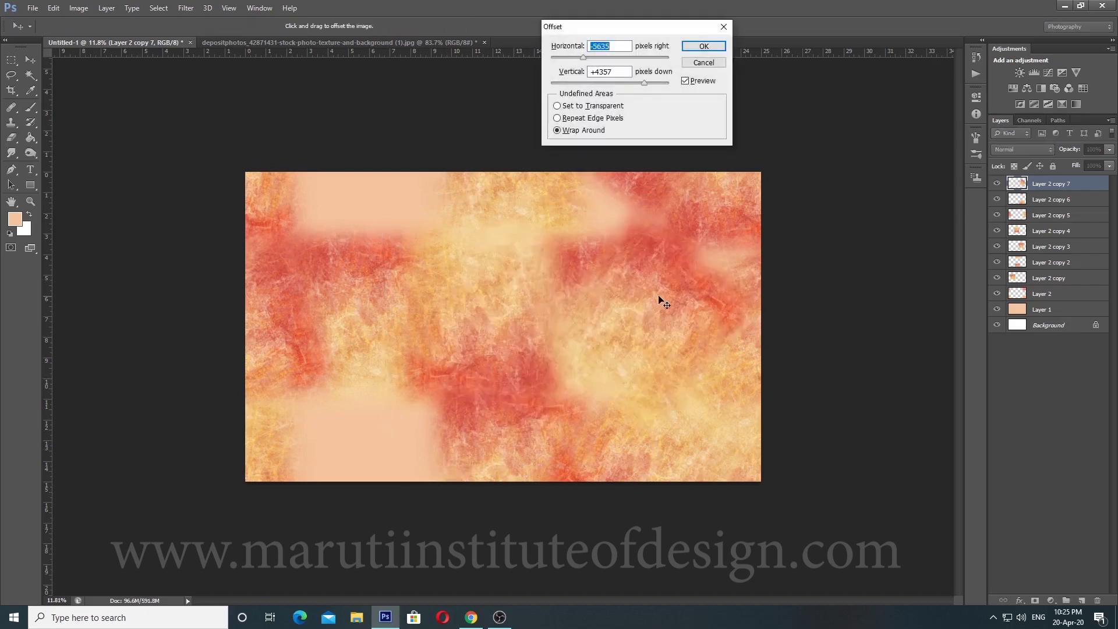
left_click_drag(658, 299, 362, 415)
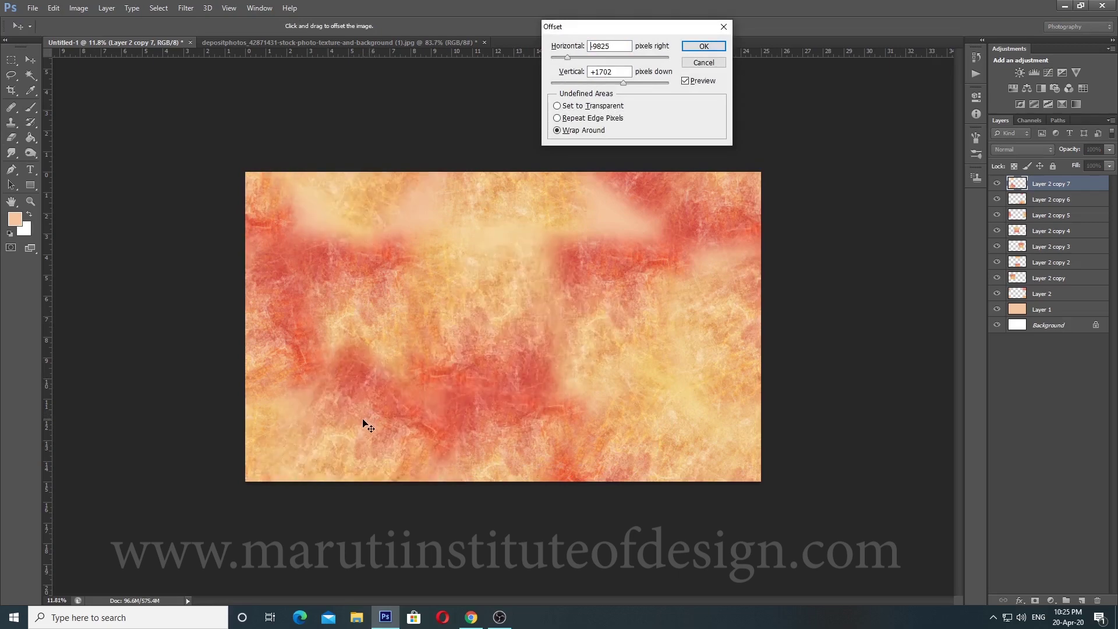
mouse_move(363, 420)
left_mouse_down()
mouse_move(354, 429)
mouse_move(425, 278)
left_mouse_up()
key("Return")
key("e")
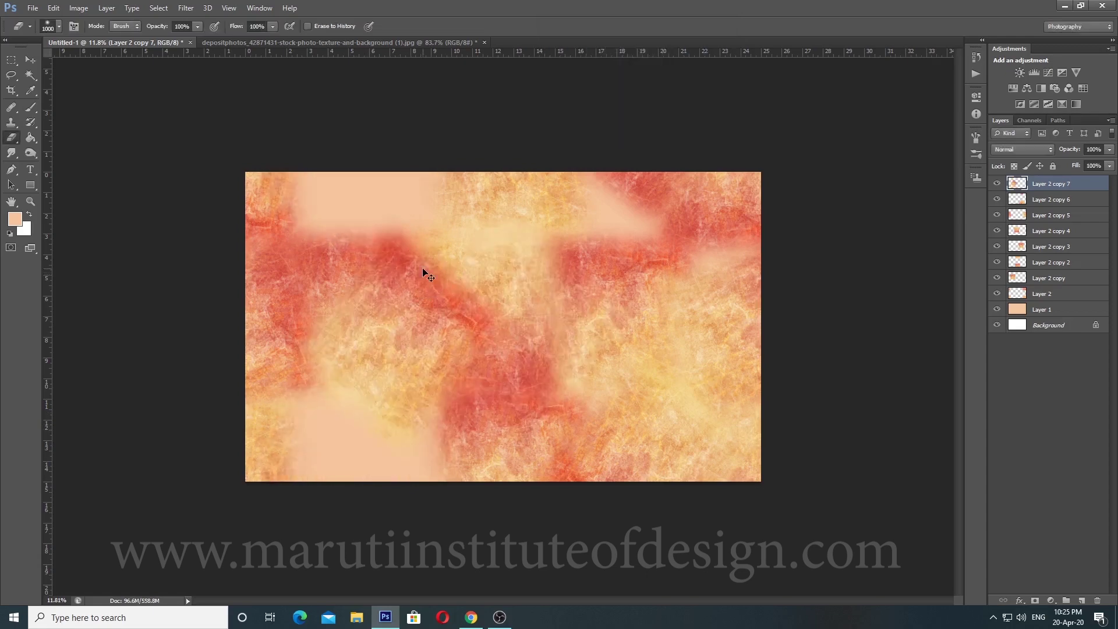
Step: Flip the left-half patch copy vertically and rotate it about 122° counter-clockwise
key("ctrl+t")
right_click(405, 284)
left_click(424, 466)
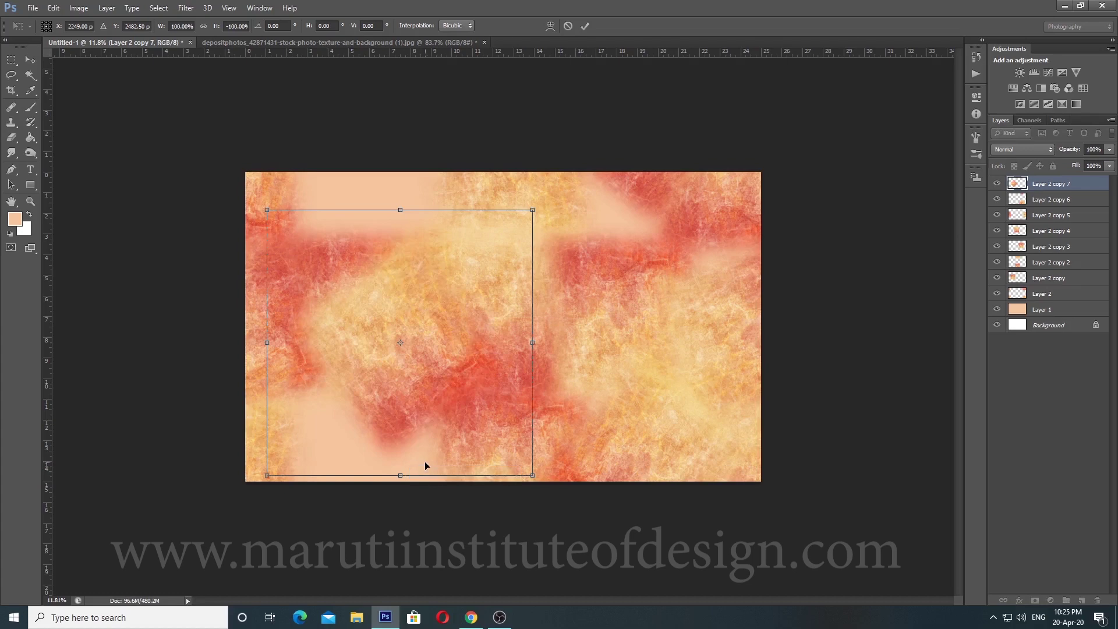
left_click_drag(251, 373, 495, 441)
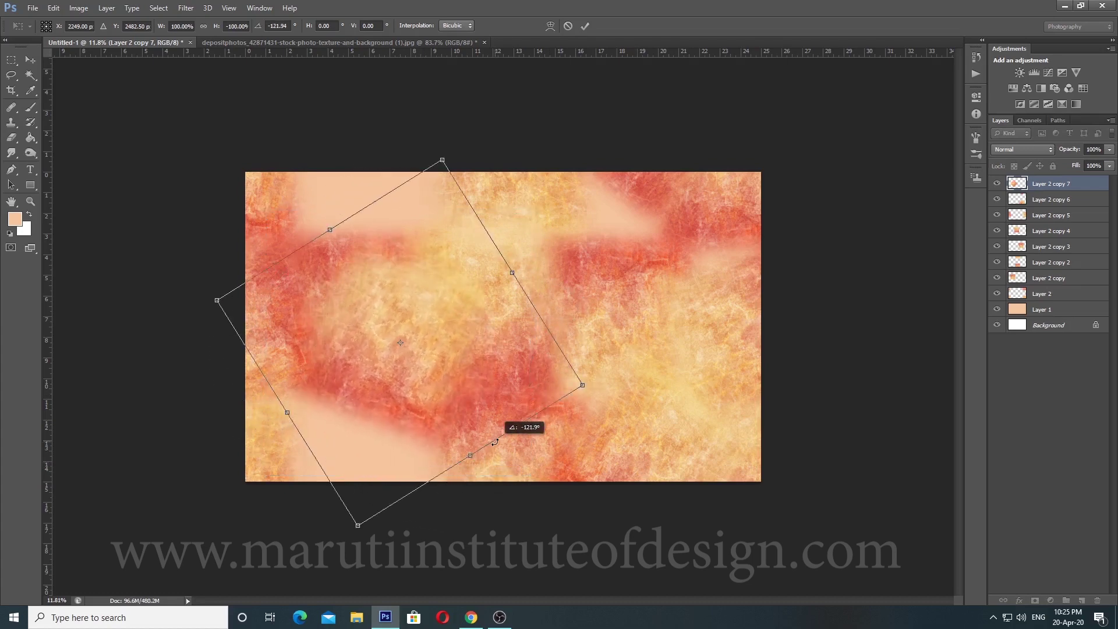
key("Return")
Step: Offset the flipped patch copy up over the upper-left peach gap so it wraps around to the bottom edge
key("ctrl+alt+f")
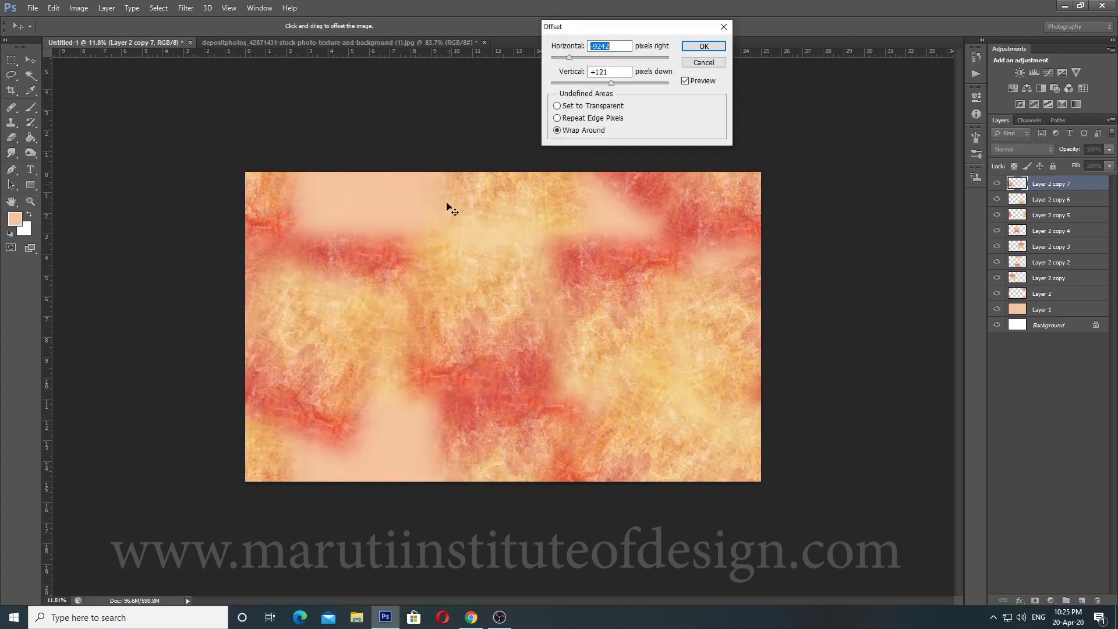
left_click_drag(379, 312, 357, 199)
key("Return")
Step: Flip the upper-left patch copy horizontally and shift it left to cover the remaining peach gap
key("ctrl+t")
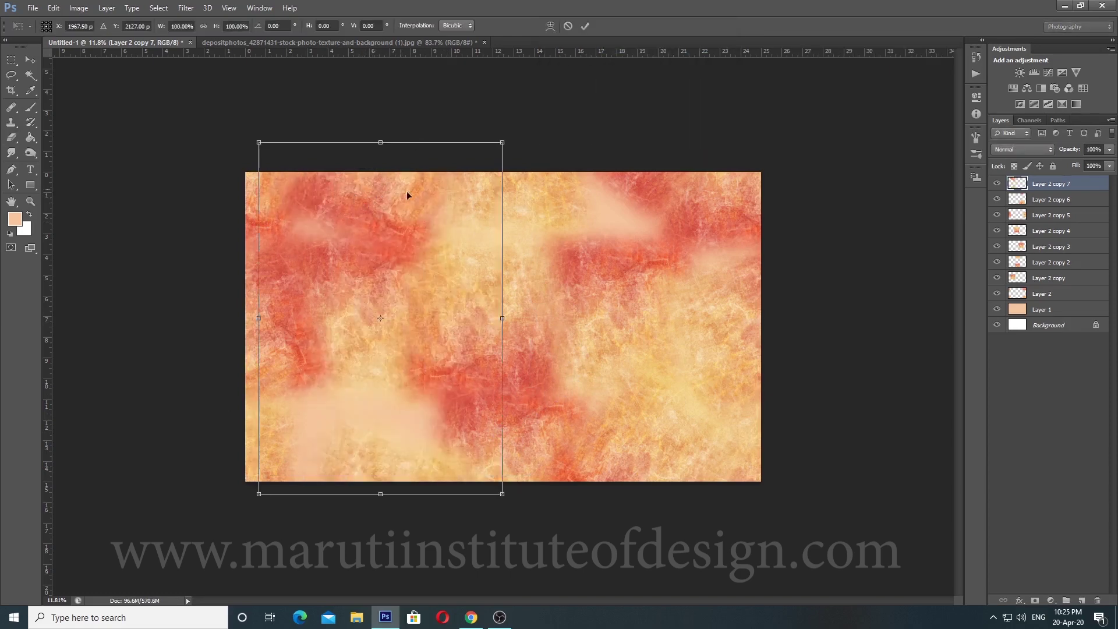
right_click(399, 214)
left_click(437, 387)
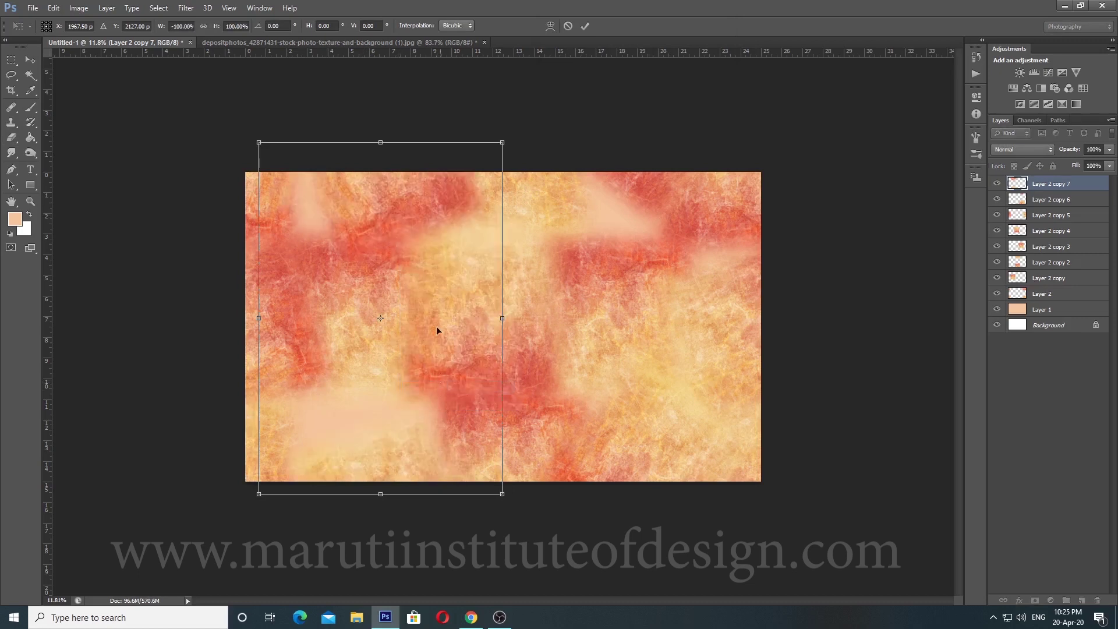
key("Return")
key("e")
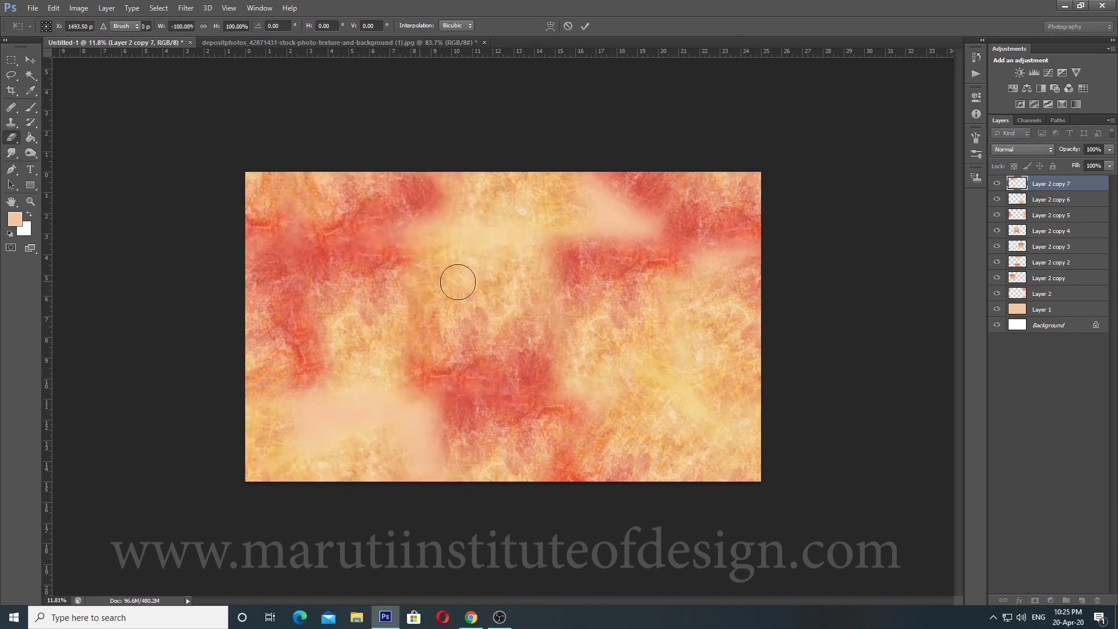
Step: Duplicate the central patch, Layer 2 copy 4, and rotate the copy about 180°
scroll(455, 279, "down", 1)
scroll(582, 352, "up", 1)
right_click(500, 301, "ctrl")
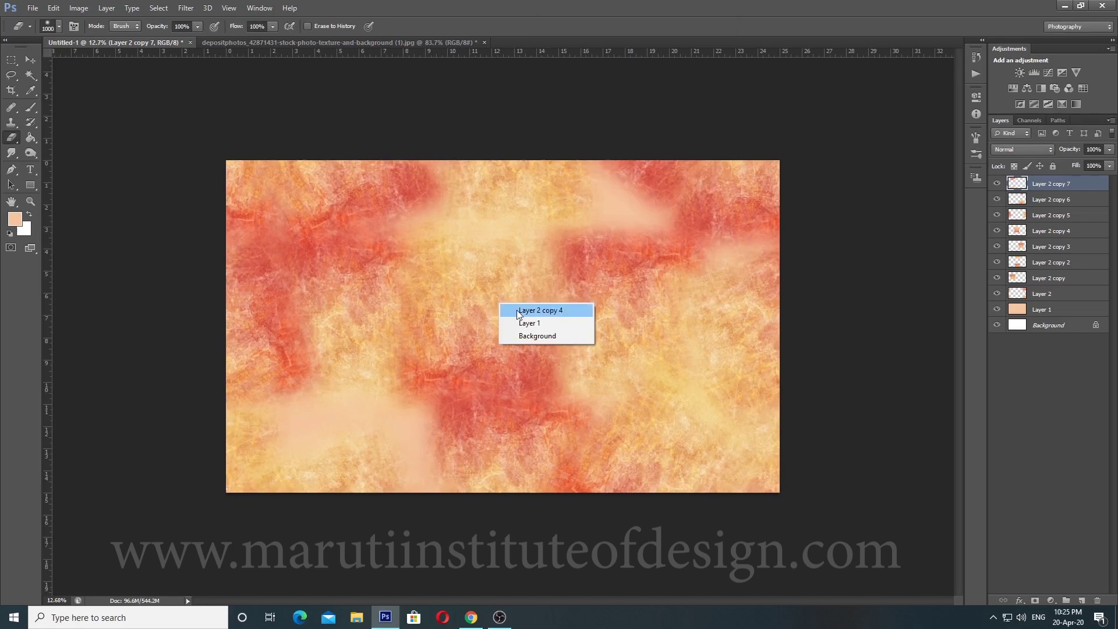
left_click(516, 311)
key("ctrl+j")
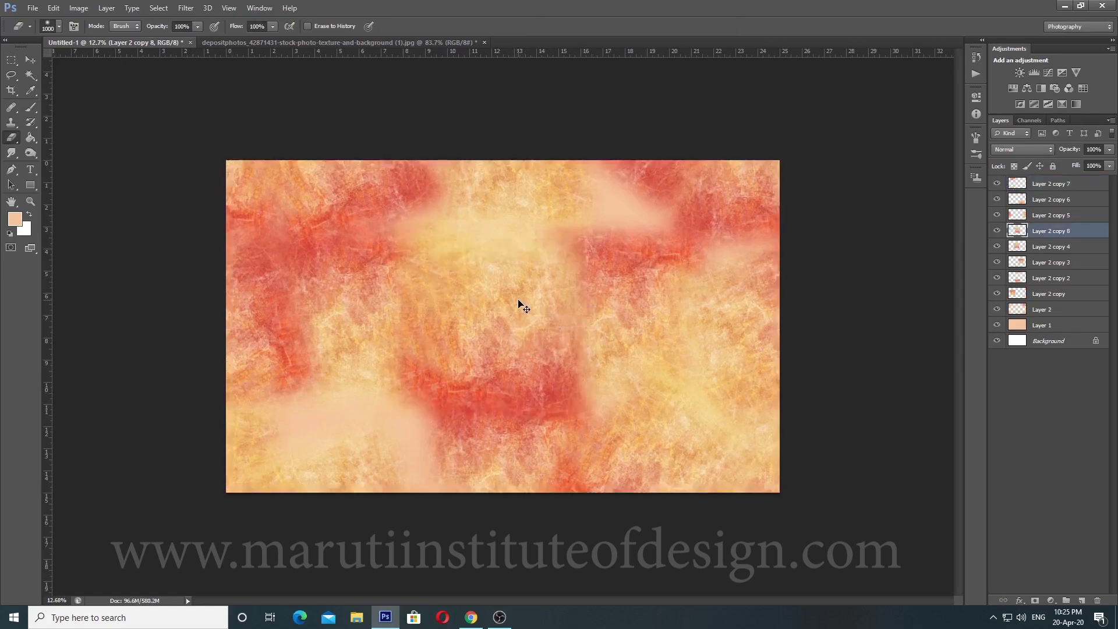
key("ctrl+t")
left_click_drag(518, 443, 497, 253)
key("Return")
Step: Offset the upside-down central patch copy over the upper-right peach gap
key("ctrl+alt+f")
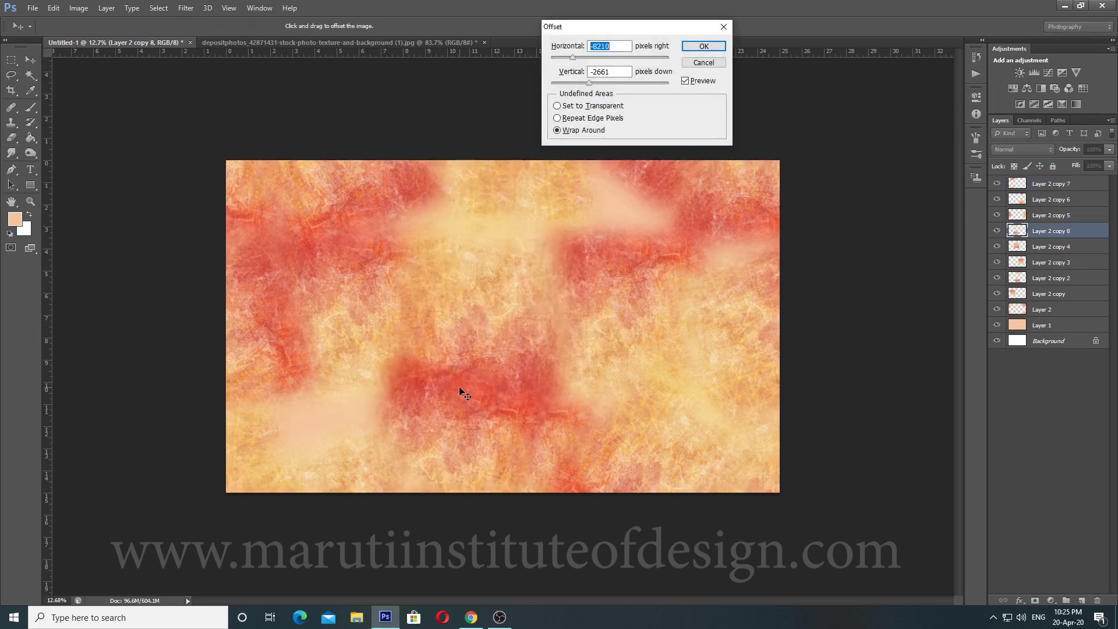
mouse_move(459, 386)
left_mouse_down()
mouse_move(340, 411)
mouse_move(377, 335)
mouse_move(347, 407)
mouse_move(363, 402)
mouse_move(349, 449)
mouse_move(583, 266)
left_mouse_up()
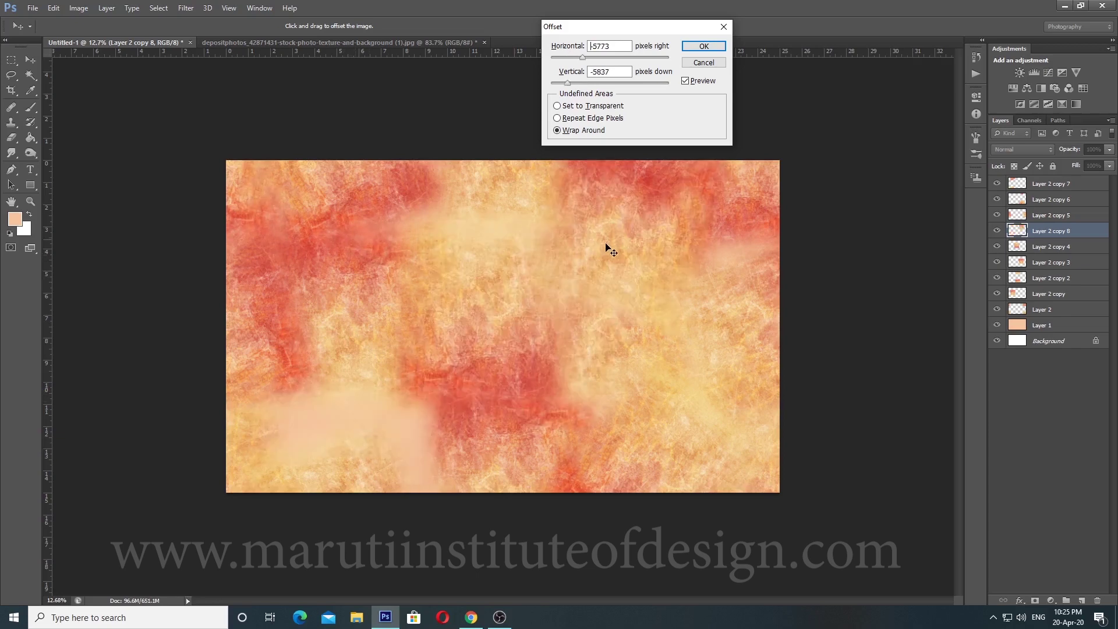
key("Return")
scroll(552, 277, "down", 4)
scroll(571, 315, "up", 4)
scroll(583, 312, "down", 1)
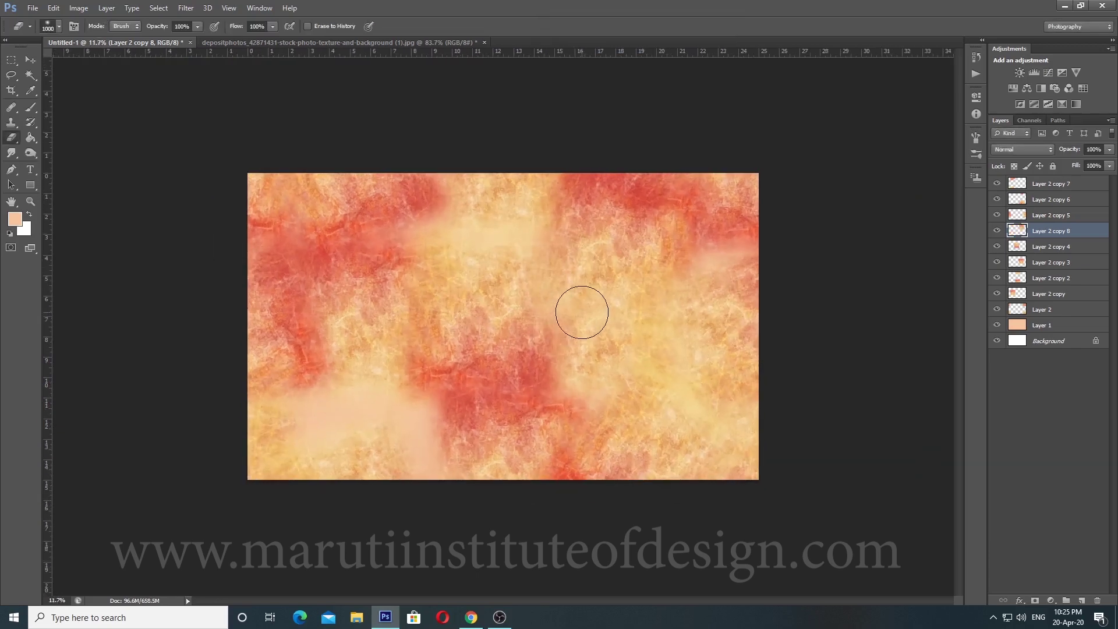
scroll(582, 312, "up", 1)
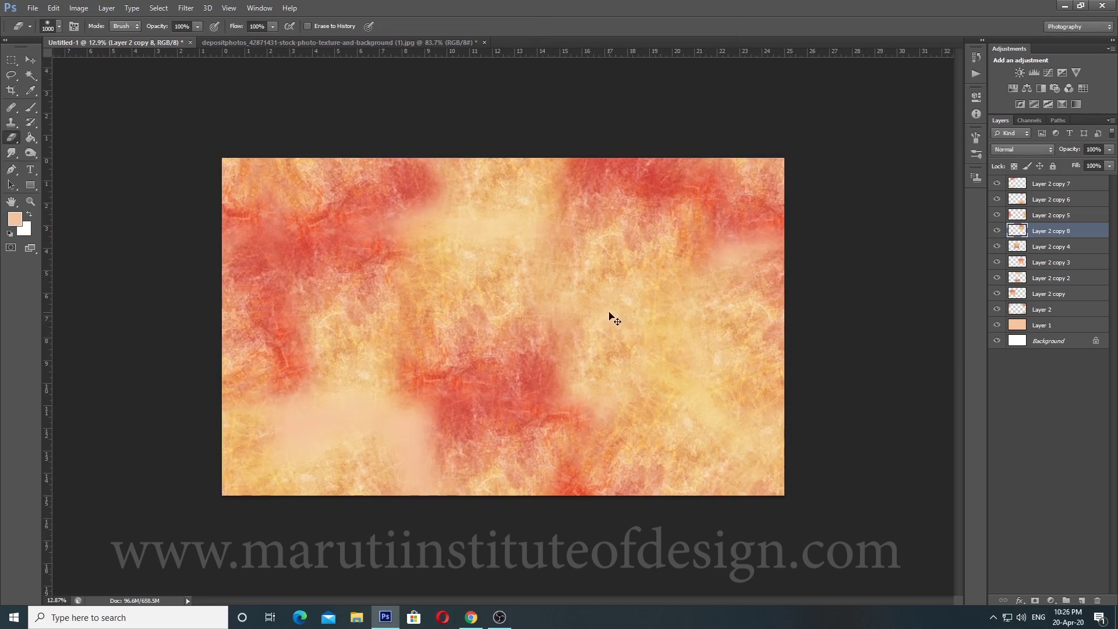
key("ctrl+j")
key("ctrl+t")
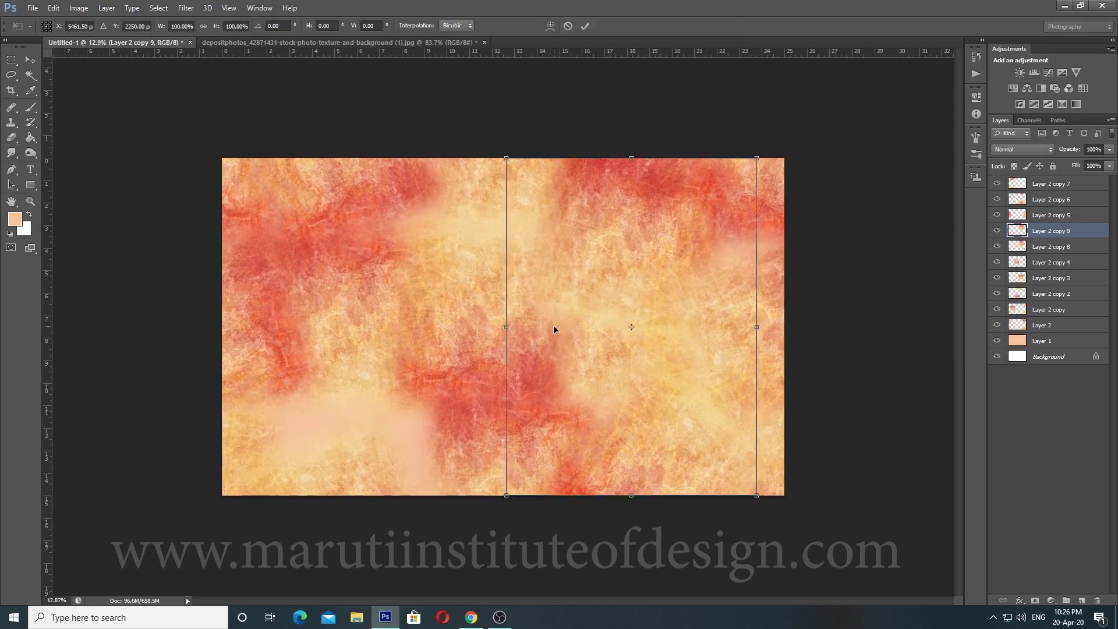
key("Escape")
key("ctrl+z")
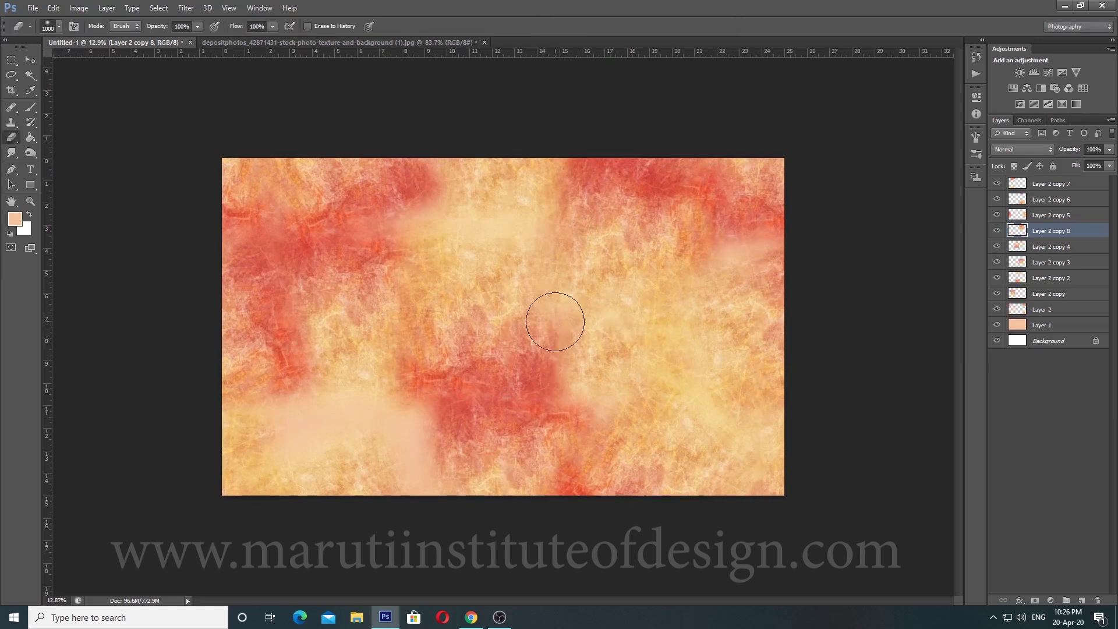
Step: Duplicate the central patch, Layer 2 copy 4, and rotate the copy about 134° counter-clockwise
right_click(510, 352, "ctrl")
right_click(492, 282, "ctrl")
left_click(512, 289)
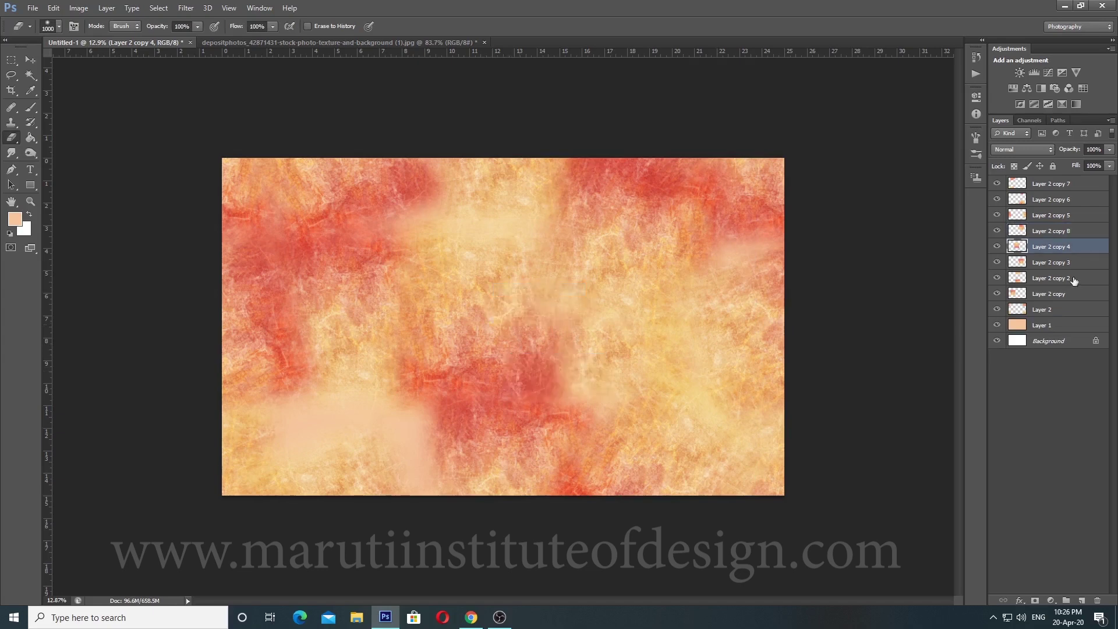
left_click(996, 246)
left_click(997, 247)
key("ctrl+t")
key("Escape")
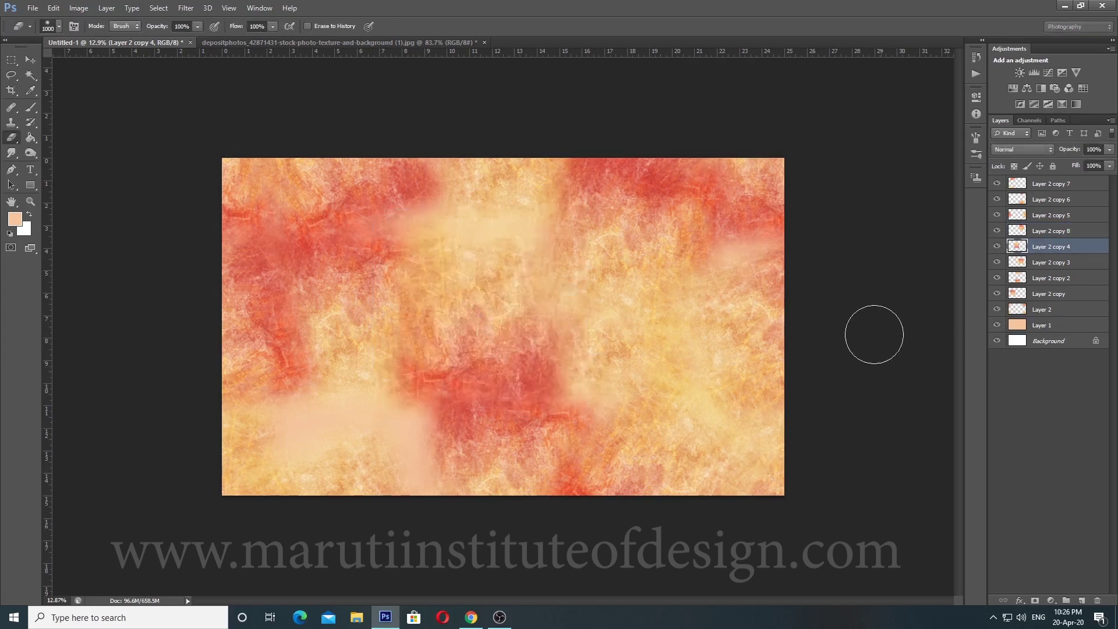
key("ctrl+j")
key("ctrl+t")
left_click_drag(600, 317, 367, 209)
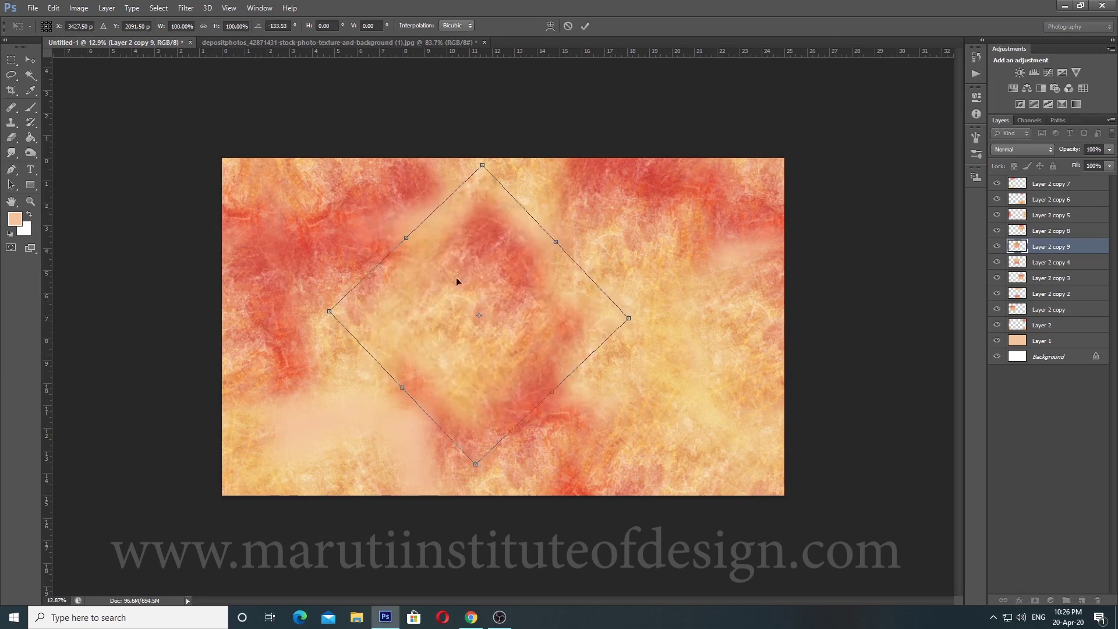
key("Return")
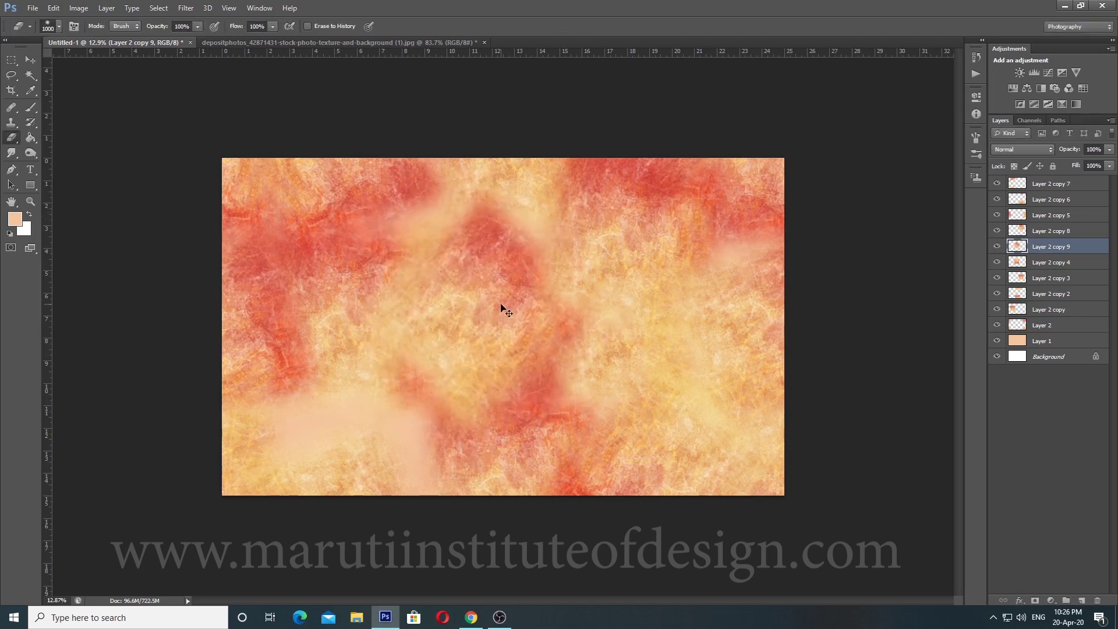
Step: Offset the newly rotated patch copy over the pale peach area in the lower-left part of the canvas
key("ctrl+a")
key("ctrl+f")
key("ctrl+alt+f")
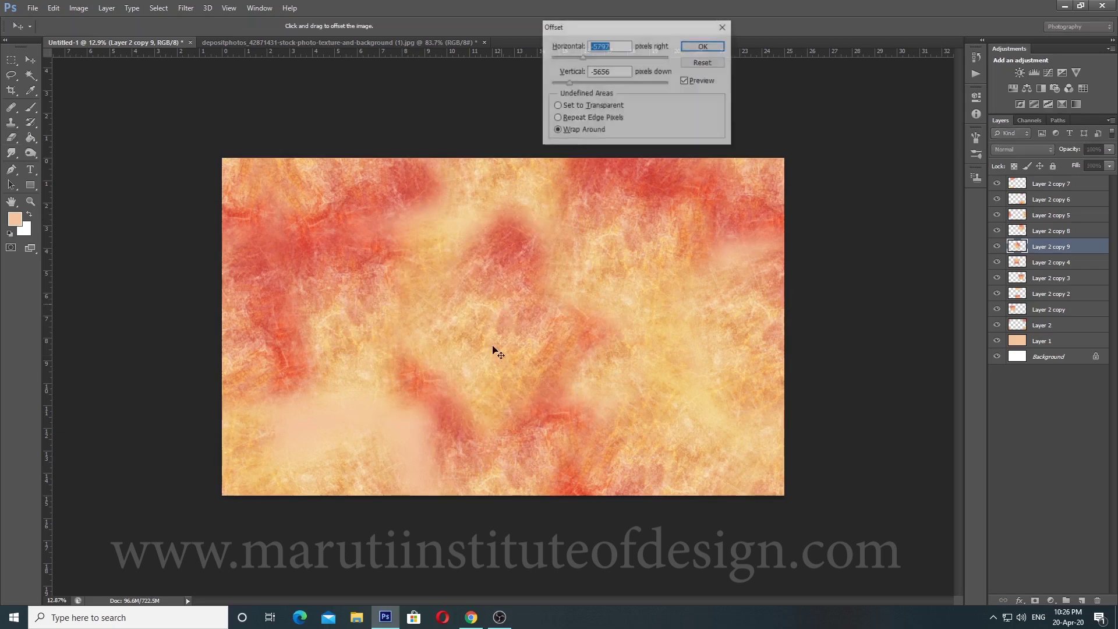
left_click_drag(432, 391, 514, 243)
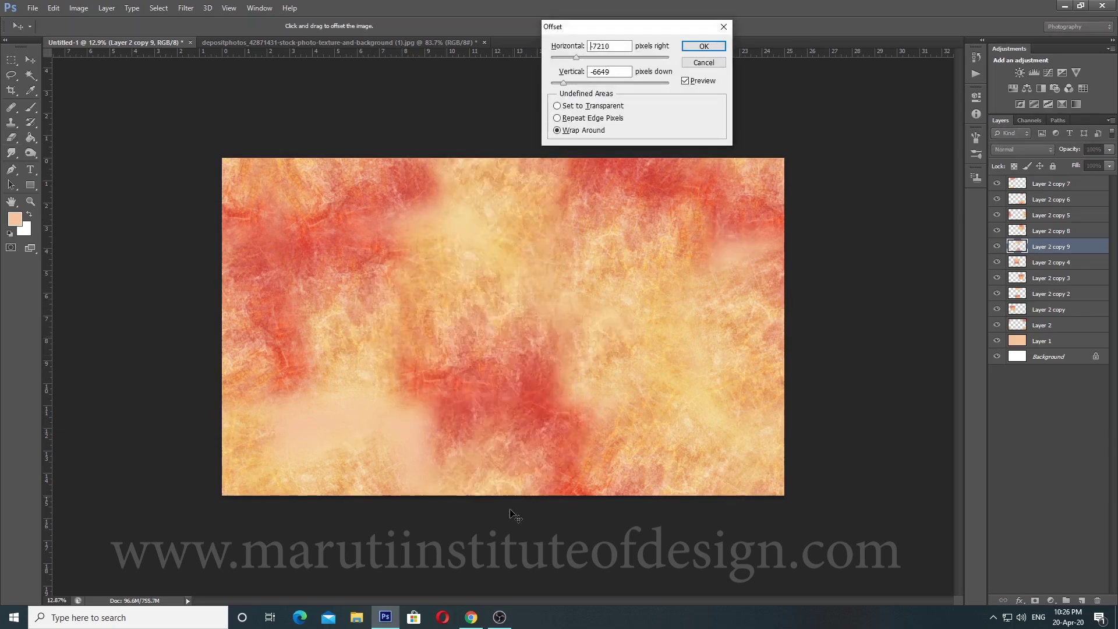
mouse_move(511, 511)
left_mouse_down()
mouse_move(377, 435)
mouse_move(312, 440)
mouse_move(335, 407)
mouse_move(369, 429)
mouse_move(400, 408)
left_mouse_up()
key("Return")
key("e")
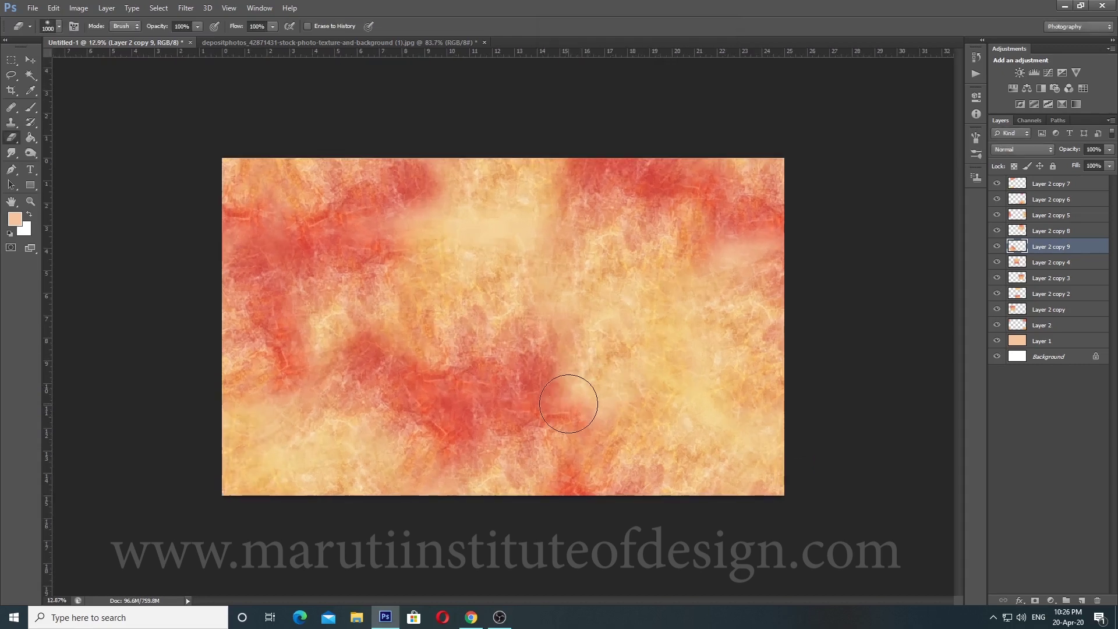
Step: Move the central patch, Layer 2 copy 4, slightly up and to the right over the pale band above it
scroll(569, 404, "up", 1)
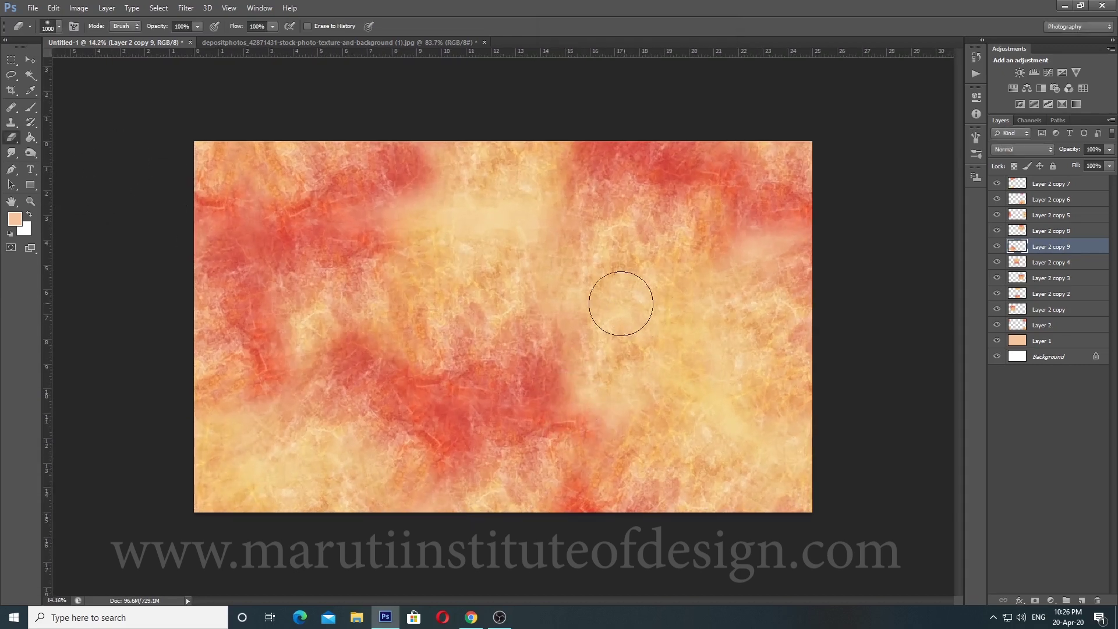
key("alt")
right_click(455, 252, "ctrl")
left_click(463, 254)
key("ctrl+t")
left_click_drag(482, 307, 499, 284)
key("Return")
key("e")
scroll(545, 317, "down", 1)
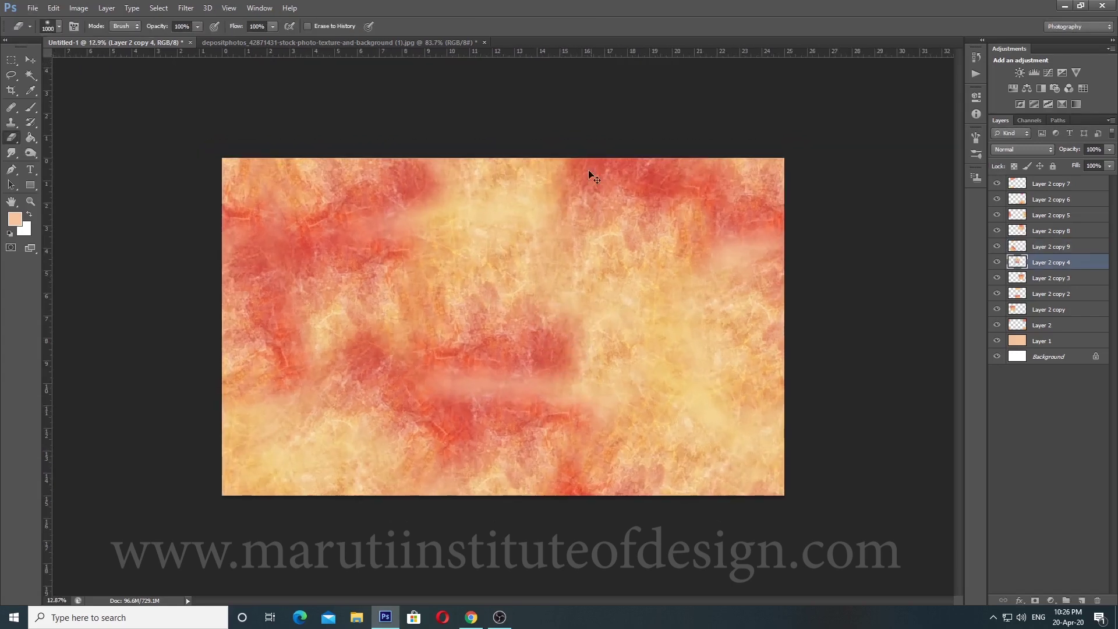
Step: Scale Layer 2 copy 4 to about 106% and shift it slightly over the pale band in the central red area
key("ctrl+t")
left_click_drag(594, 395, 581, 373)
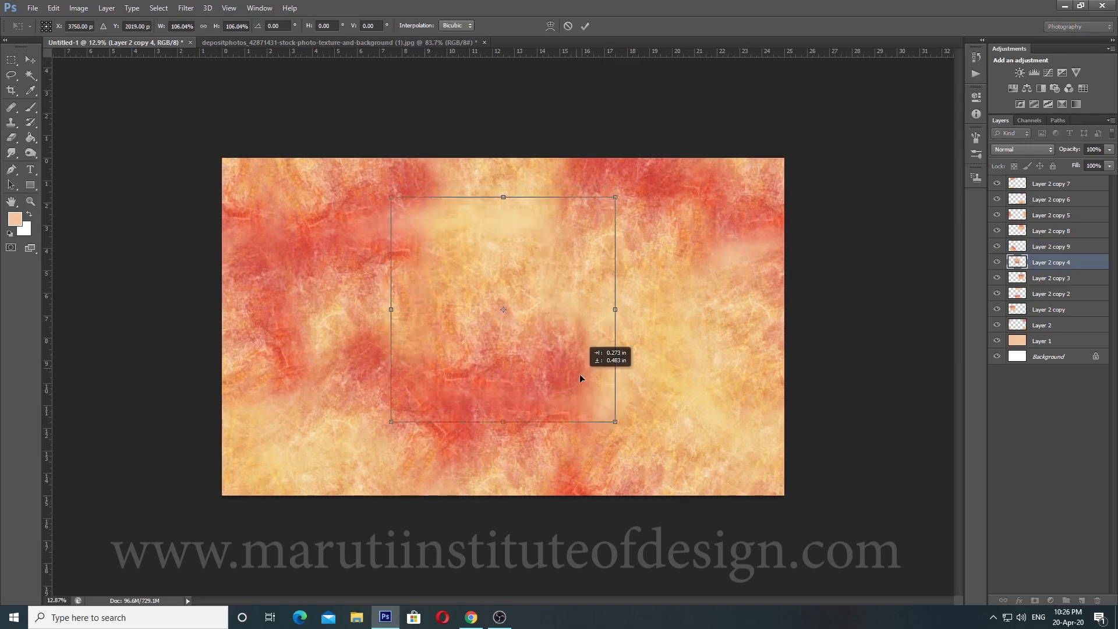
left_click_drag(630, 313, 586, 362)
key("Return")
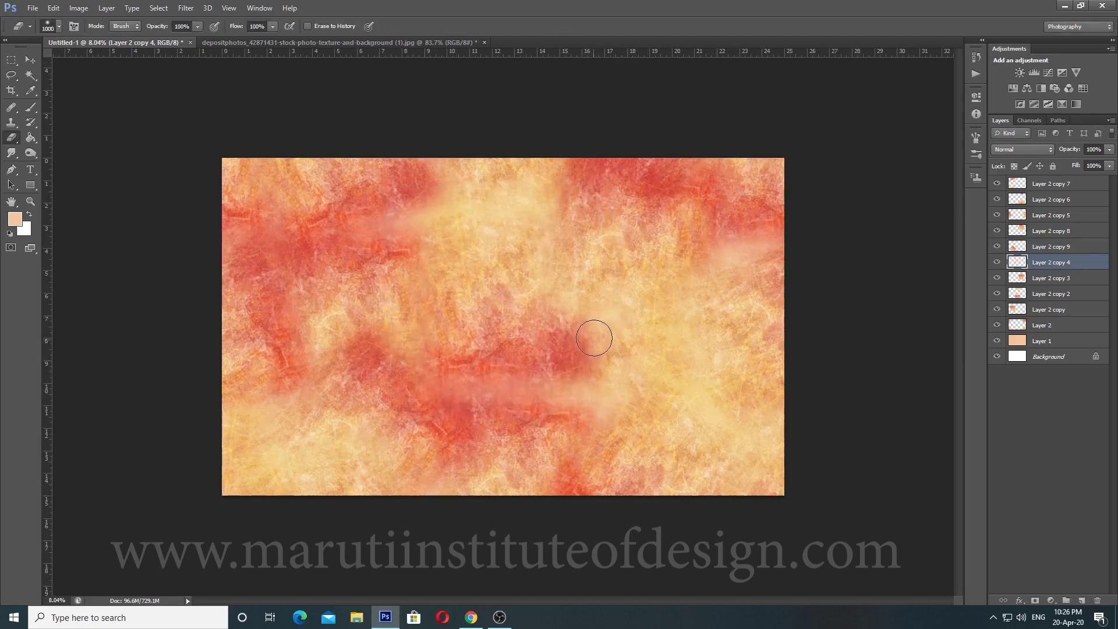
scroll(592, 332, "down", 1)
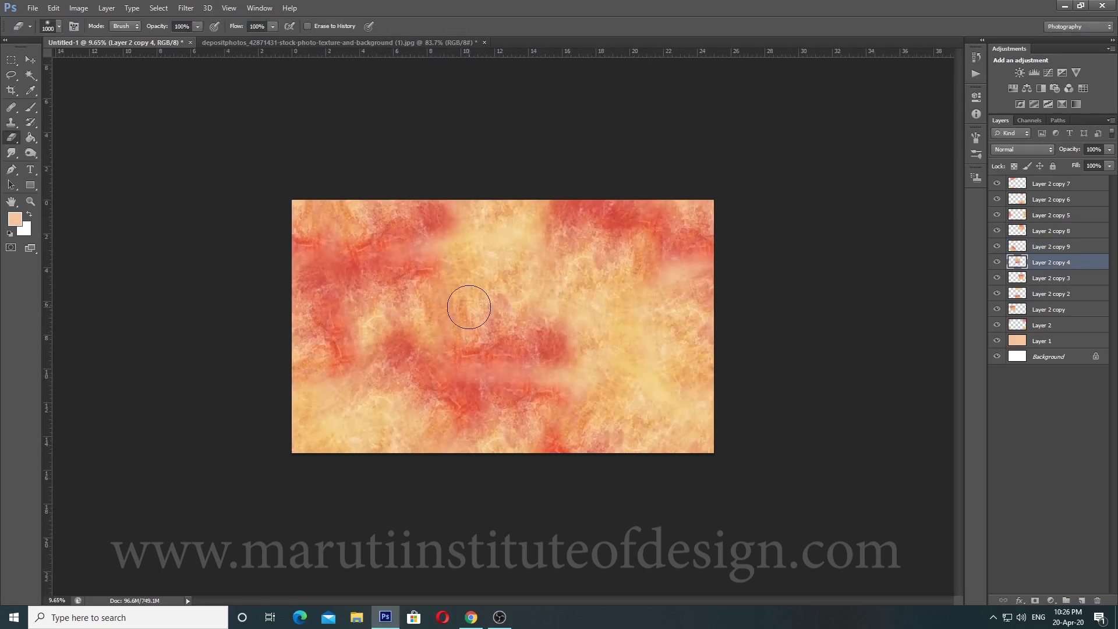
left_click(999, 262)
left_click(998, 262)
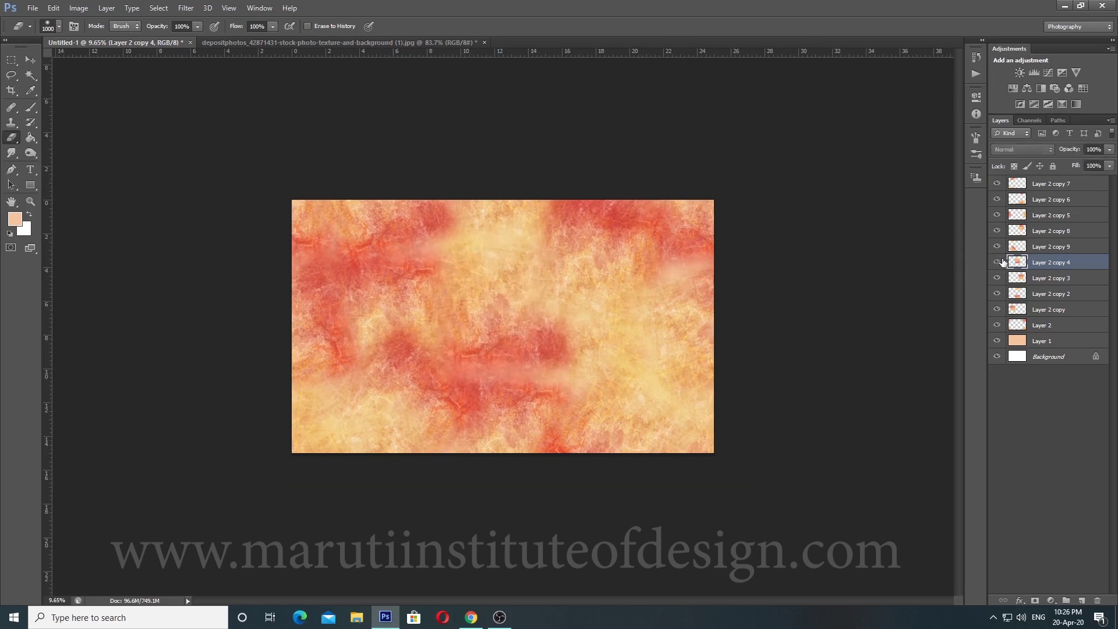
Step: Duplicate the texture patch Layer 2 copy 8 and offset the copy over the left part of the canvas
right_click(606, 309, "ctrl")
left_click(641, 313)
left_click(998, 232)
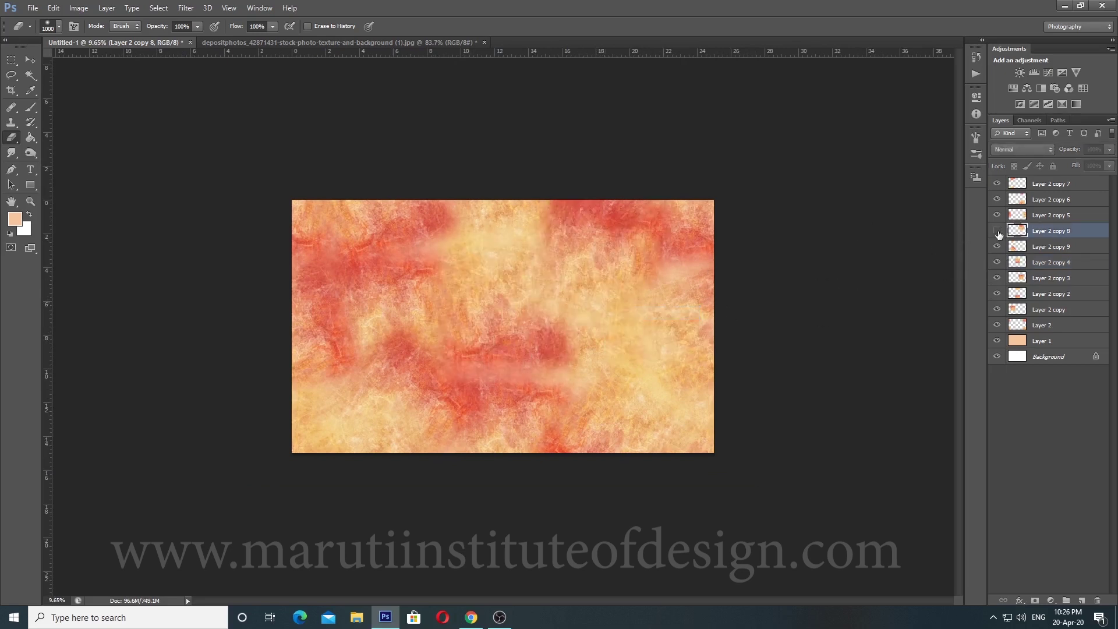
key("ctrl+j")
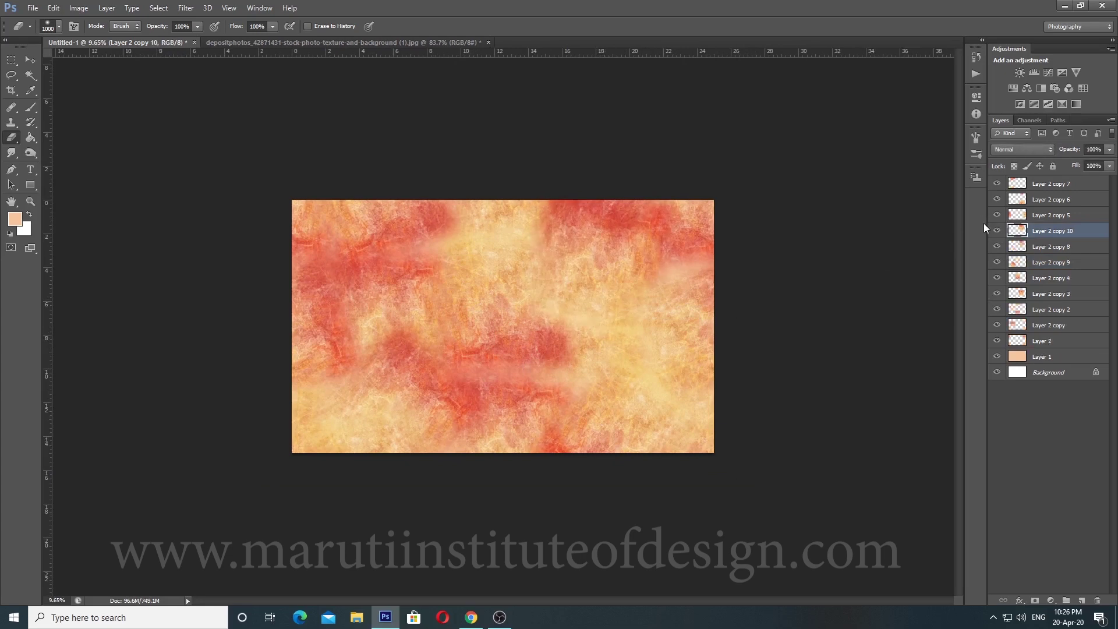
key("ctrl+alt+f")
mouse_move(349, 443)
left_mouse_down()
mouse_move(372, 400)
mouse_move(407, 445)
mouse_move(395, 404)
mouse_move(406, 415)
mouse_move(387, 445)
left_mouse_up()
key("Return")
key("e")
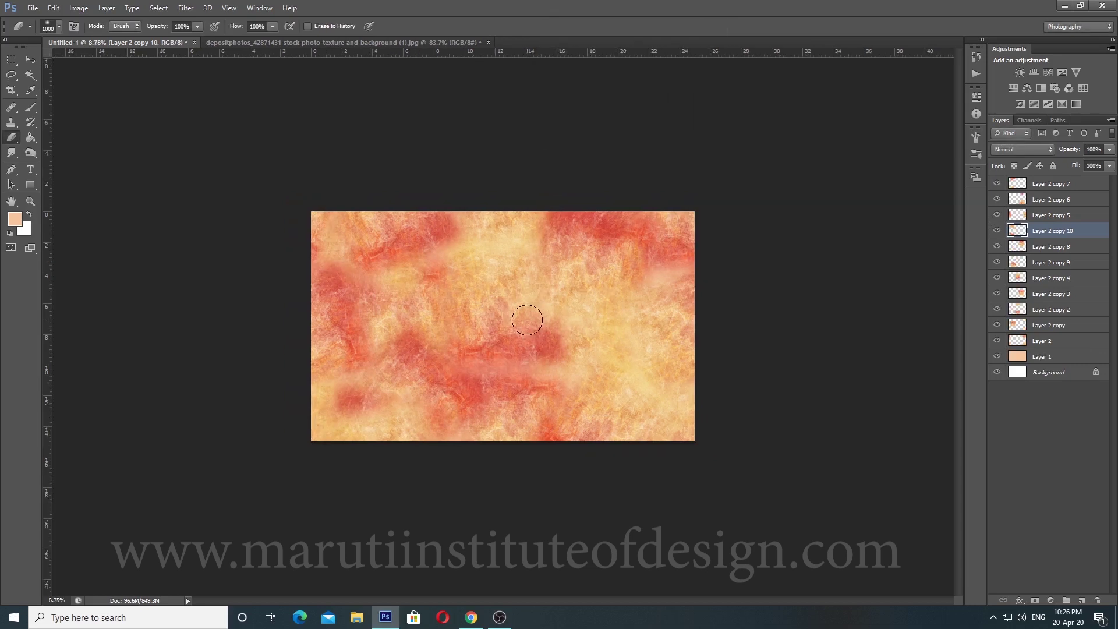
Step: Merge all the texture patches from Layer 2 copy 7 down to Layer 2 into one layer above the peach layer
left_click(1036, 184)
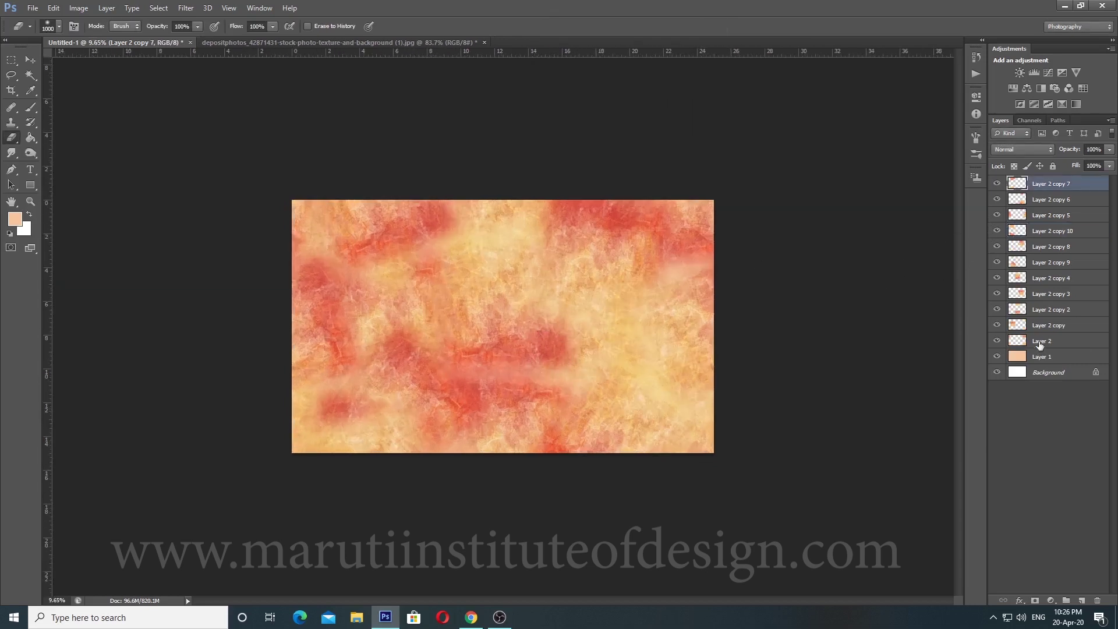
left_click(1040, 340, "shift")
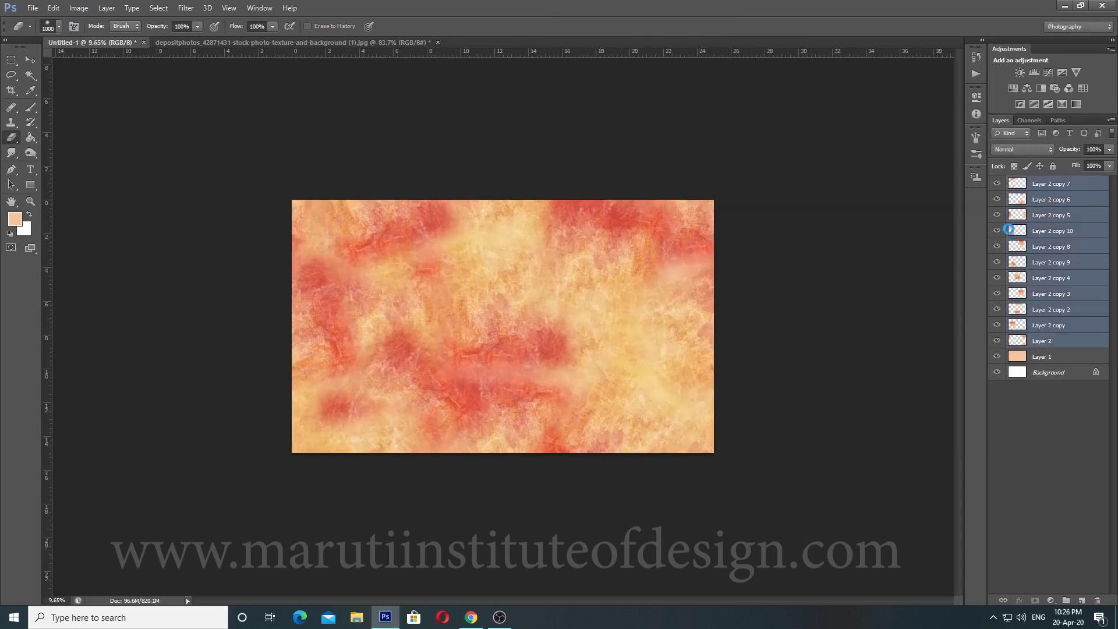
left_click(998, 184)
left_click(998, 184)
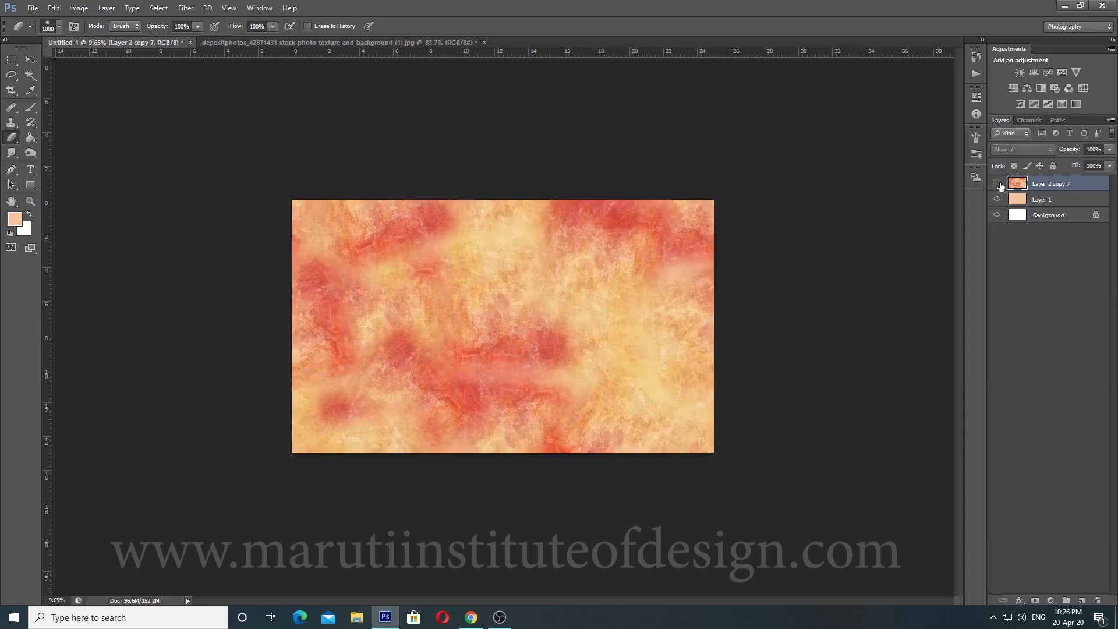
left_click(999, 183)
left_click(998, 184)
Step: Enlarge the Clone Stamp brush to 1300 px and clone yellow texture over the red band below the canvas centre
scroll(449, 402, "up", 1)
scroll(449, 402, "down", 2)
scroll(505, 418, "up", 2)
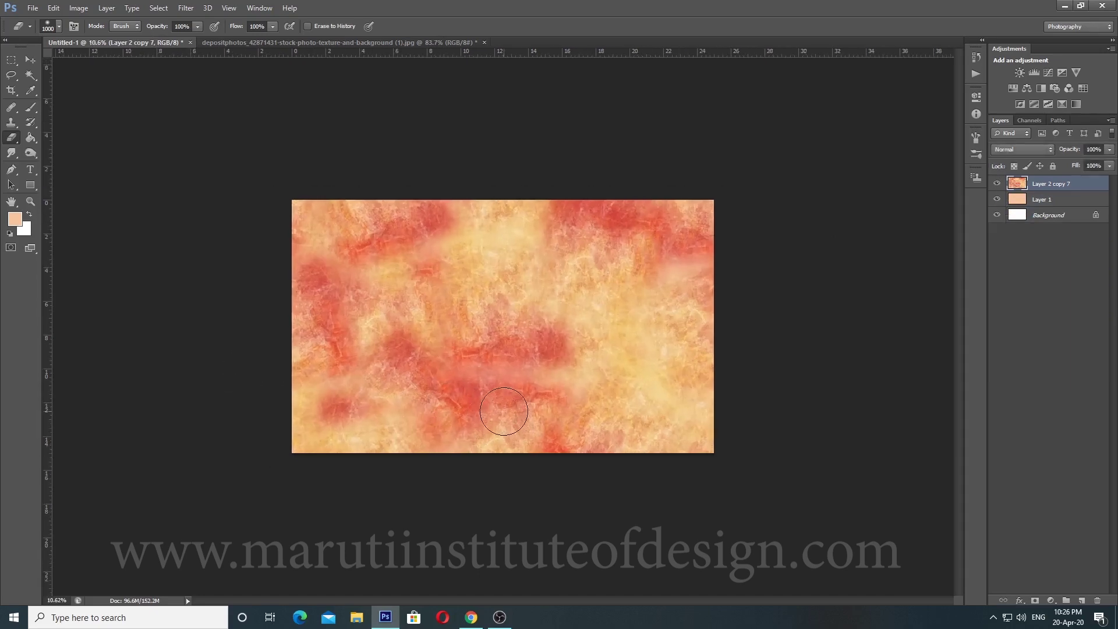
left_click(11, 124)
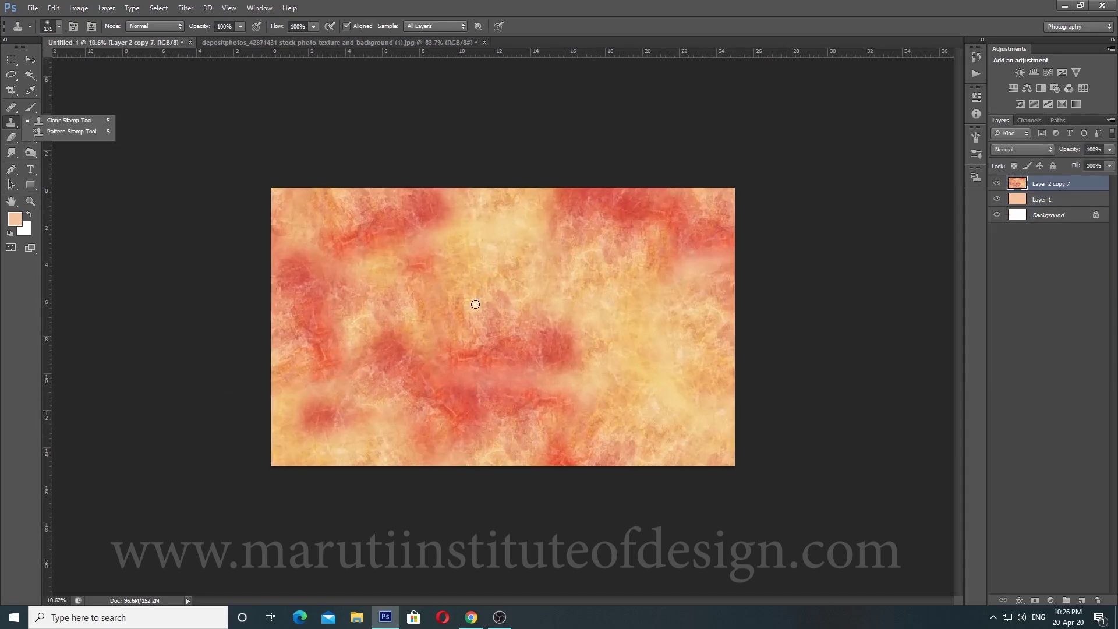
key("bracketright")
key("bracketright")
key("bracketright")
key("bracketright")
key("bracketright")
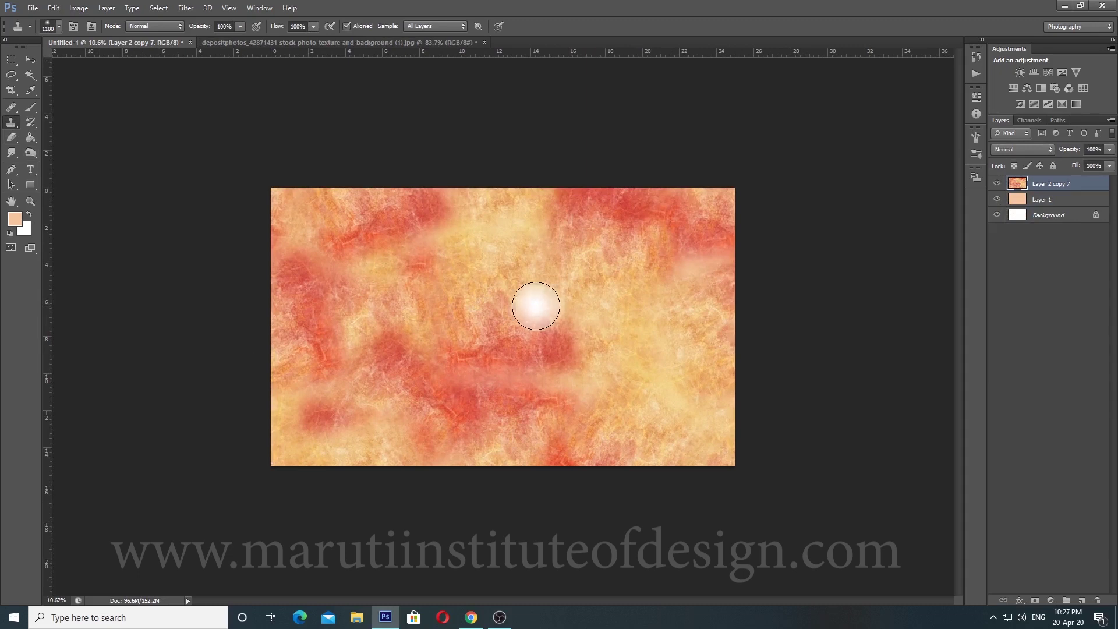
key("bracketright")
key("bracketright")
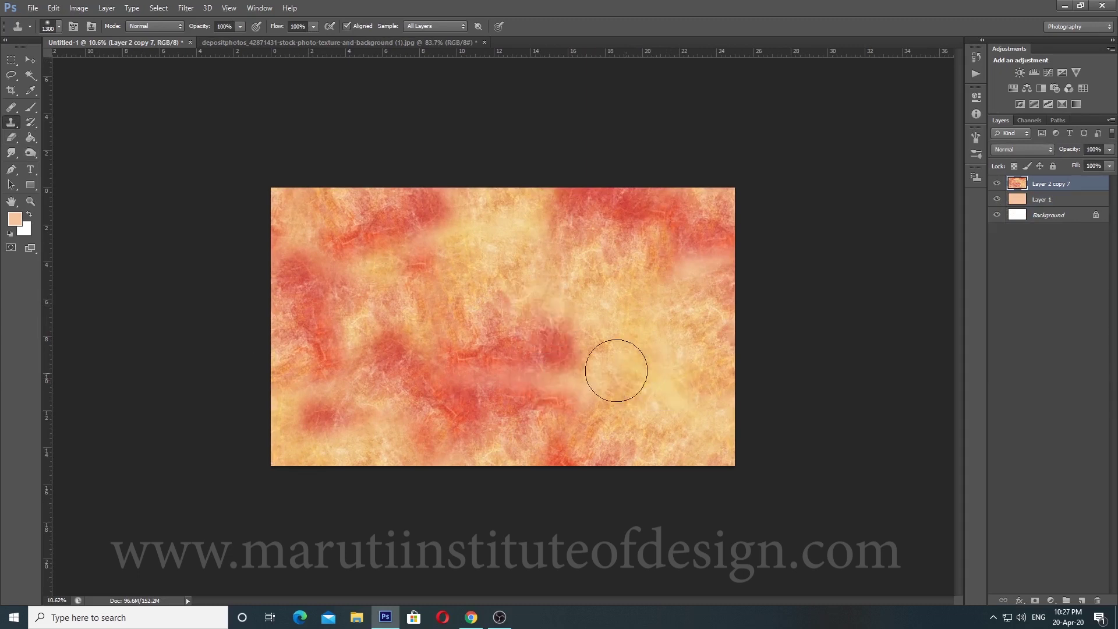
mouse_move(616, 371)
left_mouse_down()
mouse_move(553, 334)
mouse_move(584, 265)
mouse_move(456, 313)
mouse_move(441, 332)
mouse_move(462, 340)
mouse_move(477, 381)
mouse_move(588, 394)
mouse_move(450, 404)
left_mouse_up()
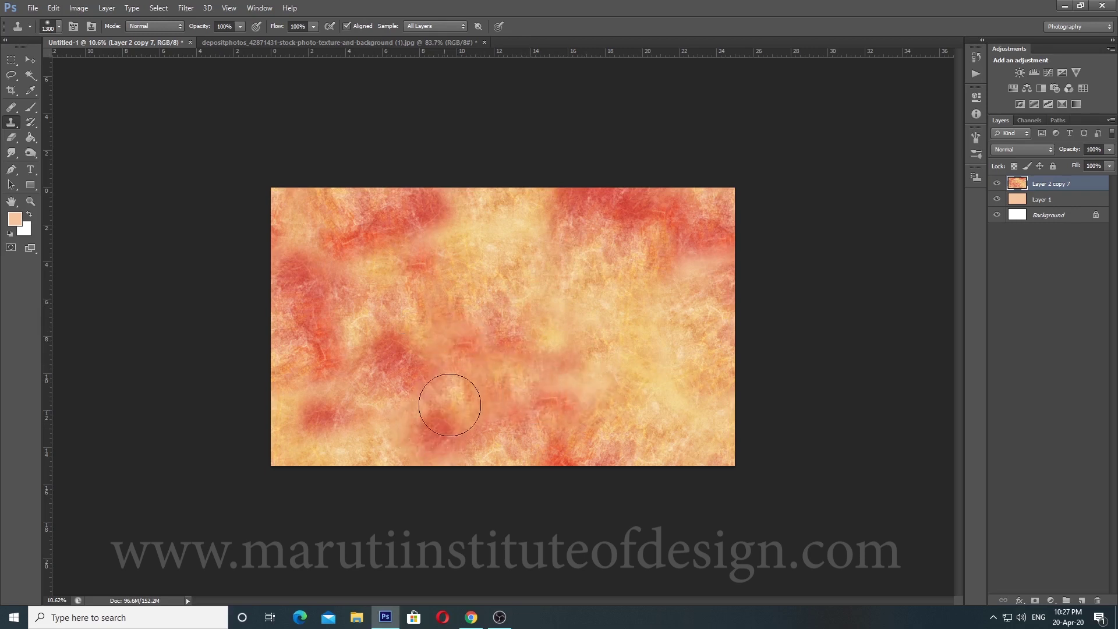
Step: Clone light texture from near the centre over the red area in the upper-right part of the canvas
left_click(581, 296, "alt")
mouse_move(661, 237)
left_mouse_down()
mouse_move(606, 227)
mouse_move(555, 242)
mouse_move(581, 260)
left_mouse_up()
left_click(641, 353)
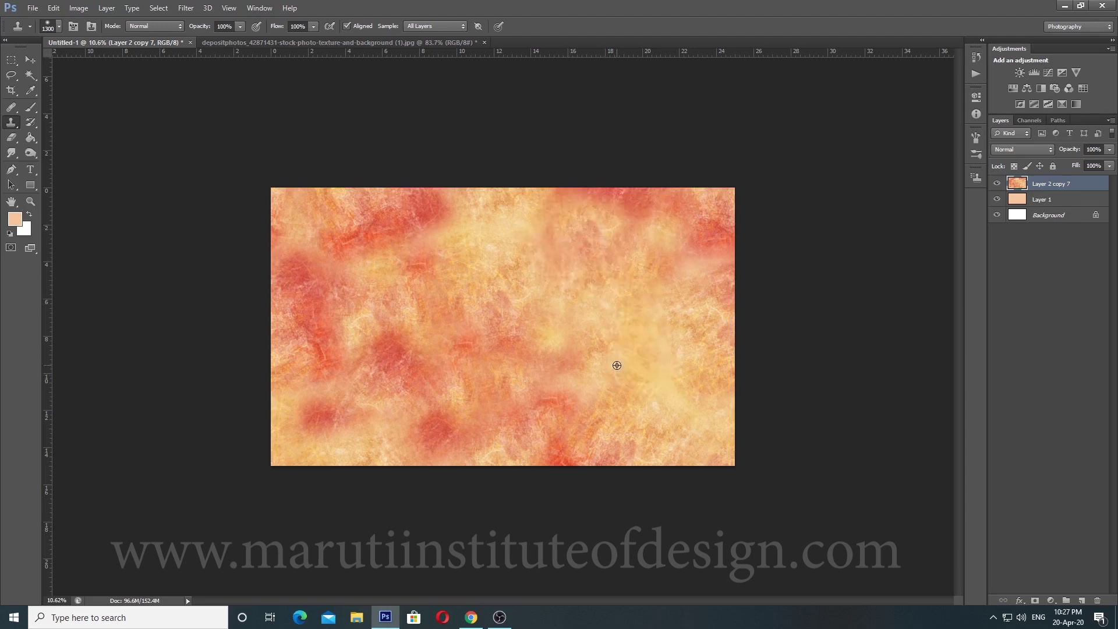
Step: Clone yellow texture over the area left of centre and break up the red bands along the left side
left_click(617, 366, "alt")
mouse_move(451, 350)
left_mouse_down()
mouse_move(435, 281)
mouse_move(468, 302)
mouse_move(424, 338)
left_mouse_up()
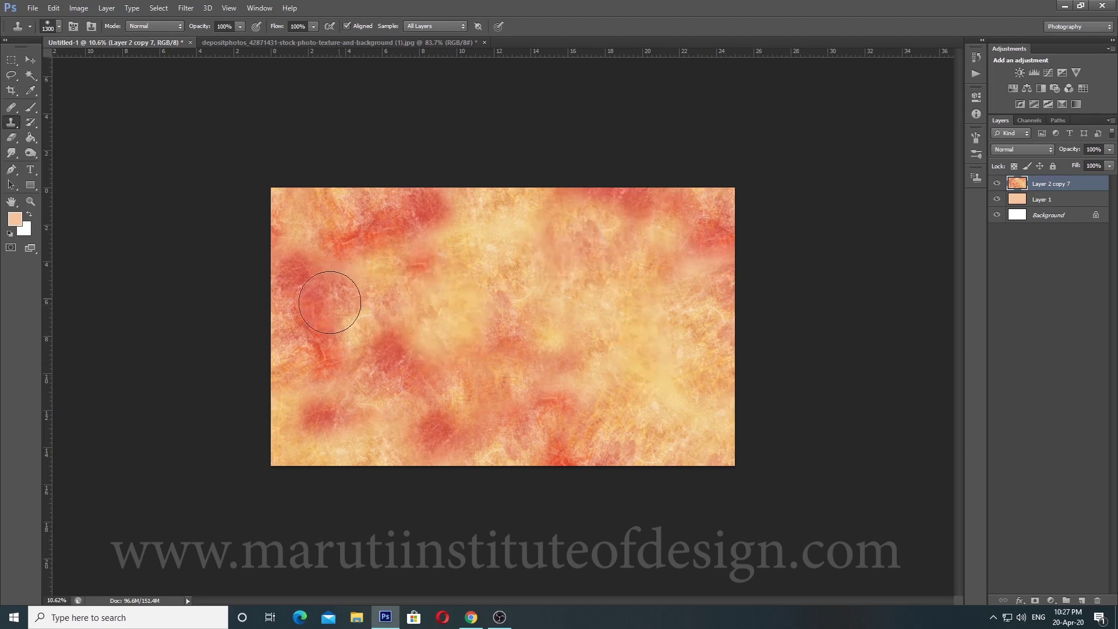
left_click_drag(330, 302, 314, 329)
left_click_drag(395, 236, 379, 262)
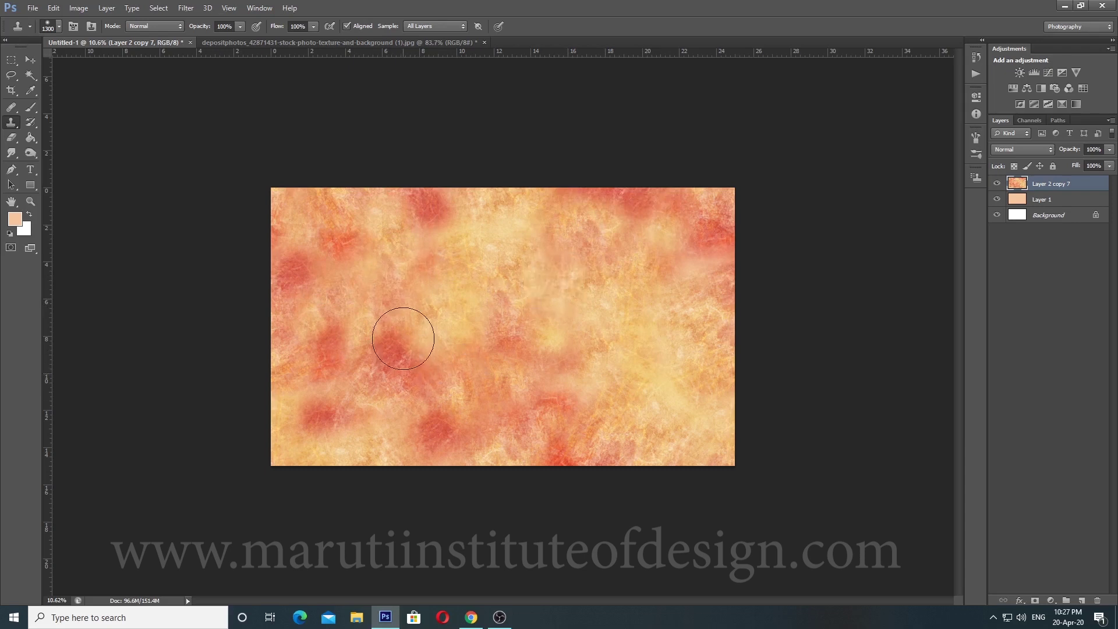
Step: Clone the red spot left of centre onto the yellow areas at upper centre and lower right
scroll(645, 364, "down", 1)
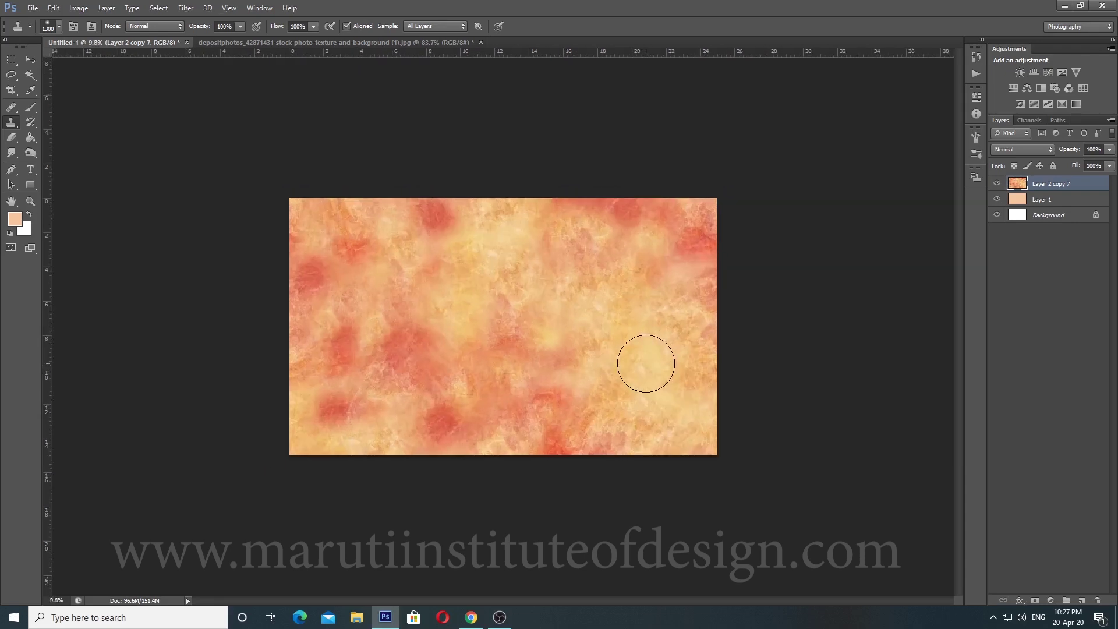
left_click(410, 349, "alt")
left_click(625, 374)
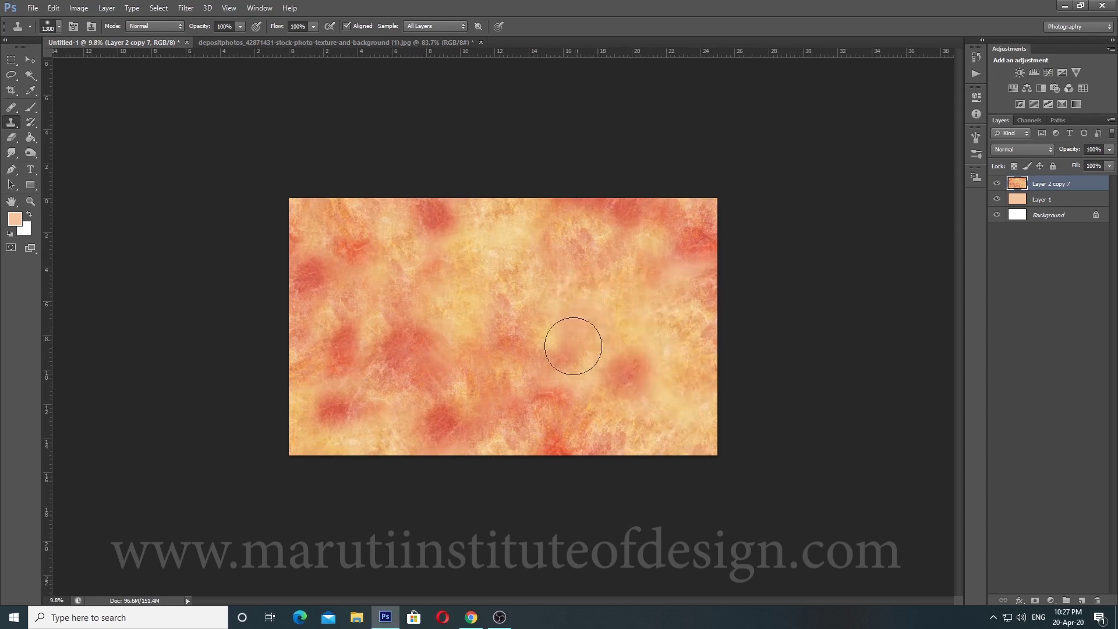
left_click(502, 265)
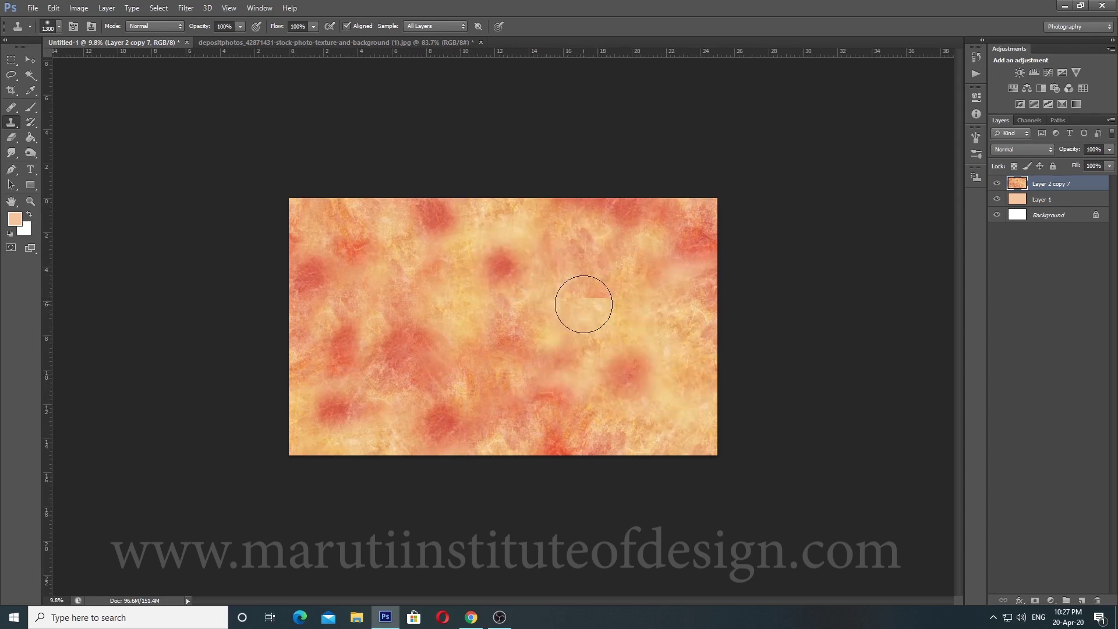
left_click(585, 304)
scroll(606, 295, "down", 2)
scroll(602, 352, "up", 3)
scroll(480, 414, "down", 3)
scroll(502, 411, "up", 1)
Step: Check the document's width and height in pixels in the Image Size settings
left_click(186, 9)
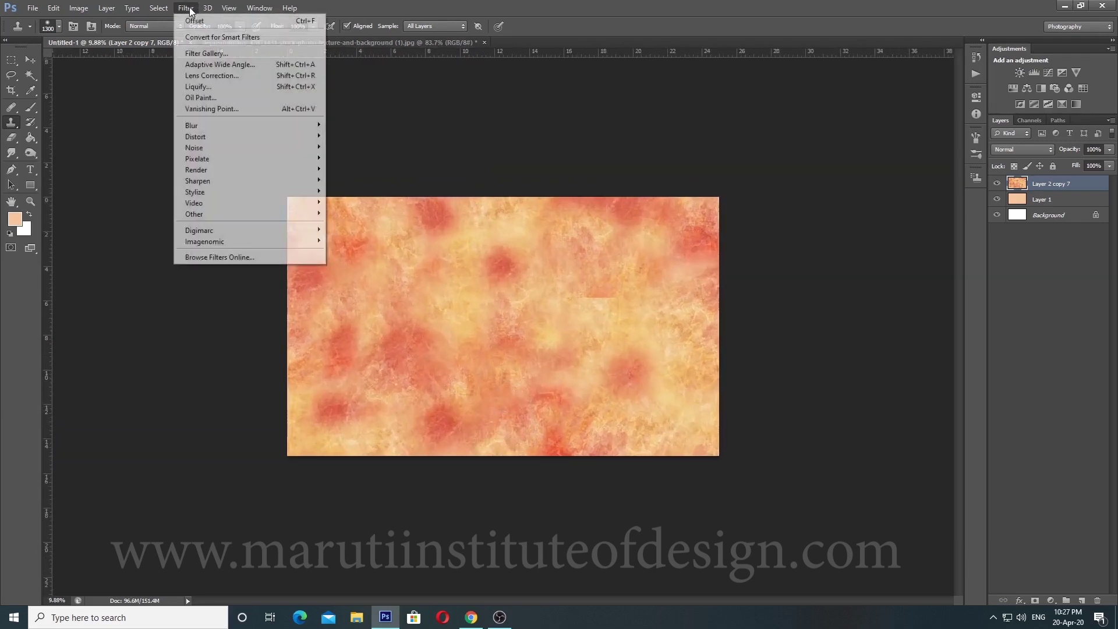
left_click(435, 180)
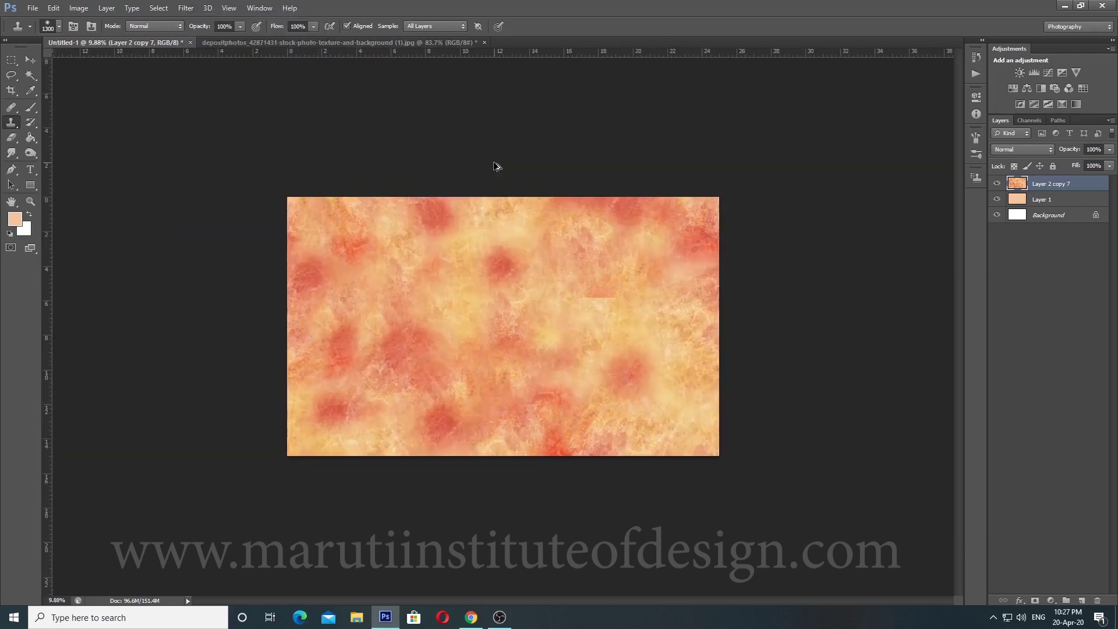
key("ctrl+alt+i")
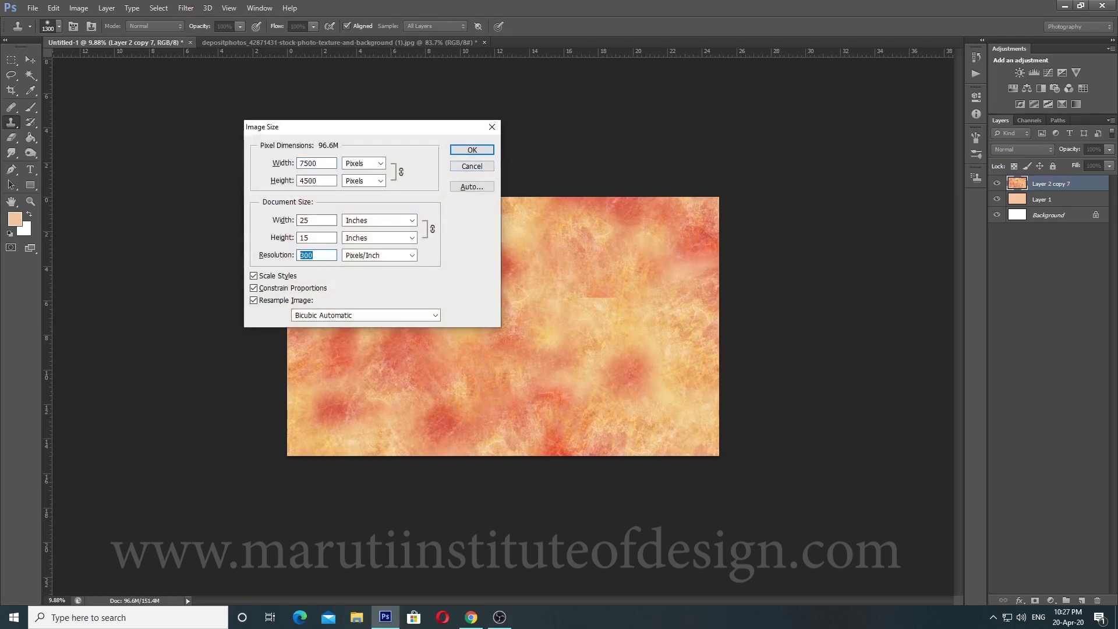
left_click(471, 166)
left_click(186, 8)
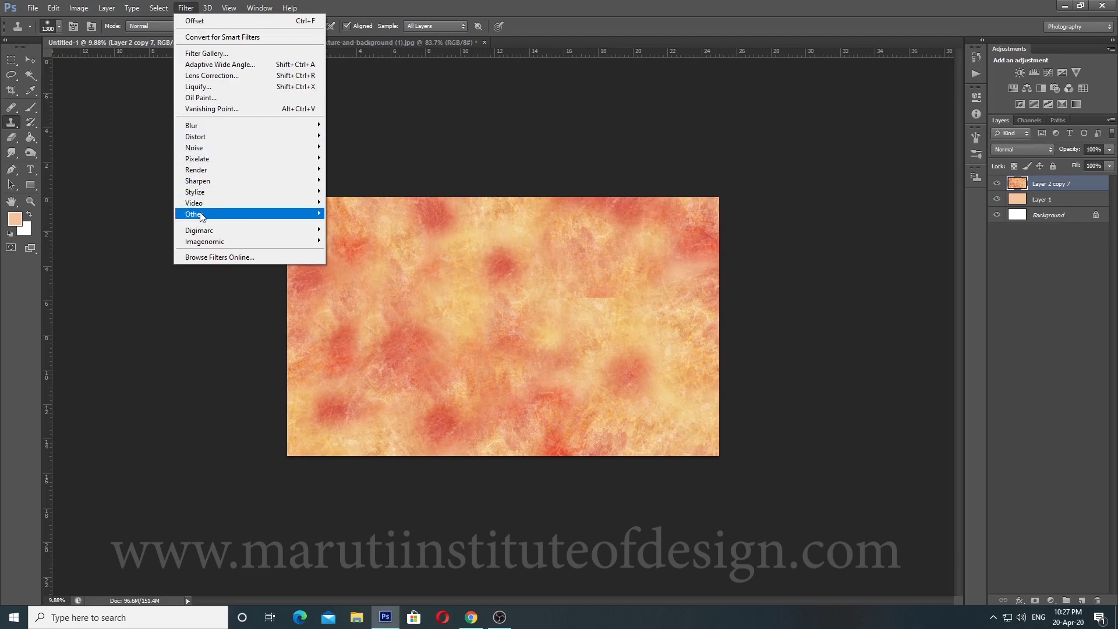
mouse_move(303, 215)
left_click(341, 258)
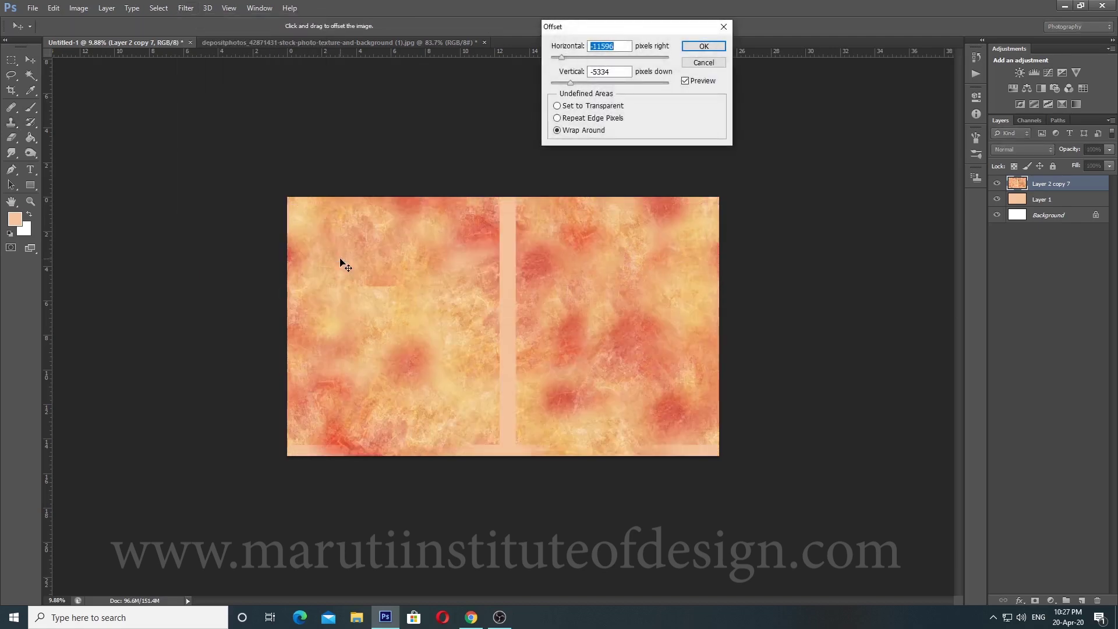
left_click(703, 63)
key("s")
left_click(997, 184)
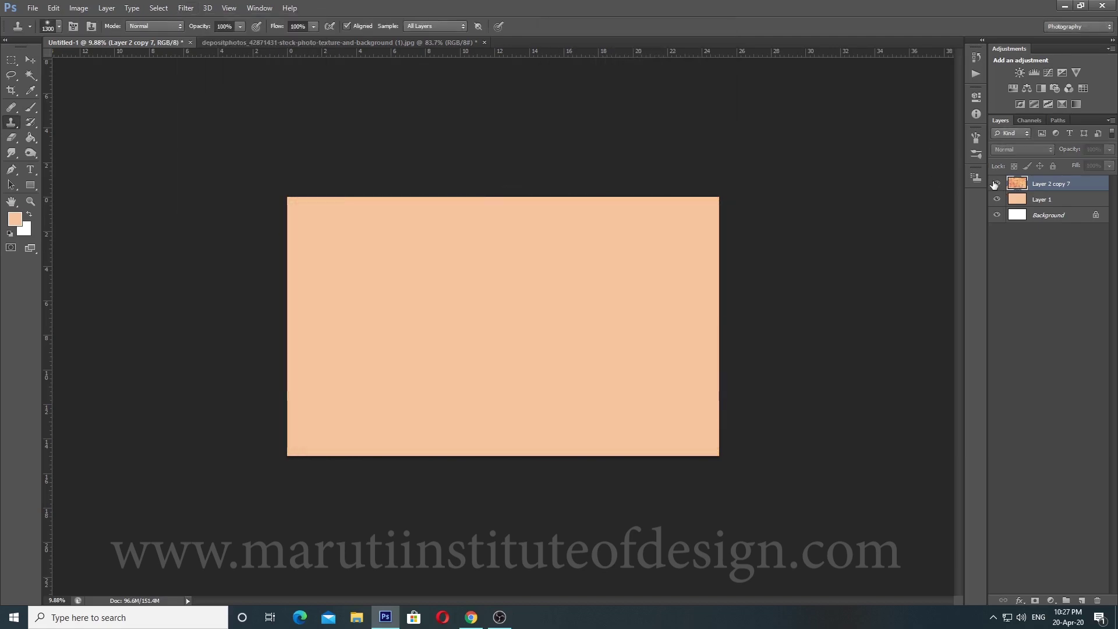
double_click(997, 183)
left_click(997, 184)
key("ctrl+alt+f")
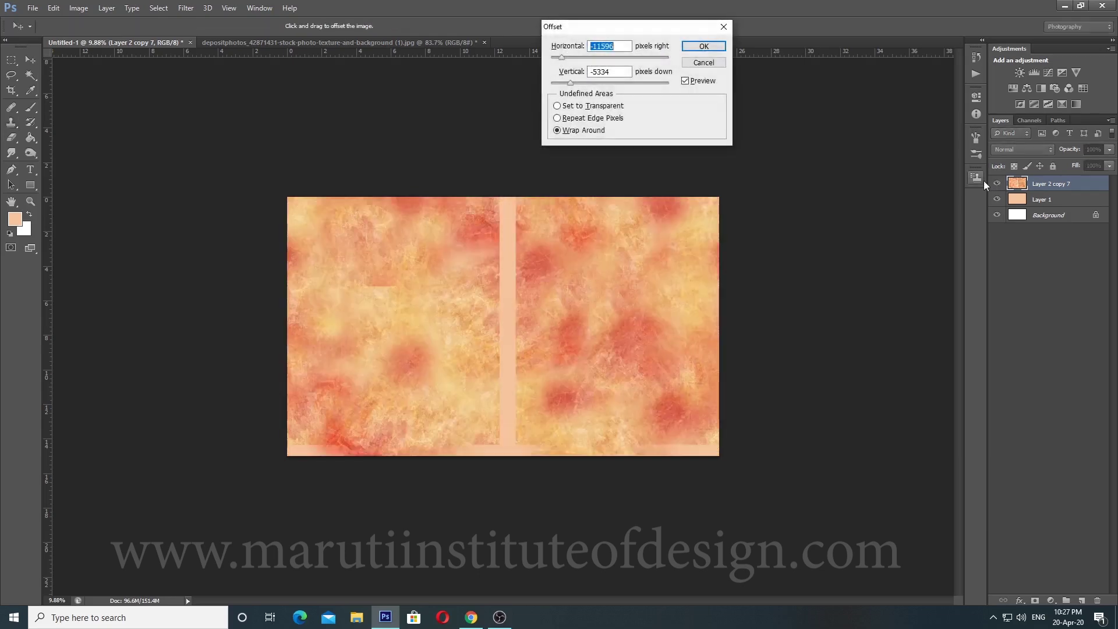
left_click(702, 63)
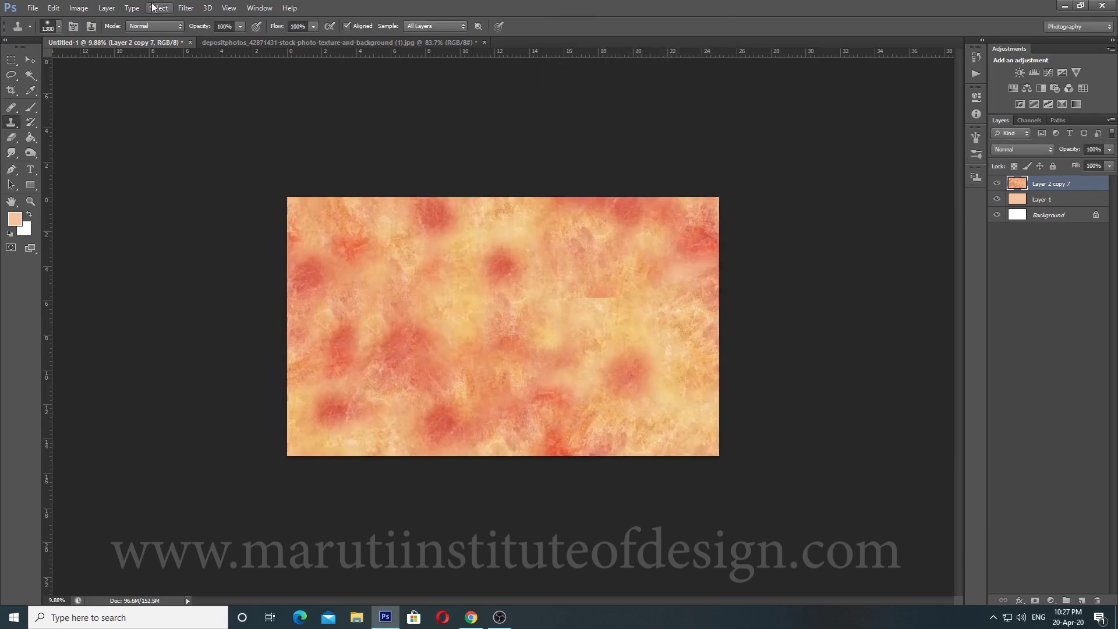
Step: Offset the merged texture layer 3750 pixels horizontally and 2250 pixels vertically with Wrap Around
left_click(180, 8)
mouse_move(201, 216)
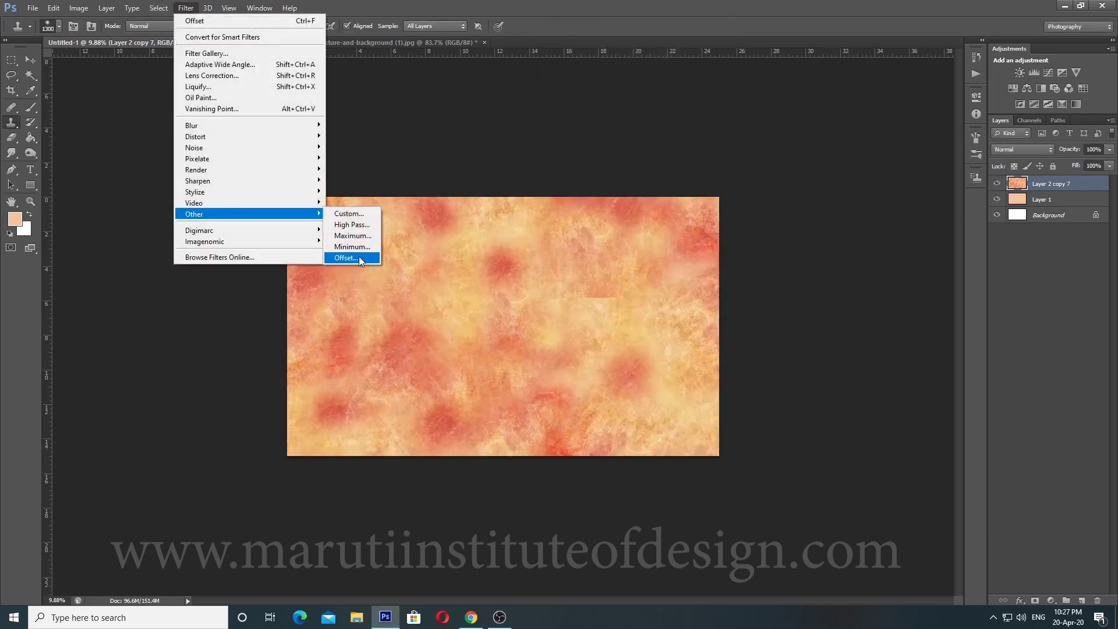
left_click(358, 257)
type("3750")
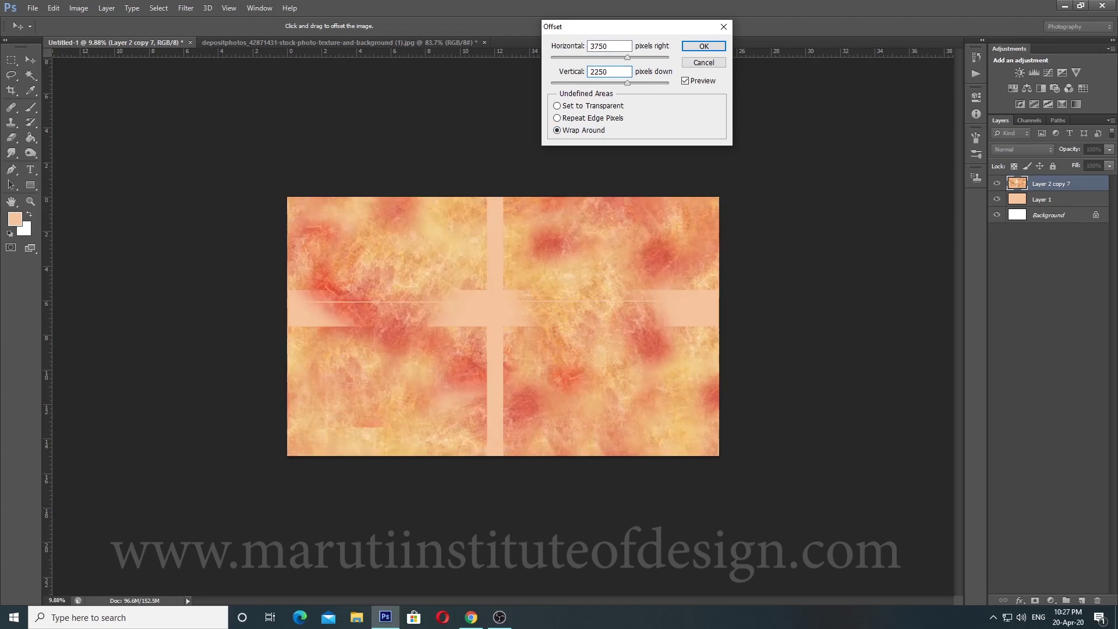
key("Return")
Step: Clone nearby texture over the peach gaps in the right half and the upper part of the vertical gap
scroll(609, 321, "up", 2)
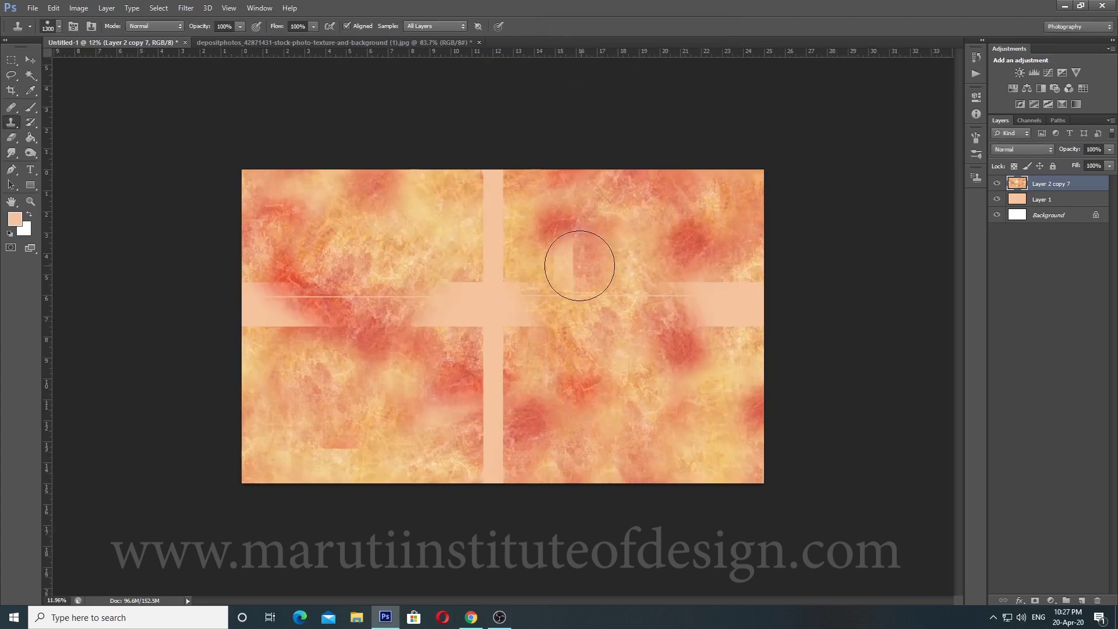
left_click(564, 243, "alt")
mouse_move(547, 292)
left_mouse_down()
mouse_move(541, 319)
mouse_move(585, 372)
mouse_move(629, 324)
mouse_move(701, 314)
left_mouse_up()
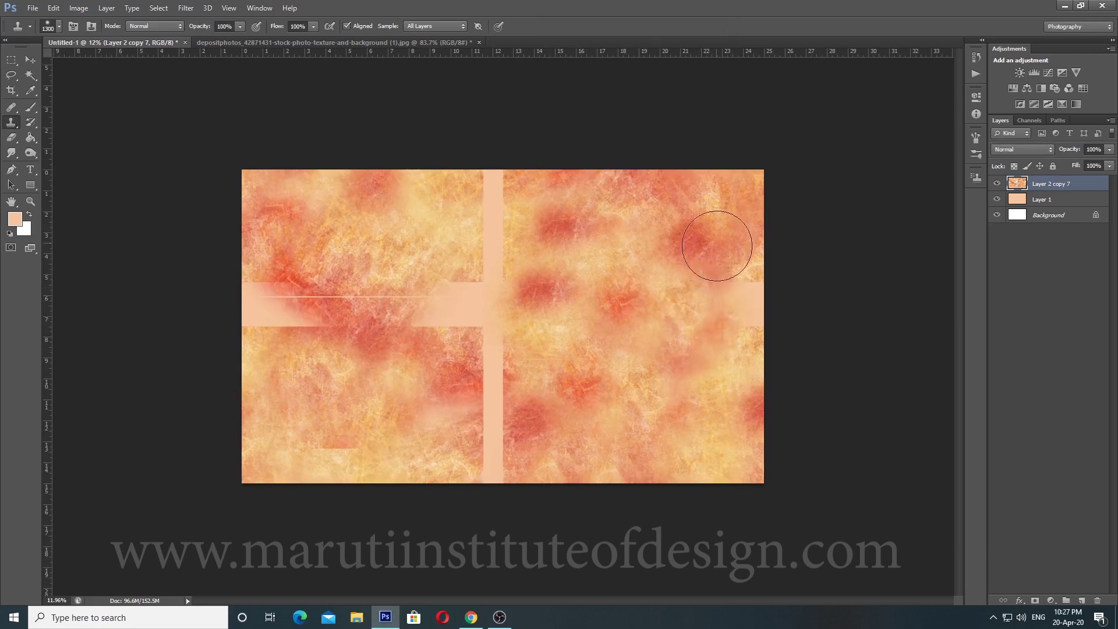
left_click_drag(718, 246, 724, 332)
mouse_move(498, 284)
left_mouse_down()
mouse_move(520, 254)
mouse_move(492, 202)
left_mouse_up()
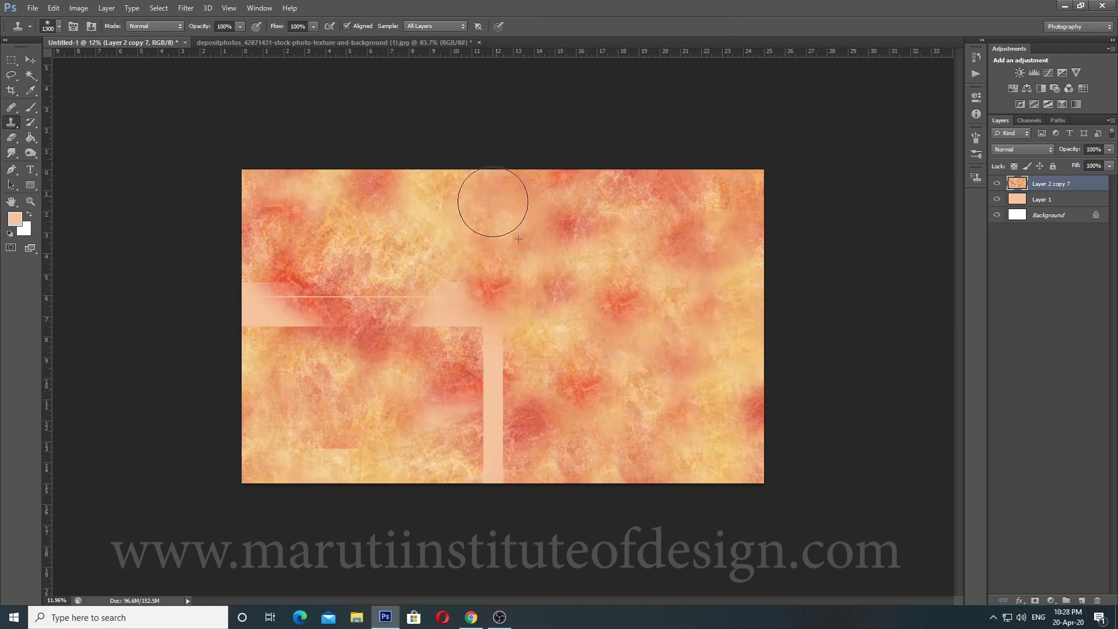
left_click(532, 409, "alt")
mouse_move(505, 356)
left_mouse_down()
mouse_move(502, 397)
mouse_move(536, 393)
mouse_move(489, 410)
mouse_move(503, 440)
left_mouse_up()
key("ctrl+z")
Step: Clone nearby texture over the lower part of the vertical peach gap and the horizontal peach gap in the left half
left_click(591, 369, "alt")
left_click(548, 425, "alt")
mouse_move(481, 324)
left_mouse_down()
mouse_move(450, 314)
mouse_move(460, 281)
left_mouse_up()
left_click(677, 375, "alt")
mouse_move(294, 311)
left_mouse_down()
mouse_move(285, 336)
mouse_move(274, 283)
mouse_move(296, 303)
mouse_move(297, 340)
left_mouse_up()
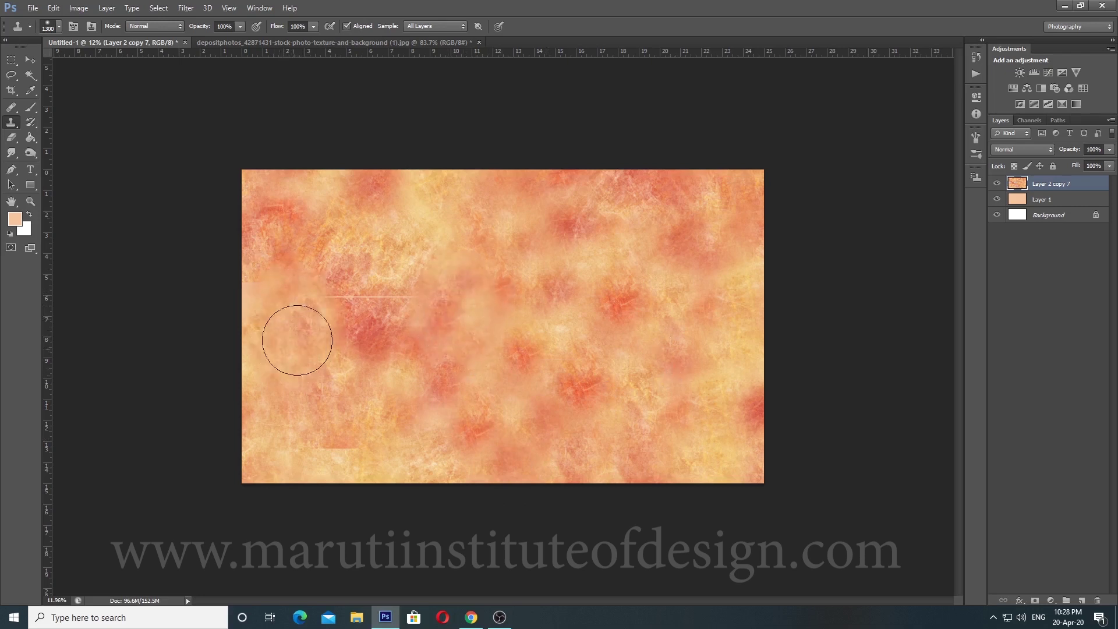
Step: Clone texture over the hard edge at lower left and the thin pale line across the left half
left_click_drag(287, 429, 320, 430)
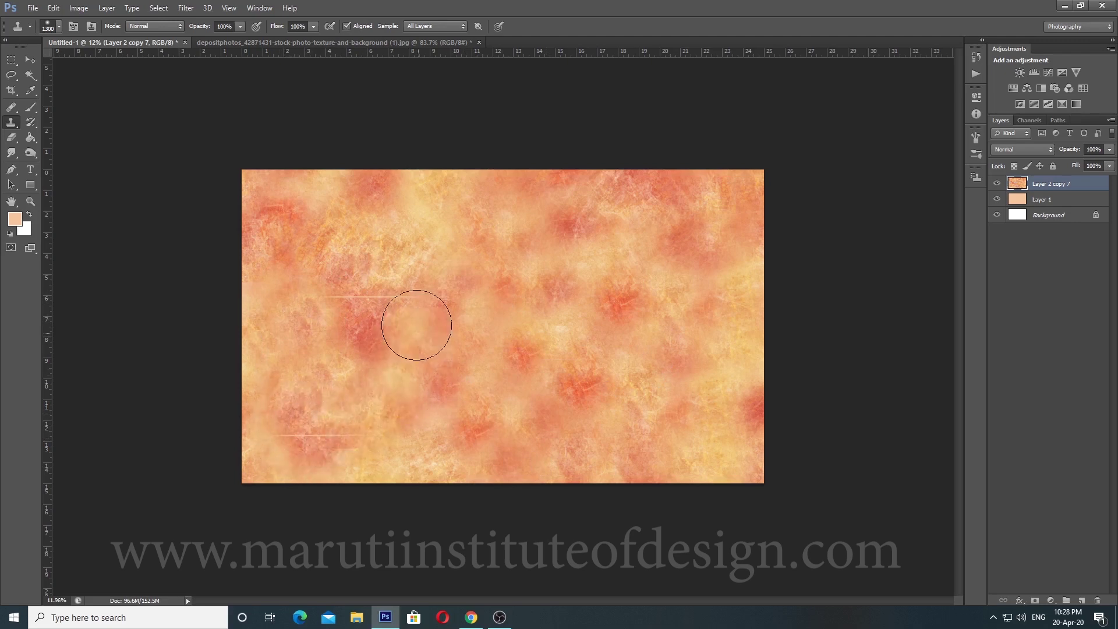
left_click(694, 229, "alt")
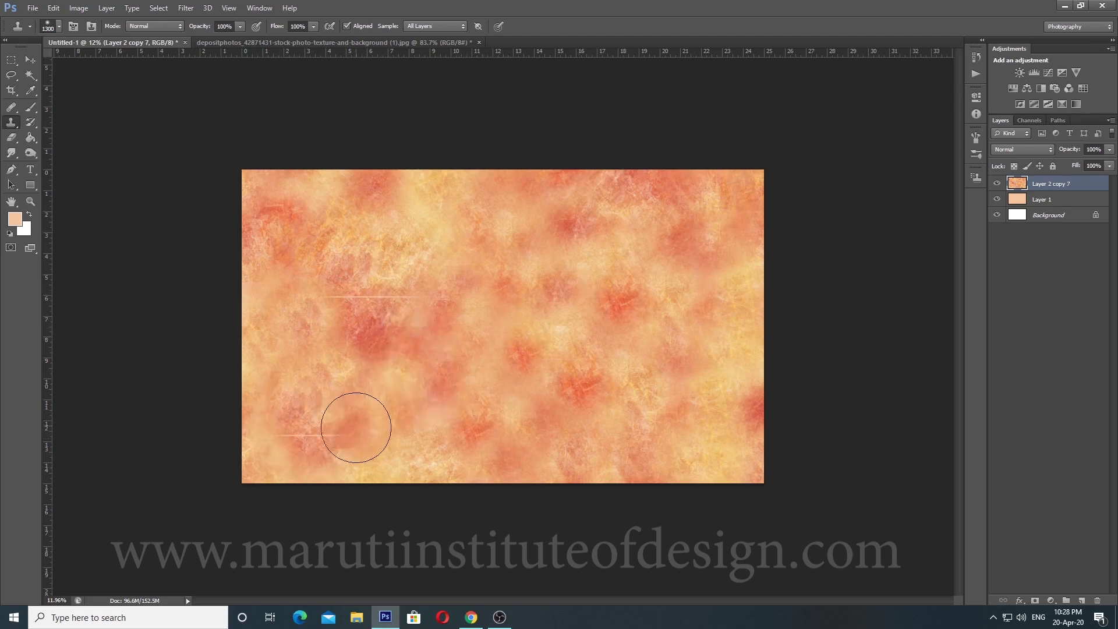
mouse_move(358, 427)
left_mouse_down()
mouse_move(319, 432)
mouse_move(404, 440)
mouse_move(452, 413)
left_mouse_up()
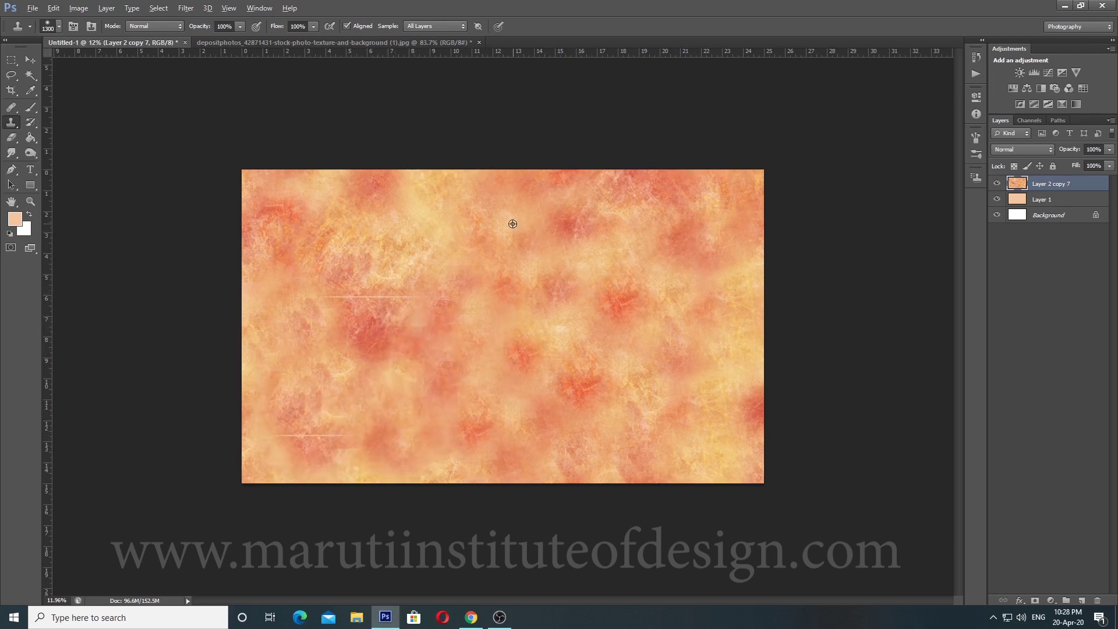
mouse_move(241, 358)
left_mouse_down()
mouse_move(279, 327)
mouse_move(287, 292)
mouse_move(269, 290)
mouse_move(336, 282)
mouse_move(285, 307)
mouse_move(479, 289)
left_mouse_up()
Step: Clone reddish texture onto the plain area at lower right and the area just left of centre
left_click(563, 226, "alt")
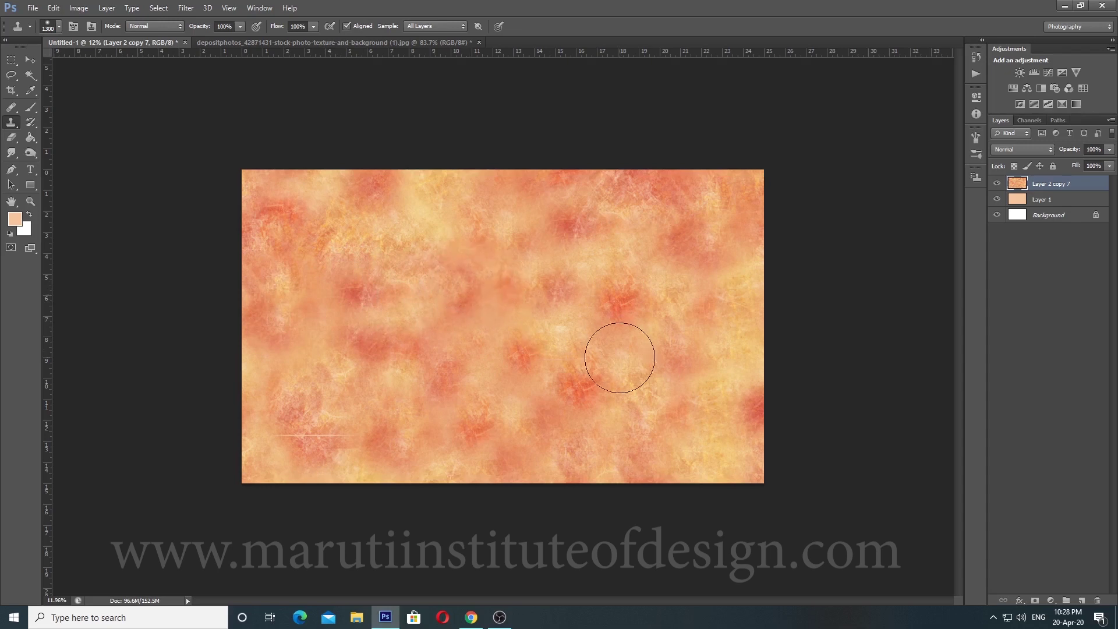
scroll(619, 358, "down", 7)
scroll(603, 362, "up", 7)
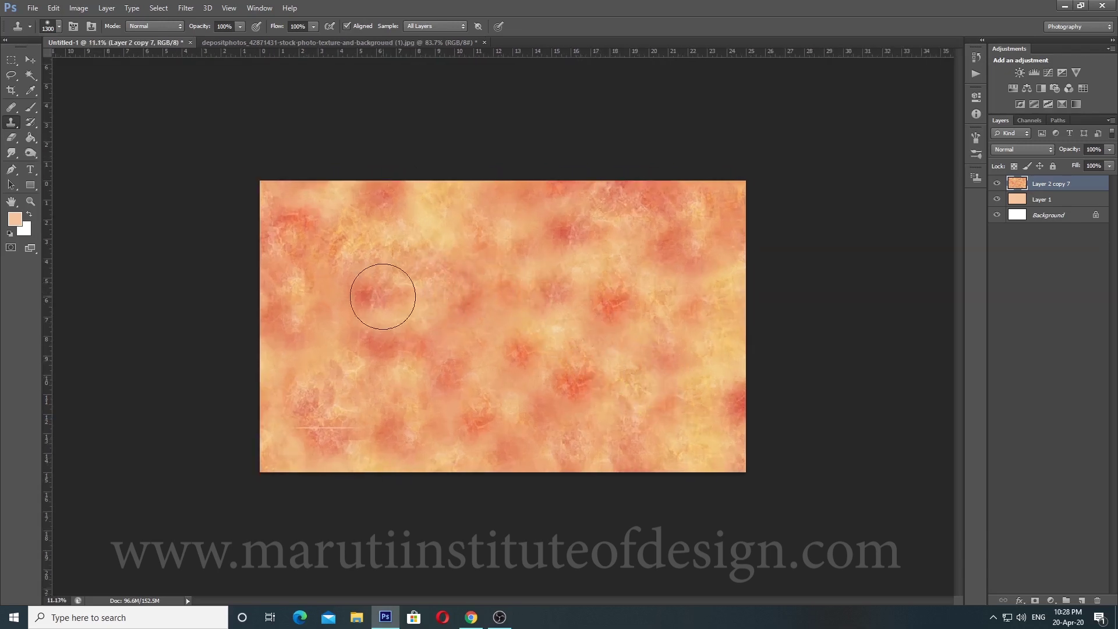
mouse_move(719, 411)
left_mouse_down()
mouse_move(615, 390)
mouse_move(621, 411)
left_mouse_up()
left_click(701, 308, "alt")
scroll(557, 352, "down", 2)
scroll(570, 363, "up", 3)
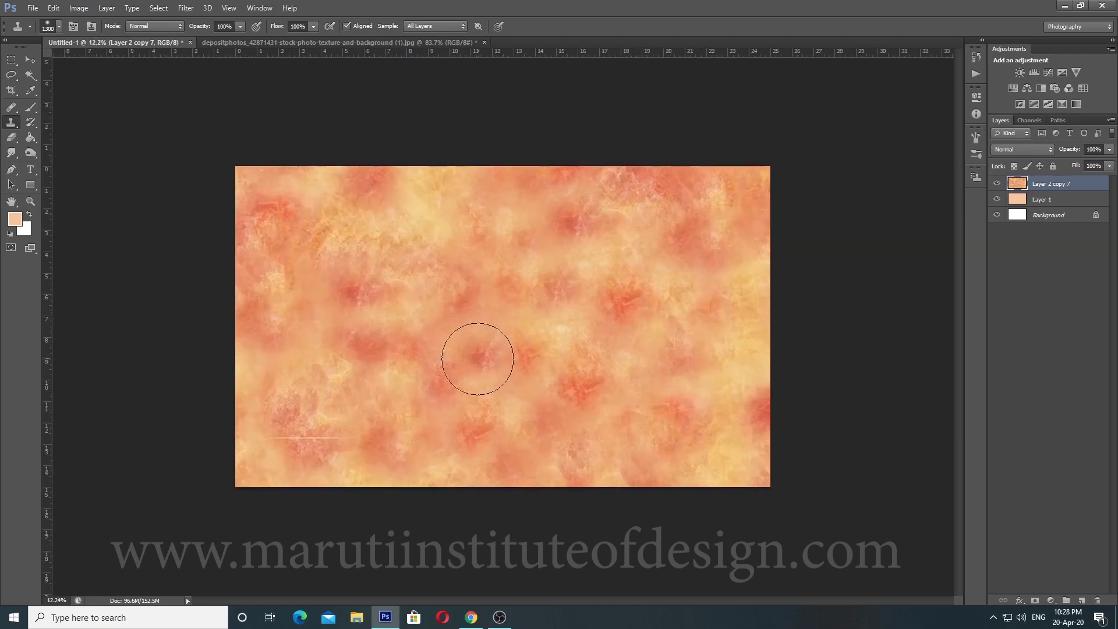
mouse_move(436, 362)
left_mouse_down()
mouse_move(422, 379)
mouse_move(410, 344)
left_mouse_up()
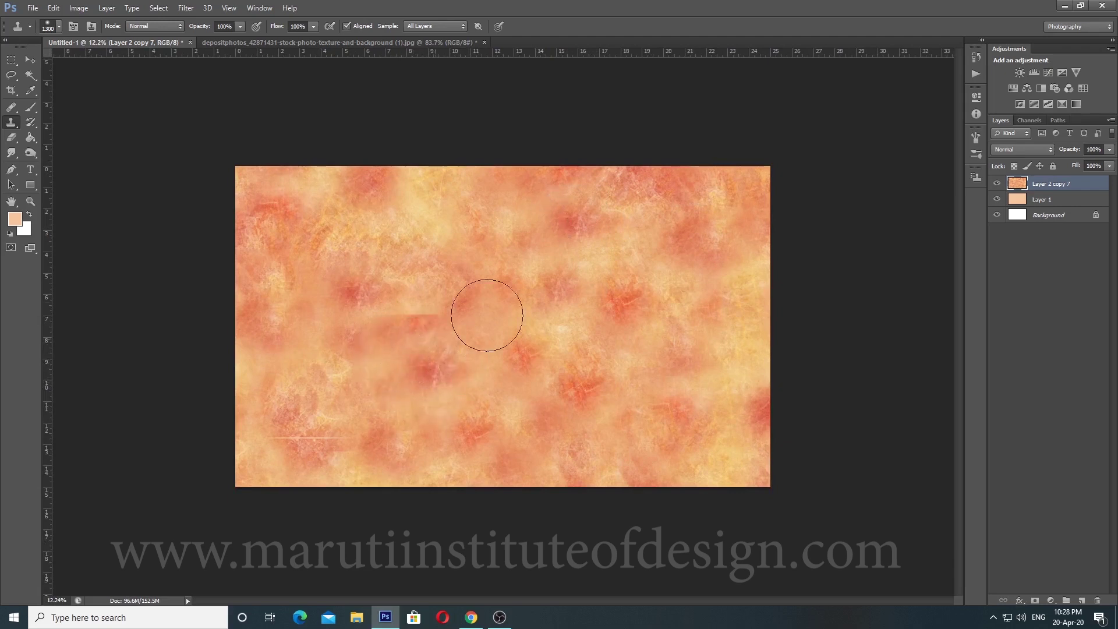
Step: Clone nearby texture over the hard edge left of centre and the thin pale line at lower left
scroll(532, 345, "down", 4)
scroll(531, 344, "up", 3)
left_click(465, 248, "alt")
left_click_drag(442, 300, 416, 310)
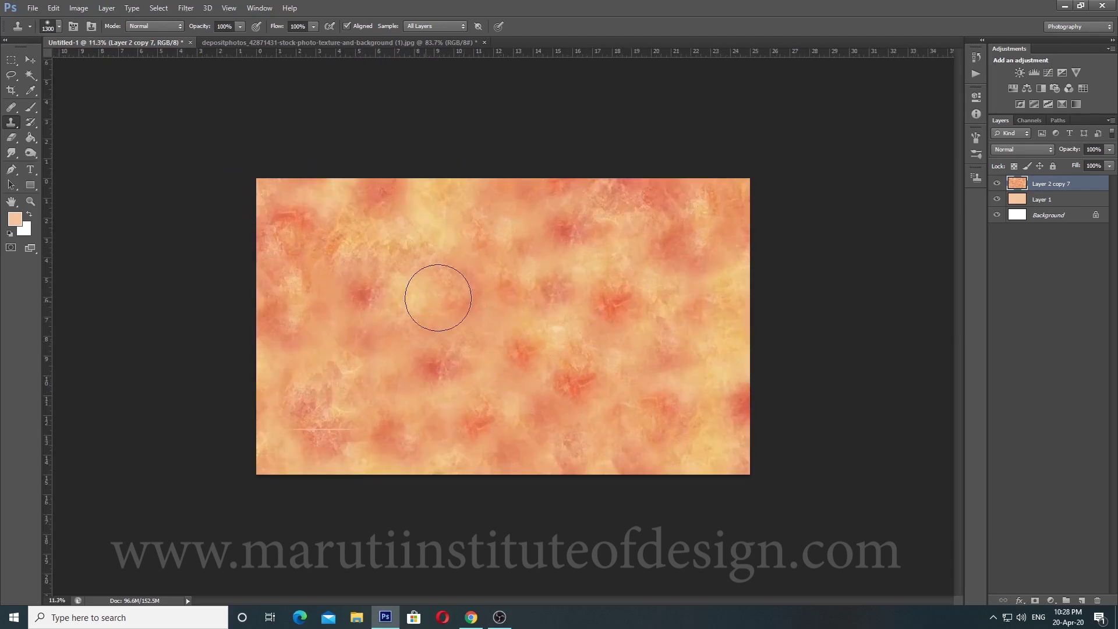
scroll(614, 352, "down", 2)
scroll(618, 362, "up", 2)
scroll(617, 363, "up", 1)
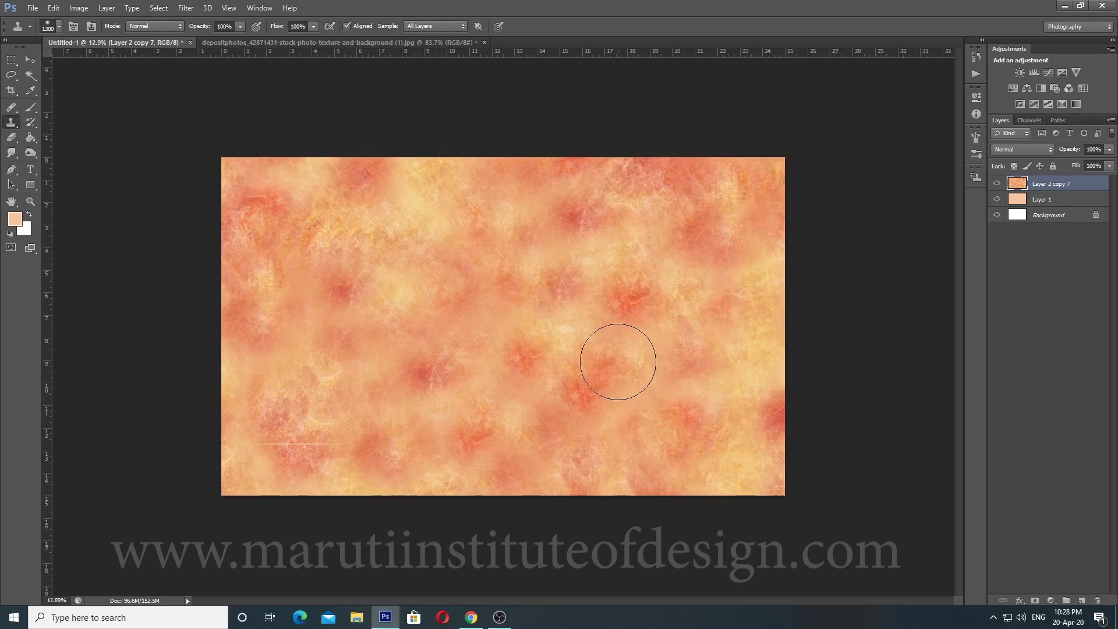
scroll(619, 365, "down", 2)
left_click_drag(382, 405, 324, 413)
Step: Offset the texture layer again by 3750 pixels horizontally and 2250 vertically with Wrap Around, and clone over the exposed central seams
key("ctrl+alt+f")
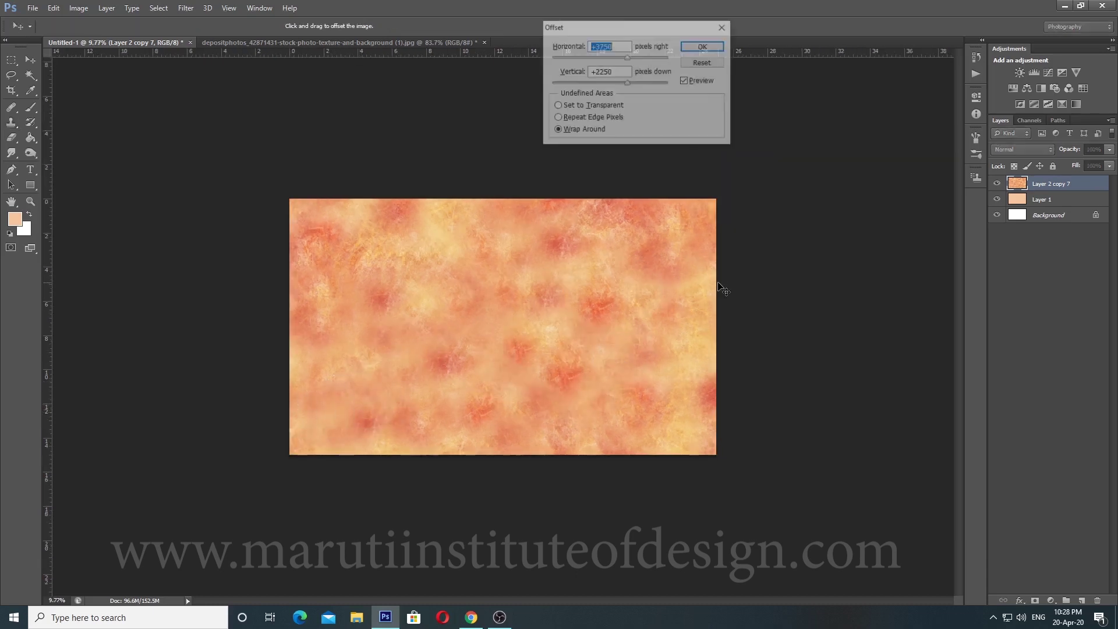
key("Return")
left_click_drag(566, 334, 492, 423)
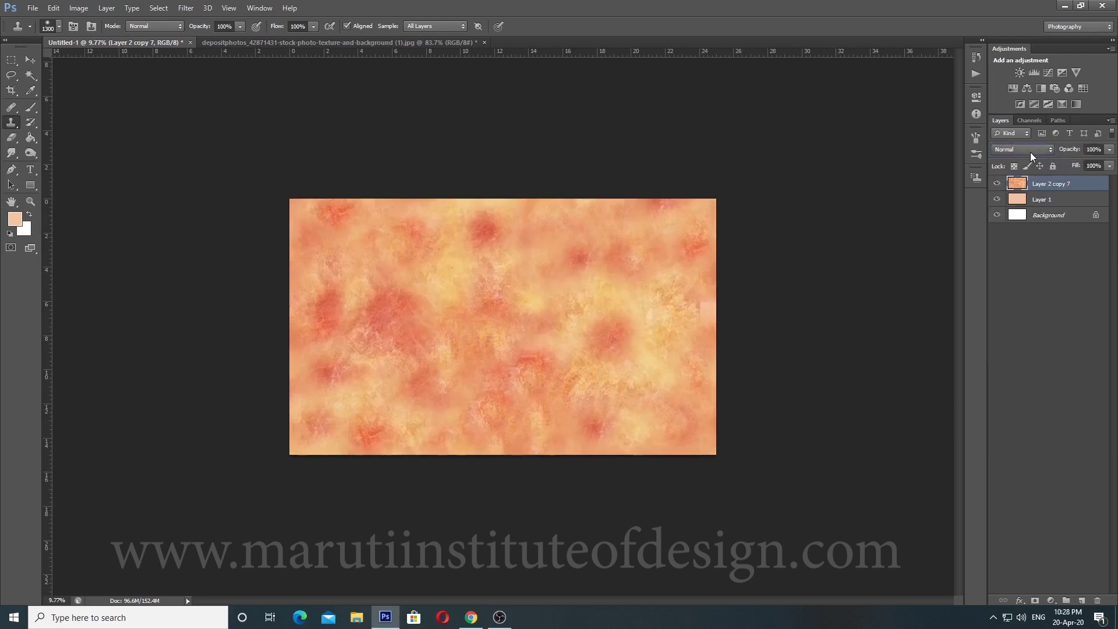
Step: Try out the blend modes on the top texture layer and settle on Darken
scroll(1030, 152, "down", 5)
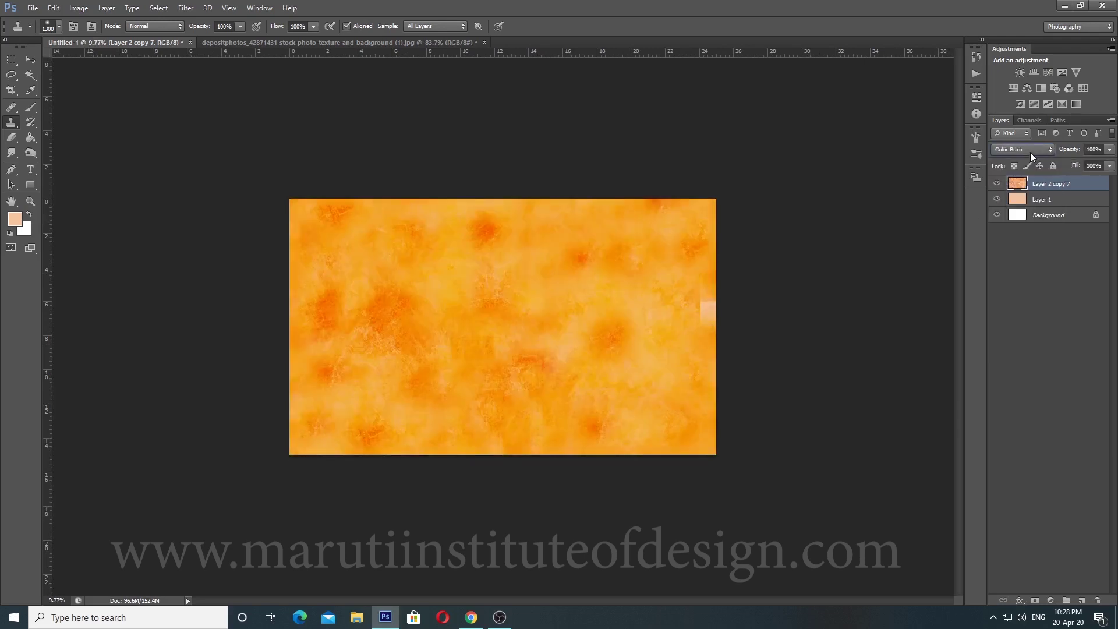
scroll(1029, 152, "down", 5)
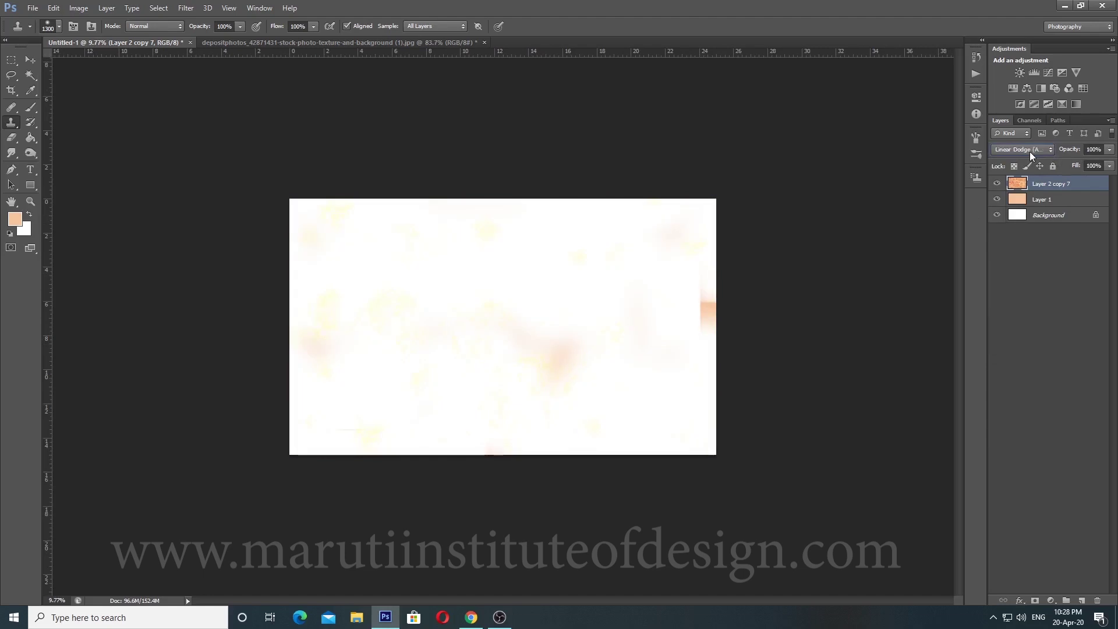
scroll(1030, 152, "down", 2)
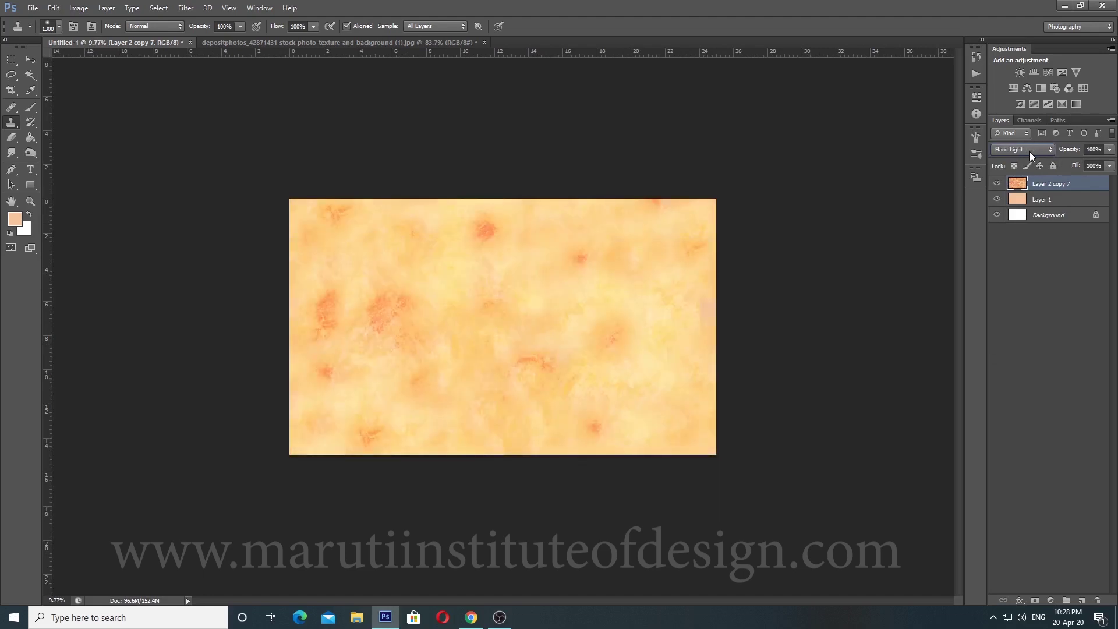
scroll(1030, 151, "down", 1)
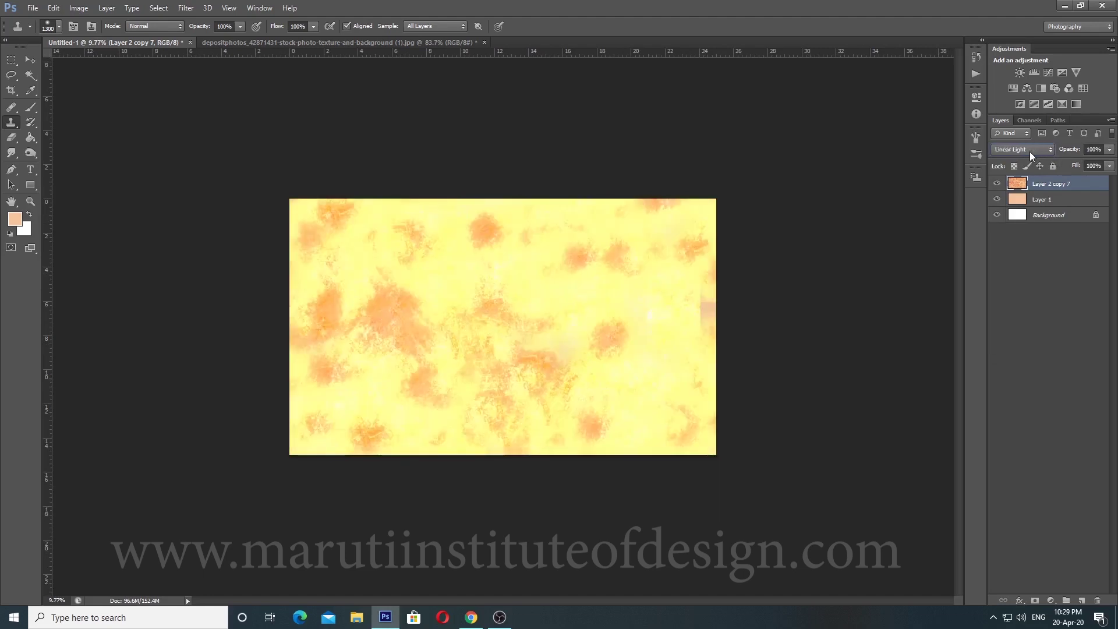
scroll(1030, 152, "down", 5)
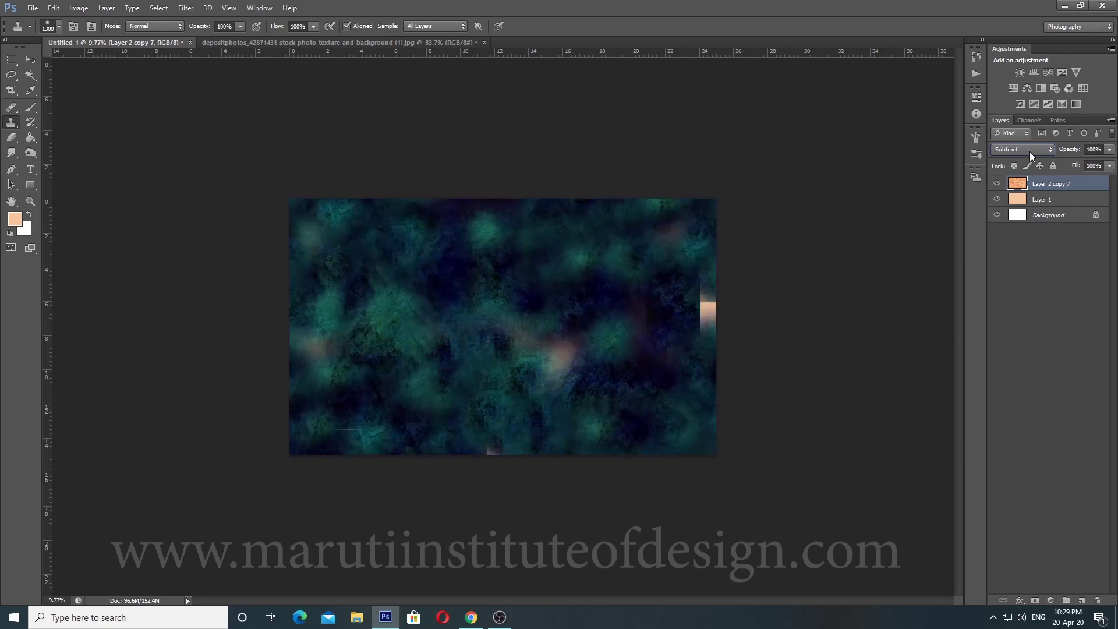
scroll(1030, 151, "down", 2)
scroll(1029, 151, "down", 1)
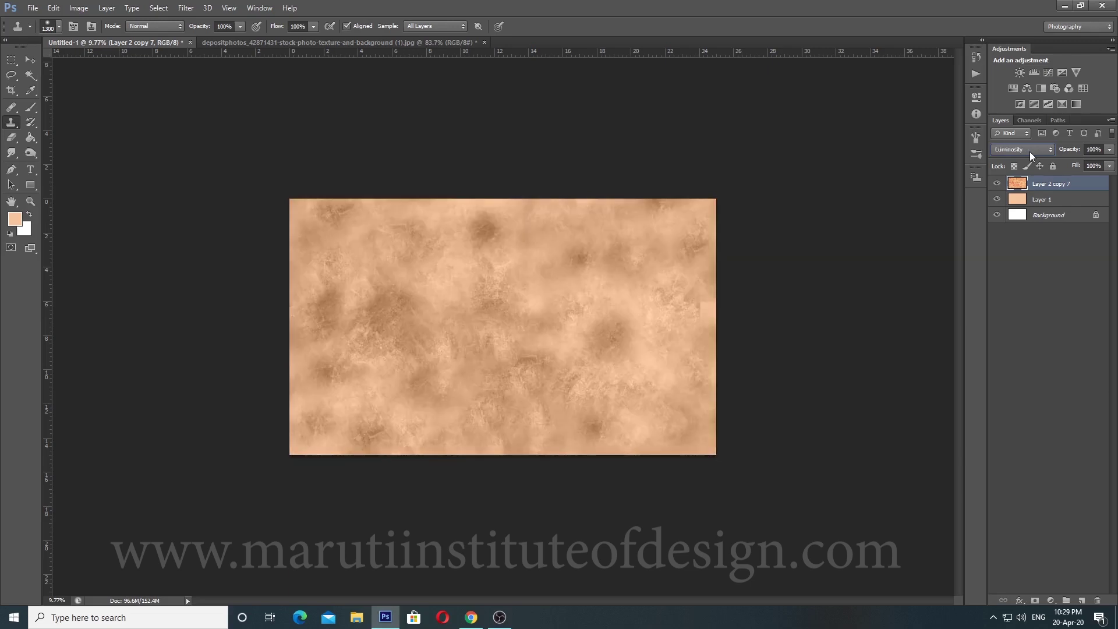
scroll(1030, 151, "up", 1)
scroll(1030, 152, "up", 5)
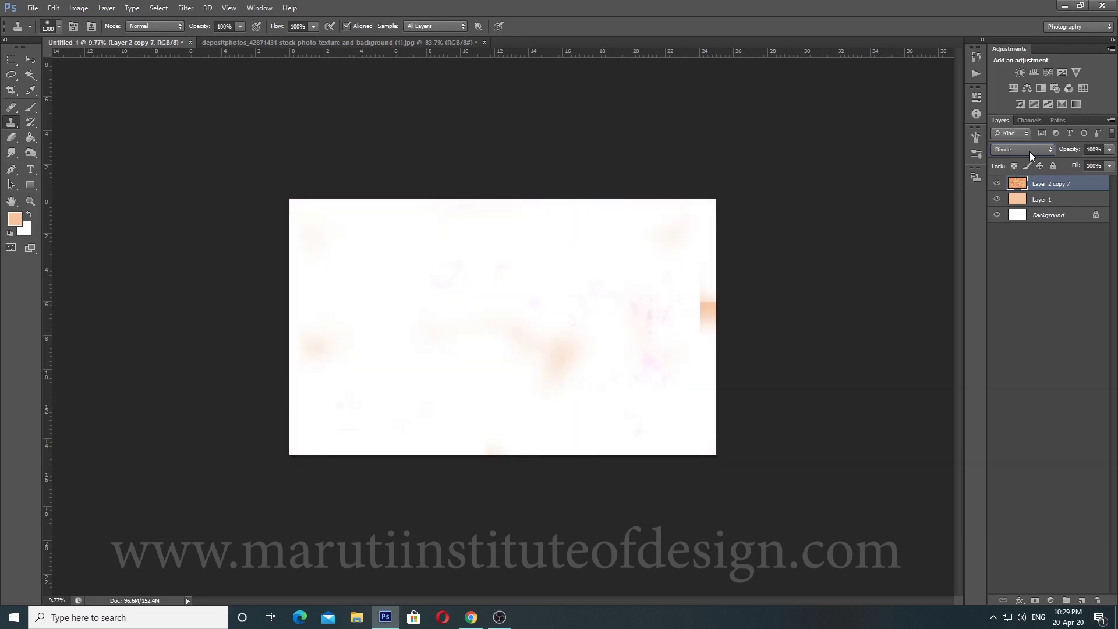
scroll(1030, 152, "up", 5)
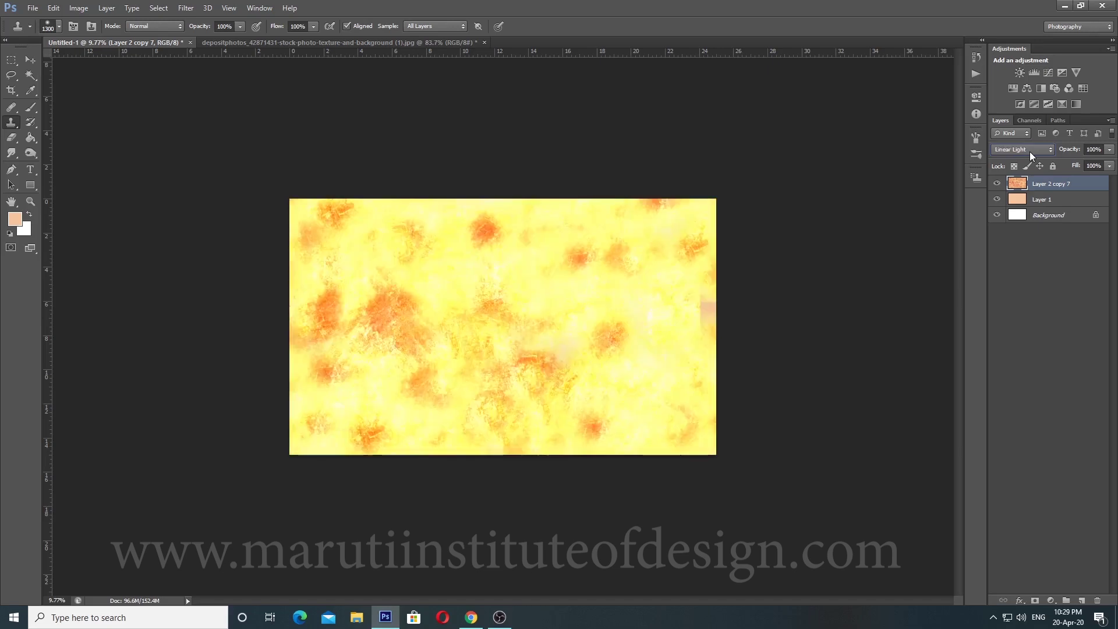
scroll(1030, 151, "up", 3)
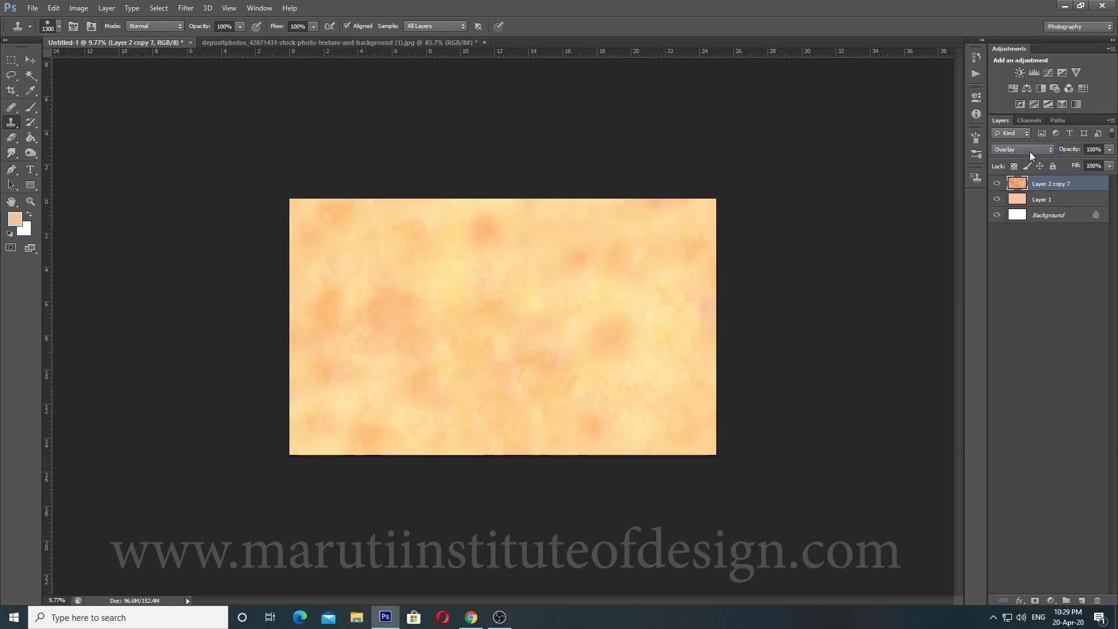
scroll(1030, 151, "up", 3)
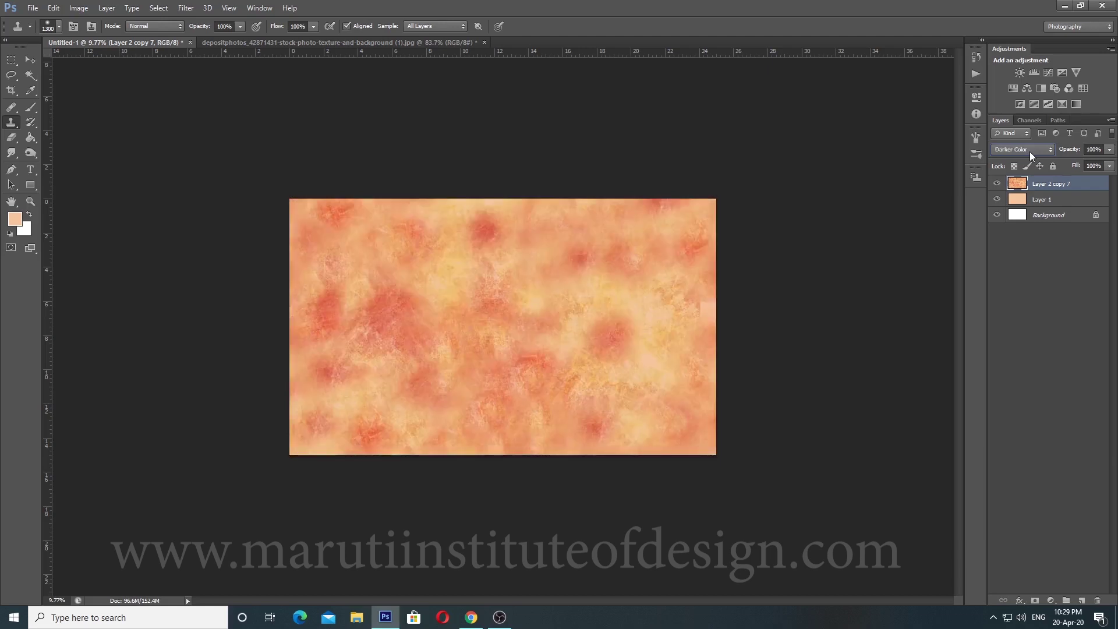
scroll(1030, 152, "up", 3)
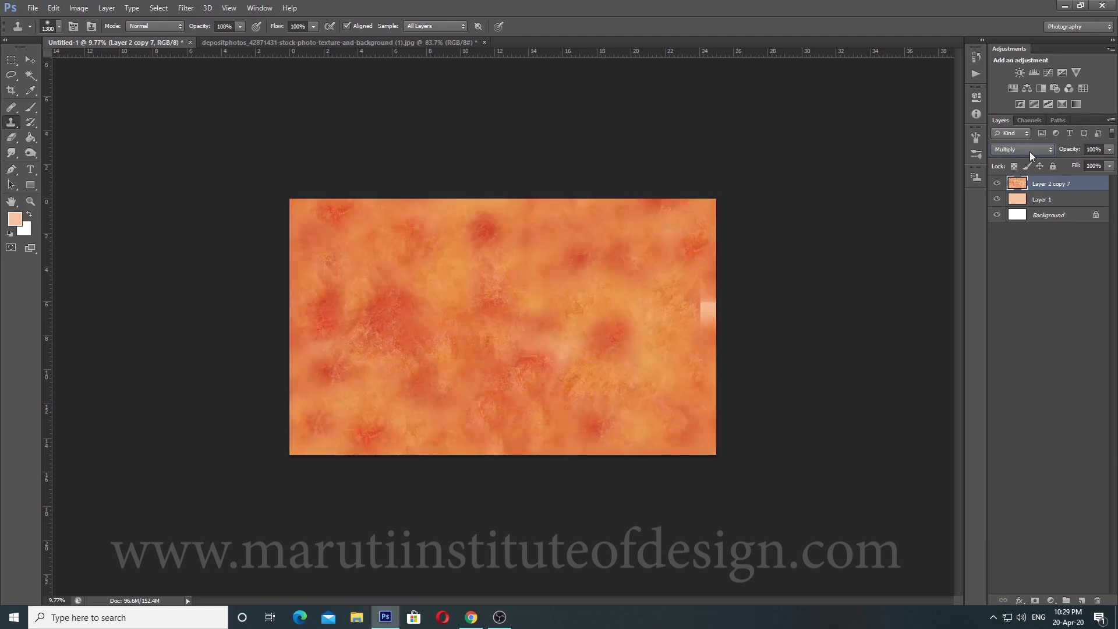
scroll(1030, 151, "up", 1)
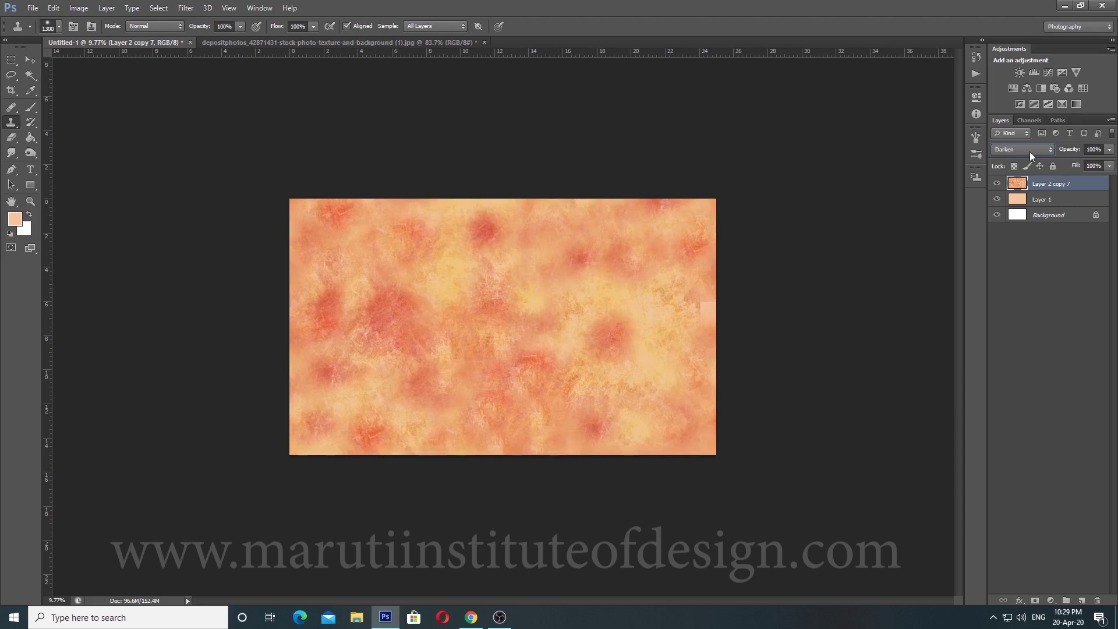
Step: Offset the texture layer 3955 pixels horizontally and 184 pixels vertically with Wrap Around to bring the pale square near the centre
key("super")
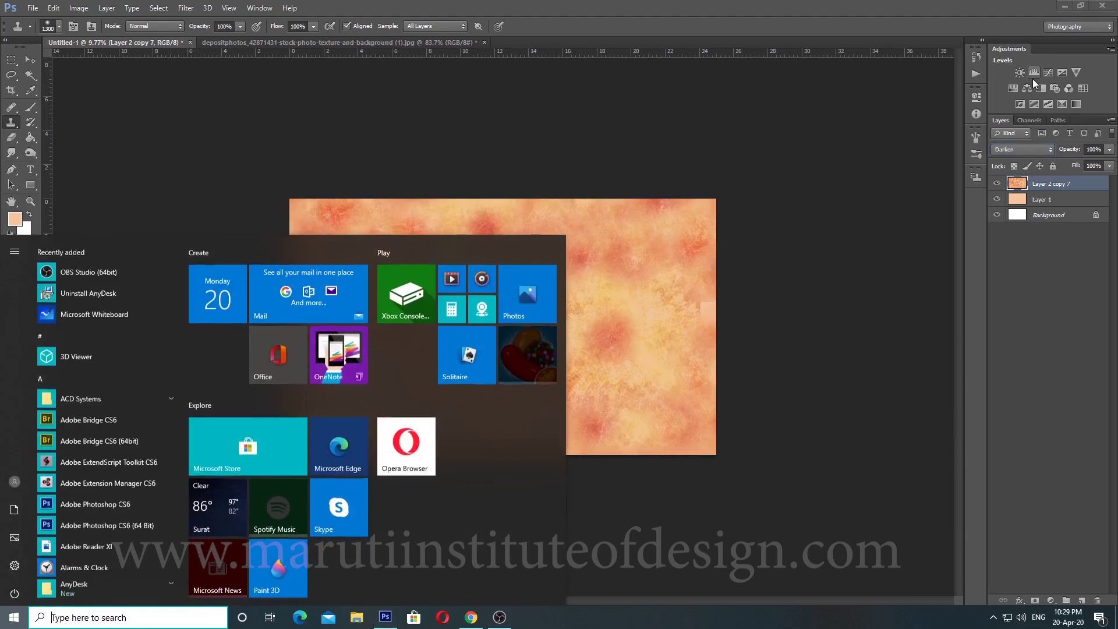
key("super")
key("ctrl+alt+f")
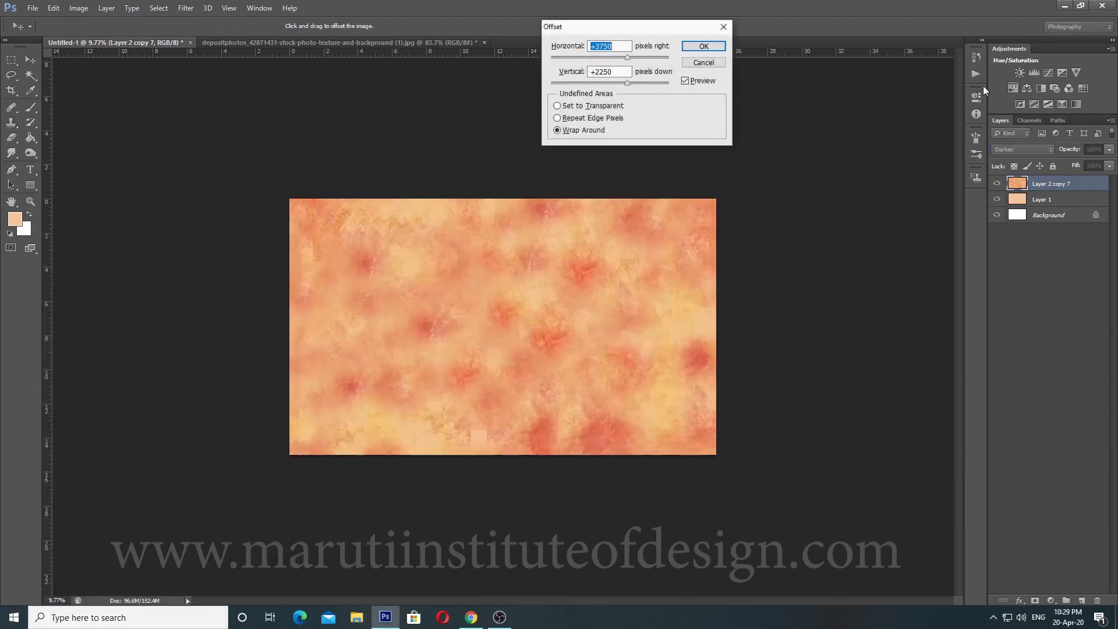
left_click_drag(569, 355, 530, 340)
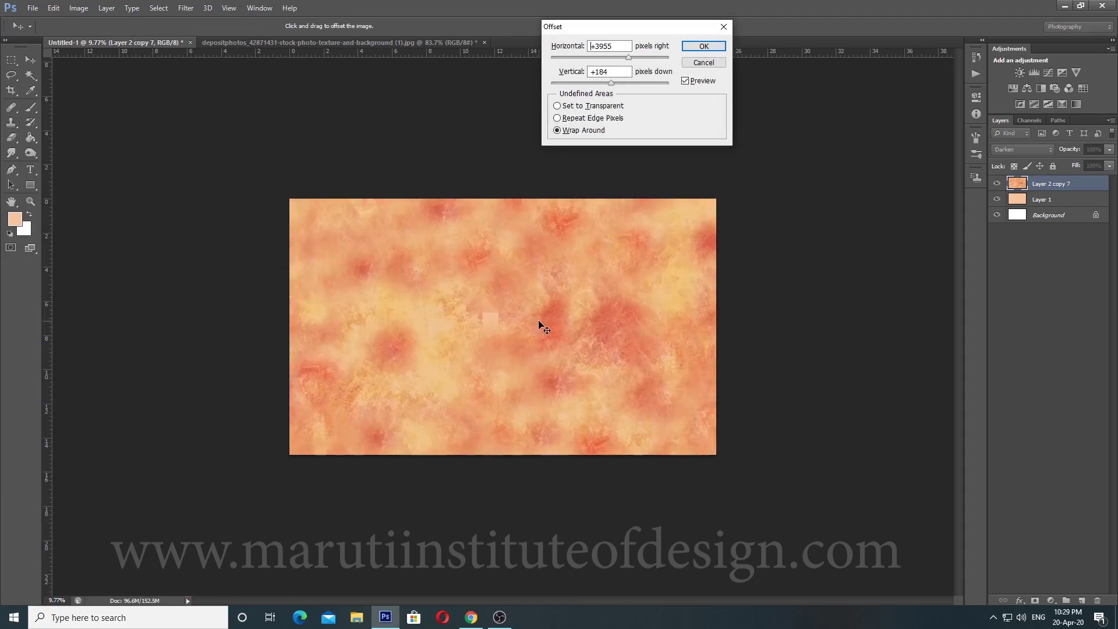
key("Return")
Step: Clone nearby texture over the leftover pale square near the centre with the Clone Stamp
key("s")
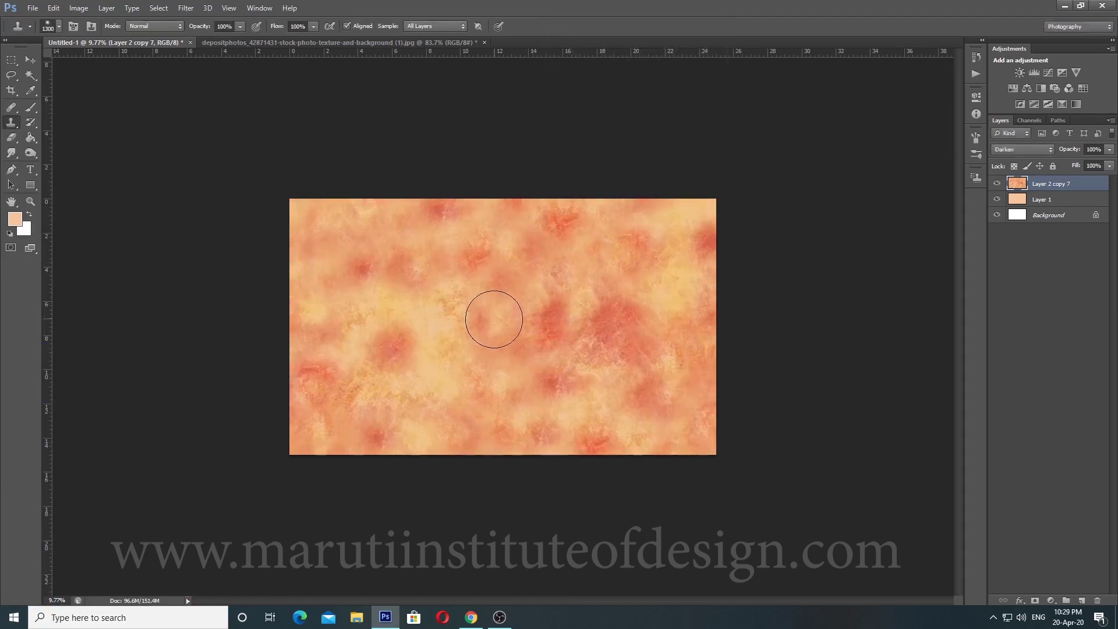
scroll(560, 387, "up", 3)
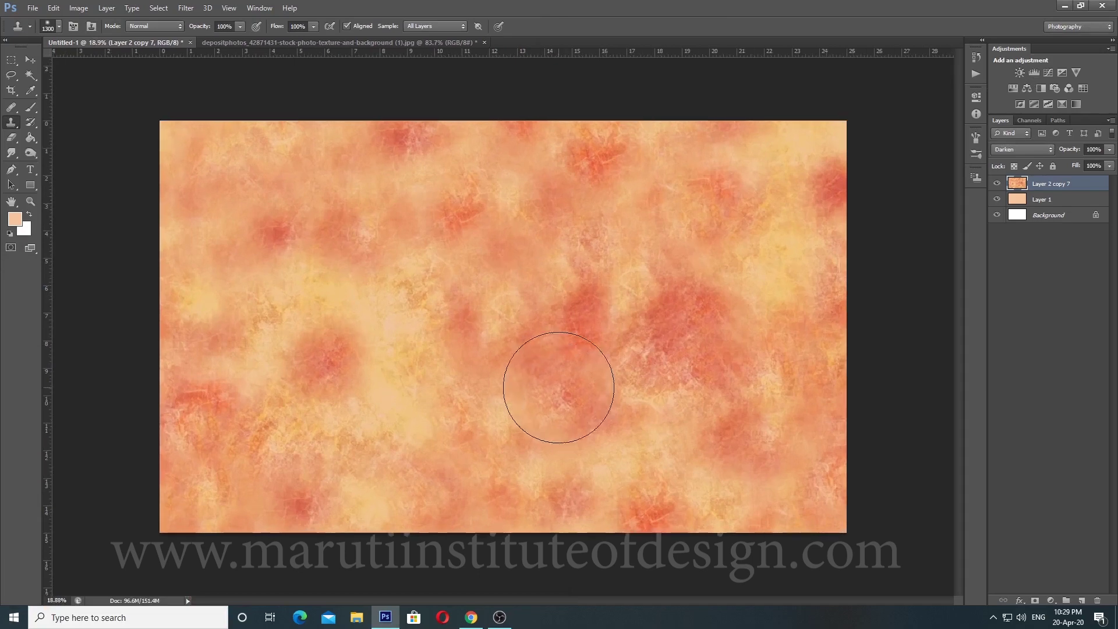
scroll(559, 386, "down", 1)
Step: Repeat the Wrap Around offset of 3955 pixels horizontally and 184 pixels vertically on the texture layer
key("ctrl+alt+f")
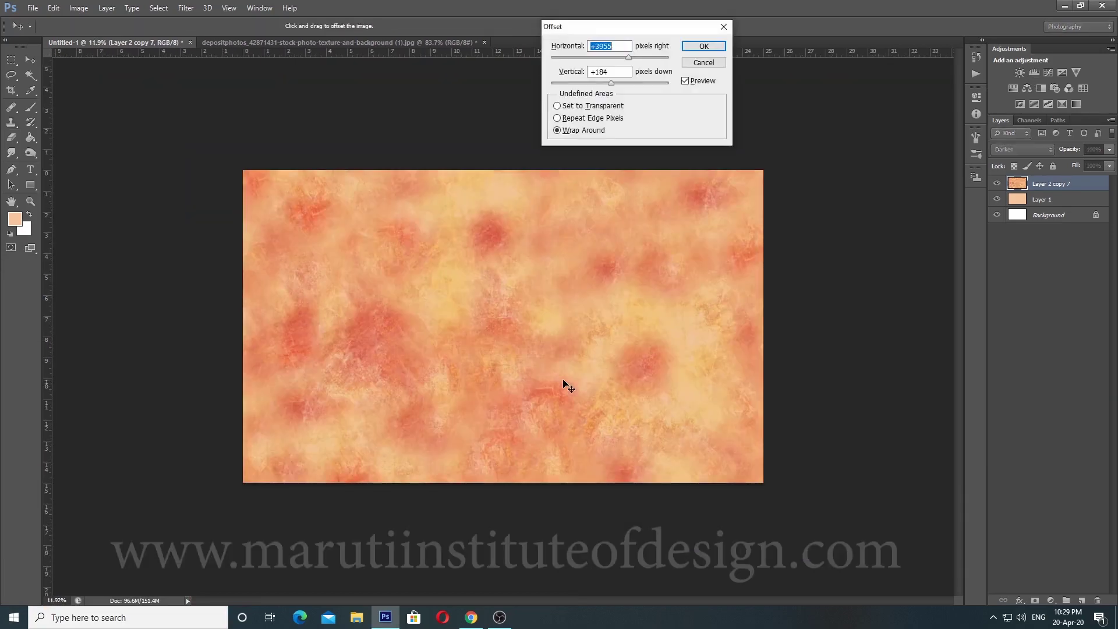
key("Return")
scroll(487, 343, "down", 1)
scroll(496, 321, "up", 2)
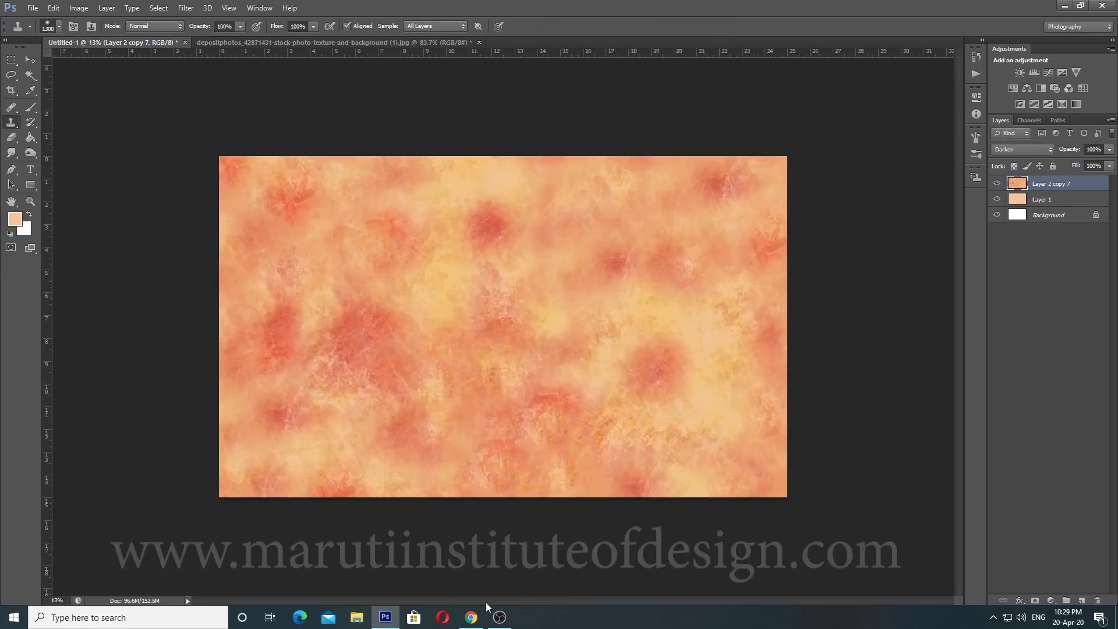
Step: Switch to Chrome, leave the enlarged texture picture and search Yandex Images for "afilter tower"
left_click(472, 617)
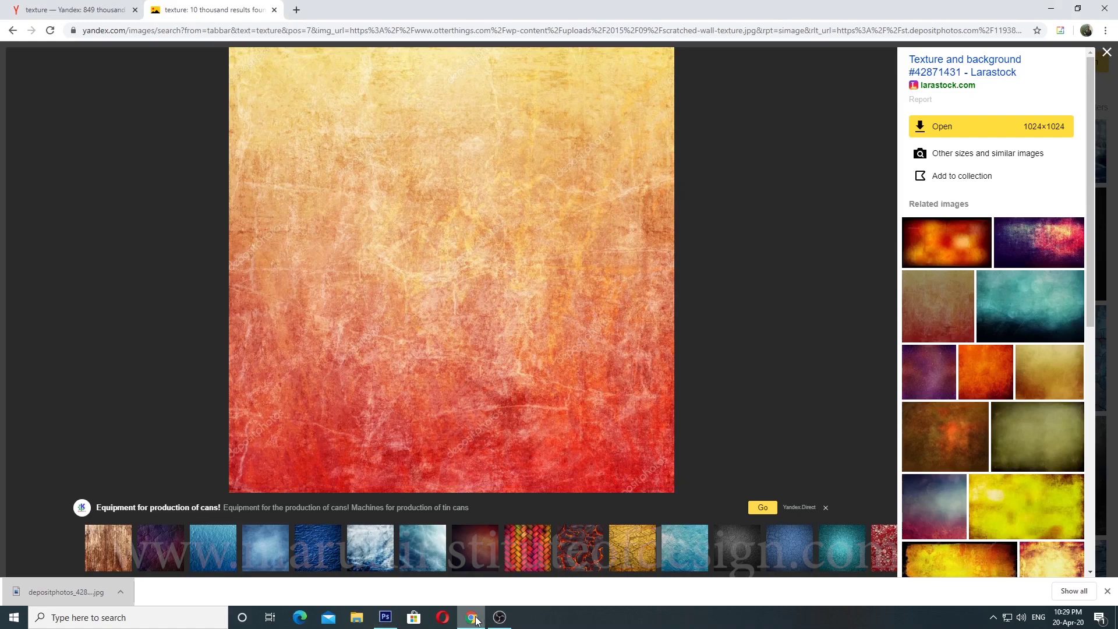
left_click(1113, 59)
scroll(175, 82, "up", 1)
left_click_drag(163, 66, 21, 70)
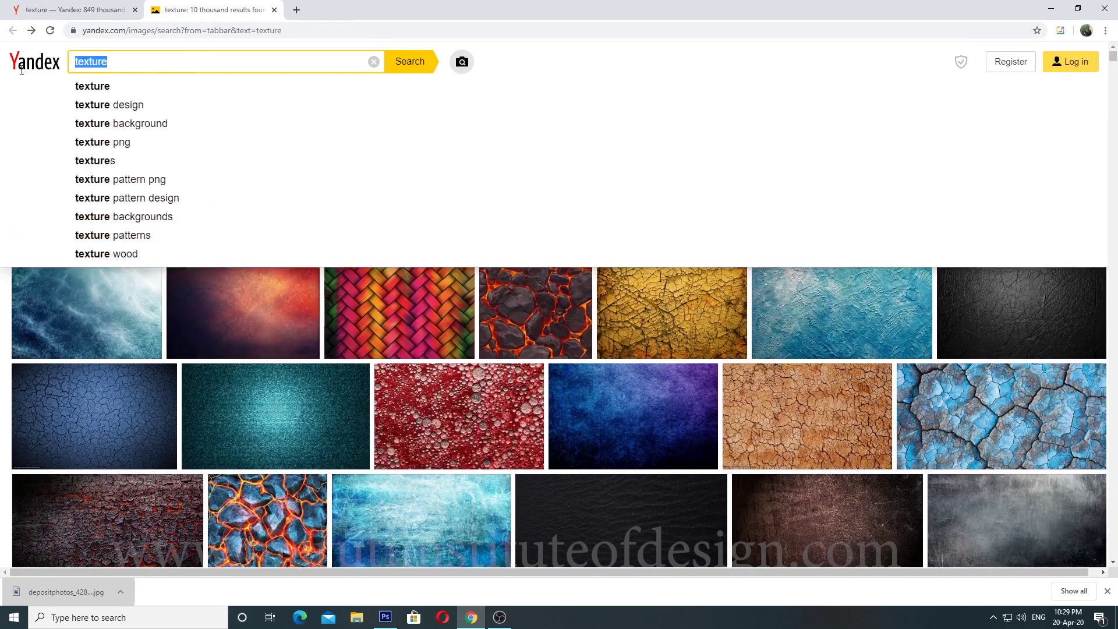
type("a")
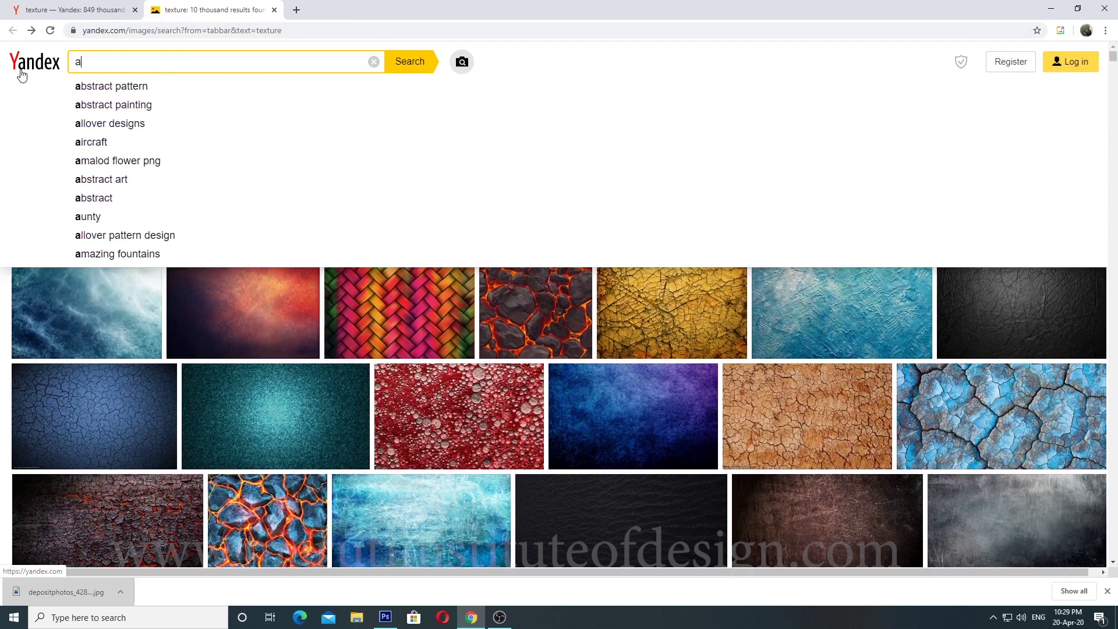
type("f")
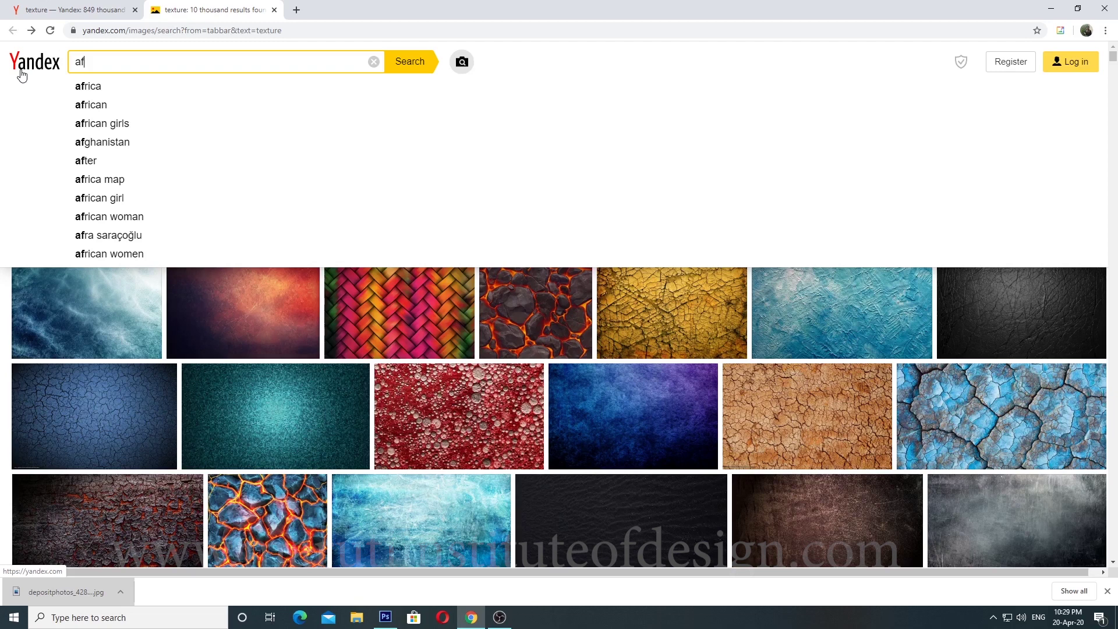
key("BackSpace")
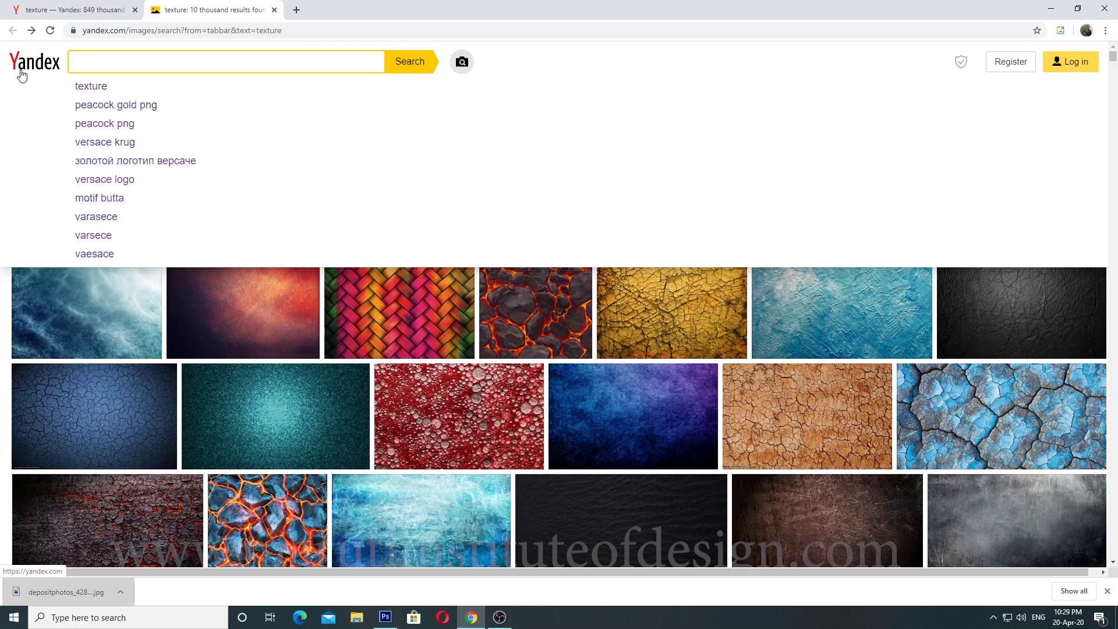
type("af")
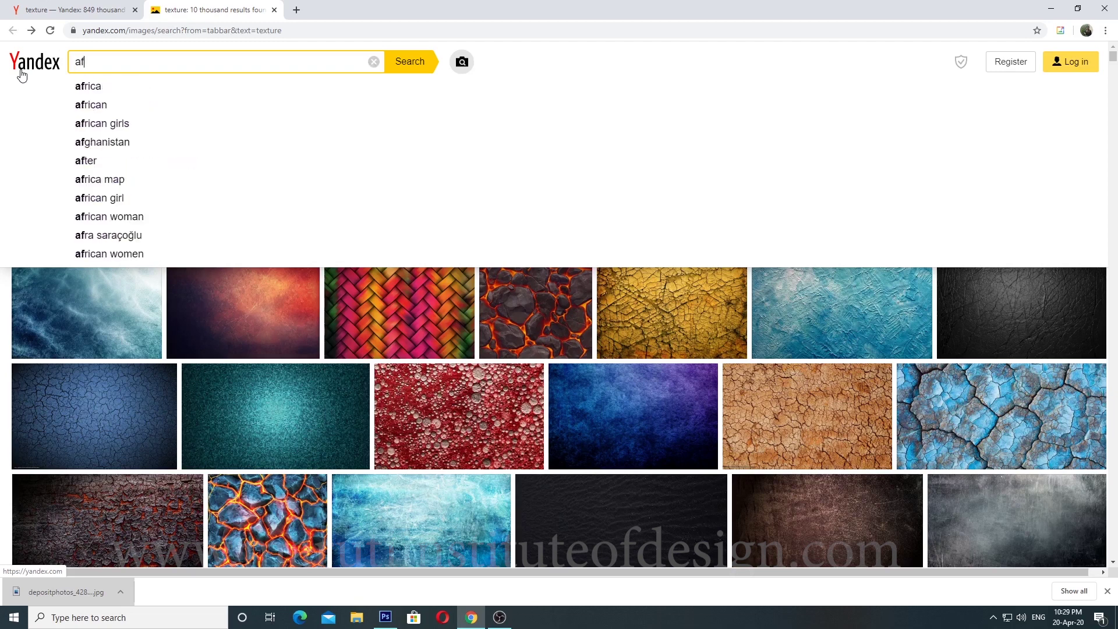
type("i")
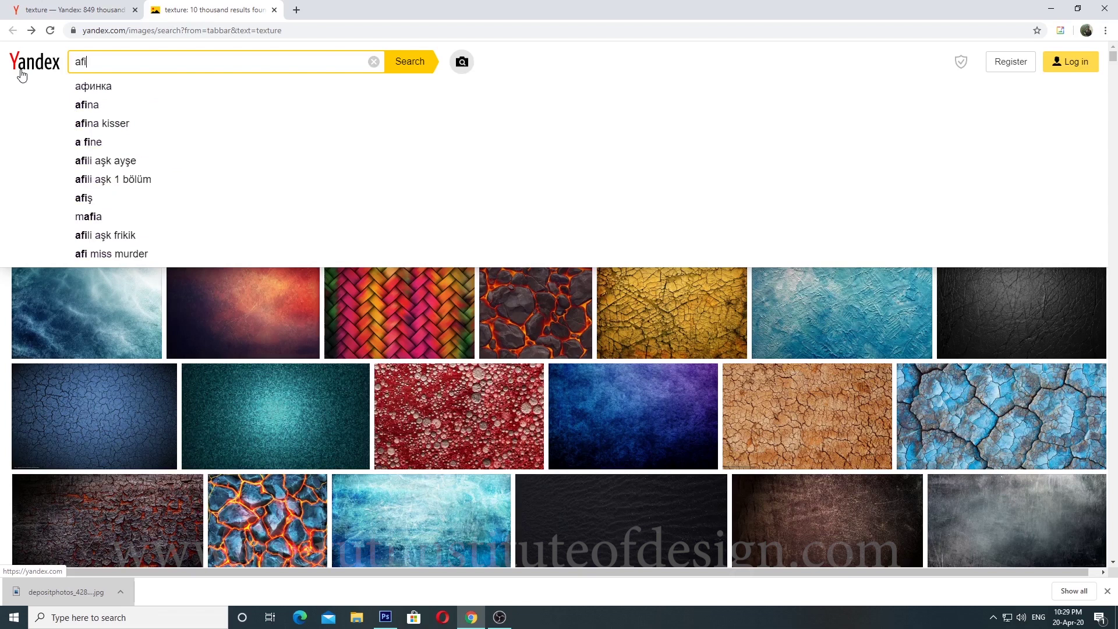
type("l")
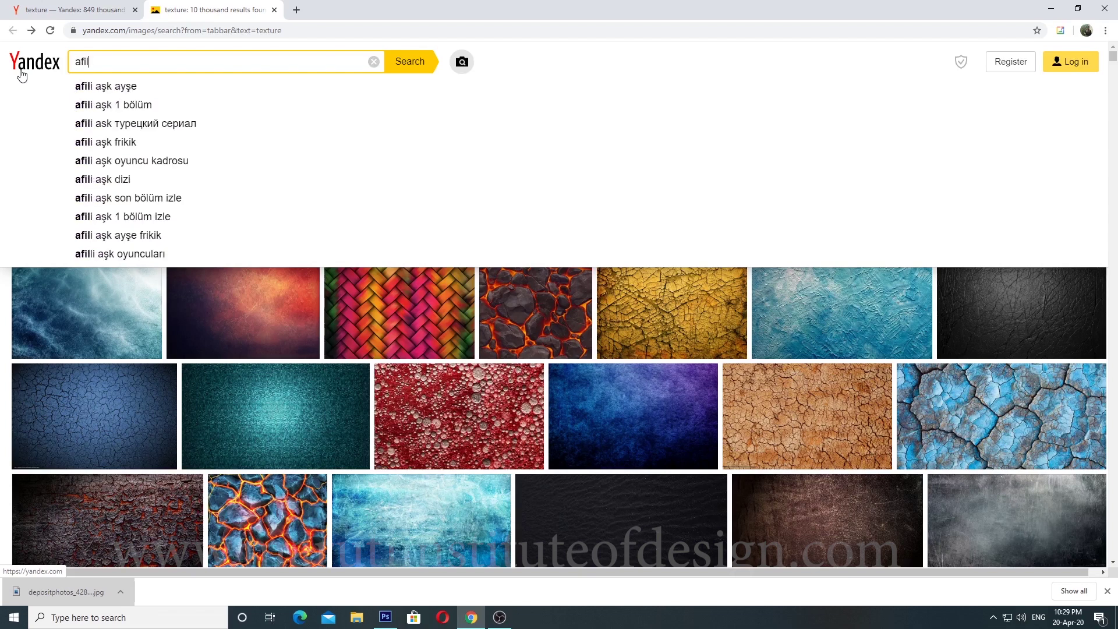
type("ter tower")
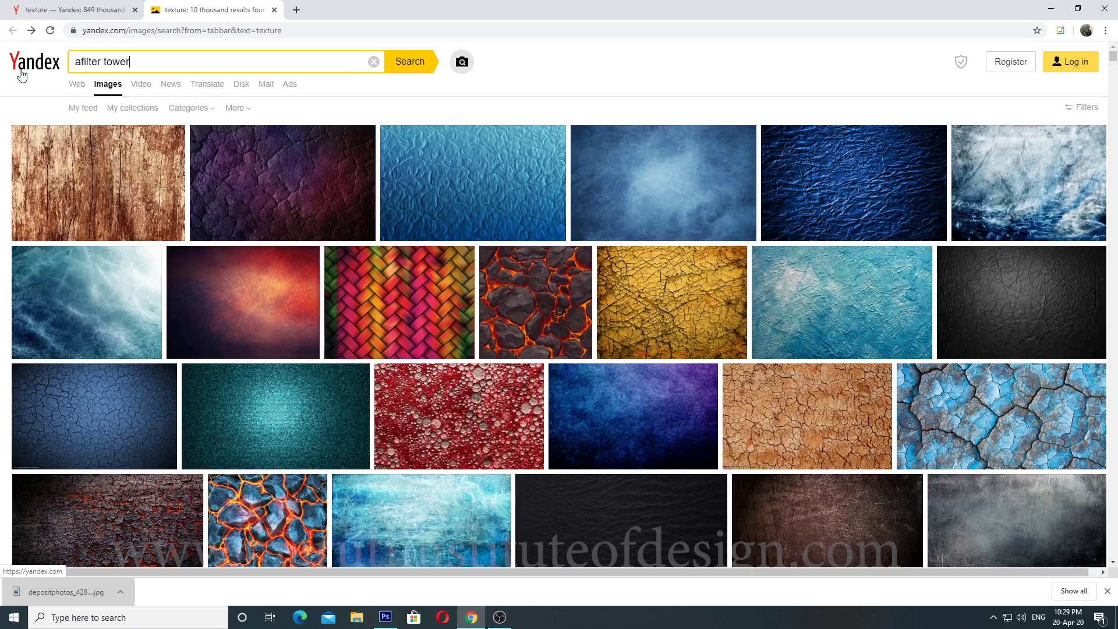
key("Return")
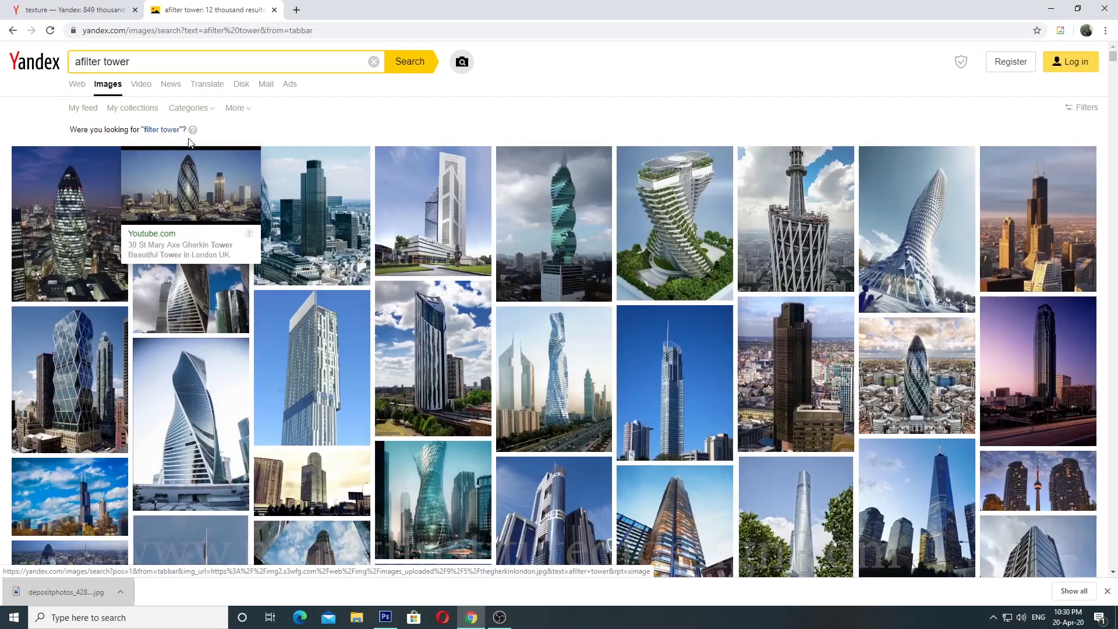
Step: Check the suggested "filter tower" results, then go back and look through the "afilter tower" images for a suitable tower
left_click(160, 131)
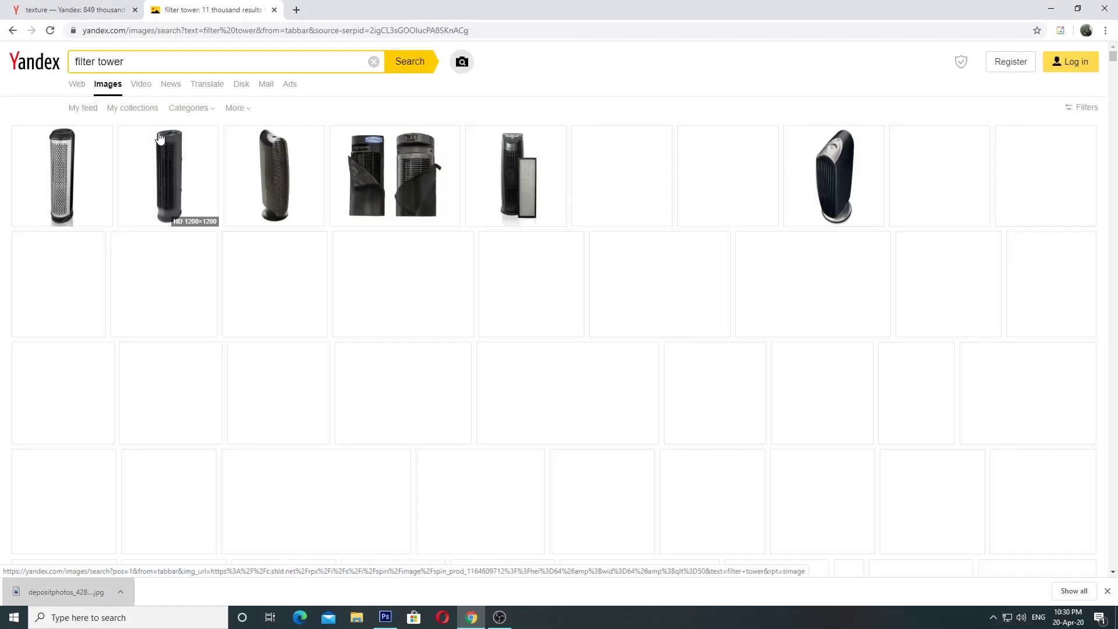
left_click(12, 31)
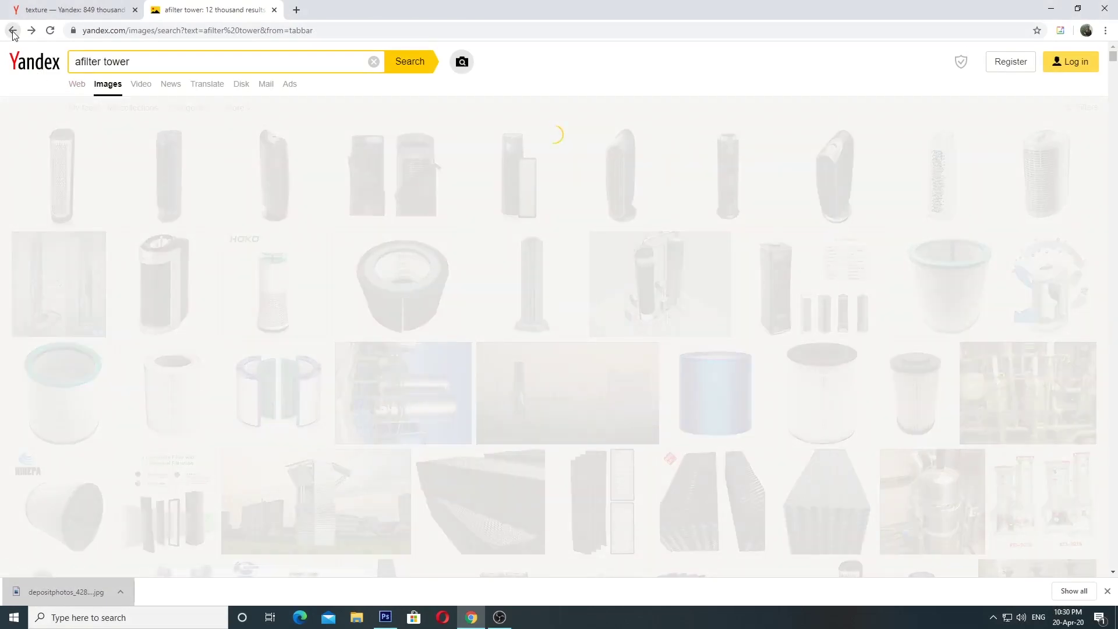
scroll(373, 284, "down", 4)
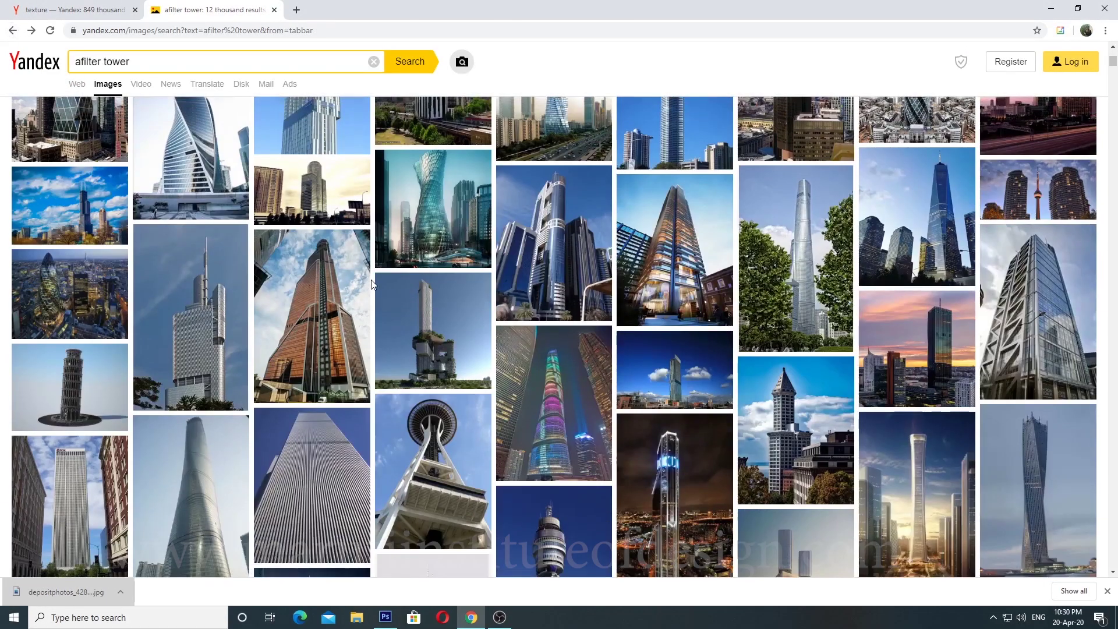
scroll(374, 285, "up", 5)
scroll(376, 289, "down", 10)
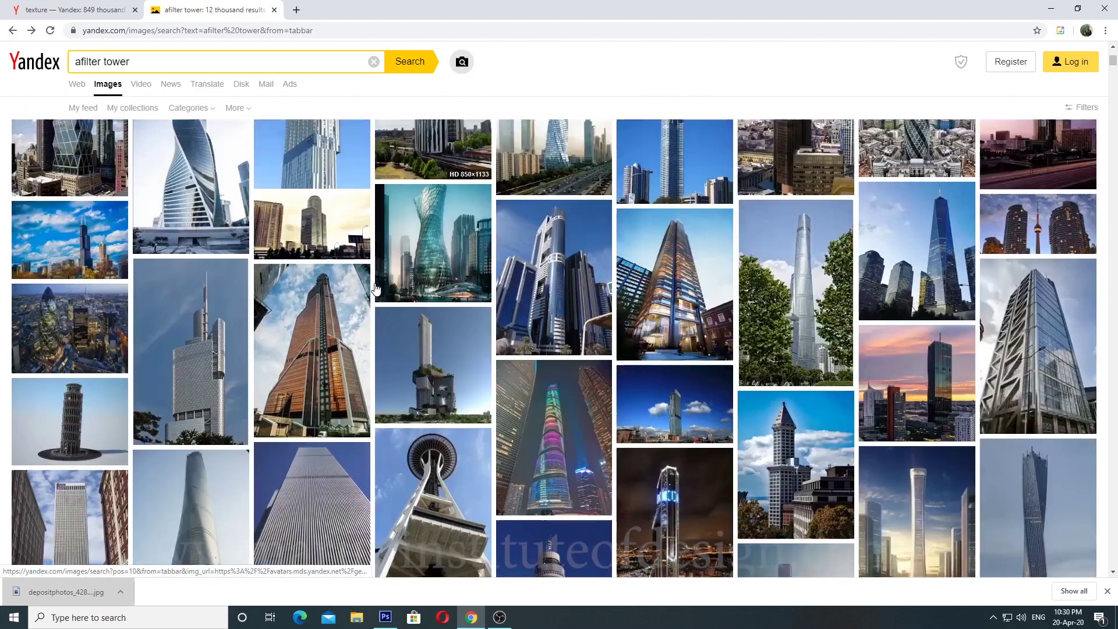
scroll(375, 289, "down", 2)
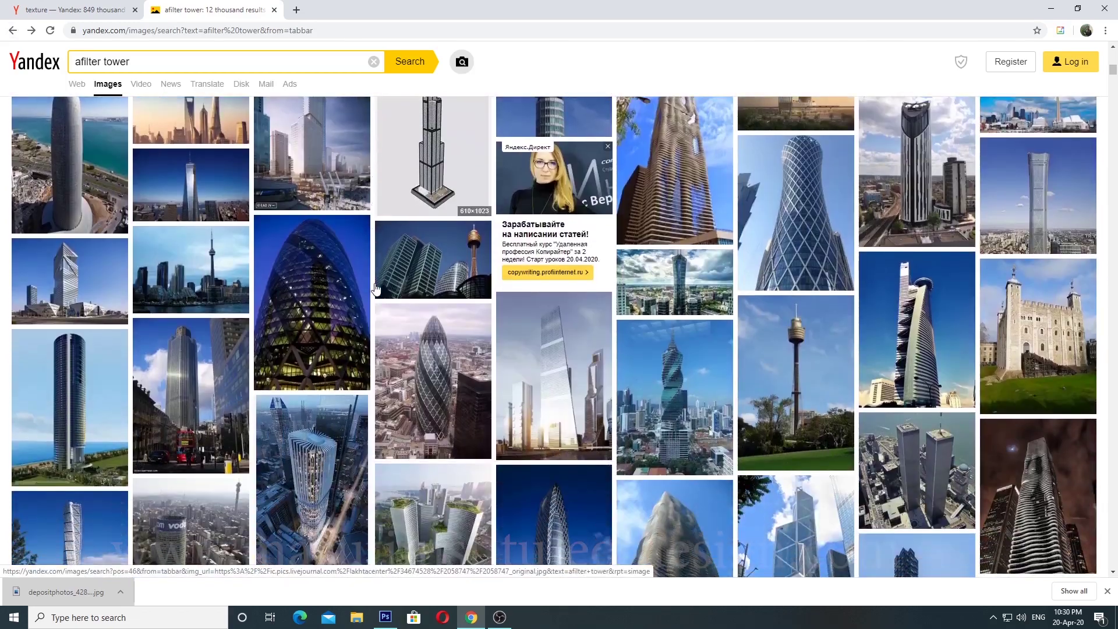
scroll(376, 289, "down", 5)
scroll(376, 289, "down", 6)
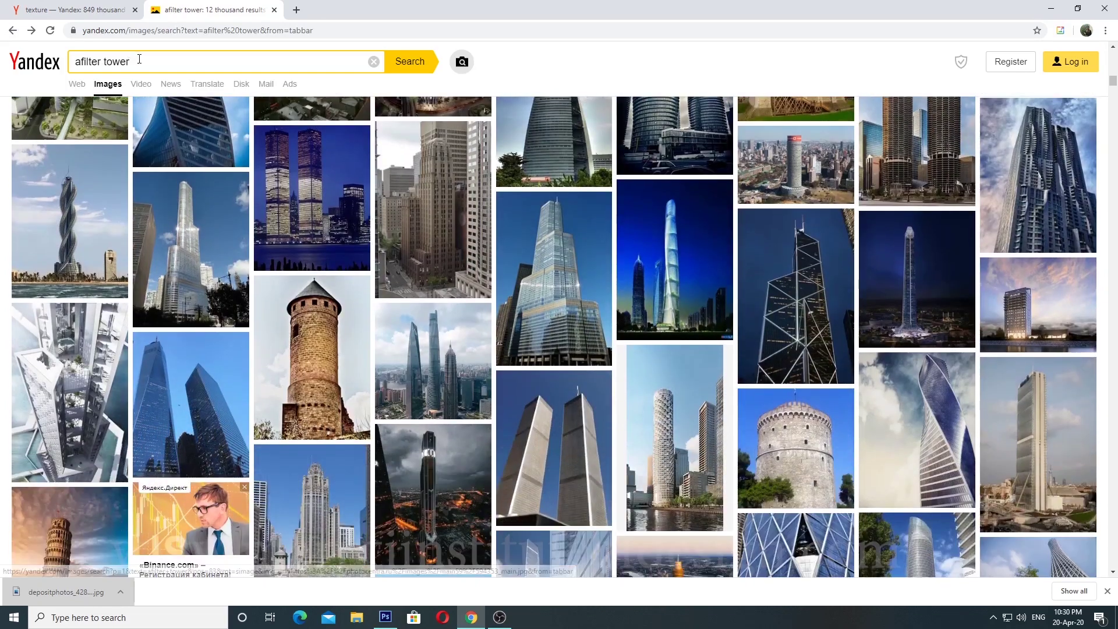
Step: Try the image search "afilter tower png" and go back to the previous results
left_click(139, 59)
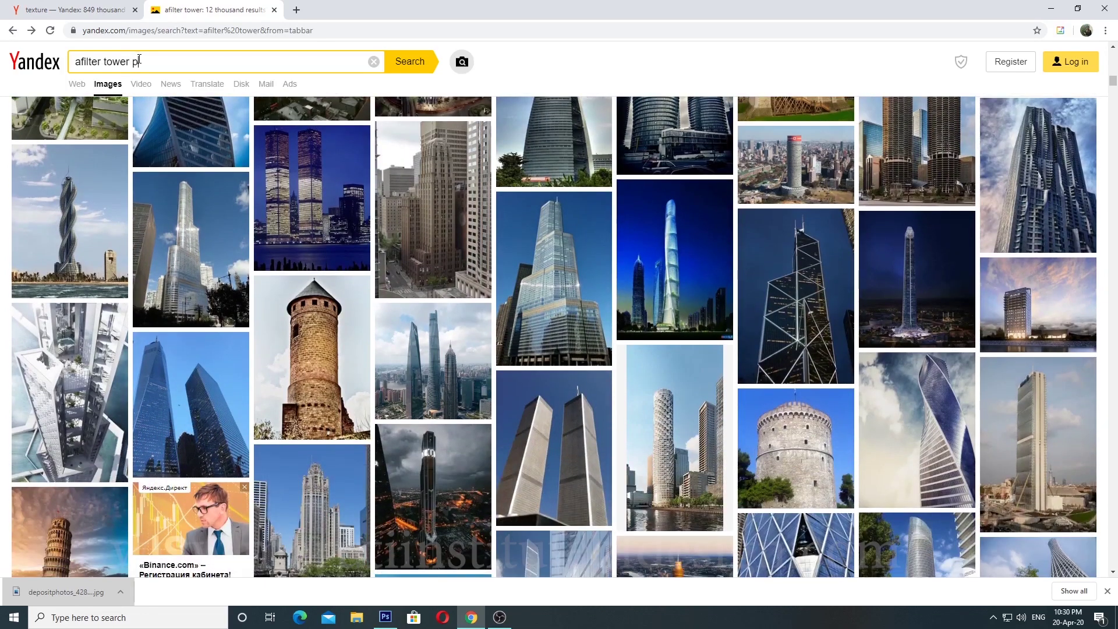
type("png\\")
key("Return")
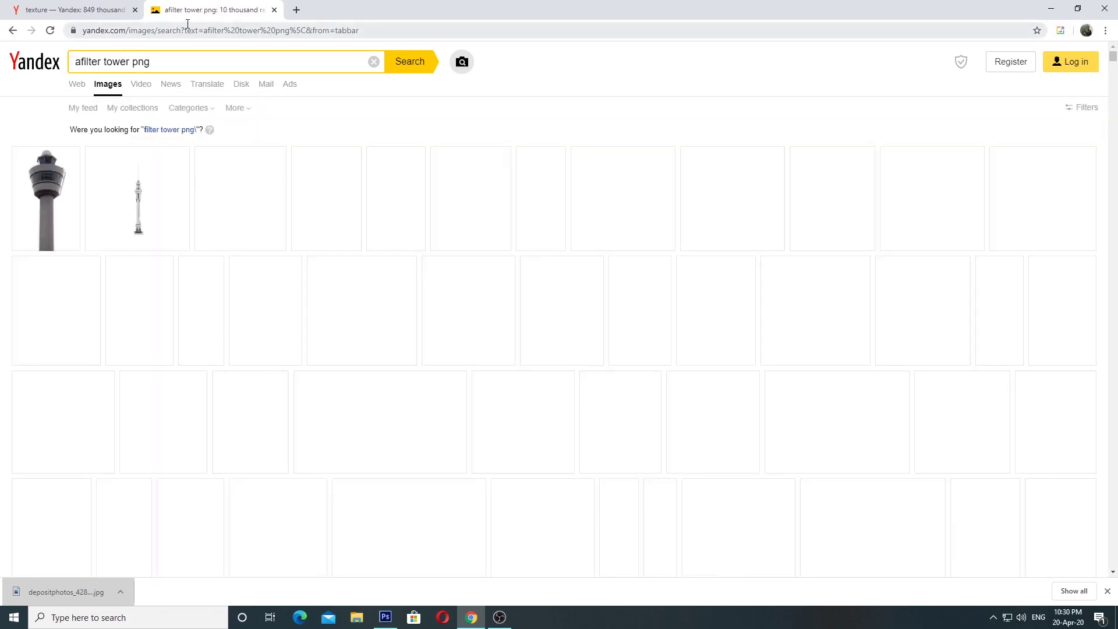
left_click(13, 34)
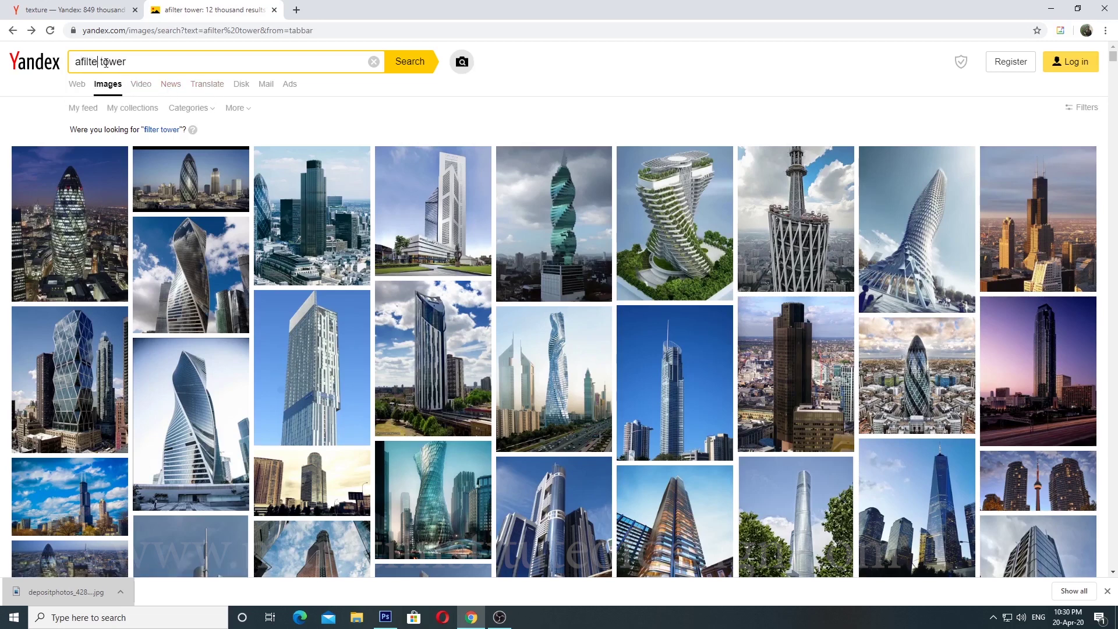
Step: Search images for "afil tower" and open the coolwallpaperz.info picture of the lit Eiffel Tower against a purple sky
key("Return")
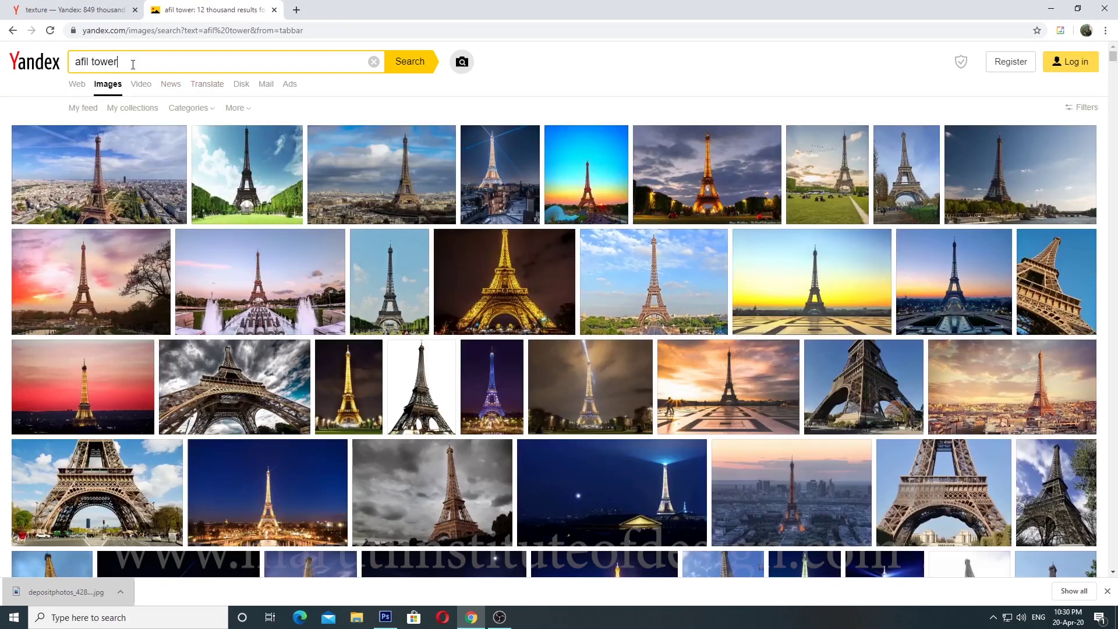
scroll(133, 64, "down", 4)
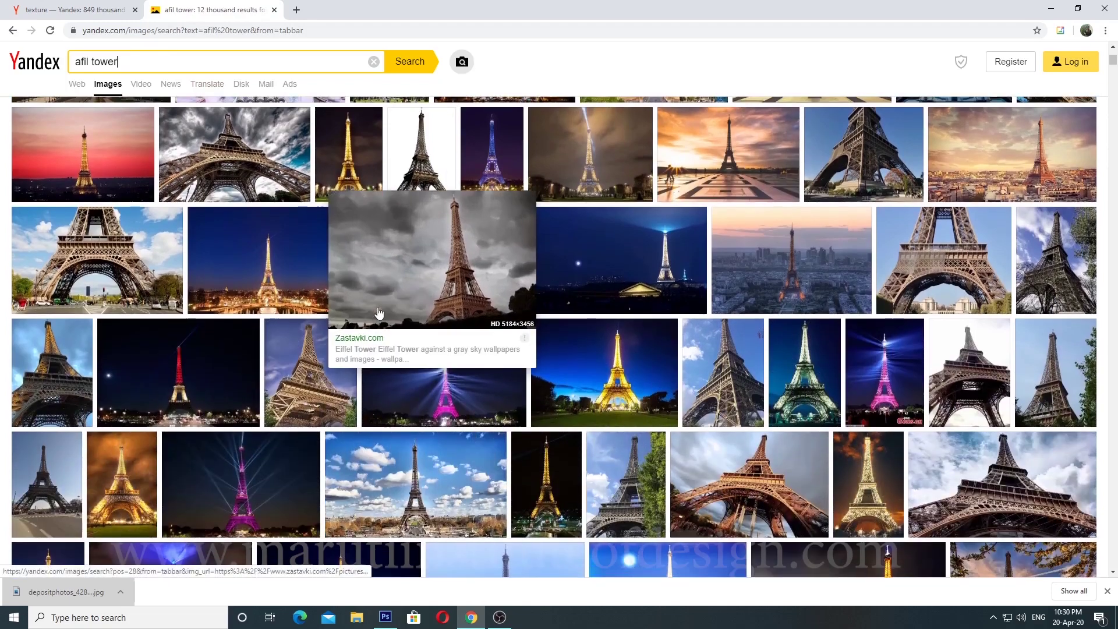
scroll(426, 293, "down", 5)
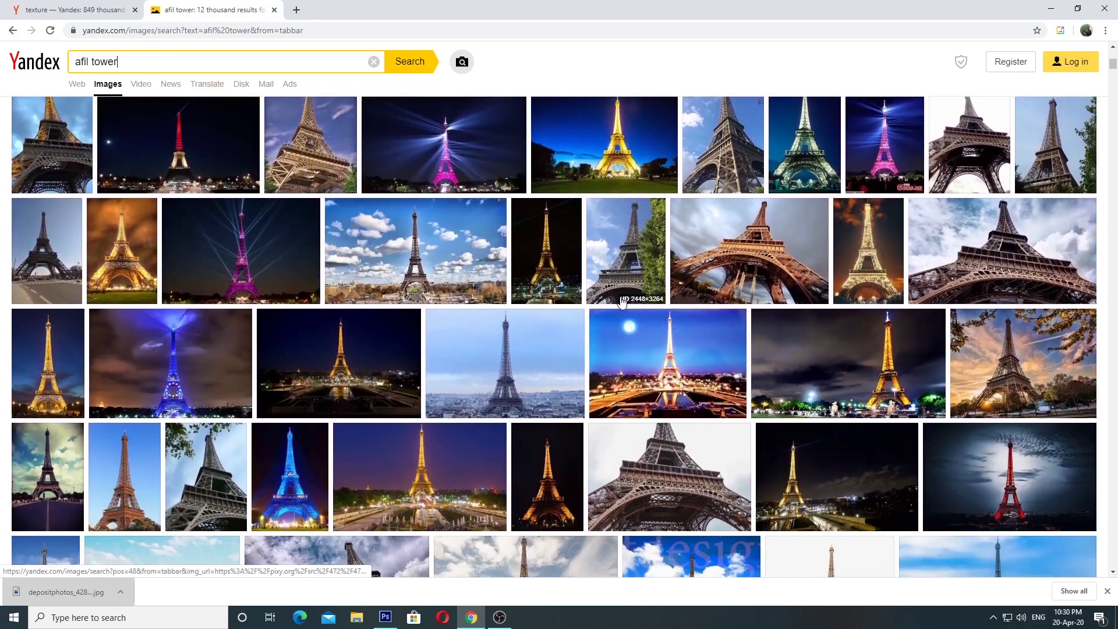
scroll(622, 301, "down", 6)
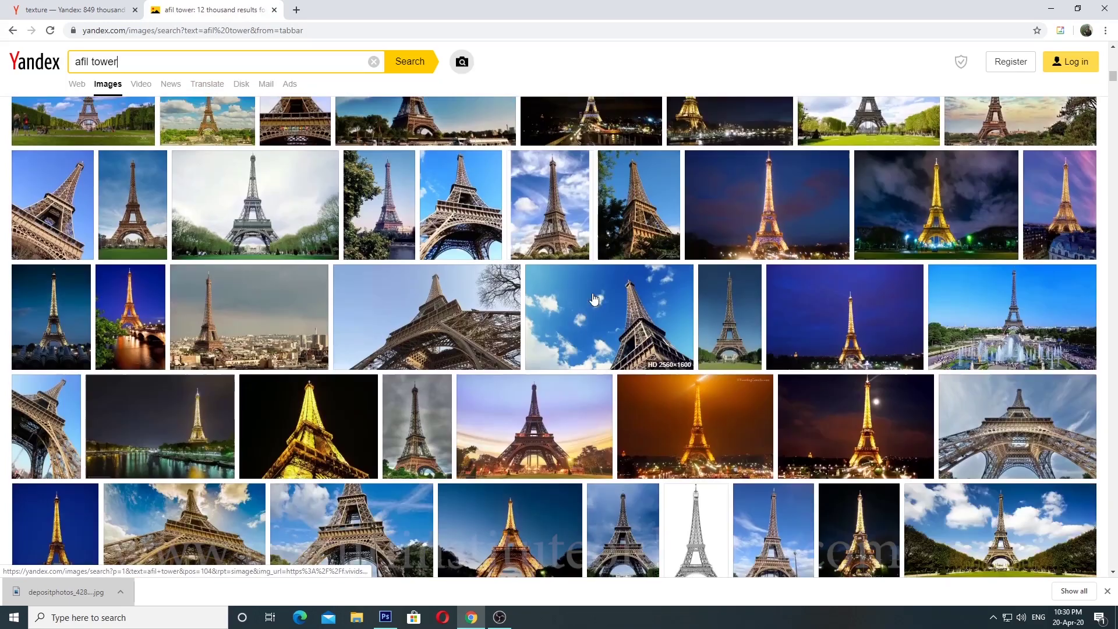
scroll(594, 299, "down", 6)
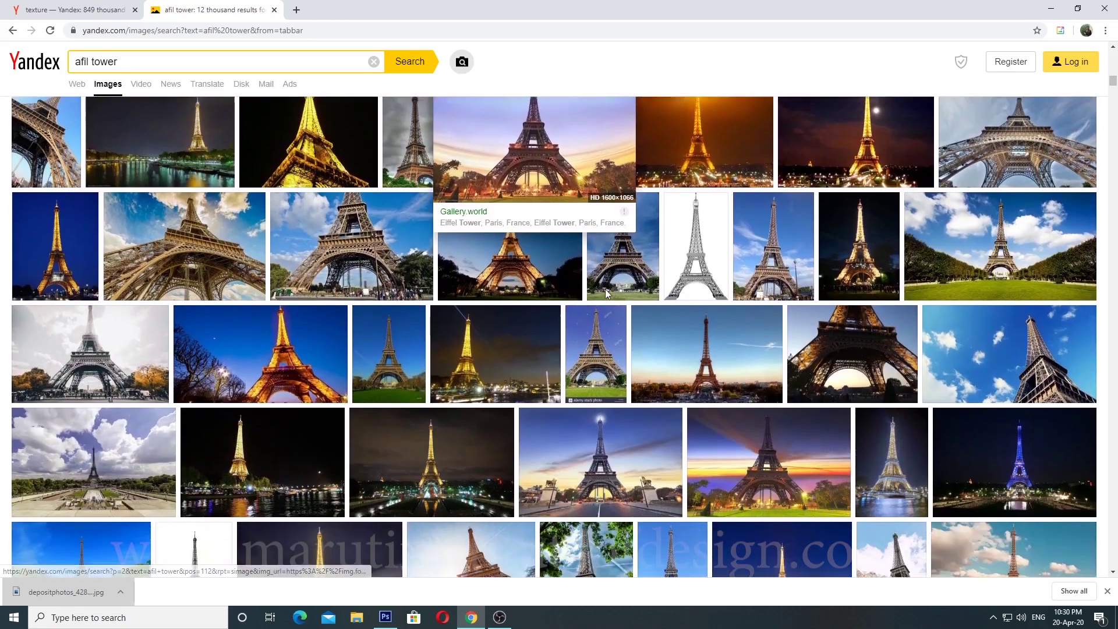
scroll(606, 294, "down", 6)
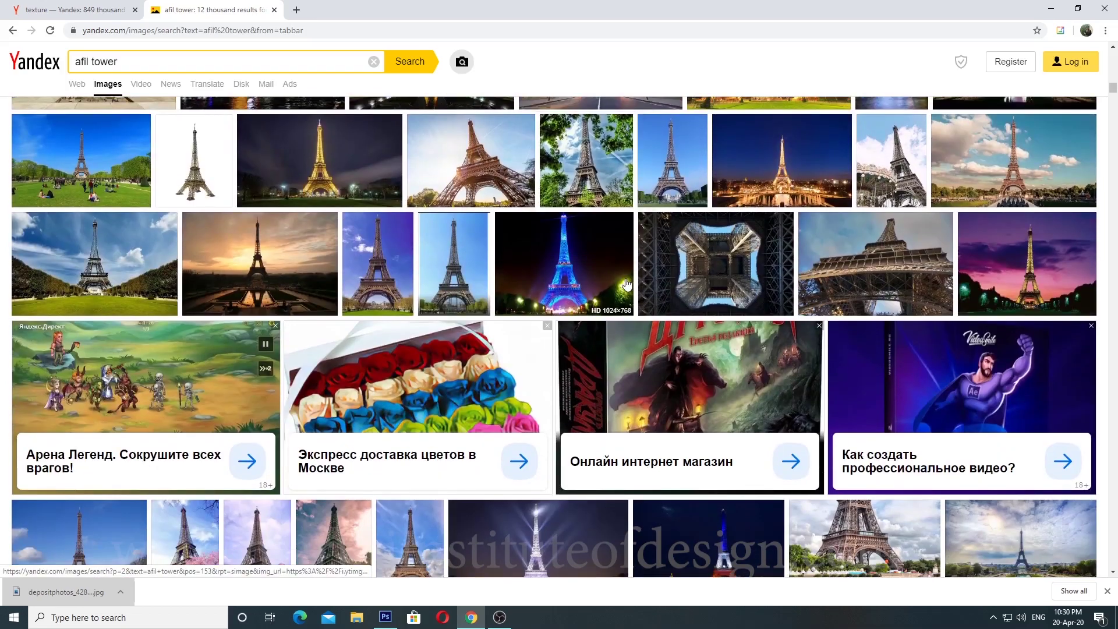
scroll(626, 285, "up", 6)
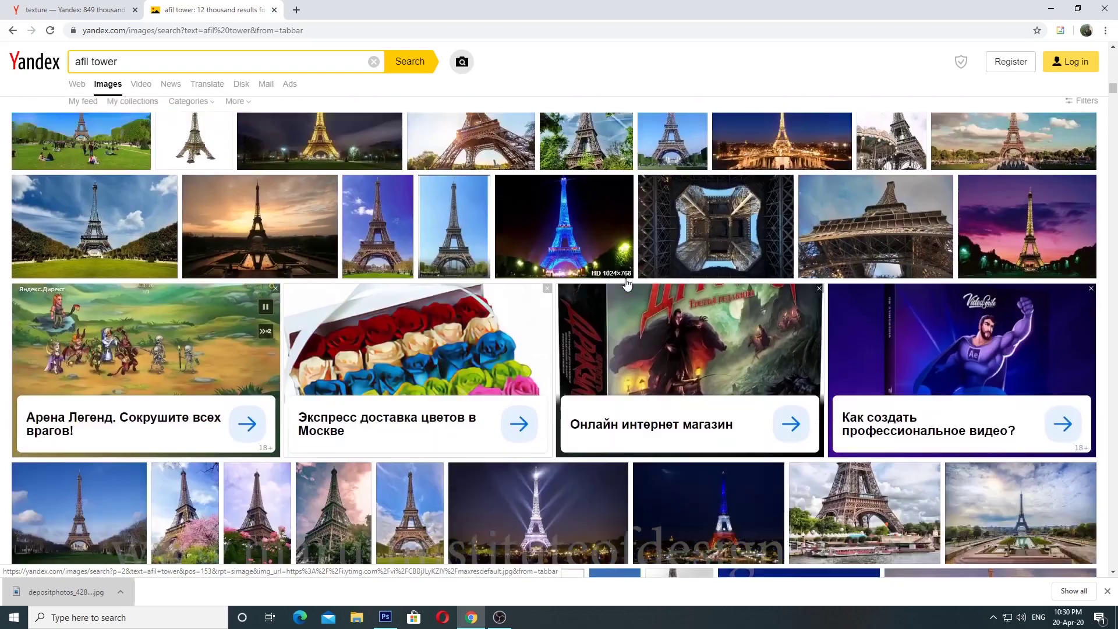
scroll(495, 326, "down", 5)
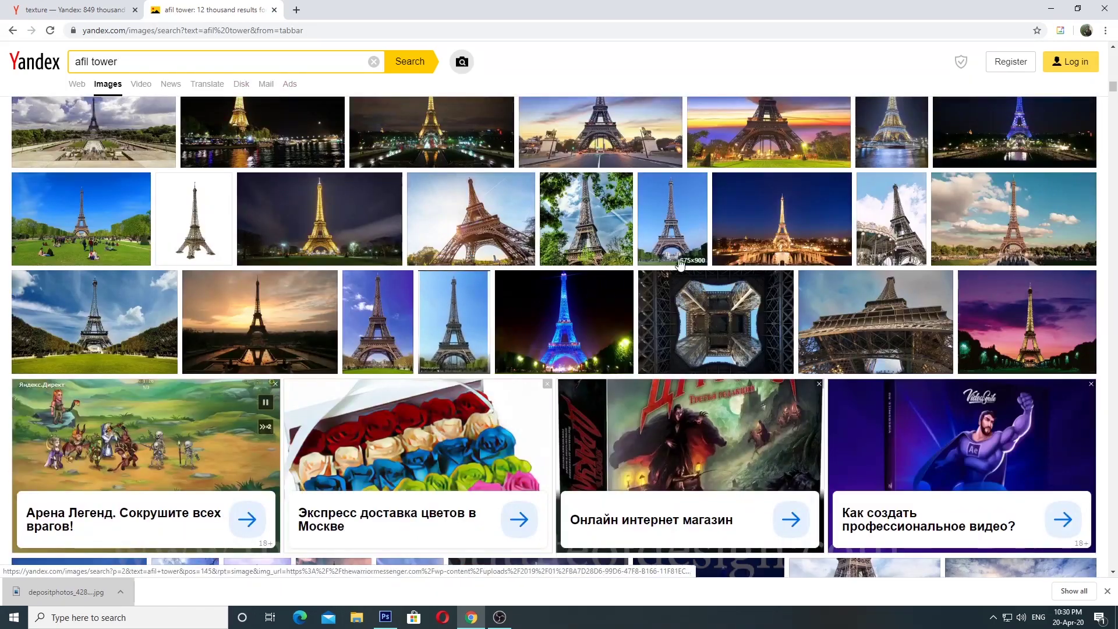
scroll(676, 233, "down", 2)
scroll(1049, 241, "up", 1)
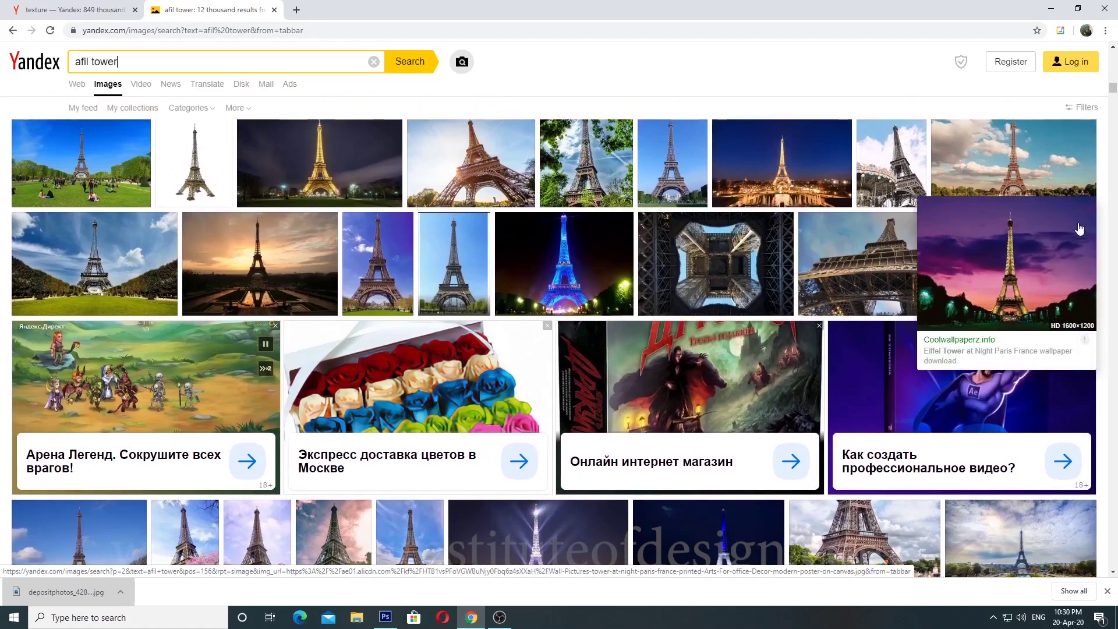
scroll(1078, 228, "down", 1)
scroll(1079, 228, "down", 2)
scroll(1048, 175, "up", 1)
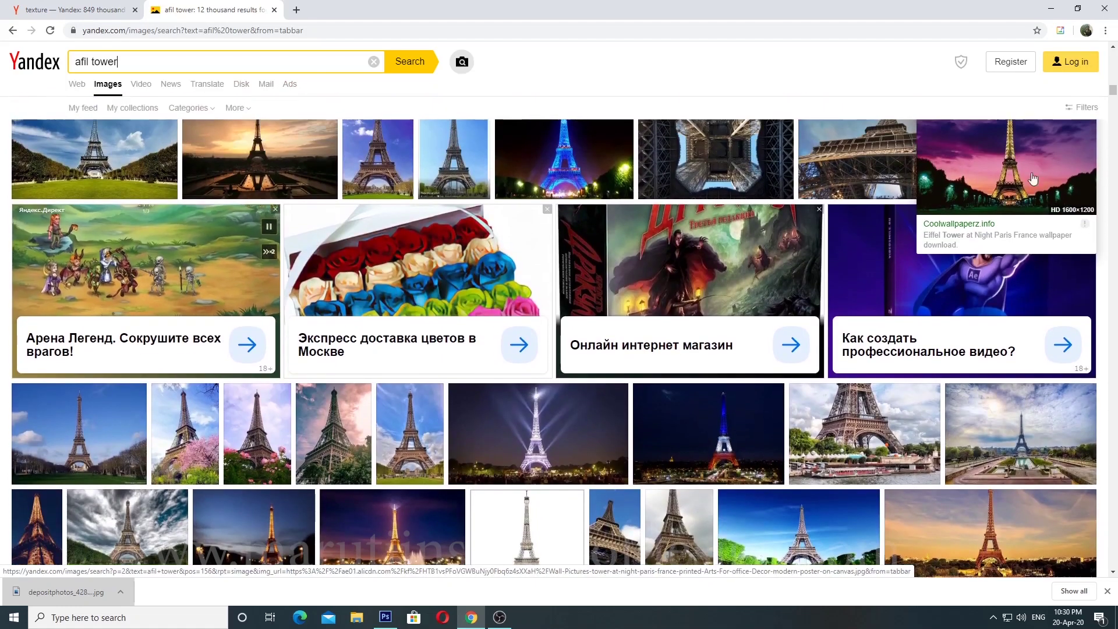
left_click(1031, 148)
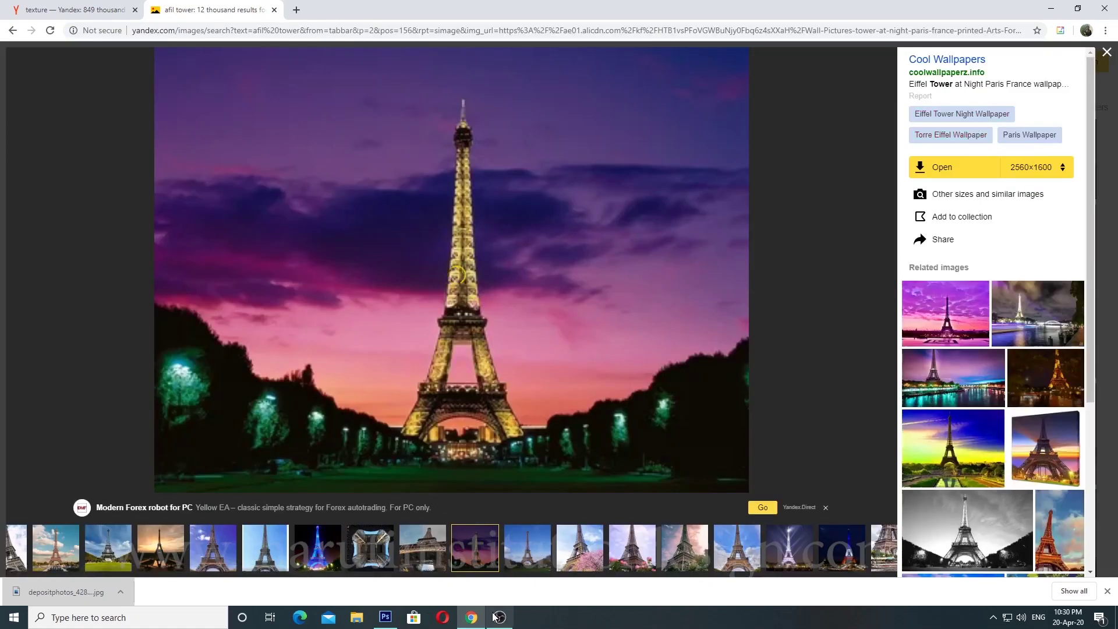
left_click(500, 617)
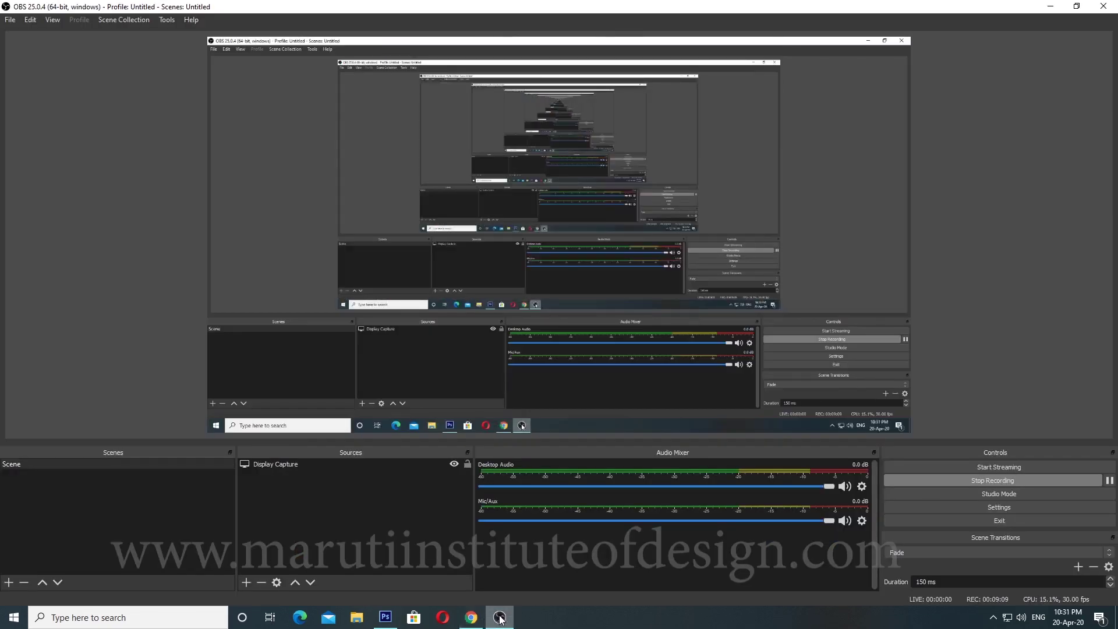
left_click(500, 618)
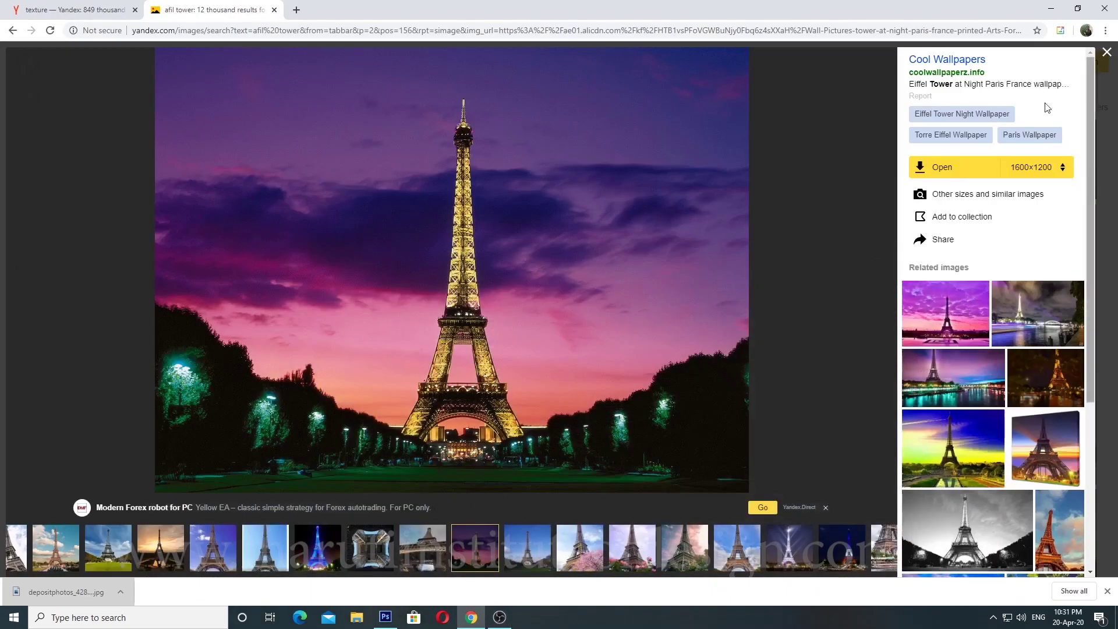
Step: Save the opened Eiffel Tower night image to the computer under its suggested file name
scroll(1045, 108, "down", 6)
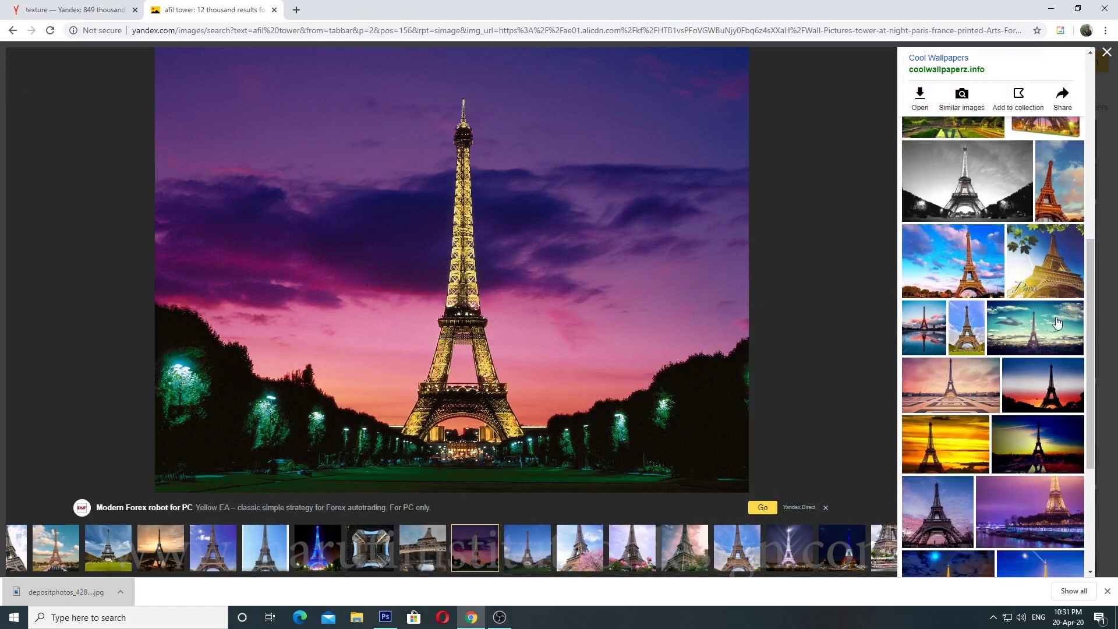
scroll(1057, 323, "up", 2)
right_click(377, 232)
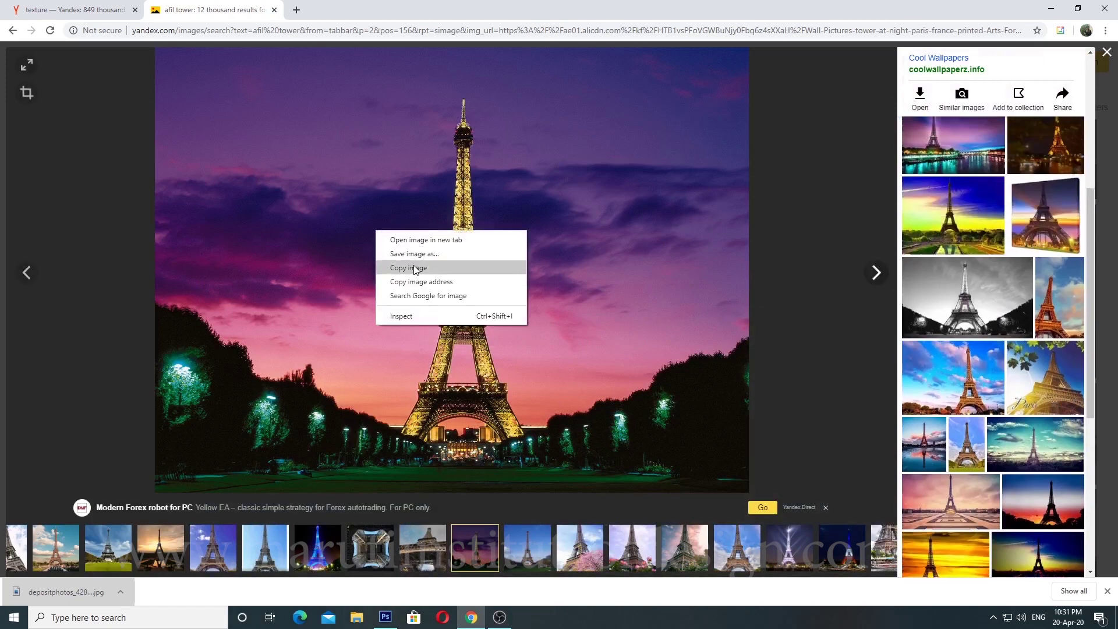
left_click(414, 254)
left_click(399, 369)
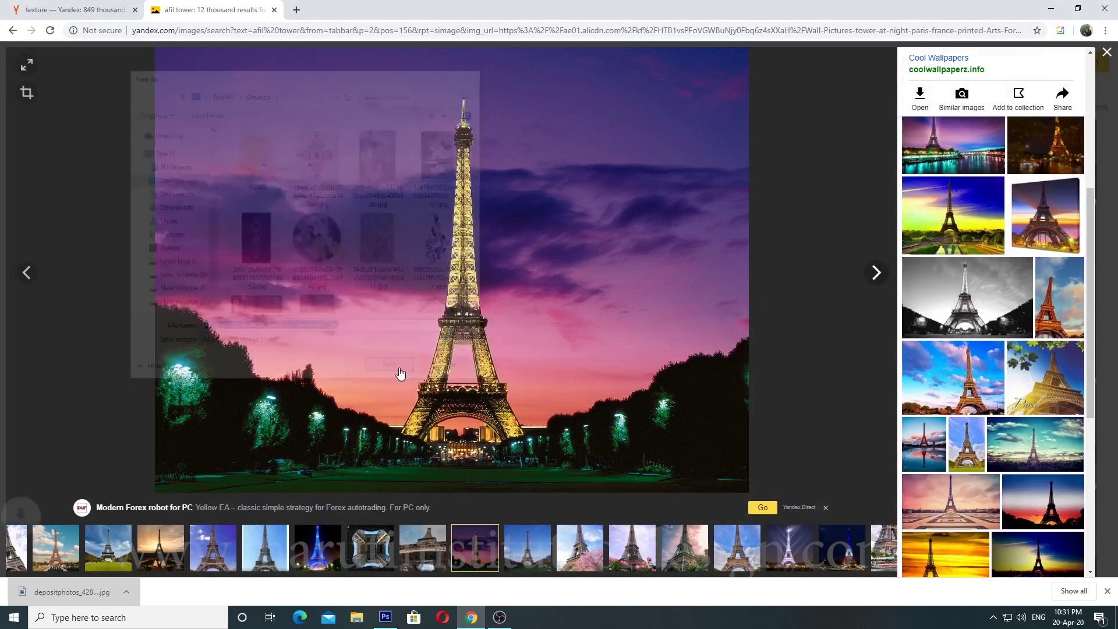
Step: Open the downloaded Eiffel Tower night image in Photoshop and paste a copy of it into the Untitled-1 document
left_click_drag(64, 591, 1023, 372)
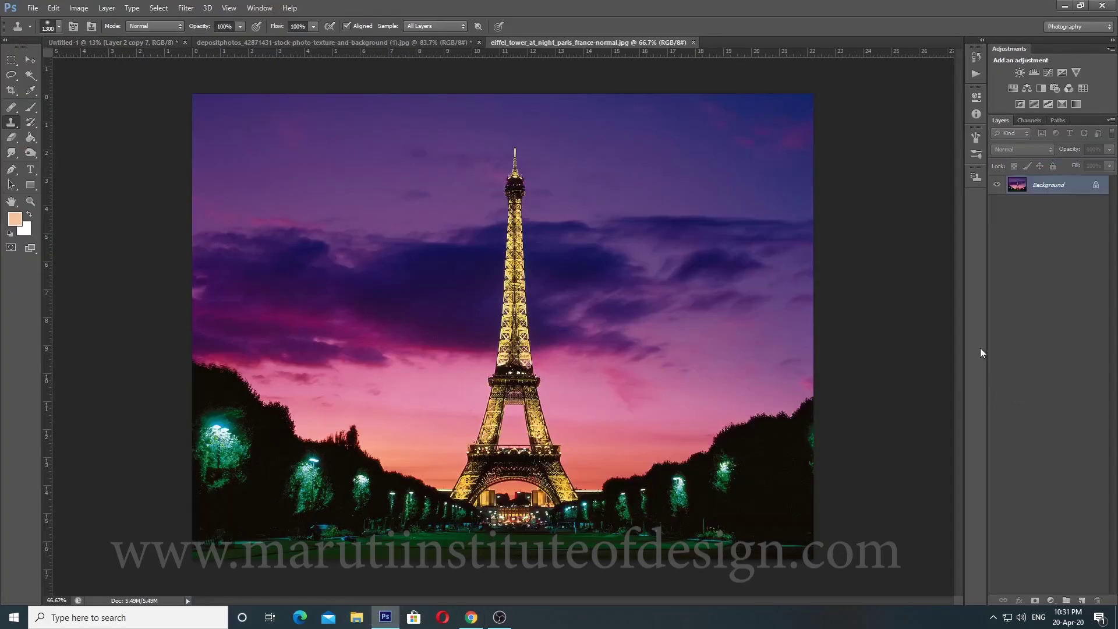
key("ctrl+Tab")
key("ctrl+v")
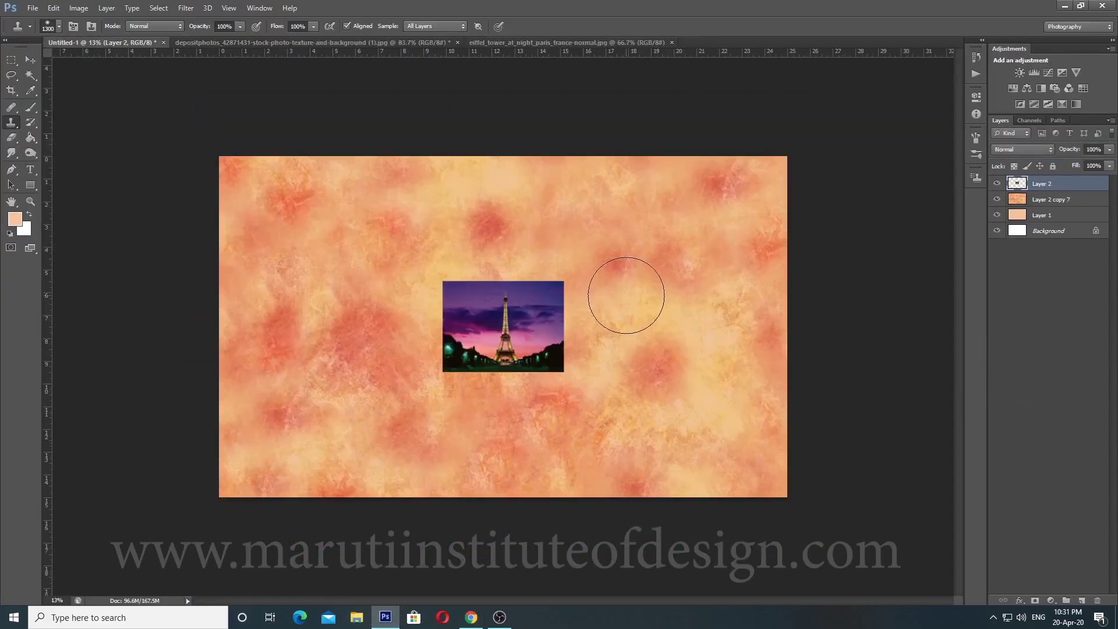
Step: Scale the pasted Eiffel Tower picture from its centre to about twice its size
scroll(536, 380, "up", 3)
key("ctrl+t")
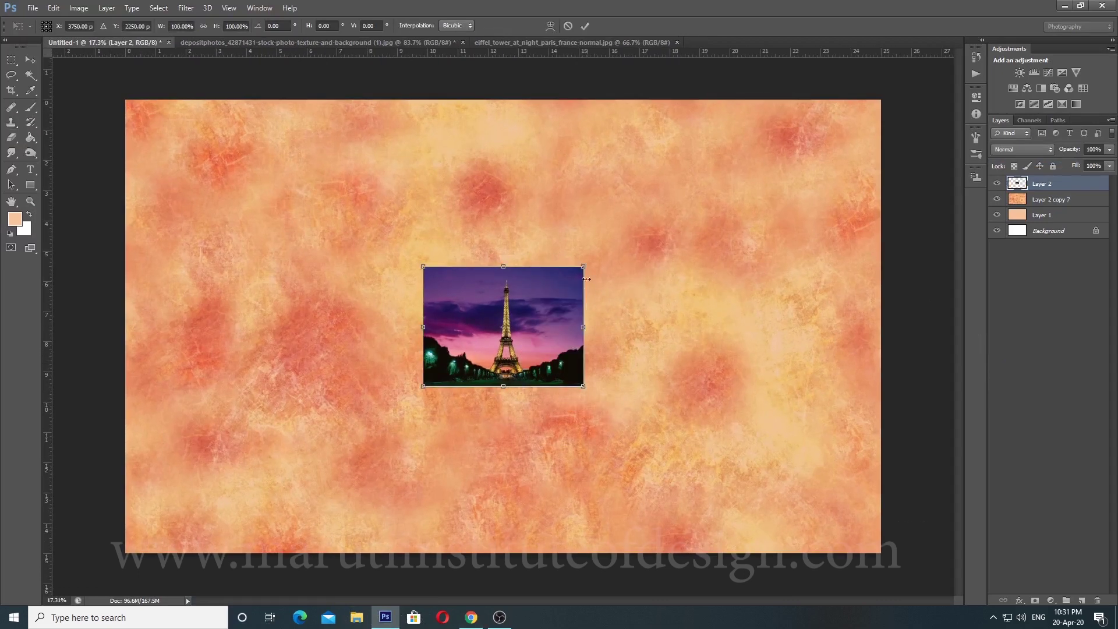
left_click_drag(590, 265, 662, 208)
key("Return")
key("s")
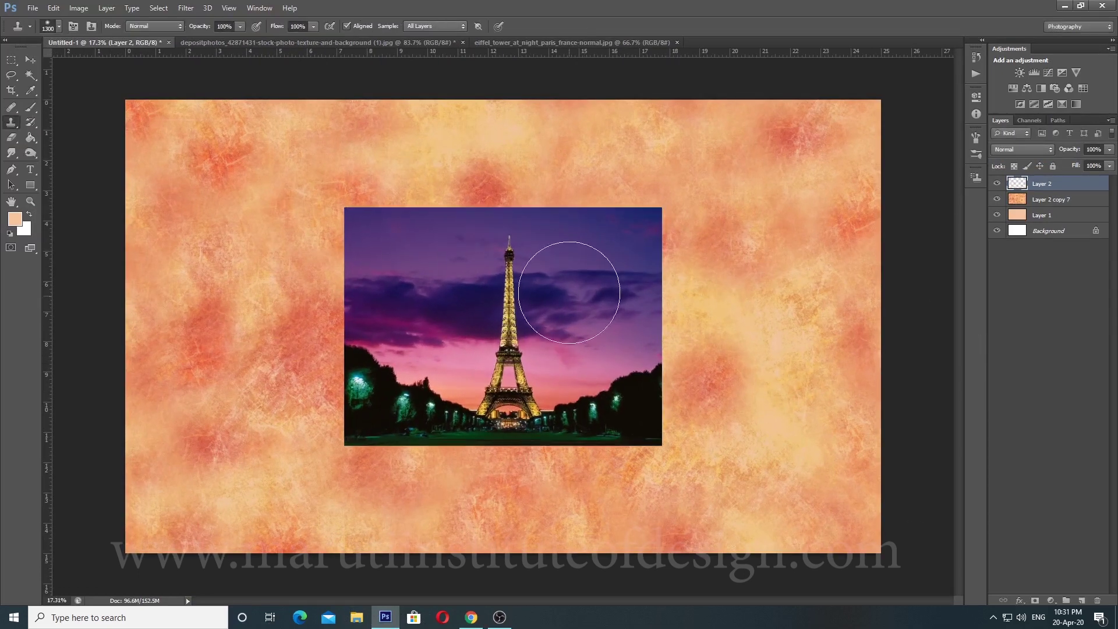
Step: Erase the outer edges of the Eiffel Tower picture with the Eraser tool and a soft 1000 px brush
left_click(11, 138)
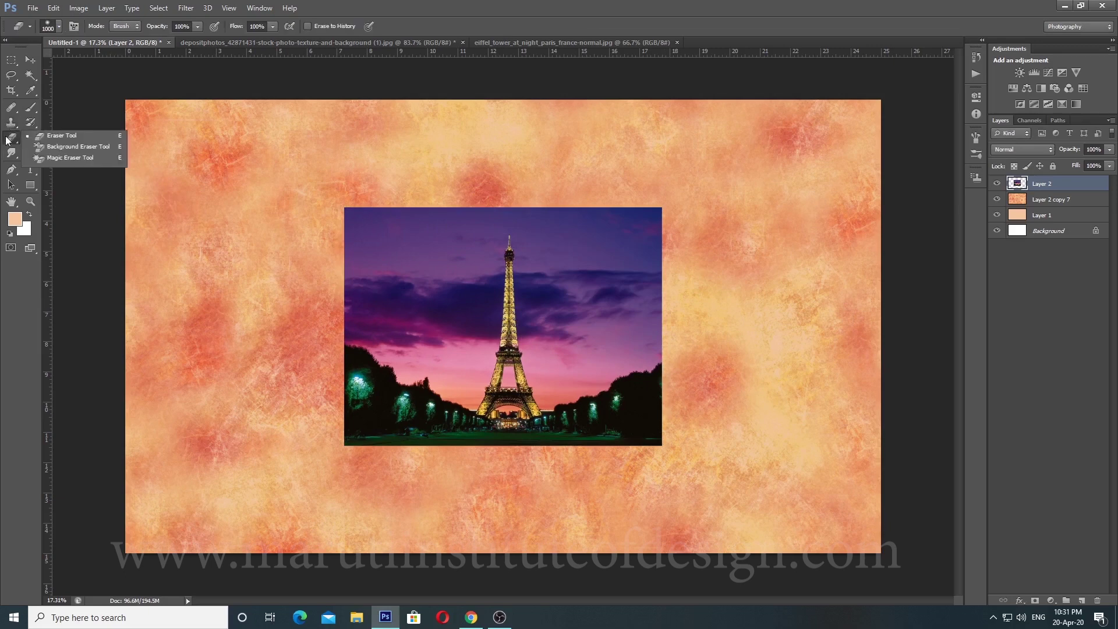
left_click(44, 132)
right_click(11, 140)
left_click(45, 136)
key("bracketleft")
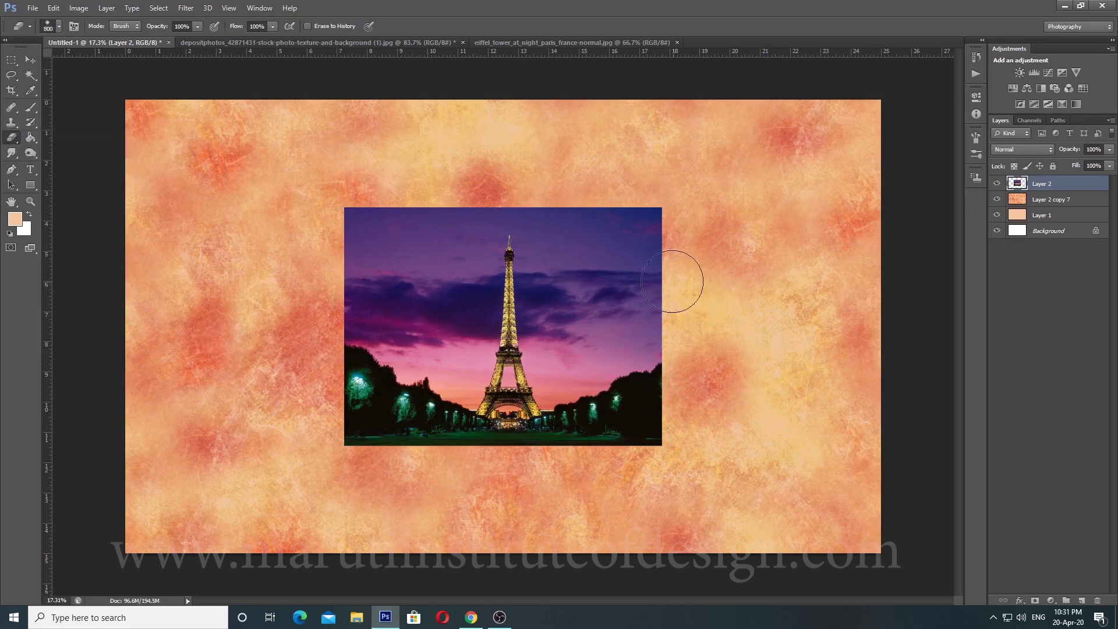
key("bracketright")
mouse_move(656, 191)
left_mouse_down()
mouse_move(673, 466)
mouse_move(667, 452)
mouse_move(320, 453)
left_mouse_up()
left_click_drag(342, 231, 304, 530)
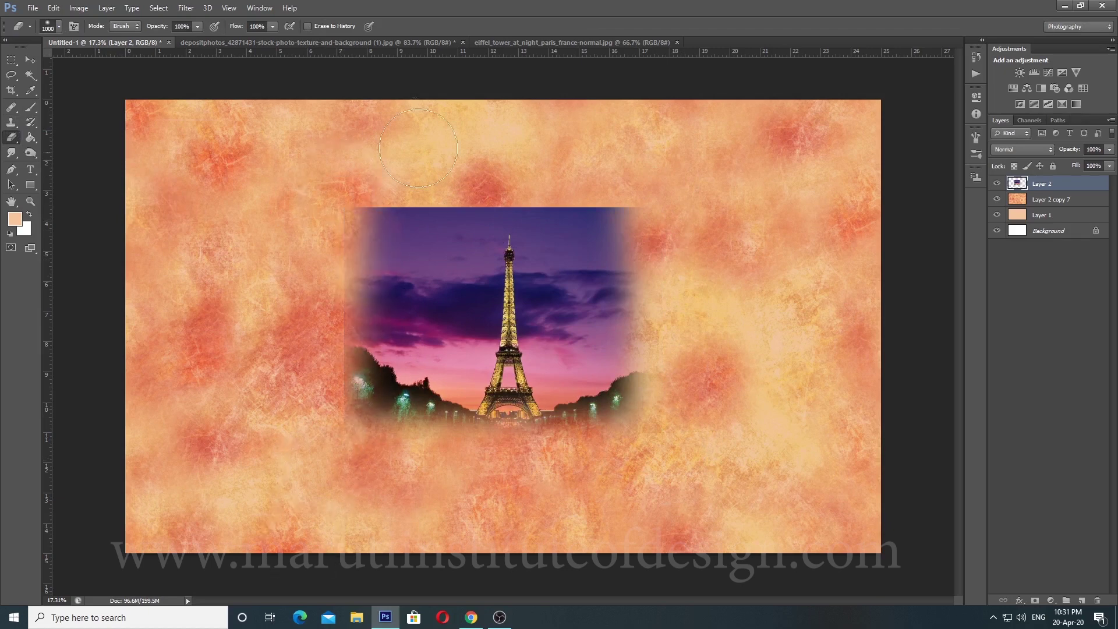
Step: Erase the remaining sky, trees and ground around the tower, working closer in with 700 and 600 px brushes
left_click_drag(376, 239, 323, 487)
mouse_move(371, 305)
left_mouse_down()
mouse_move(396, 321)
mouse_move(400, 431)
mouse_move(412, 252)
mouse_move(345, 488)
mouse_move(411, 293)
mouse_move(397, 402)
mouse_move(401, 342)
mouse_move(431, 249)
mouse_move(404, 407)
mouse_move(453, 195)
mouse_move(416, 351)
mouse_move(438, 300)
mouse_move(431, 355)
mouse_move(444, 328)
mouse_move(428, 222)
mouse_move(486, 191)
mouse_move(702, 198)
mouse_move(634, 319)
mouse_move(586, 339)
mouse_move(562, 405)
mouse_move(569, 288)
mouse_move(578, 341)
mouse_move(573, 207)
mouse_move(567, 292)
mouse_move(552, 313)
mouse_move(584, 159)
mouse_move(559, 327)
mouse_move(515, 329)
left_mouse_up()
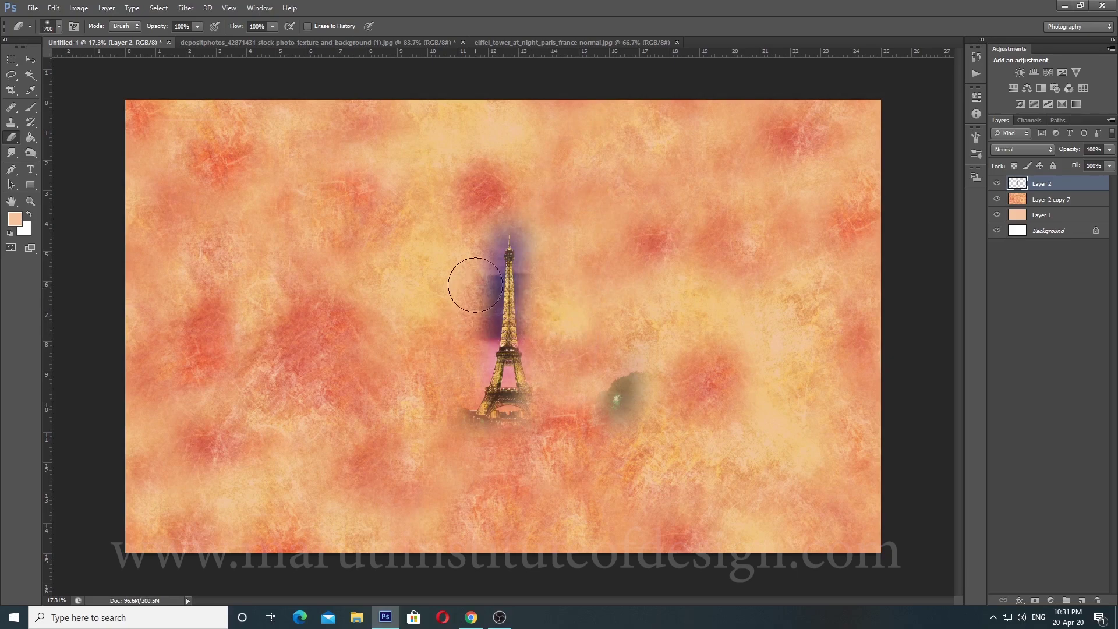
mouse_move(475, 285)
left_mouse_down()
mouse_move(465, 318)
mouse_move(478, 277)
mouse_move(451, 418)
left_mouse_up()
key("bracketleft")
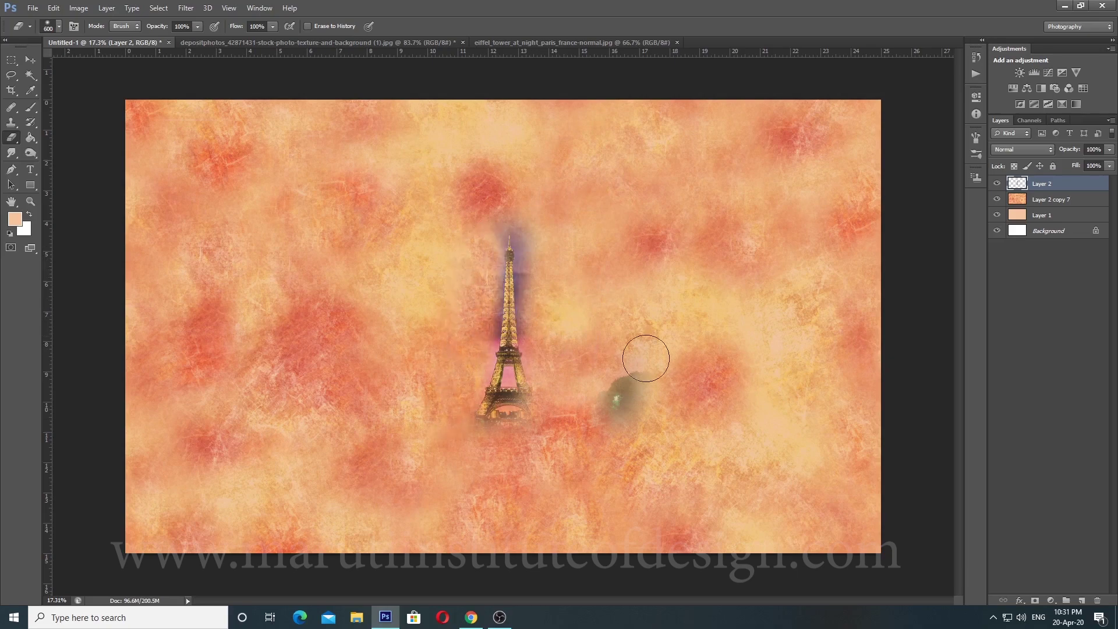
mouse_move(646, 358)
left_mouse_down()
mouse_move(611, 430)
mouse_move(579, 460)
left_mouse_up()
key("ctrl+plus")
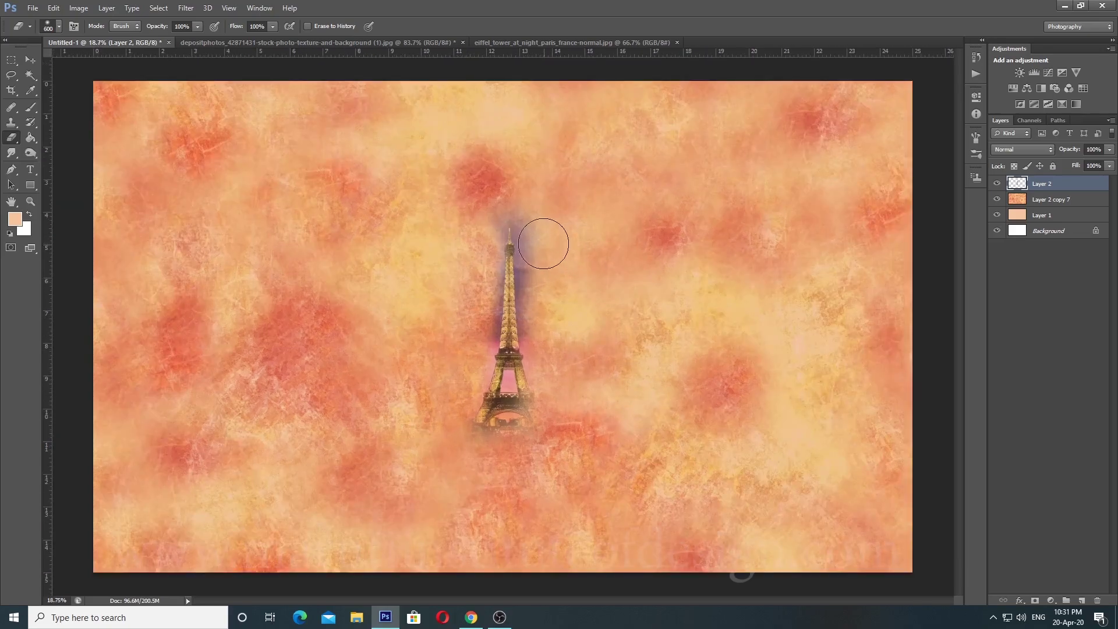
mouse_move(543, 244)
left_mouse_down()
mouse_move(542, 343)
mouse_move(556, 302)
mouse_move(520, 198)
left_mouse_up()
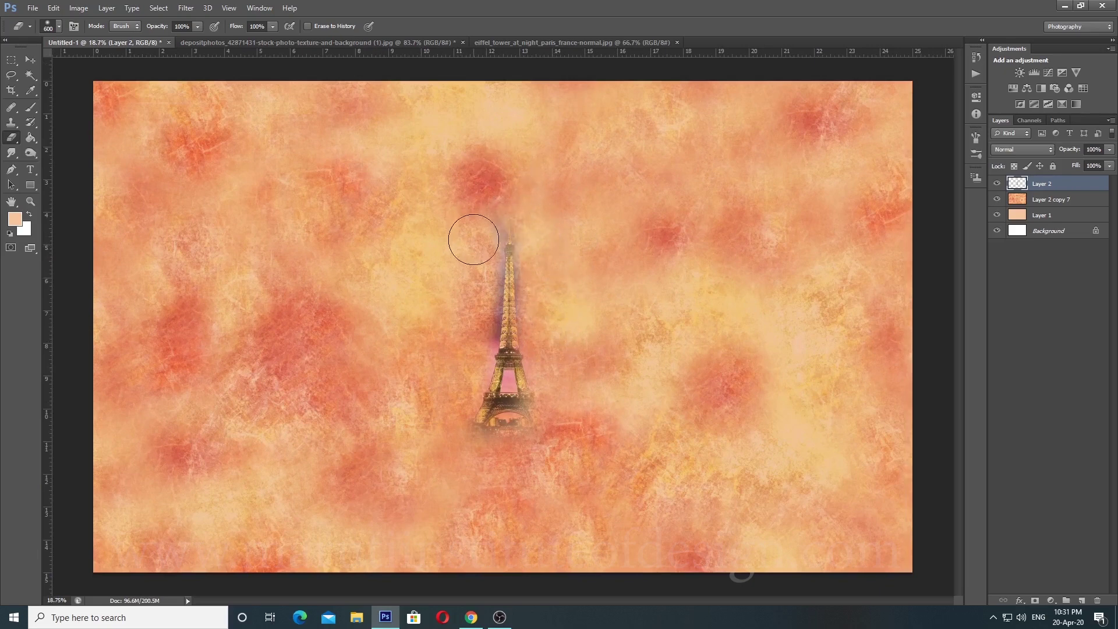
Step: Set the blending mode of the tower layer, Layer 2, to Hard Light
scroll(517, 425, "down", 3)
scroll(536, 435, "up", 4)
scroll(539, 414, "down", 2)
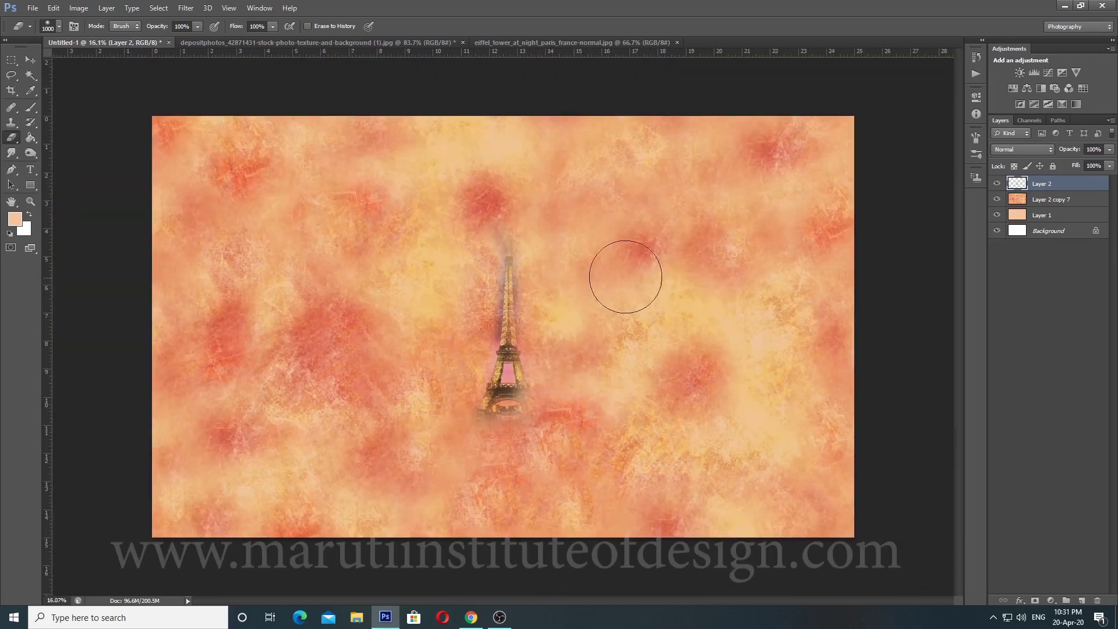
scroll(609, 315, "down", 1)
scroll(609, 314, "up", 1)
scroll(1026, 149, "down", 6)
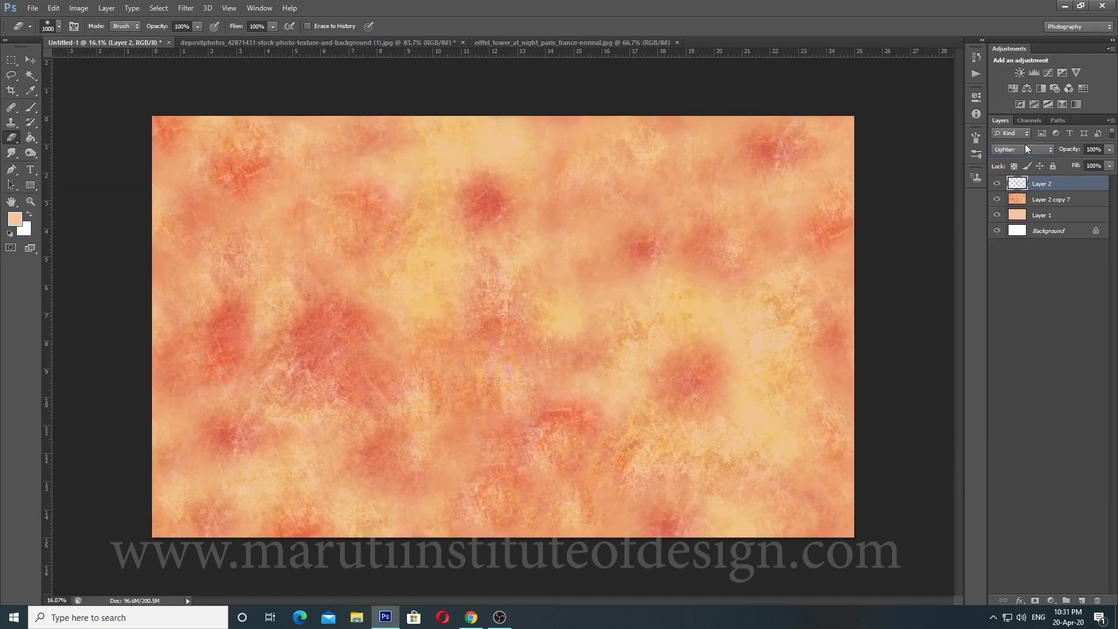
scroll(1027, 149, "down", 5)
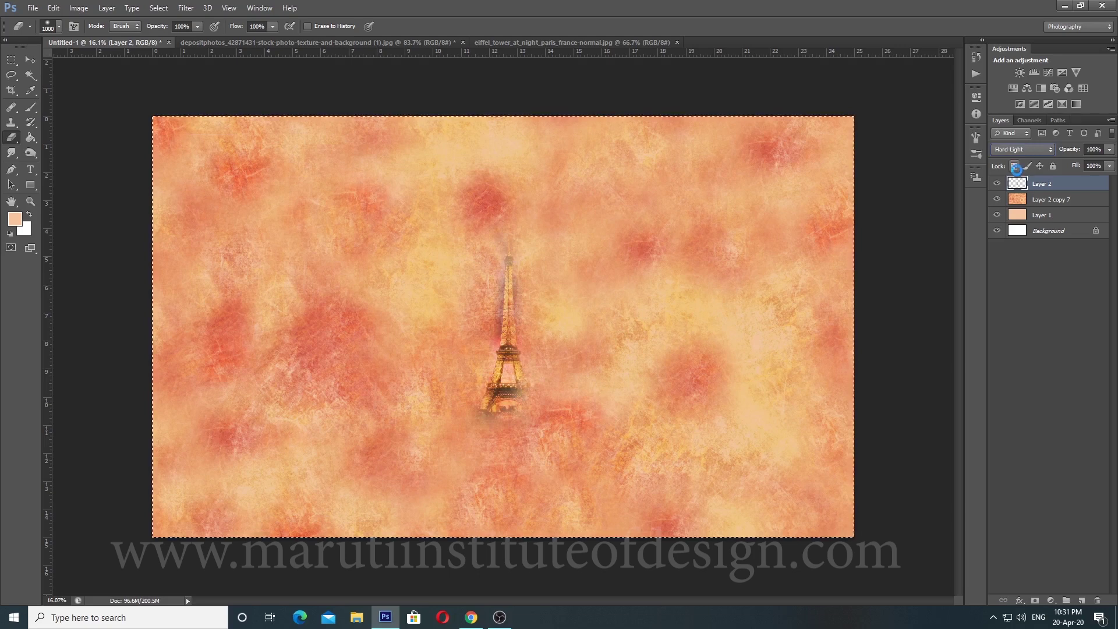
Step: Apply the Offset filter with Wrap Around to the tower layer so the tower is split across the canvas's lower side edges
key("ctrl+x")
key("ctrl+v")
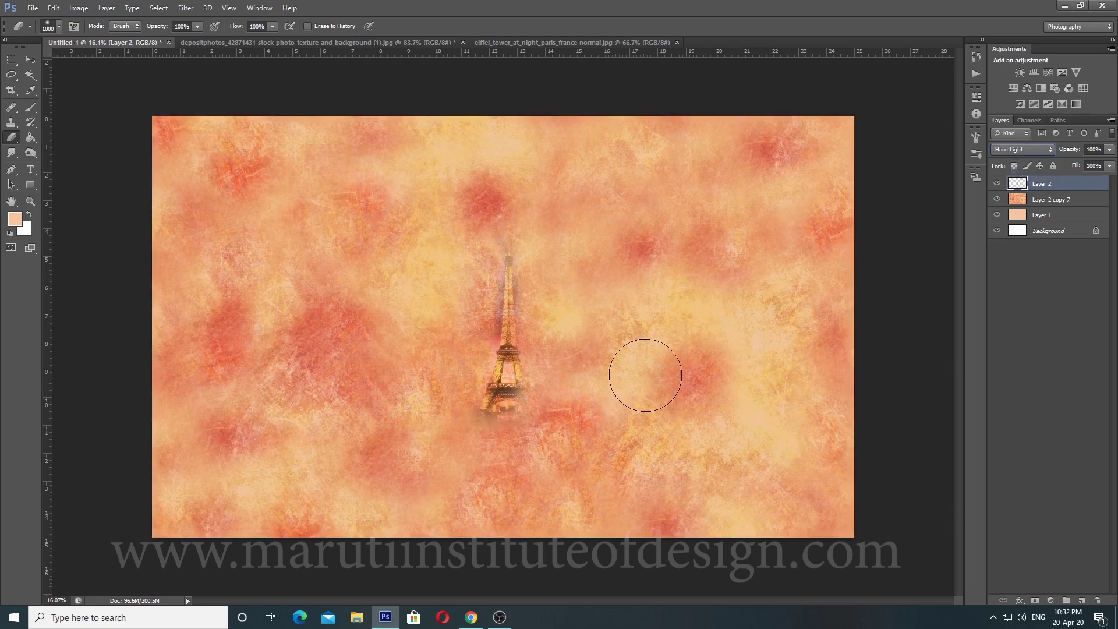
left_click(186, 8)
mouse_move(224, 215)
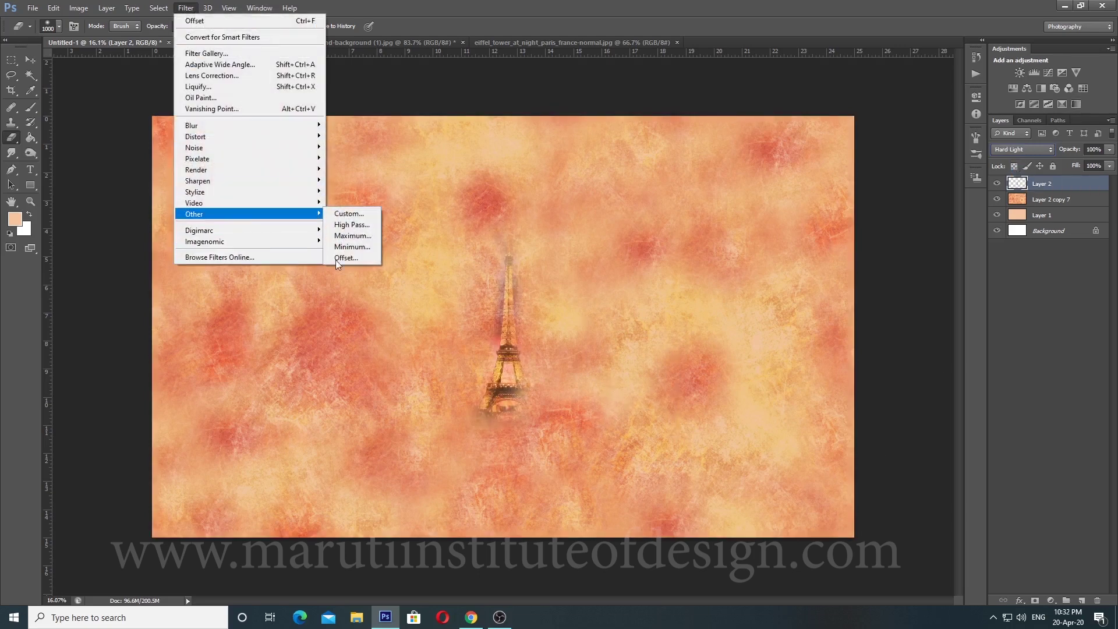
left_click(348, 257)
left_click_drag(586, 340, 170, 532)
key("Return")
key("e")
Step: Duplicate the tower layer and offset the copy by about +3438 px horizontally and +2750 px vertically, near the canvas centre
key("ctrl+j")
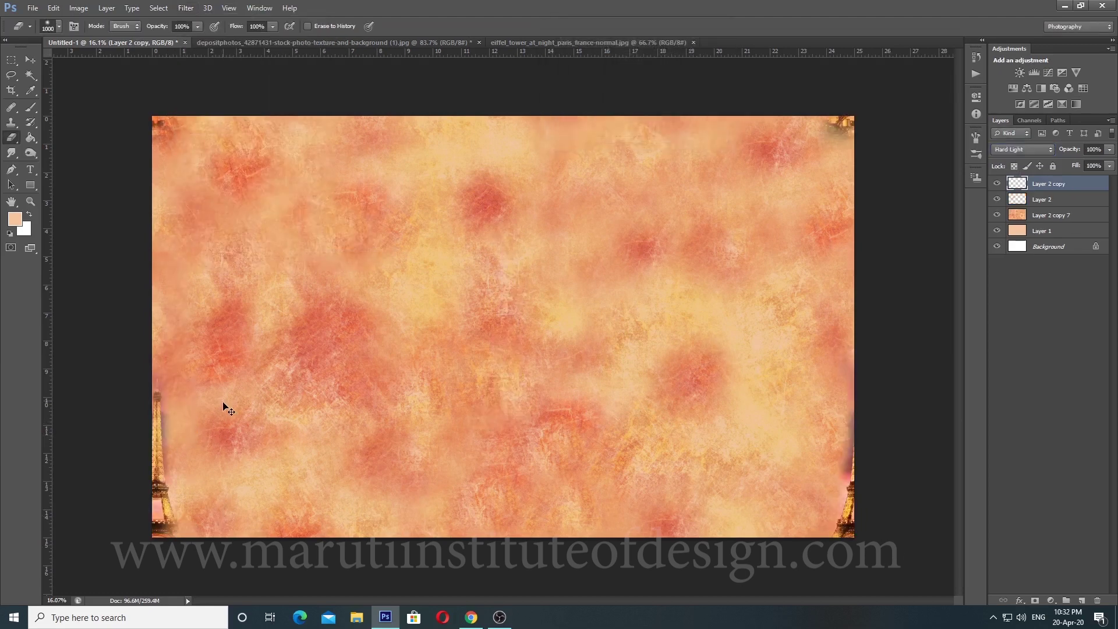
key("ctrl+alt+f")
left_click_drag(524, 318, 498, 373)
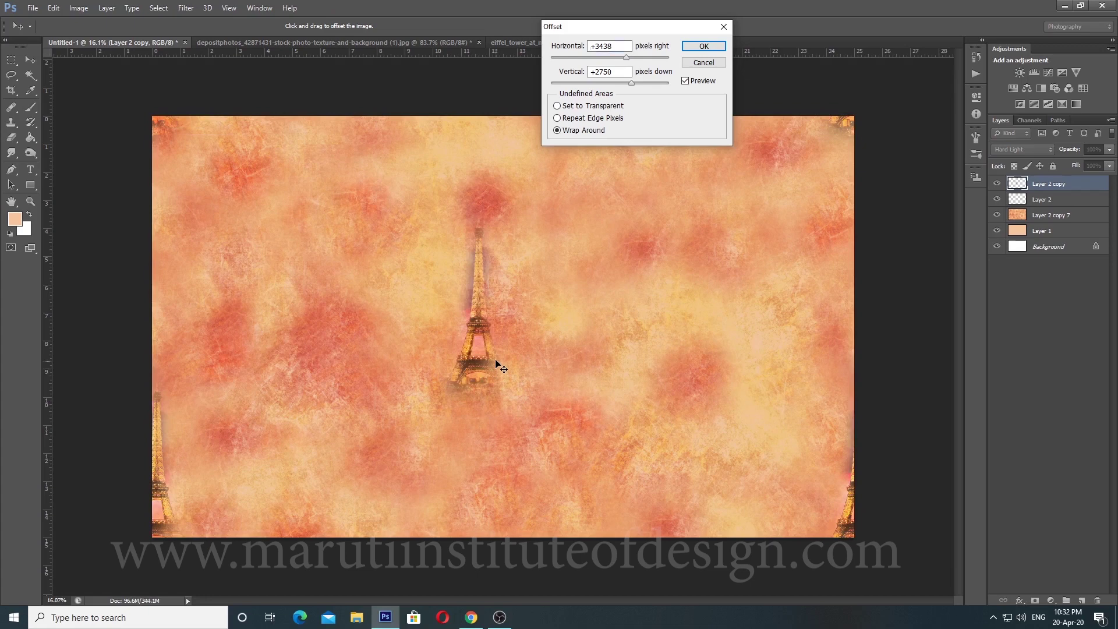
key("Return")
Step: Rotate the central tower copy by about 42 degrees
key("ctrl+t")
left_click_drag(661, 332, 592, 417)
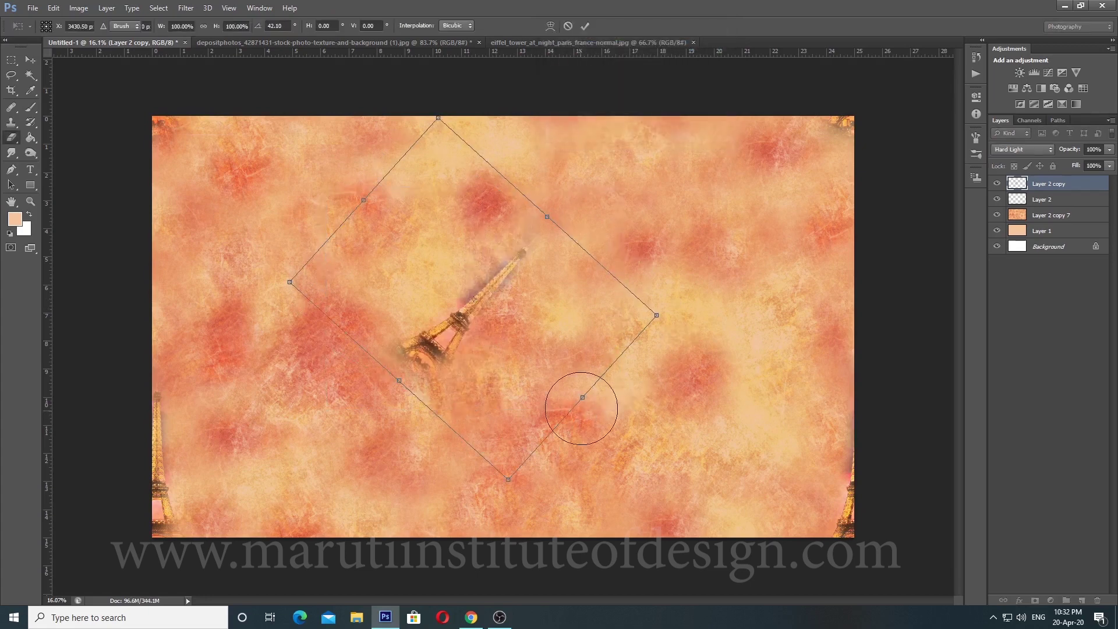
key("Return")
Step: Duplicate the slanted central tower and rotate the copy so its tip points to the upper left
key("ctrl+j")
key("ctrl+t")
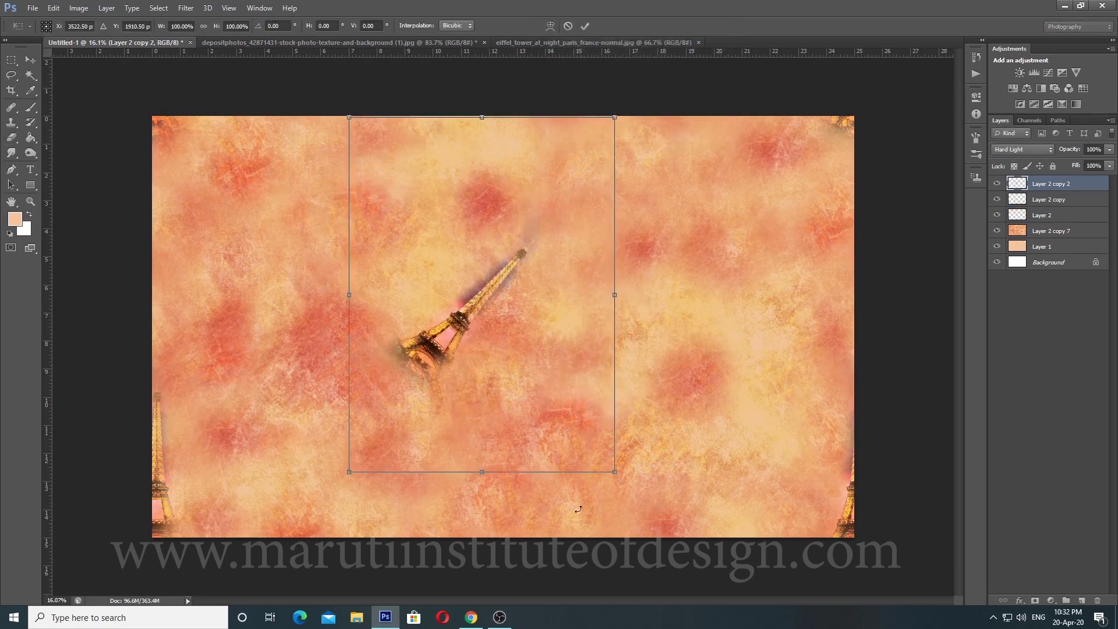
left_click_drag(568, 484, 527, 247)
key("Return")
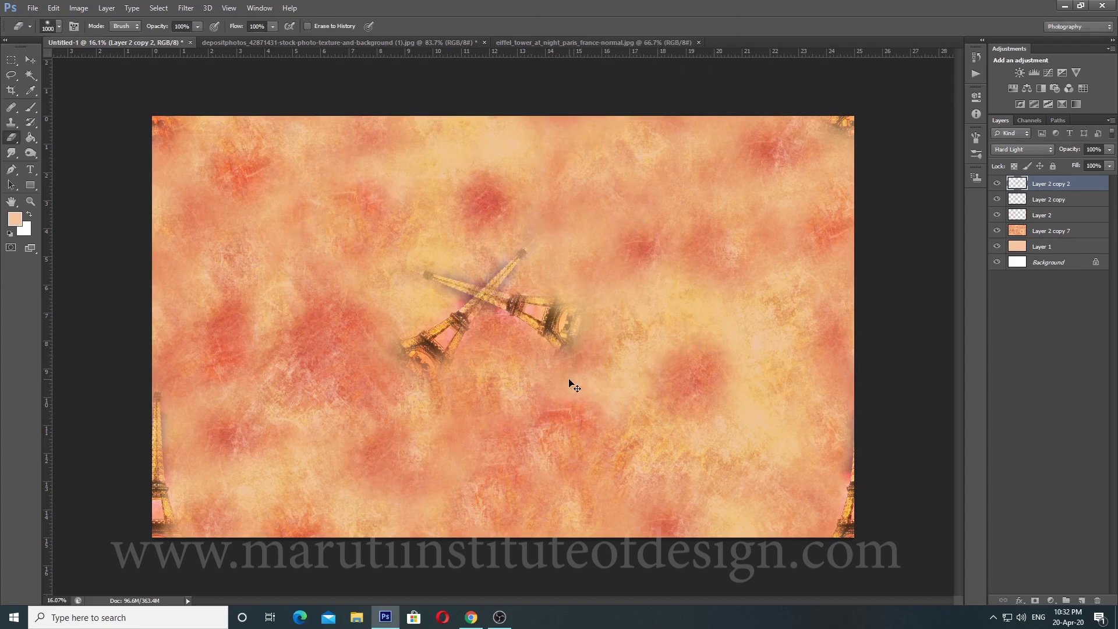
Step: Offset the new tower copy with Wrap Around to the upper-right area of the canvas
key("ctrl+alt+f")
left_click_drag(549, 367, 761, 485)
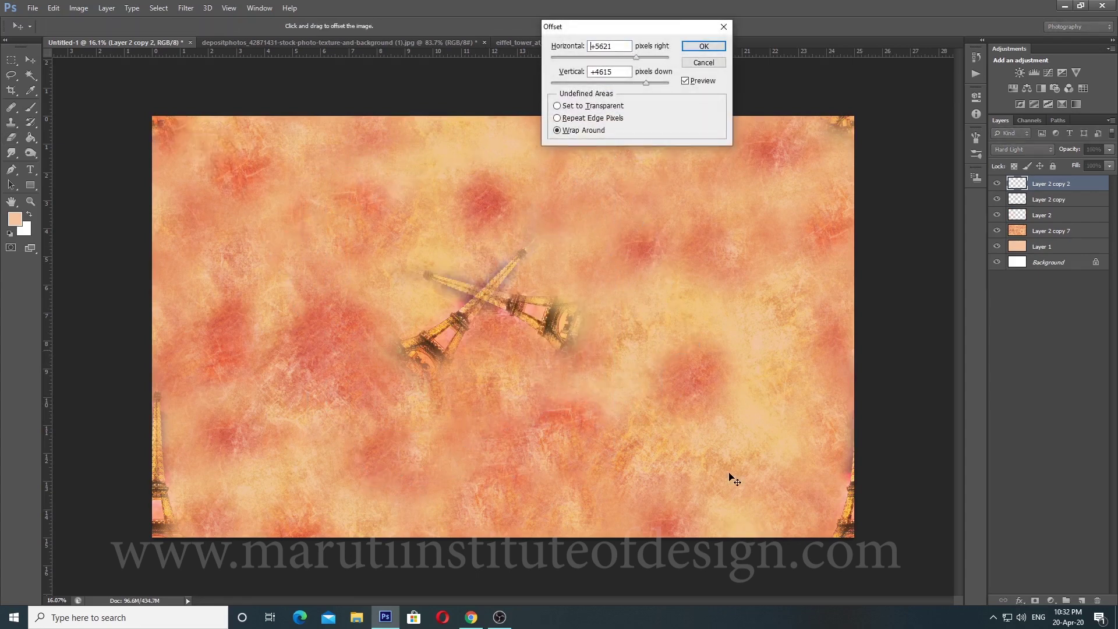
left_click_drag(456, 302, 246, 256)
left_click_drag(753, 213, 690, 269)
key("Return")
Step: Duplicate the upper-right tower and offset the copy with Wrap Around to the upper-left area of the canvas
scroll(702, 278, "down", 2)
scroll(702, 278, "up", 2)
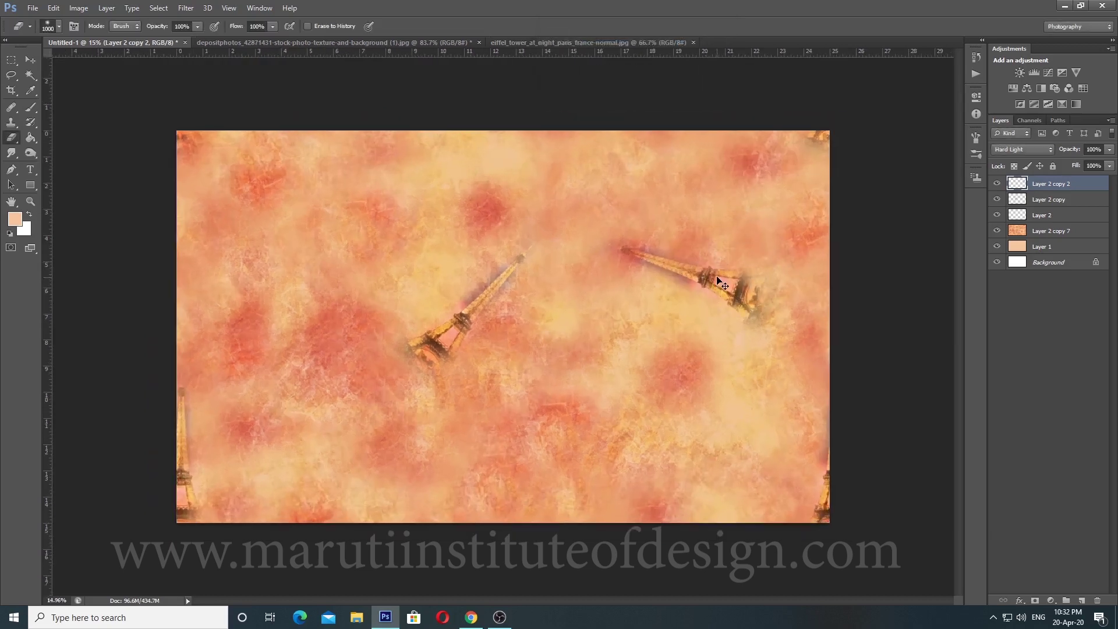
key("ctrl+j")
key("ctrl+alt+f")
left_click_drag(358, 282, 418, 330)
mouse_move(585, 228)
left_mouse_down()
mouse_move(577, 295)
mouse_move(369, 352)
mouse_move(326, 319)
mouse_move(361, 300)
mouse_move(385, 310)
mouse_move(343, 293)
mouse_move(391, 302)
mouse_move(364, 295)
left_mouse_up()
key("Return")
key("e")
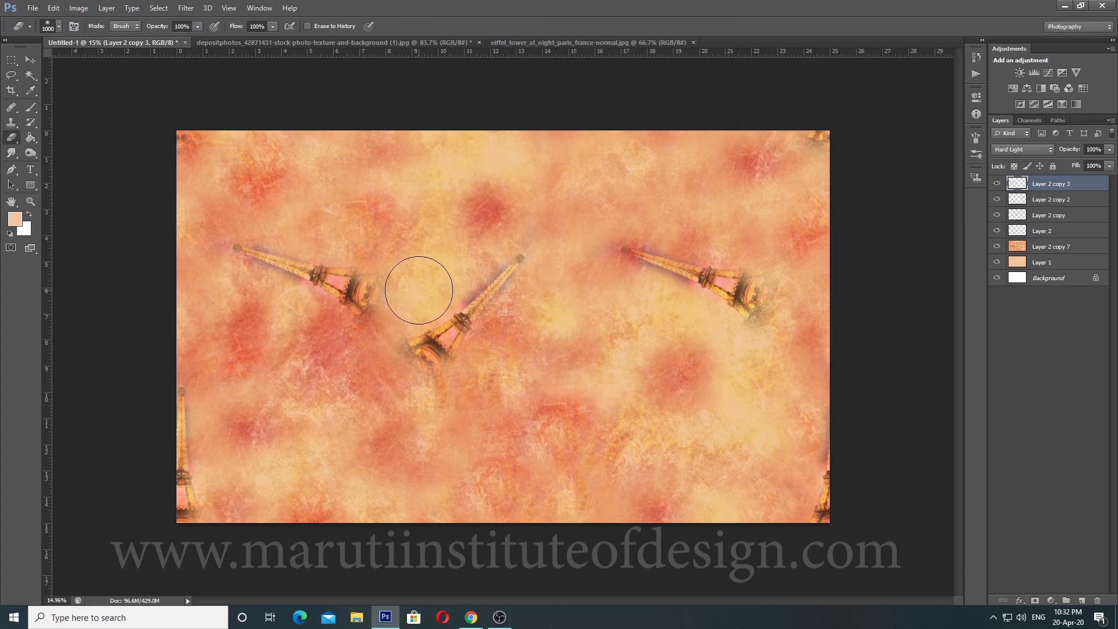
Step: Offset the upper-left tower copy by about +2801 px horizontally and +5534 px vertically, toward the canvas centre
key("ctrl+alt+f")
left_click_drag(432, 294, 569, 341)
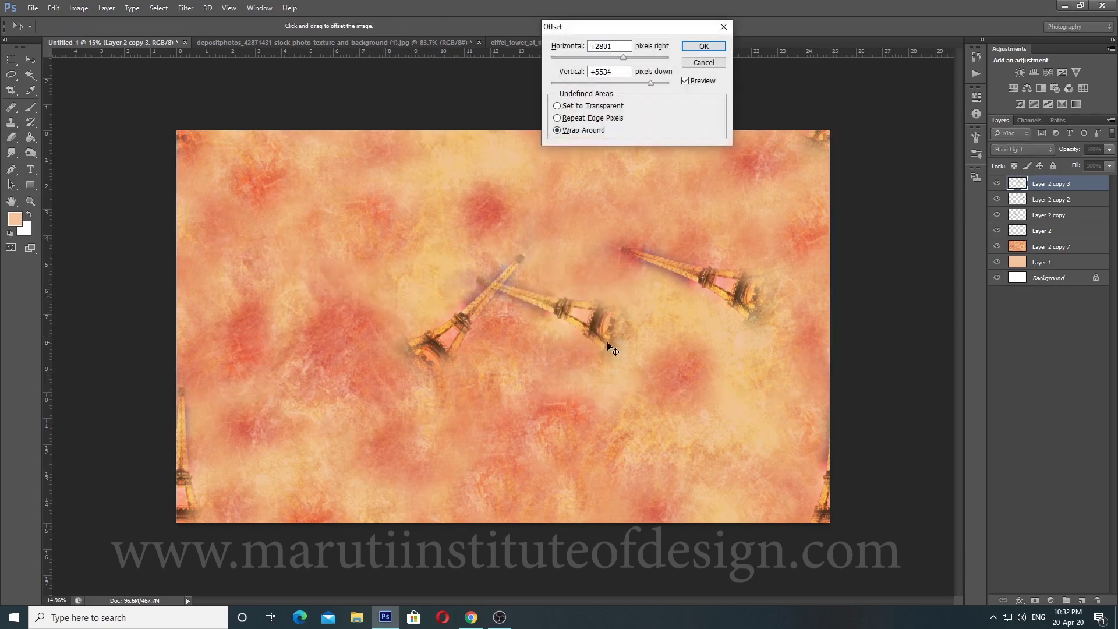
key("Return")
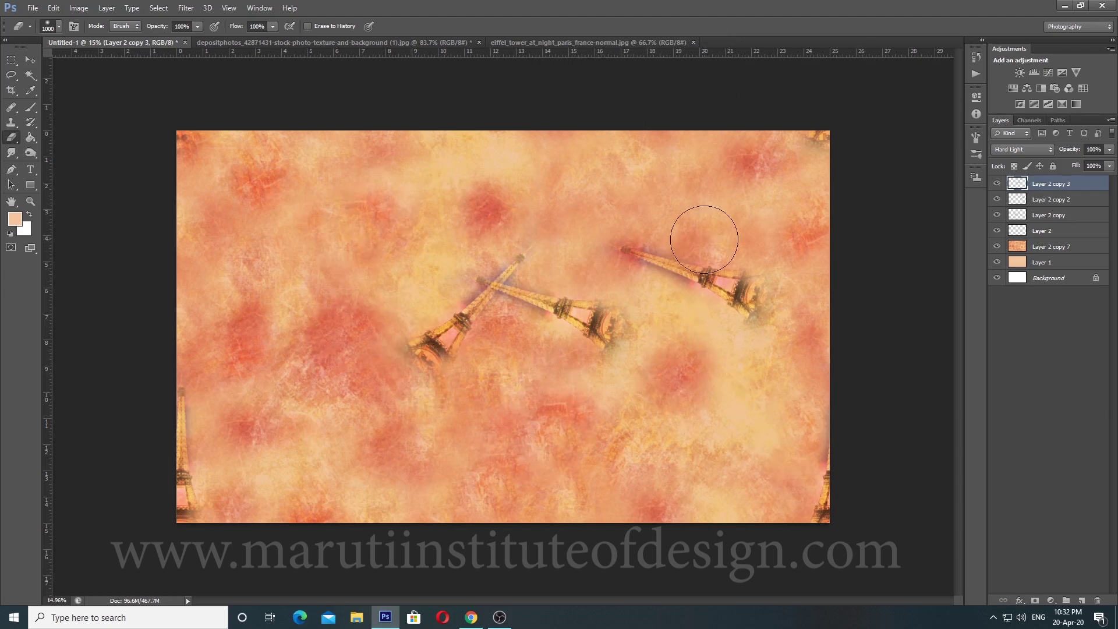
Step: Rotate the tower copy by about -163.7 degrees and move it to the upper-left area of the canvas
key("ctrl+t")
key("Return")
key("ctrl+t")
left_click_drag(679, 301, 379, 376)
left_click_drag(606, 329, 378, 226)
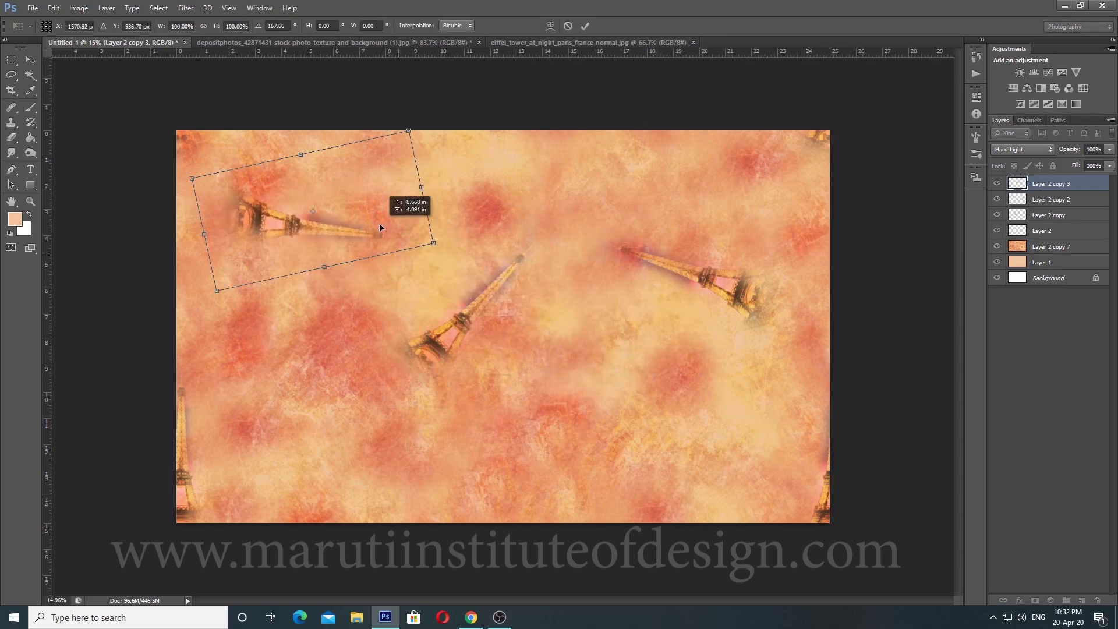
left_click_drag(405, 401, 308, 403)
left_click_drag(347, 275, 369, 291)
key("Return")
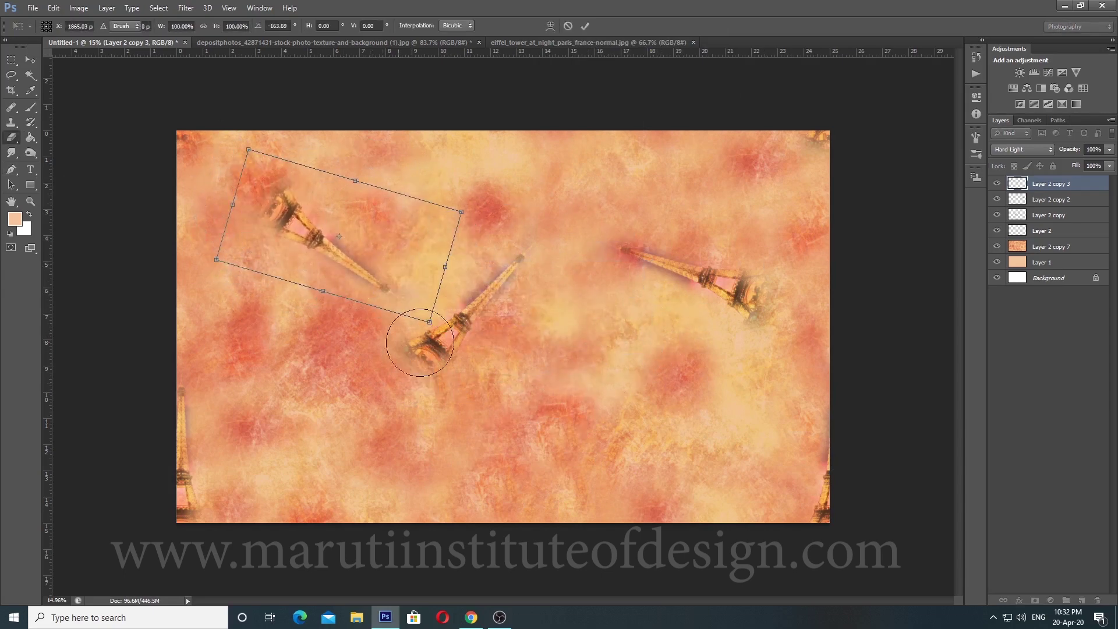
Step: Duplicate the upper-left tower, rotate the copy by about 166 degrees and move it to the lower-right area of the canvas
scroll(478, 335, "down", 1)
scroll(507, 332, "up", 1)
key("ctrl+j")
key("ctrl+t")
left_click_drag(224, 156, 242, 216)
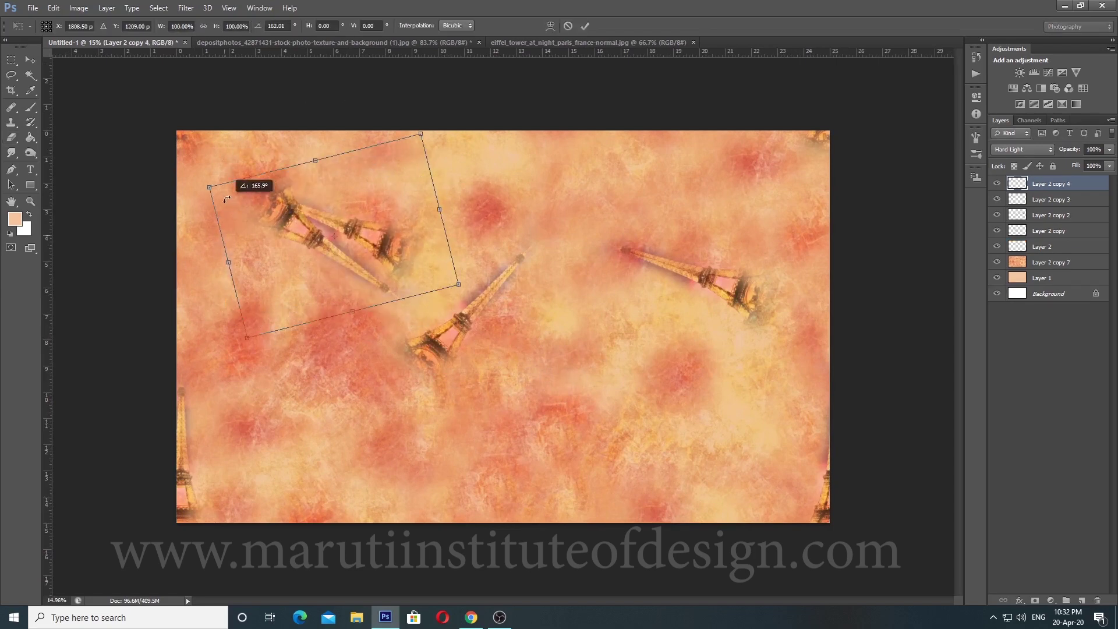
mouse_move(433, 276)
left_mouse_down()
mouse_move(645, 371)
mouse_move(686, 433)
mouse_move(711, 434)
left_mouse_up()
key("Return")
Step: Duplicate the lower-right tower, rotate the copy by about -166 degrees and move it to the lower-left area of the canvas
scroll(697, 432, "down", 1)
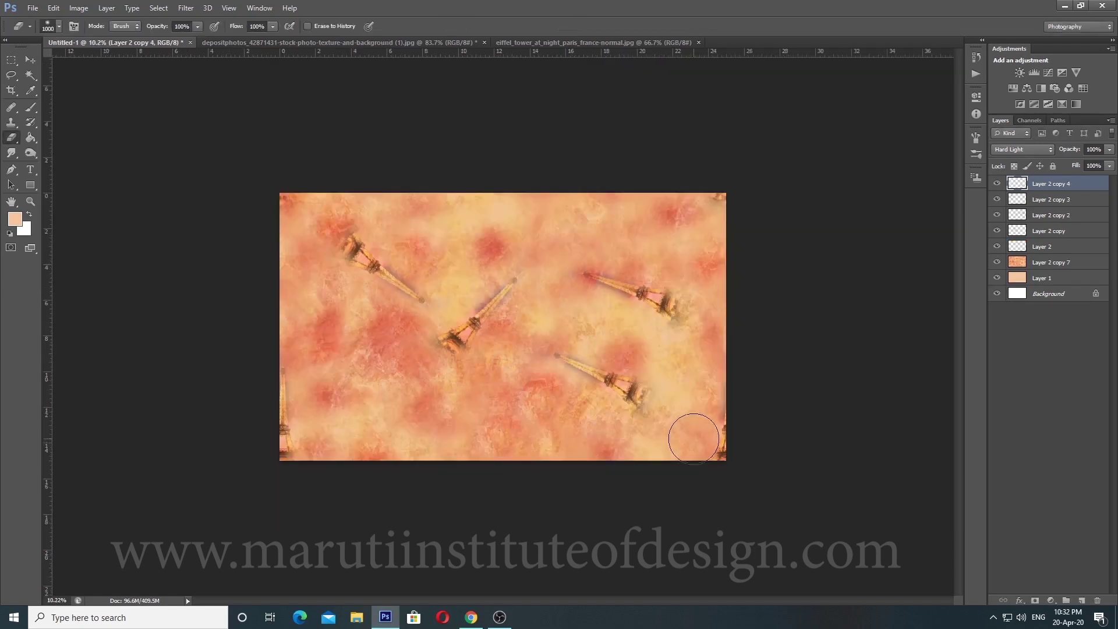
key("ctrl+j")
key("ctrl+t")
scroll(696, 436, "up", 1)
left_click_drag(757, 466, 740, 513)
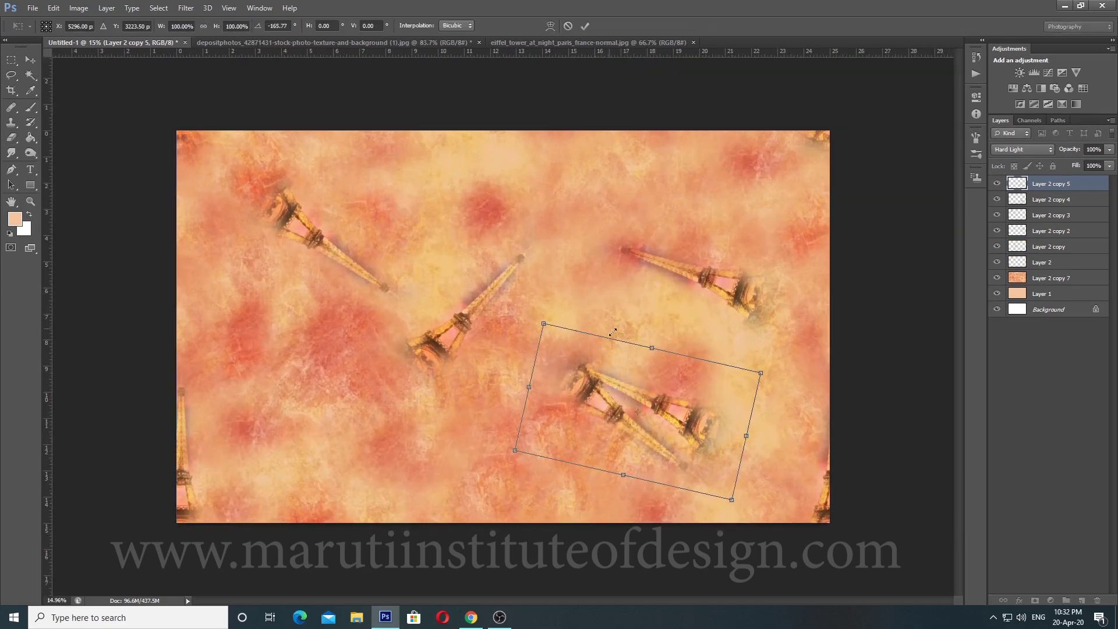
mouse_move(623, 419)
left_mouse_down()
mouse_move(365, 405)
mouse_move(348, 418)
left_mouse_up()
key("Return")
Step: Duplicate the lower-left tower and rotate the copy to a nearly upright angle
scroll(374, 396, "down", 1)
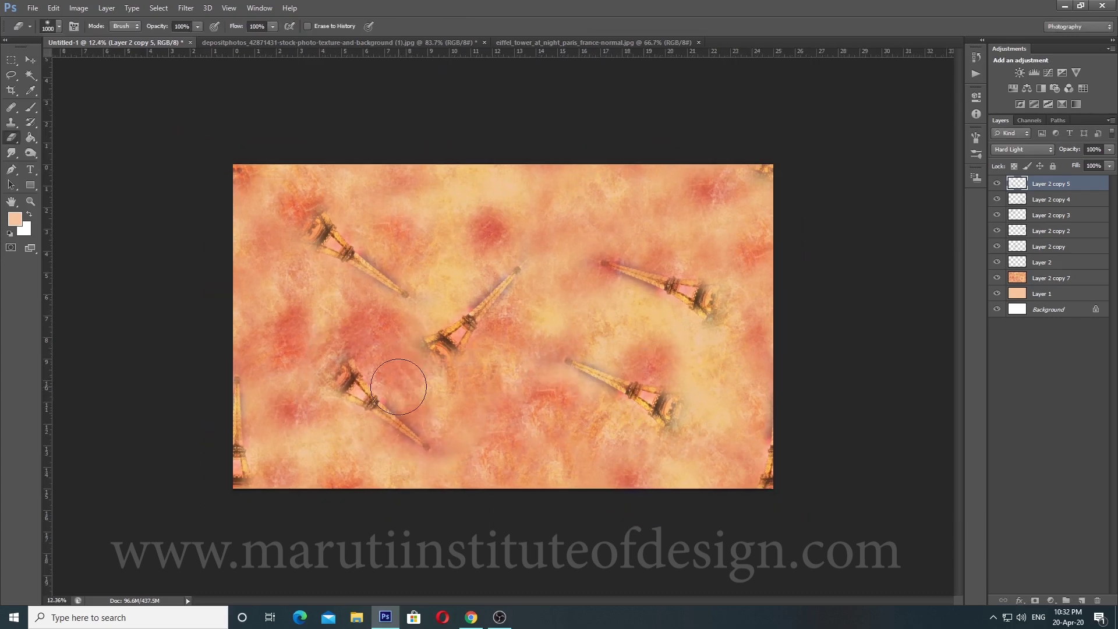
scroll(400, 389, "up", 1)
key("ctrl+j")
key("ctrl+t")
mouse_move(486, 507)
left_mouse_down()
mouse_move(385, 408)
mouse_move(542, 292)
mouse_move(584, 308)
mouse_move(520, 340)
left_mouse_up()
key("Return")
scroll(575, 314, "down", 1)
scroll(576, 314, "up", 1)
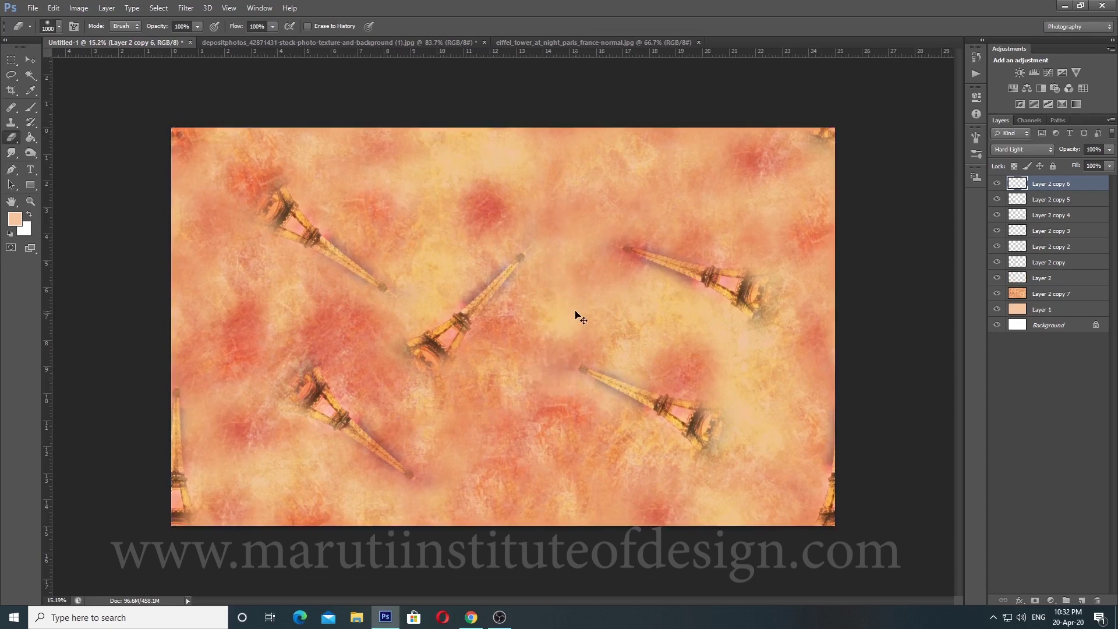
Step: Offset the nearly upright tower copy with Wrap Around to the canvas centre, overlapping the slanted tower
key("ctrl+alt+f")
left_click_drag(592, 237, 530, 366)
key("Return")
key("e")
key("ctrl+alt+f")
key("Return")
key("e")
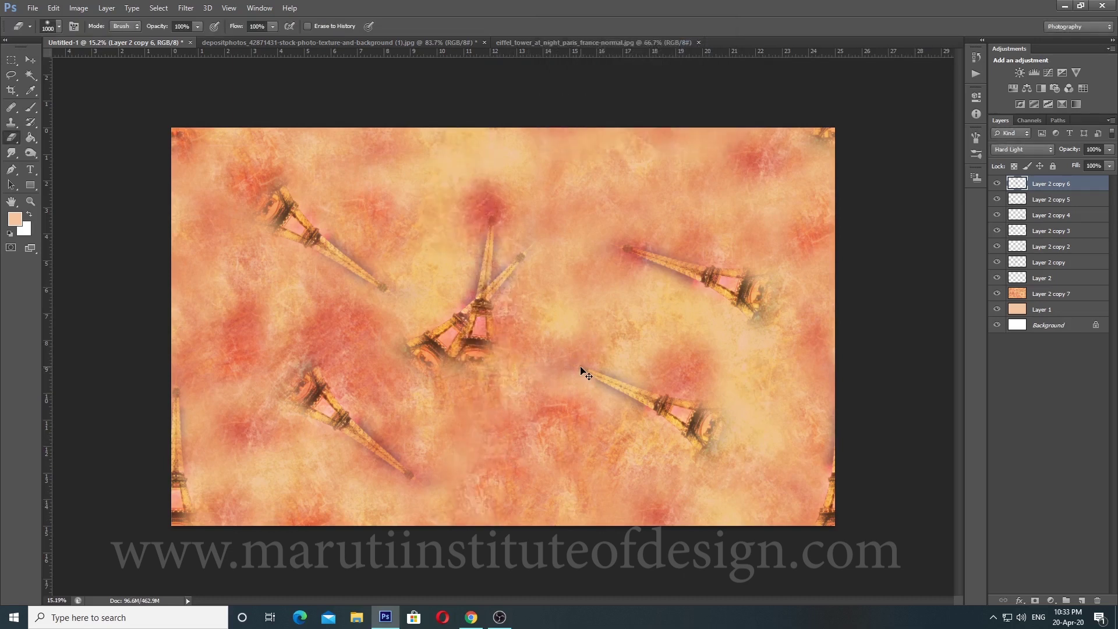
Step: Rotate the nearly upright central tower copy so it stands upside down with its base at the top
key("ctrl+t")
left_click_drag(608, 408, 293, 111)
key("Return")
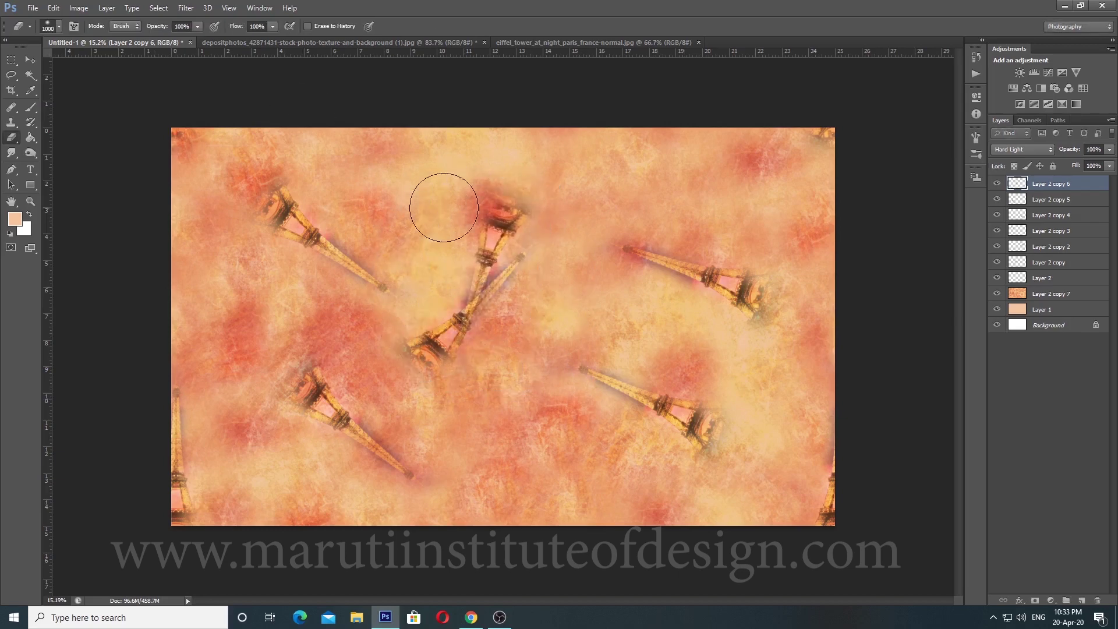
Step: Offset the upside-down central tower copy vertically with Wrap Around so it splits across the canvas's upper and lower edges
key("ctrl+alt+f")
key("Return")
key("e")
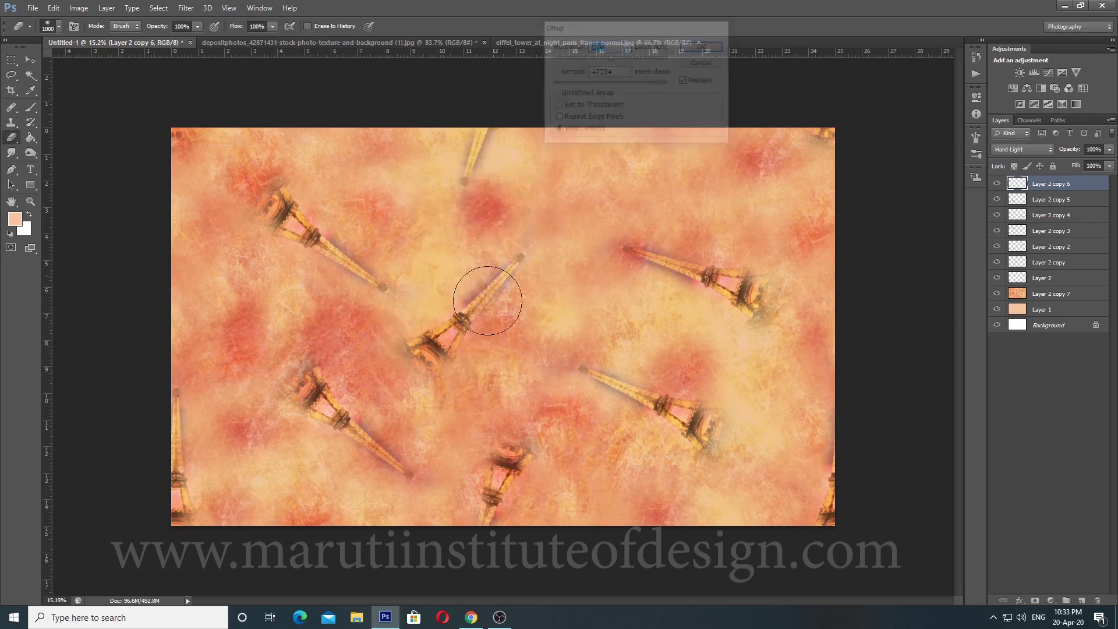
Step: Duplicate the slanted central tower's layer in place, directly over the original
key("ctrl+equal")
left_click(456, 322, "ctrl")
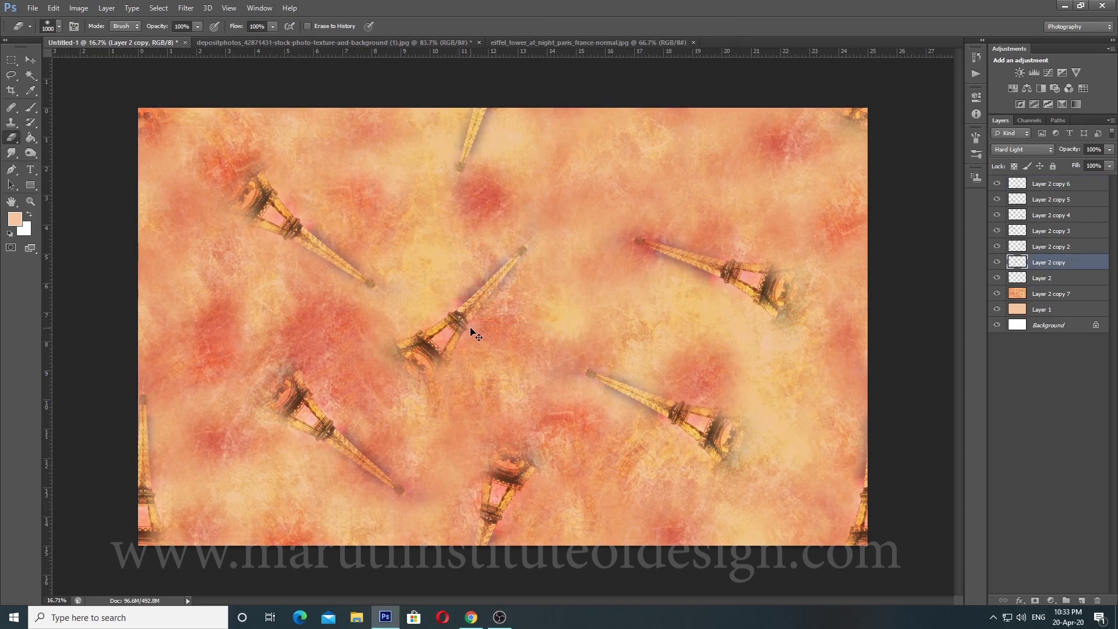
key("ctrl+j")
key("ctrl+t")
key("Return")
key("e")
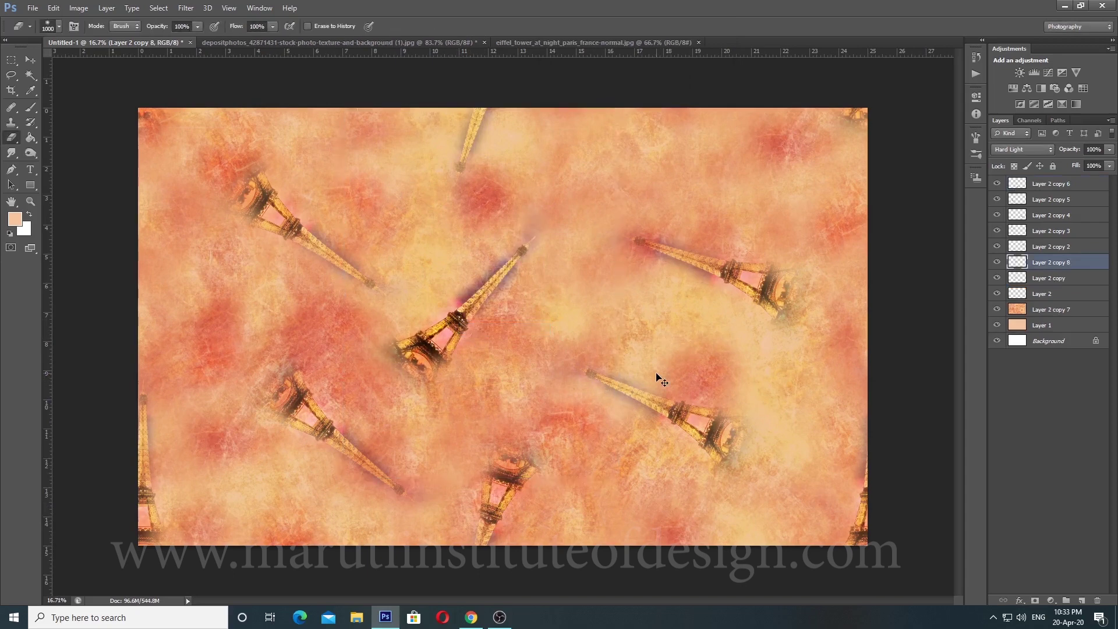
Step: Duplicate the slanted central tower again and rotate the copy so it stands nearly vertical with its base at the top
key("ctrl+j")
key("ctrl+t")
left_click_drag(657, 400, 252, 345)
key("Return")
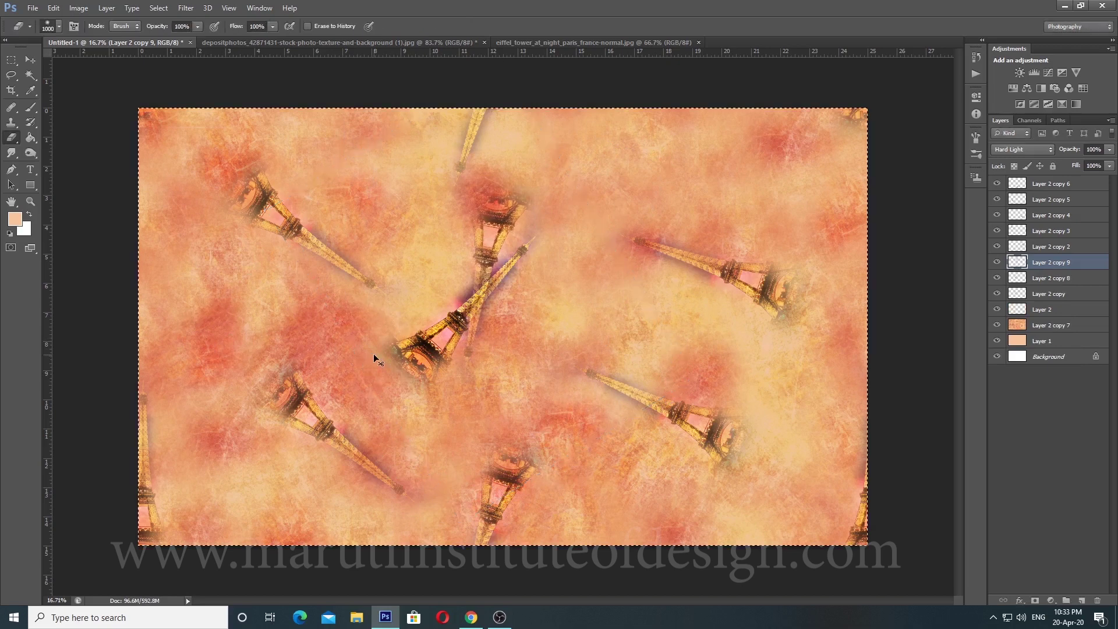
Step: Cut and paste the new upside-down tower copy, and offset it horizontally with Wrap Around so it splits across the canvas's side edges
key("ctrl+x")
key("ctrl+v")
key("ctrl+alt+f")
left_click_drag(620, 280, 829, 327)
key("Return")
key("e")
scroll(589, 356, "down", 2)
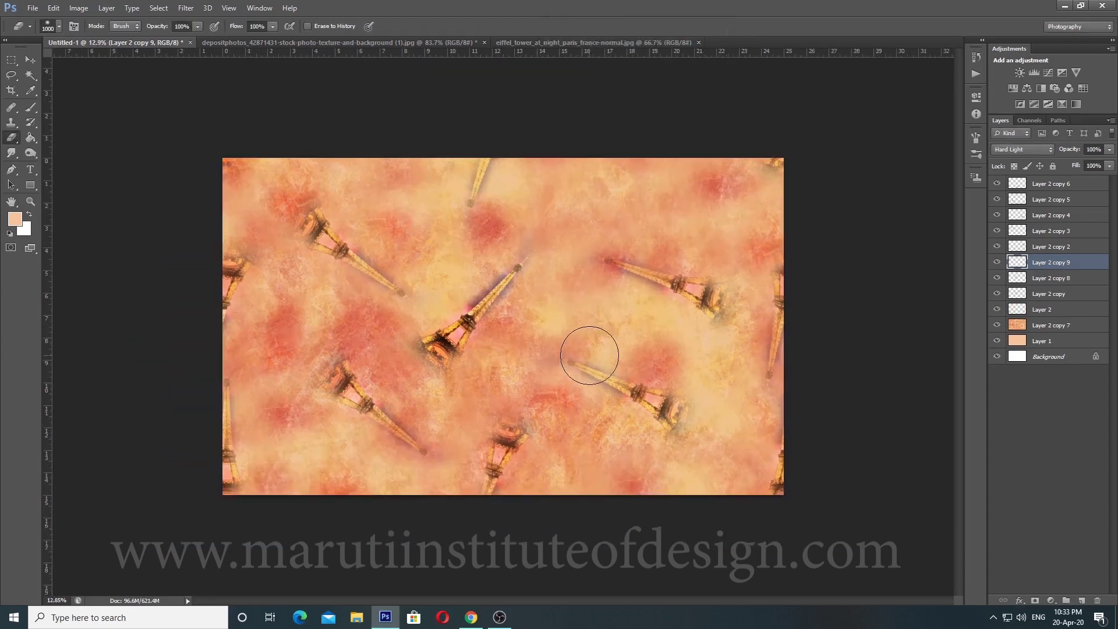
scroll(589, 356, "up", 1)
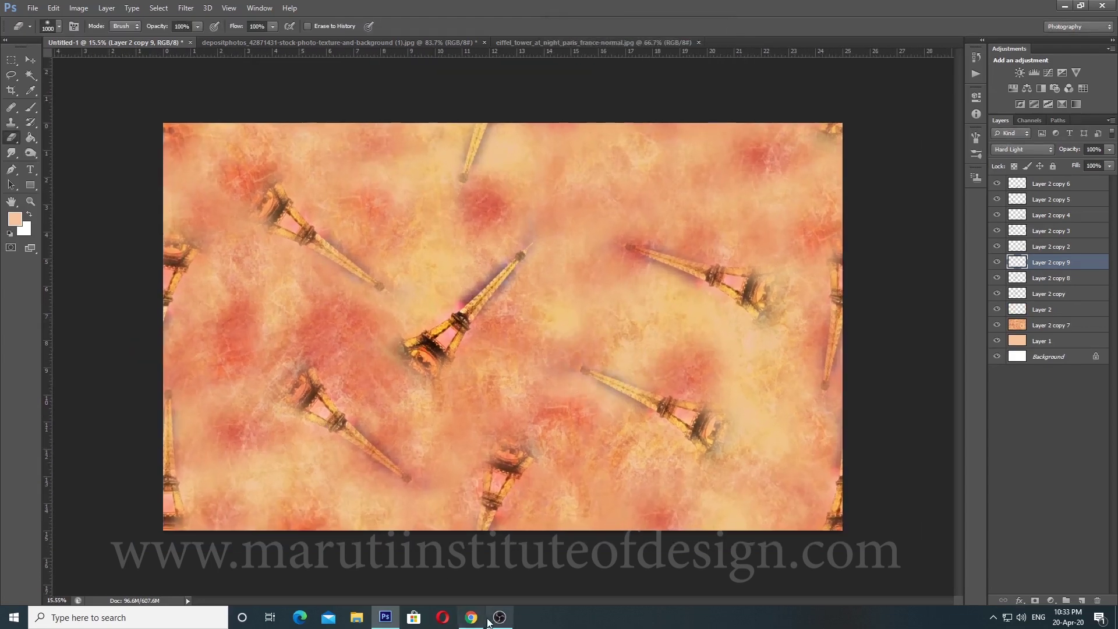
Step: Switch to Chrome, close the open image preview and search Yandex Images for "watercolor flower"
left_click(479, 620)
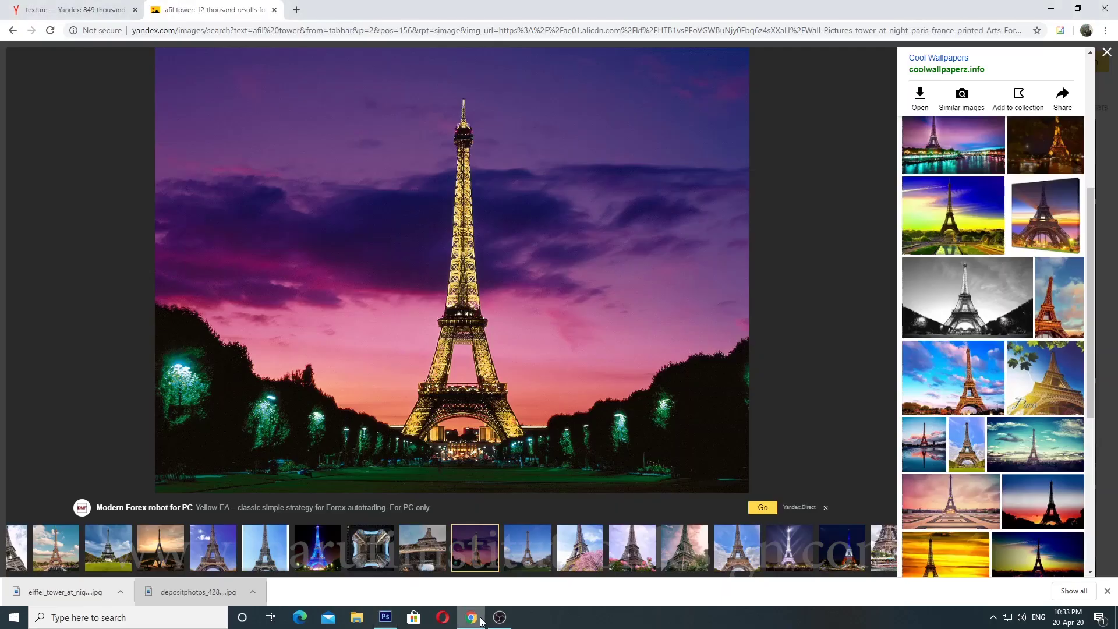
left_click(1107, 52)
left_click_drag(118, 62, 46, 83)
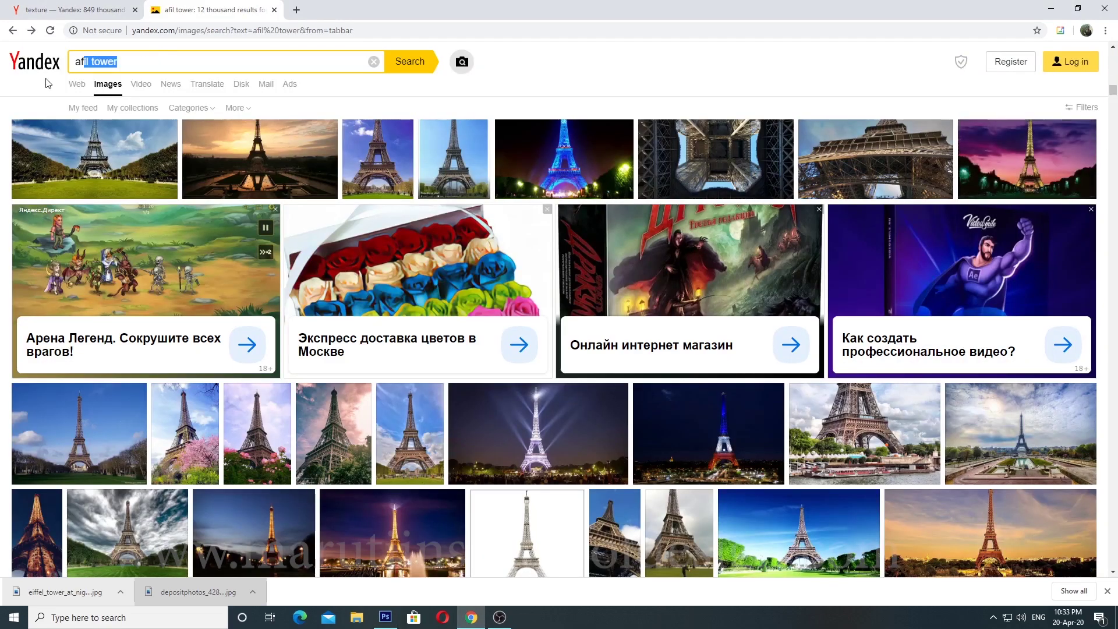
key("BackSpace")
type("wa")
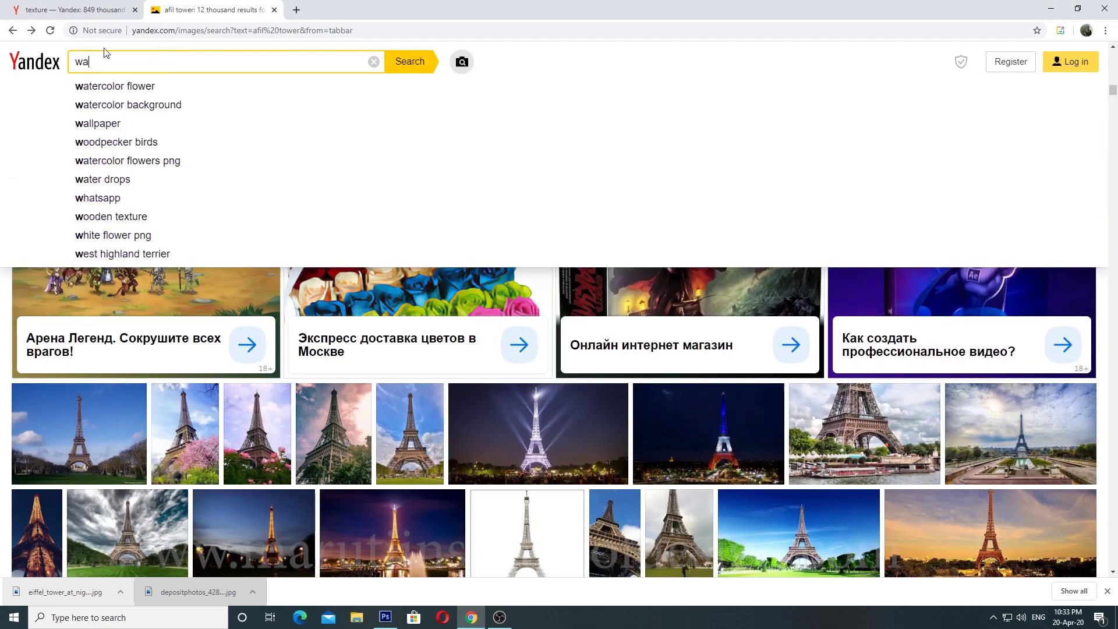
type("ter")
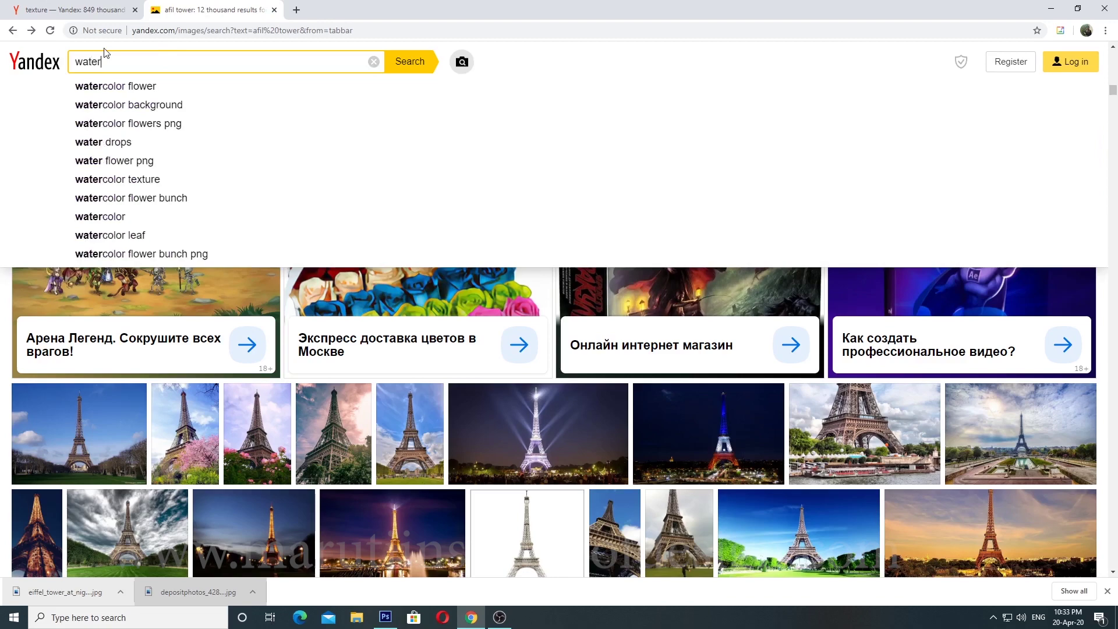
key("Down")
key("Return")
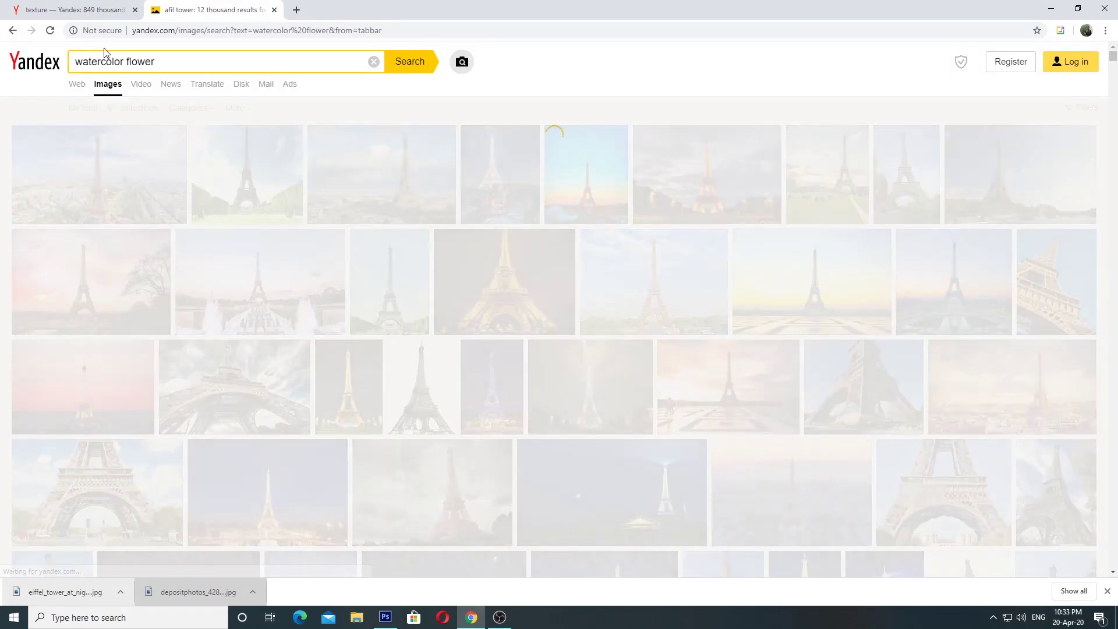
Step: Preview the 1513×1777 flower bouquet image, close it and browse the other watercolor flower results
mouse_move(288, 252)
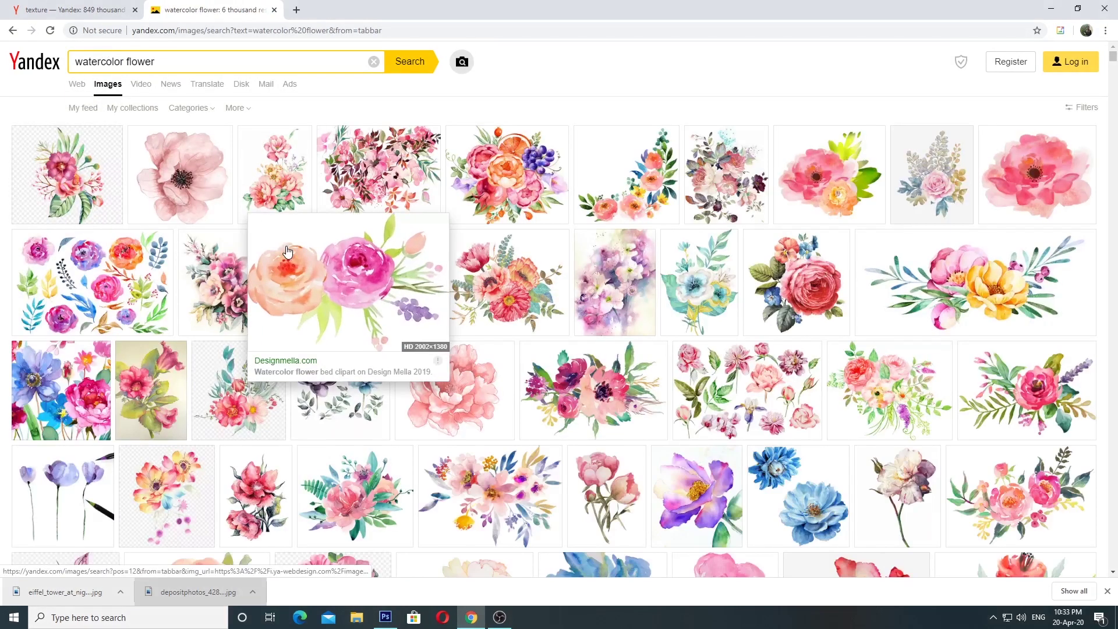
left_click(742, 191)
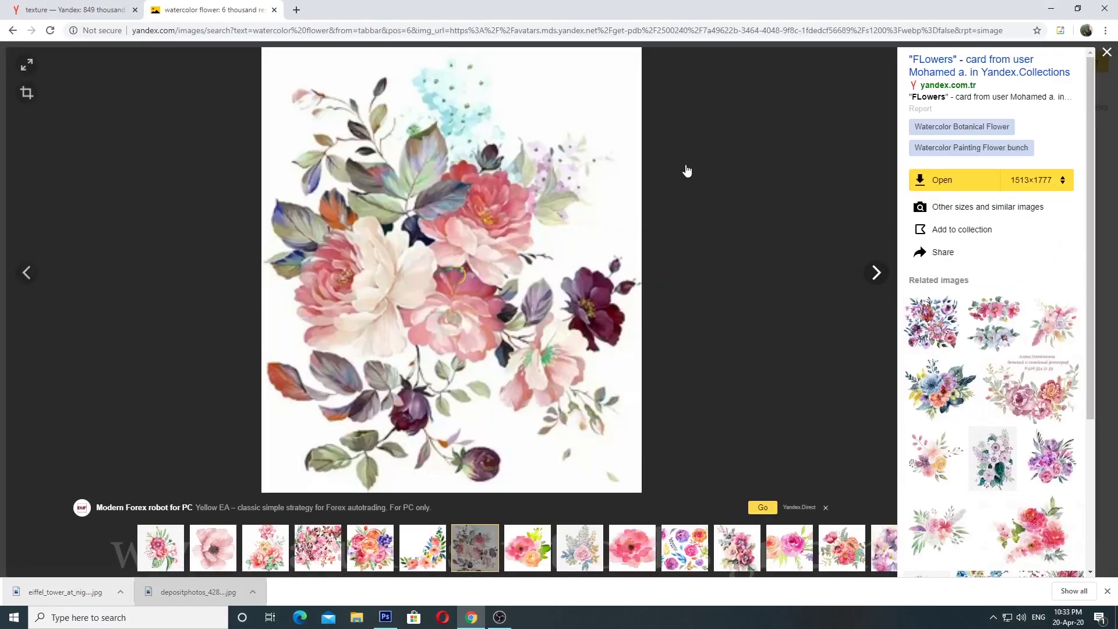
left_click(1107, 51)
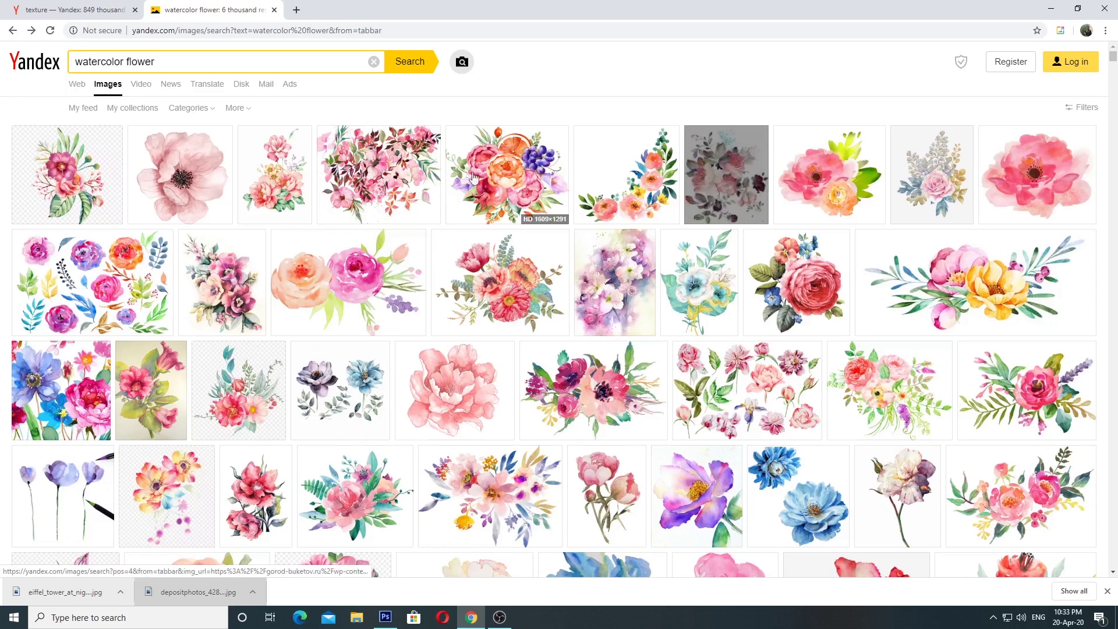
scroll(164, 307, "down", 1)
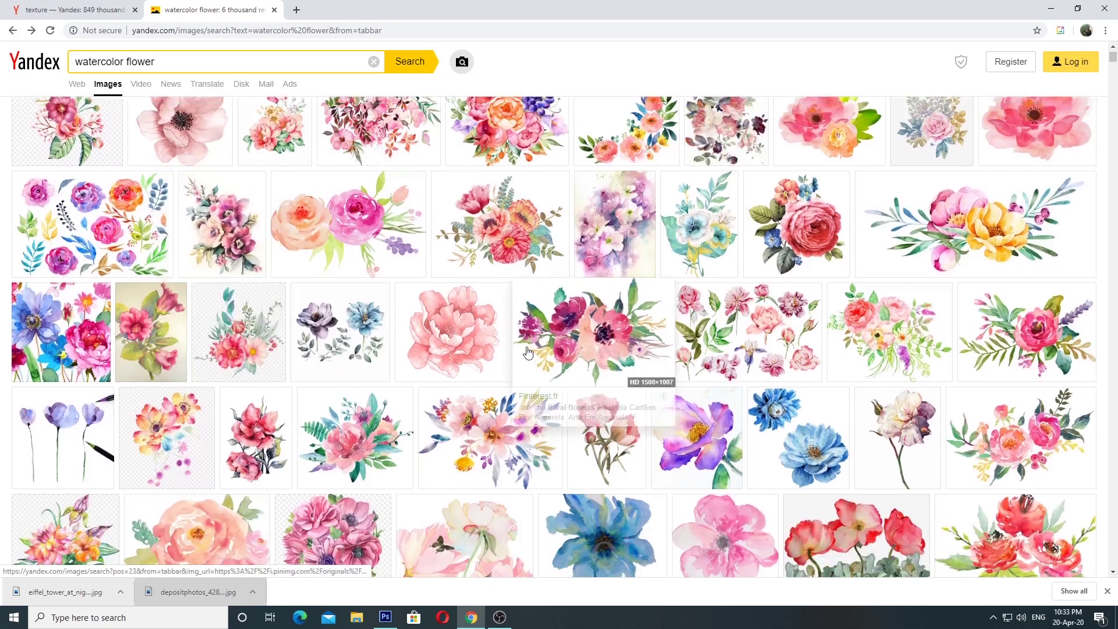
scroll(333, 332, "up", 1)
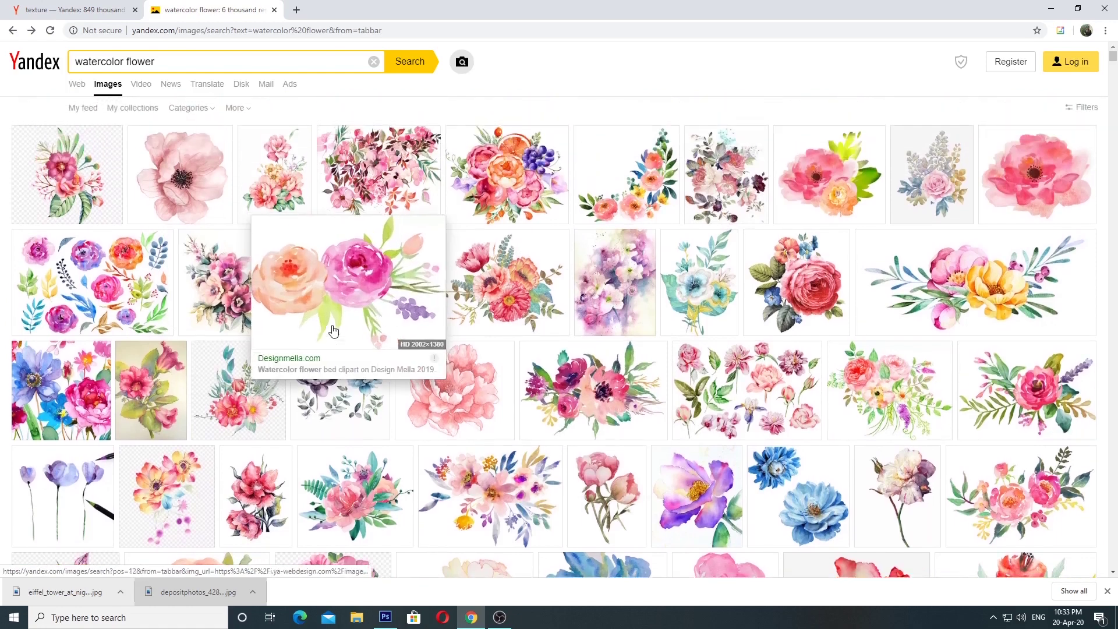
Step: Save the 750×912 pink and purple floral illustration from rock-cafe.info and open the downloaded file in Photoshop
left_click(216, 283)
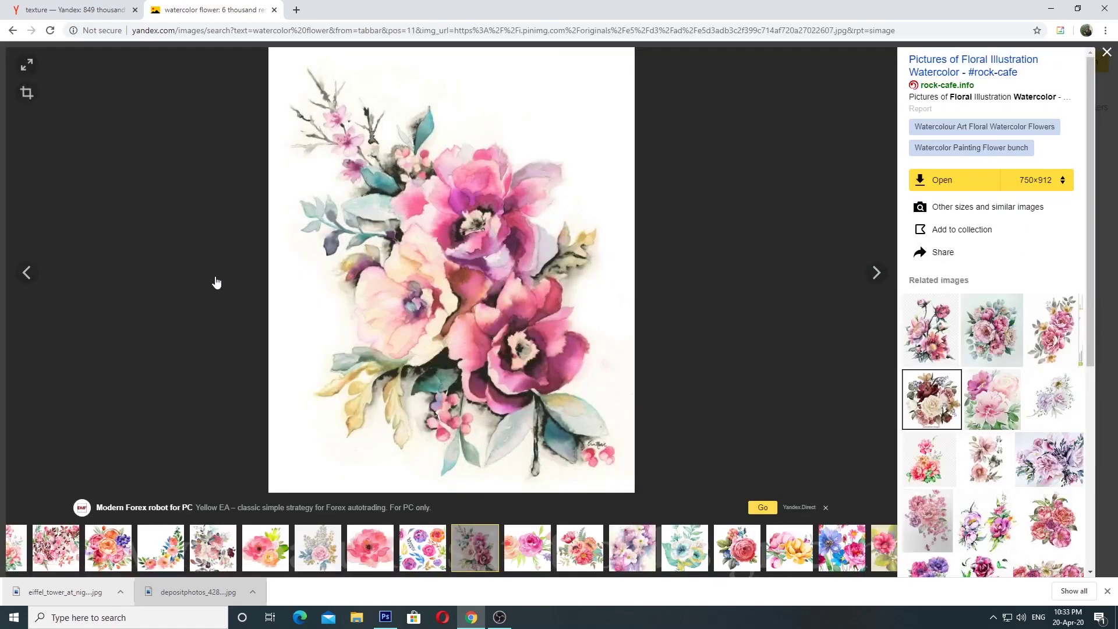
left_click(502, 248)
left_click(390, 369)
left_click_drag(52, 592, 1027, 404)
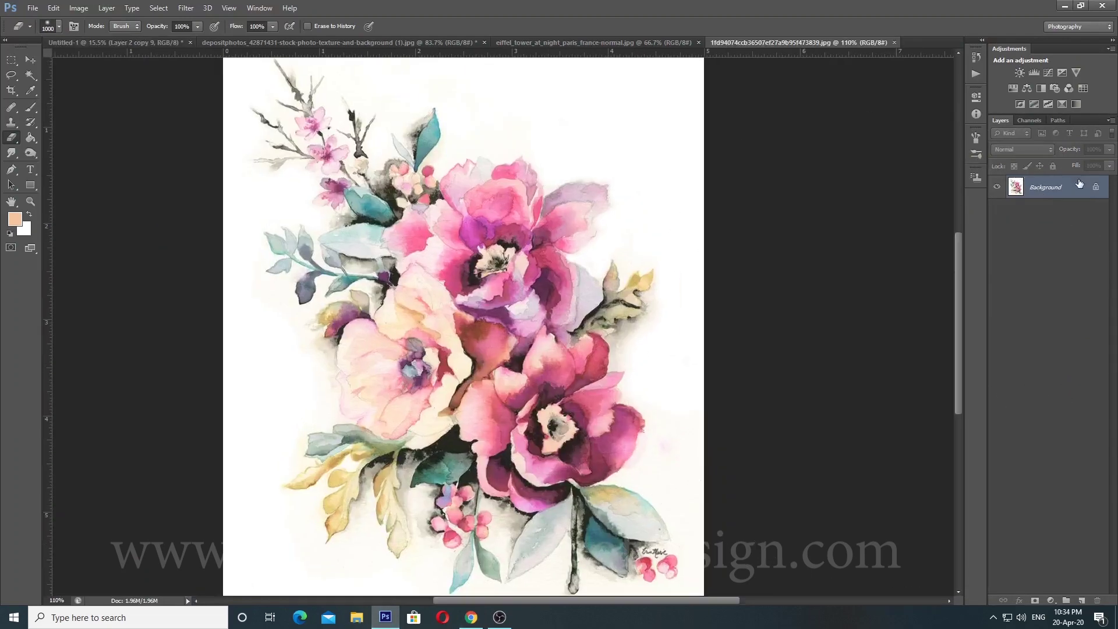
Step: Convert the flower image's Background into a regular Layer 0 and copy the whole picture into the Untitled-1 document
double_click(1079, 185)
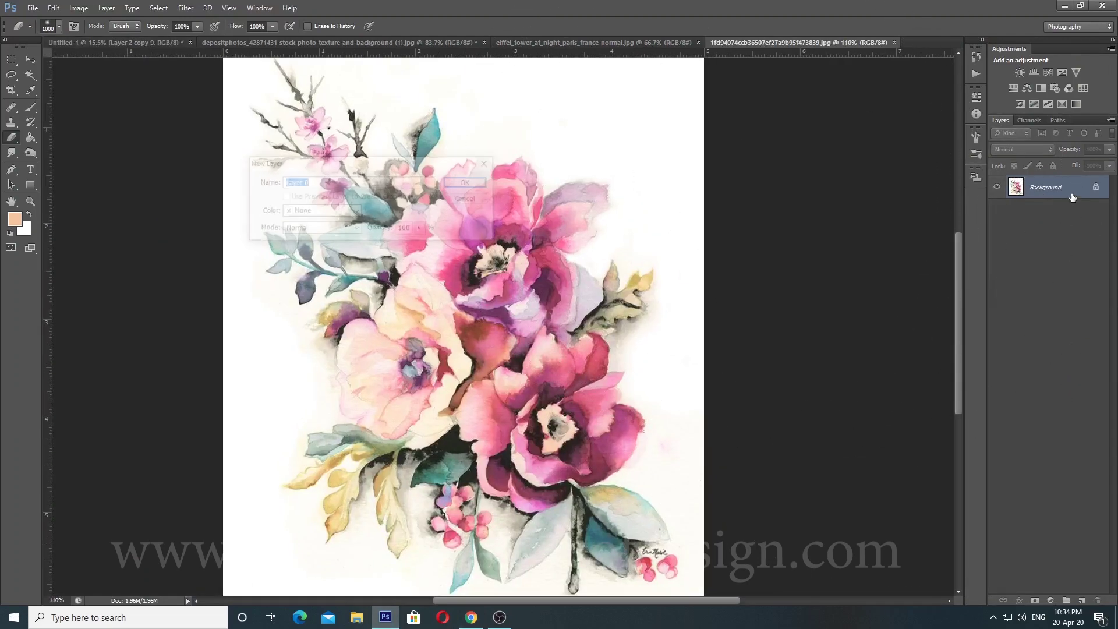
left_click(487, 182)
key("ctrl+0")
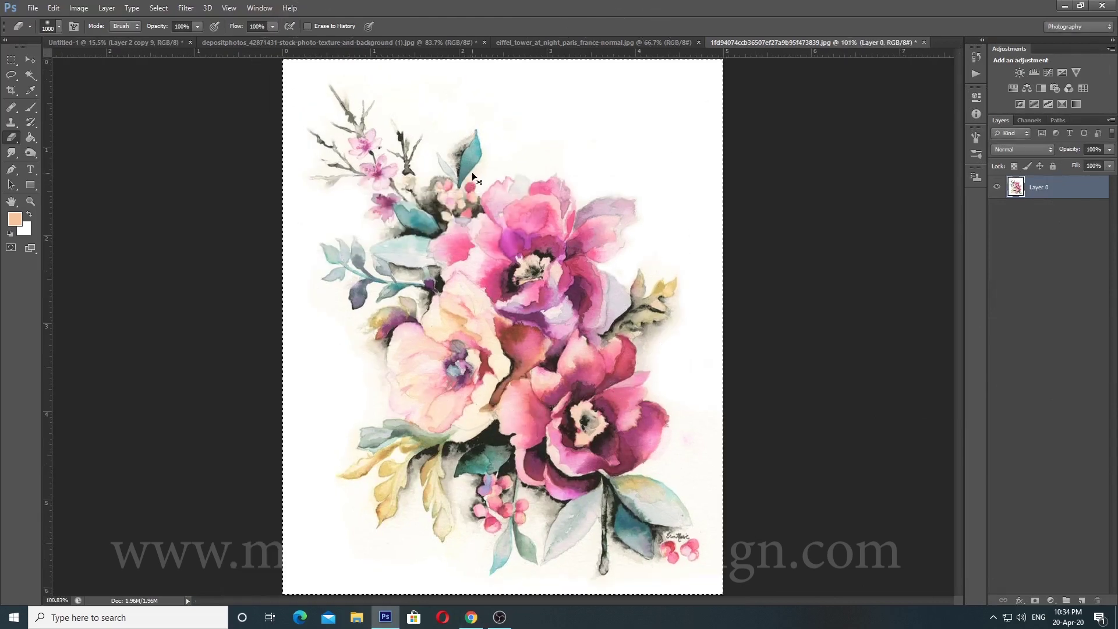
left_click_drag(472, 173, 541, 121)
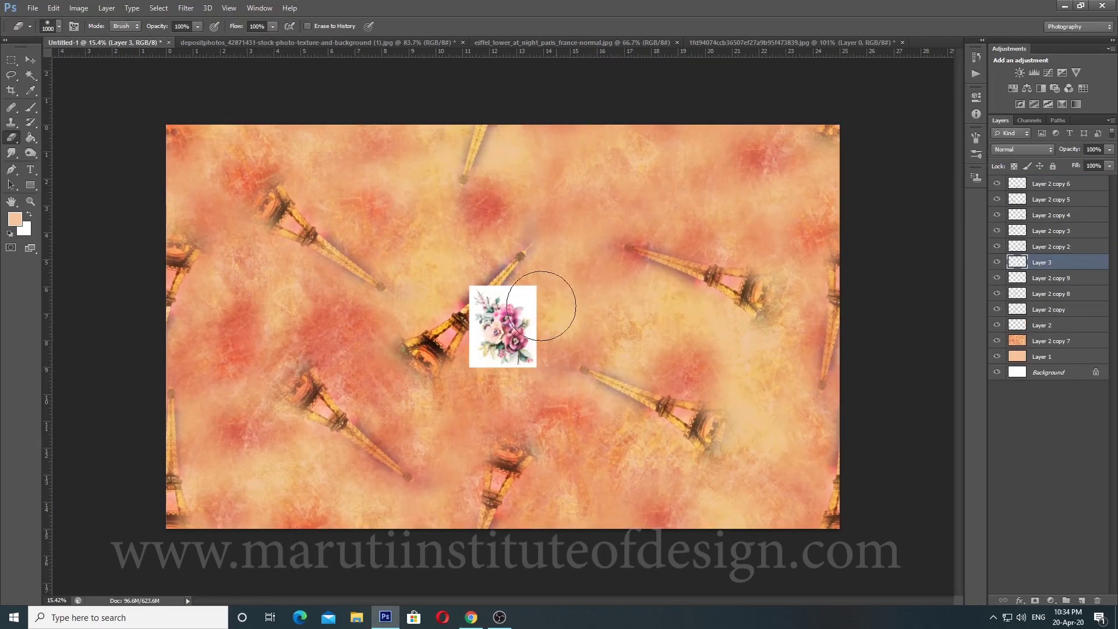
Step: Scale the pasted flower picture up proportionally around its centre to about 180% of its size
scroll(541, 306, "up", 2)
key("ctrl+t")
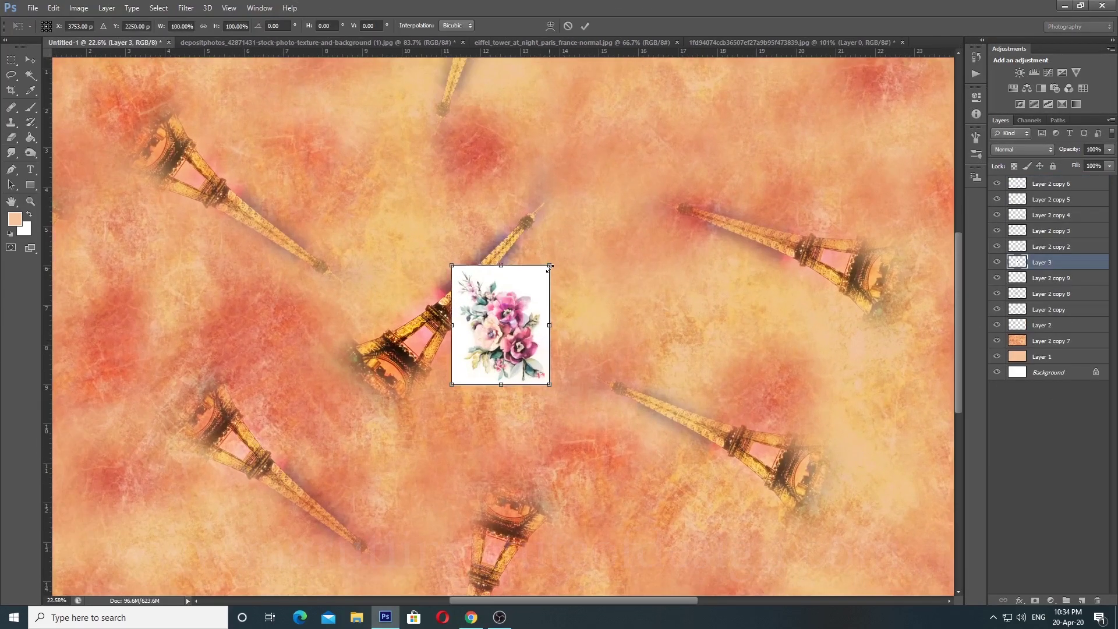
mouse_move(549, 267)
left_mouse_down()
mouse_move(583, 245)
mouse_move(588, 218)
left_mouse_up()
key("Return")
key("e")
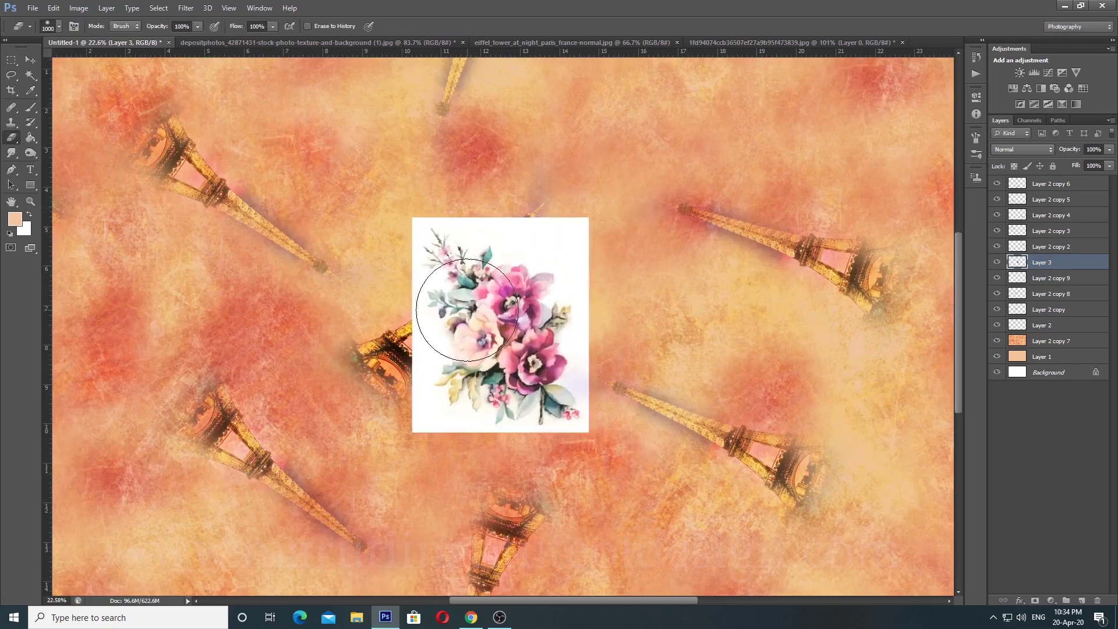
Step: Try to select the white background around the flowers with the Magic Wand at tolerance 32
key("w")
left_click(525, 260)
scroll(492, 313, "up", 4)
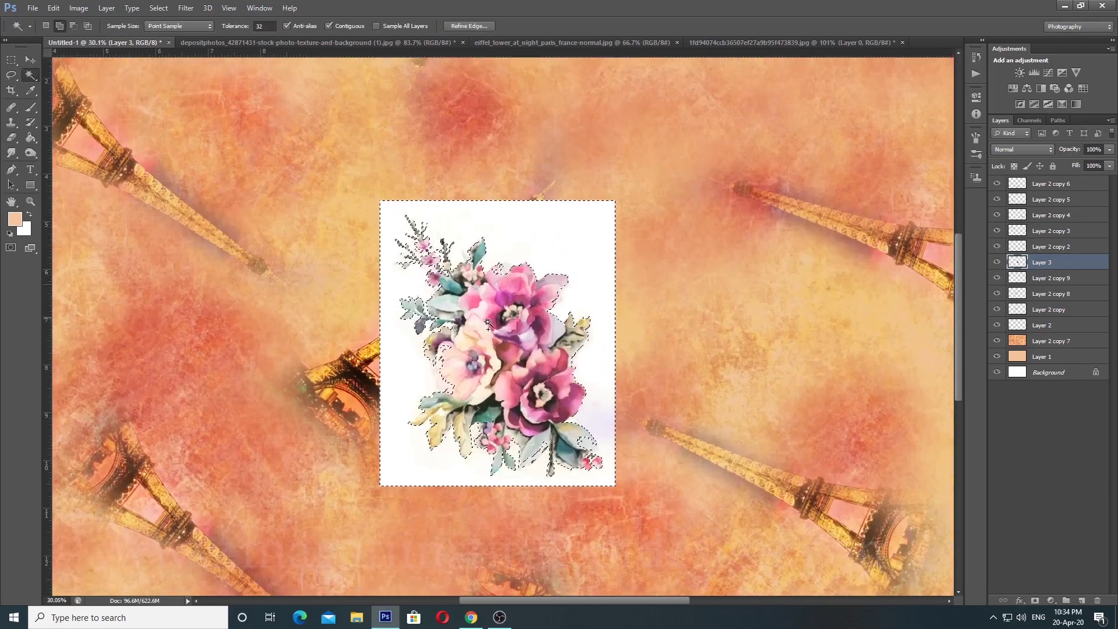
scroll(487, 329, "up", 1)
key("ctrl+d")
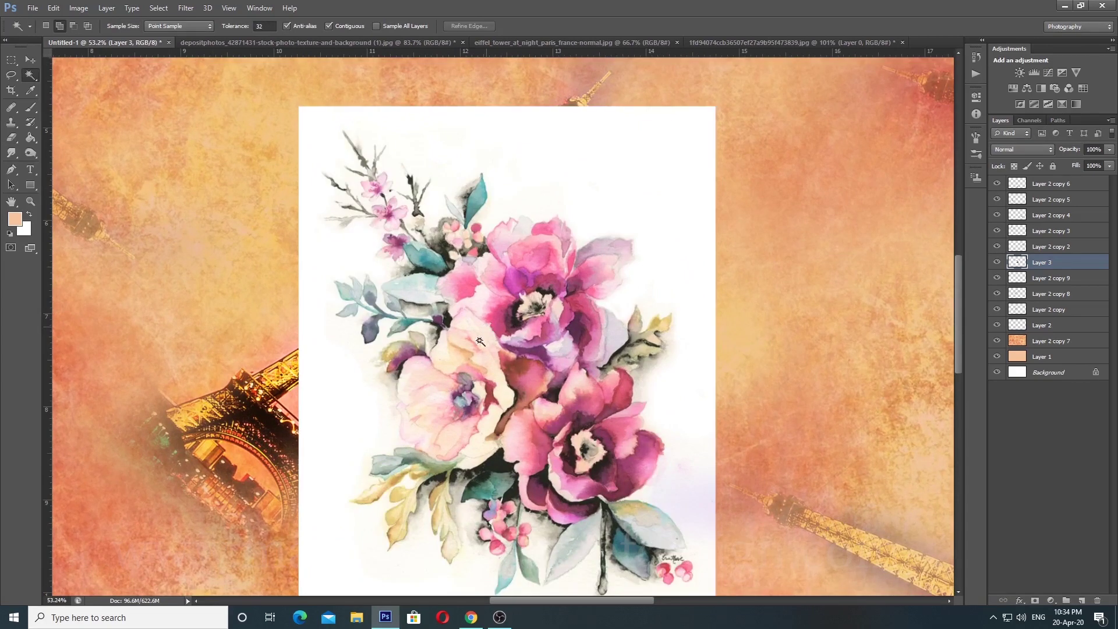
Step: Inspect the flower picture up close and toggle its layer's visibility to check it against the towers beneath
scroll(492, 338, "up", 2)
scroll(500, 332, "down", 2)
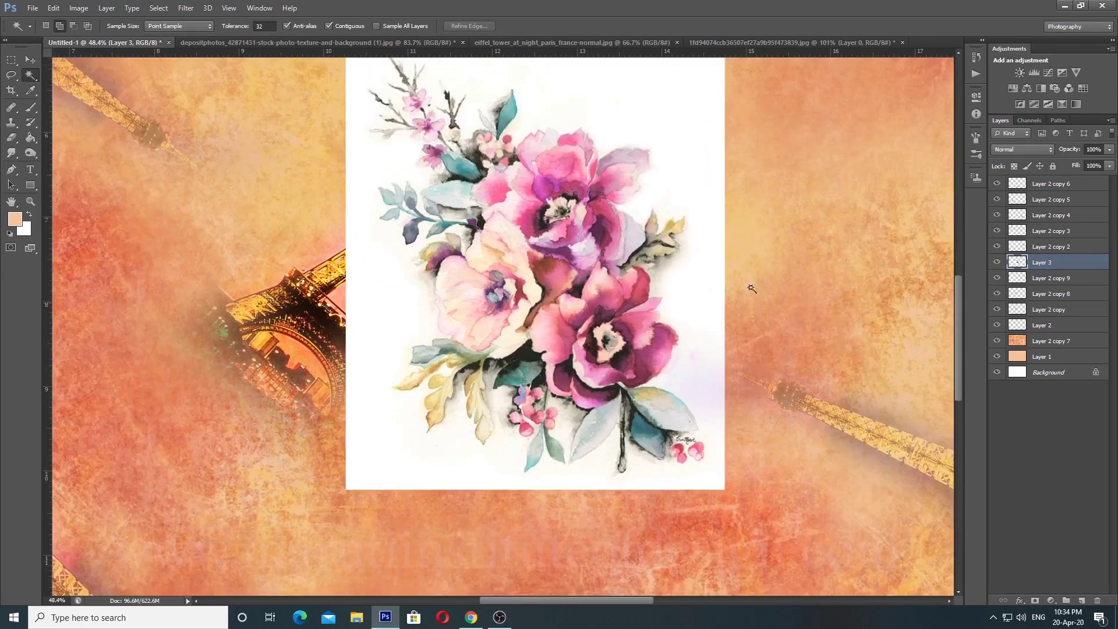
left_click(996, 263)
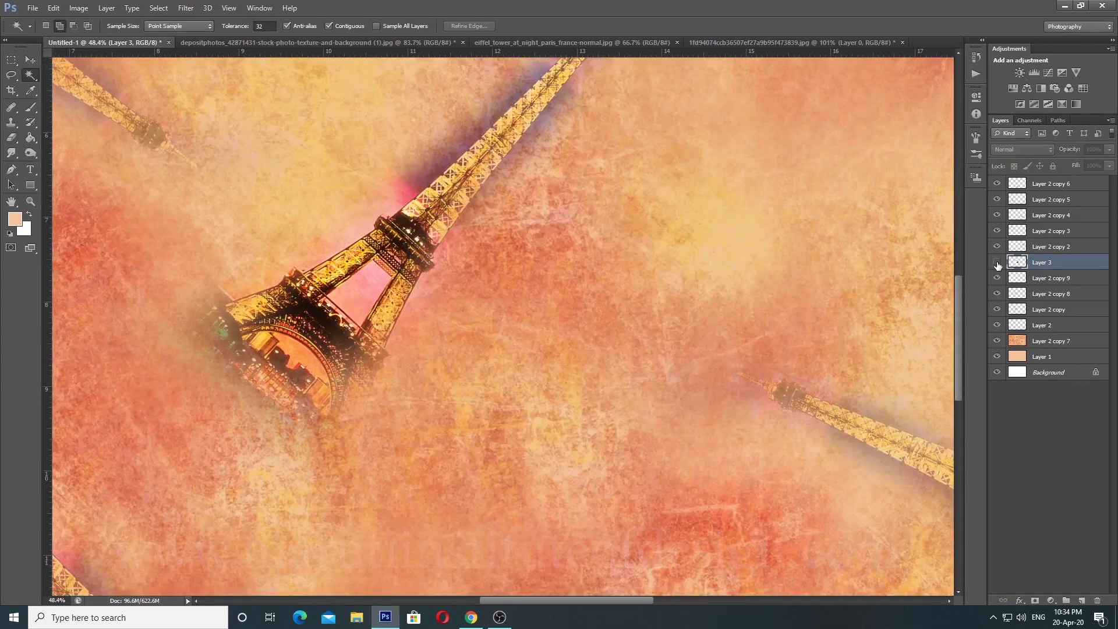
left_click(997, 263)
scroll(591, 297, "down", 1)
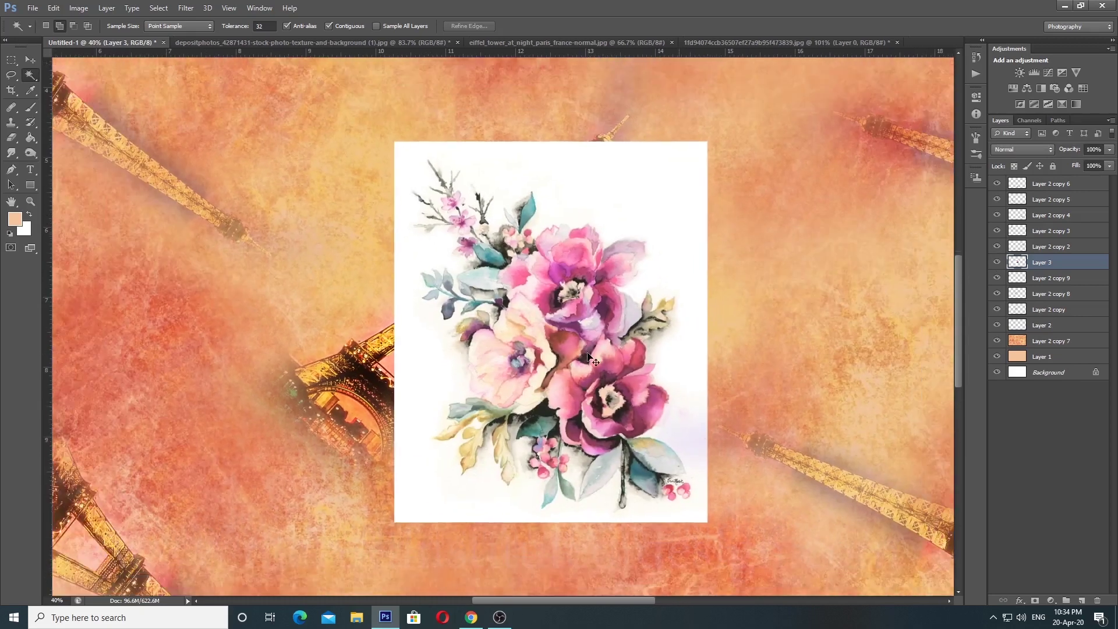
Step: Duplicate the flower layer and darken the copy with Levels, setting the black input level to 141
key("ctrl+j")
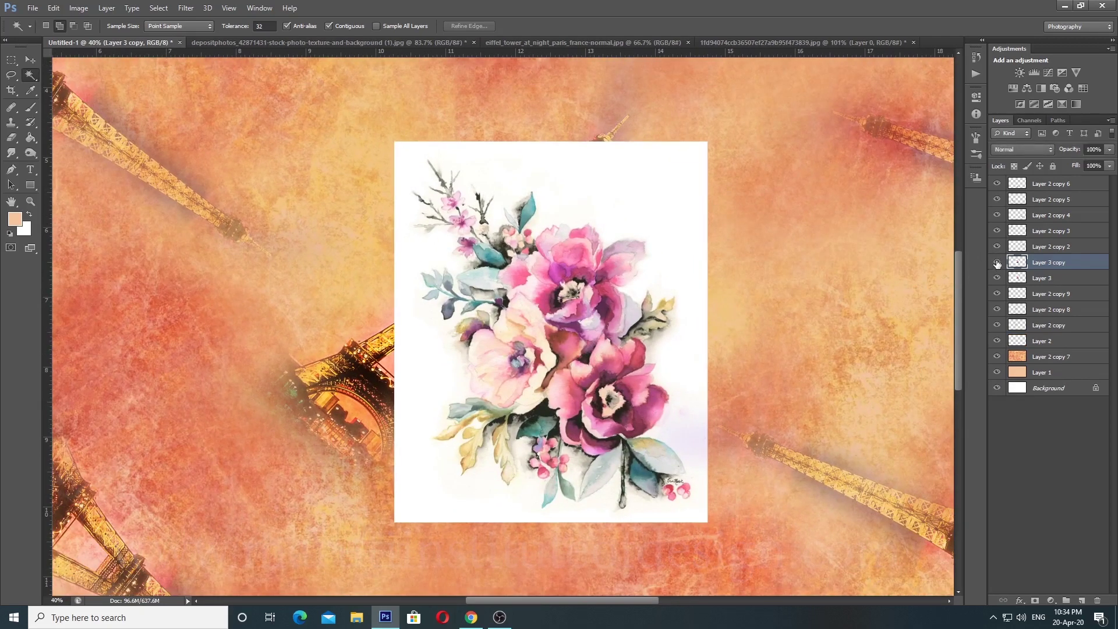
key("ctrl+l")
left_click_drag(611, 102, 887, 61)
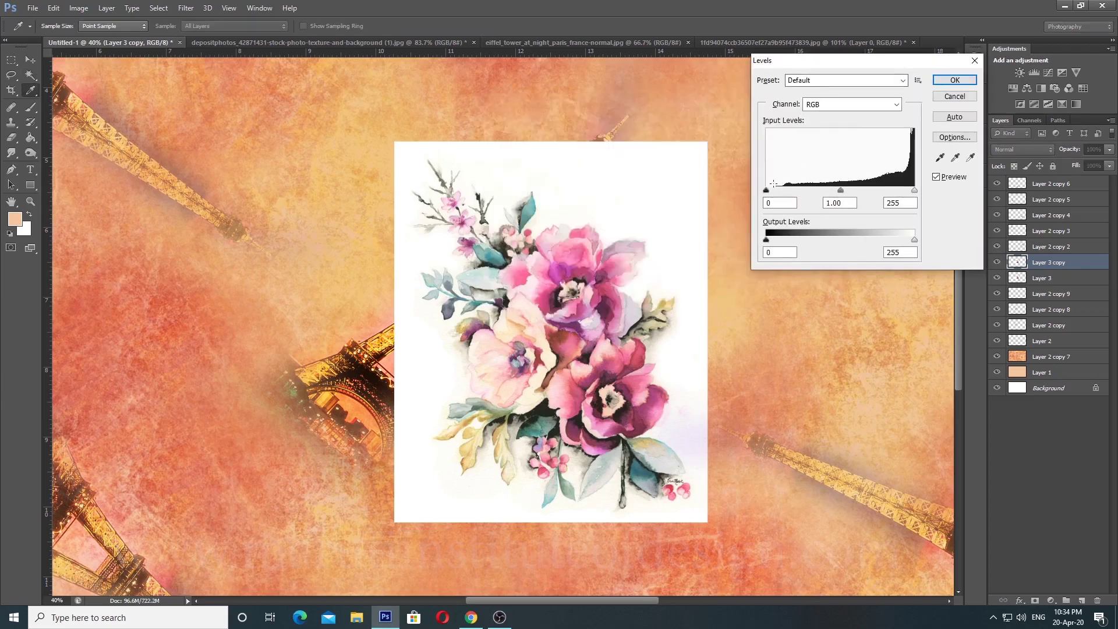
left_click_drag(815, 191, 848, 197)
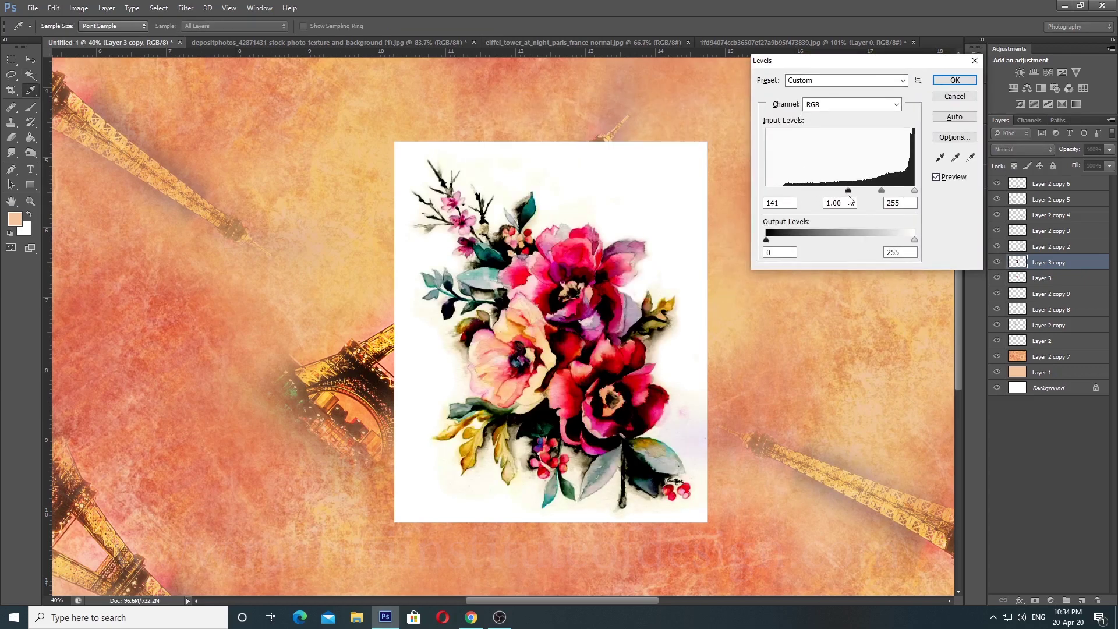
left_click(955, 80)
Step: Try to select the white background of the darkened flower copy with the Magic Wand
right_click(30, 75)
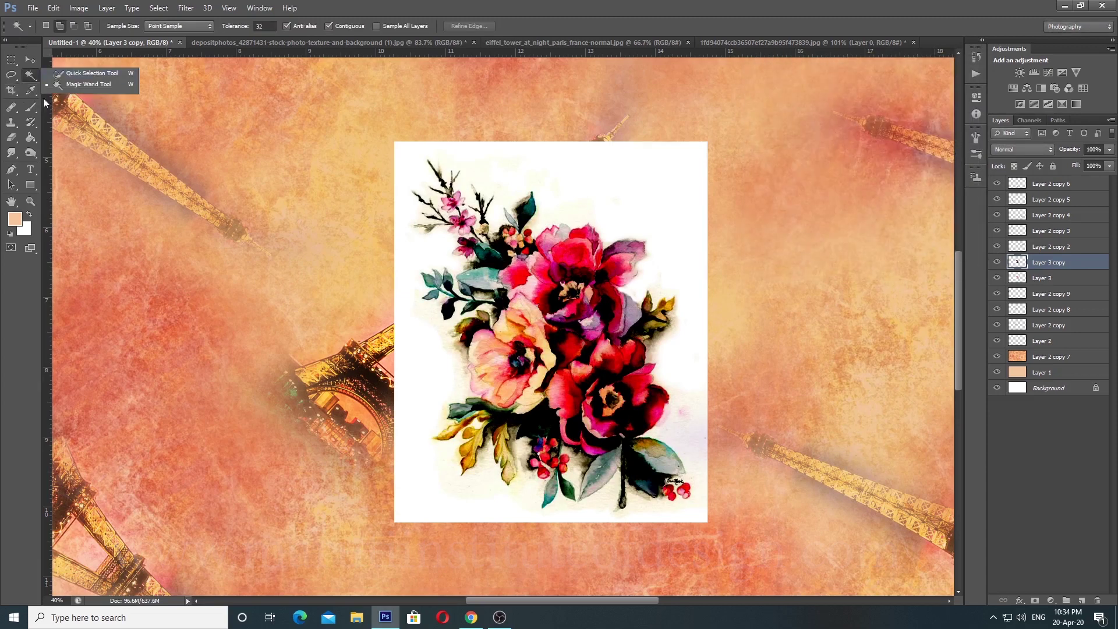
left_click(70, 85)
left_click(615, 197)
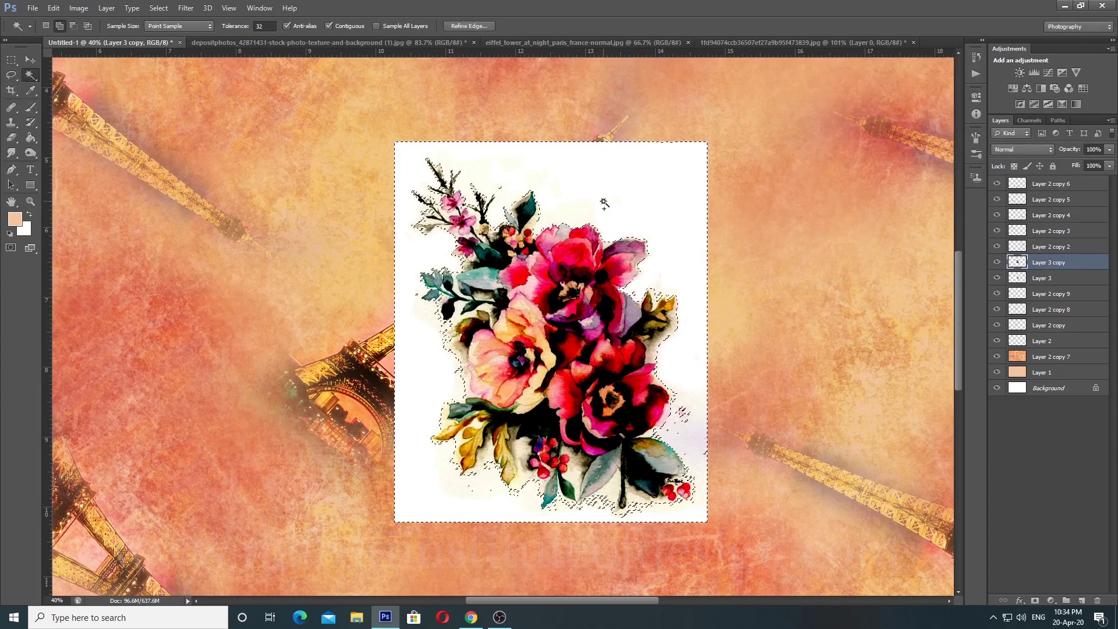
key("ctrl+d")
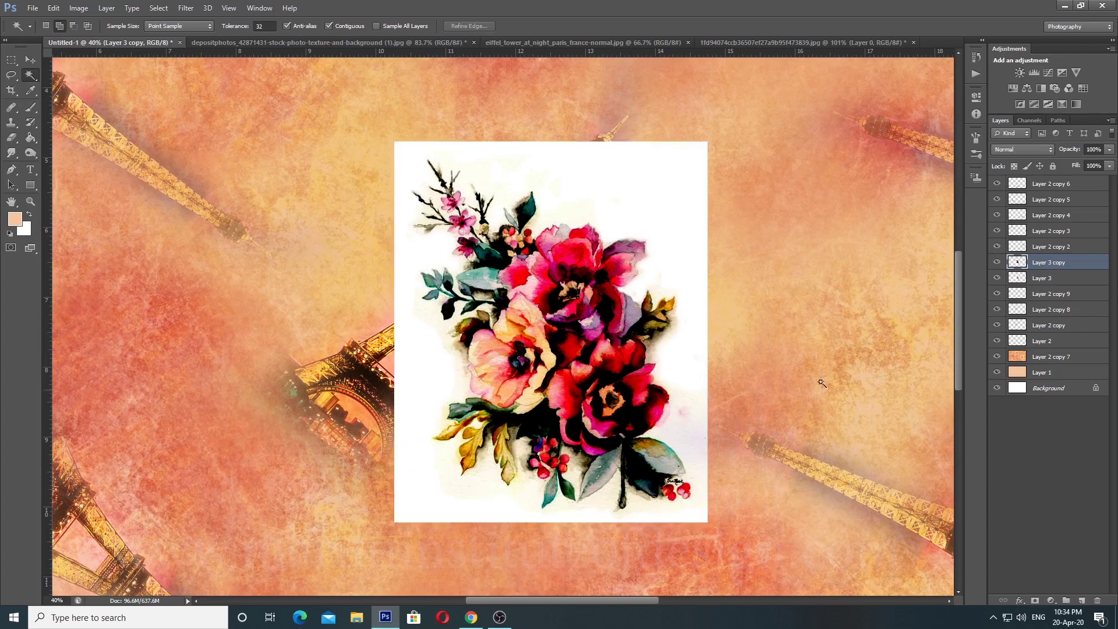
Step: Toggle the darkened flower copy's visibility to compare it with the original flower layer
left_click(997, 263)
left_click(997, 262)
left_click(997, 262)
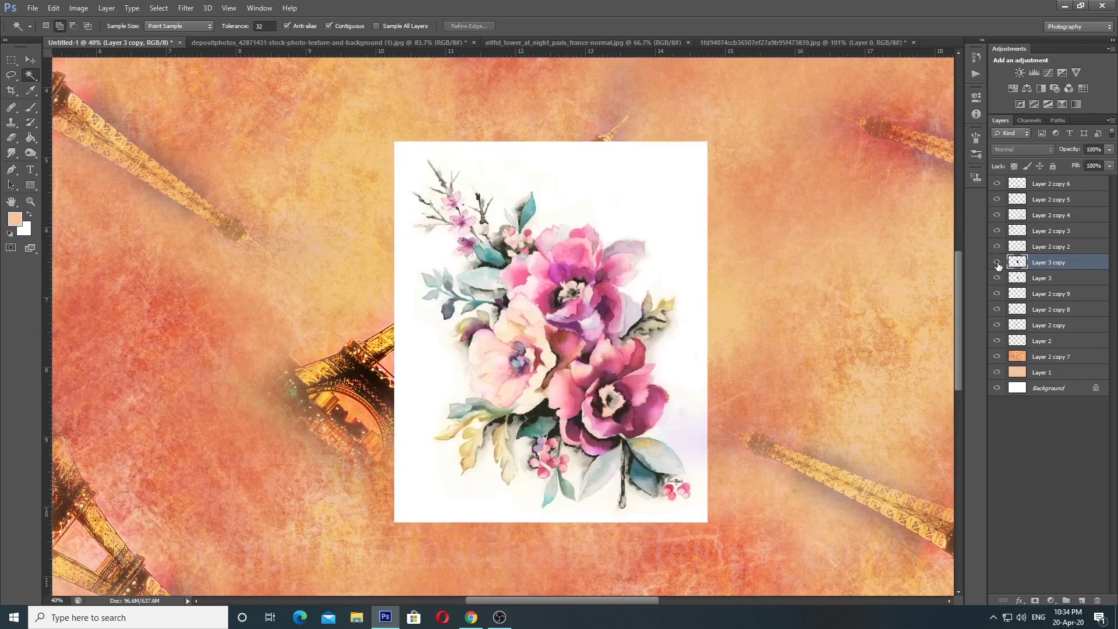
Step: Compare the darkened flower copy with the original once more, and delete both flower layers
left_click(998, 263)
left_click(997, 263)
left_click(997, 263)
left_click(997, 264)
left_click(998, 263)
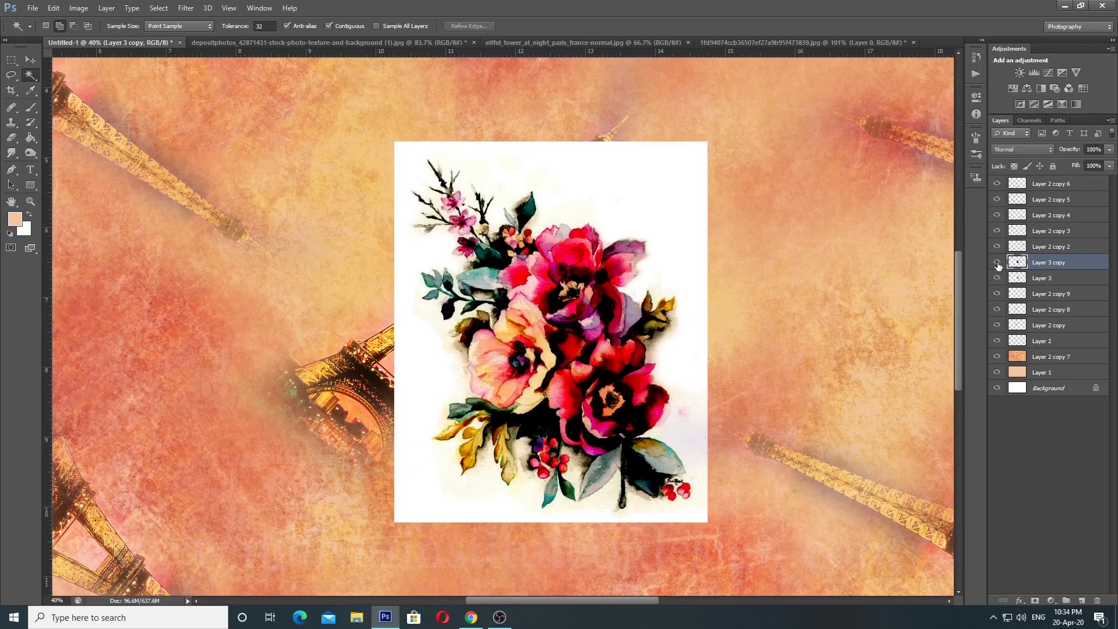
left_click(998, 264)
left_click(997, 264)
key("Delete")
key("Delete")
Step: Switch to the browser, open the pink and orange poppy bouquet from the watercolor flower results, and save the image
left_click(469, 615)
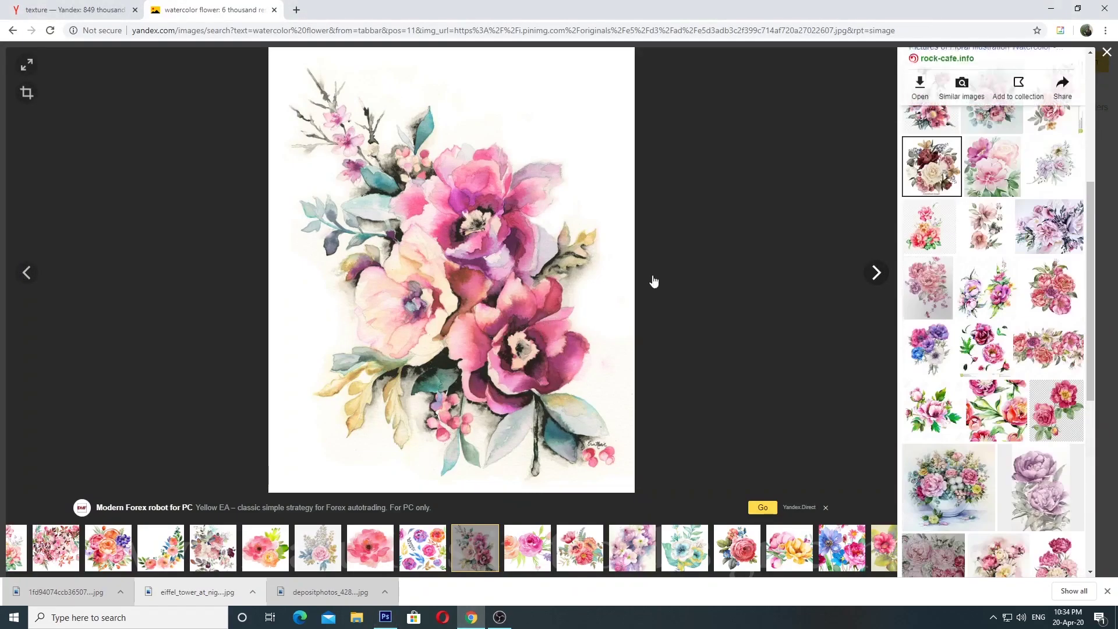
left_click(1106, 52)
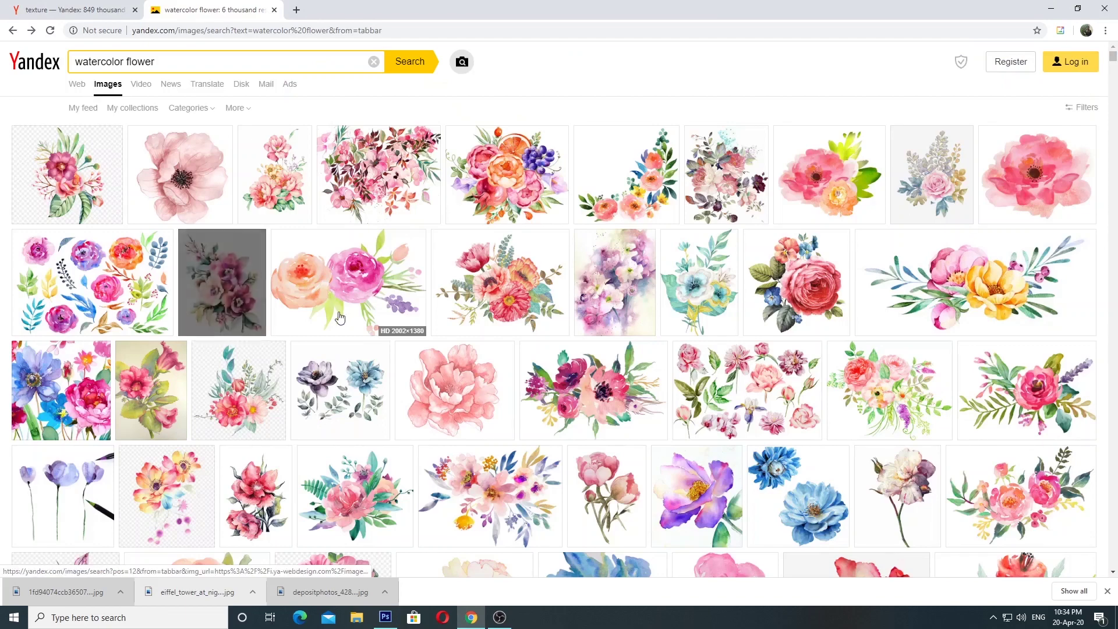
left_click(487, 290)
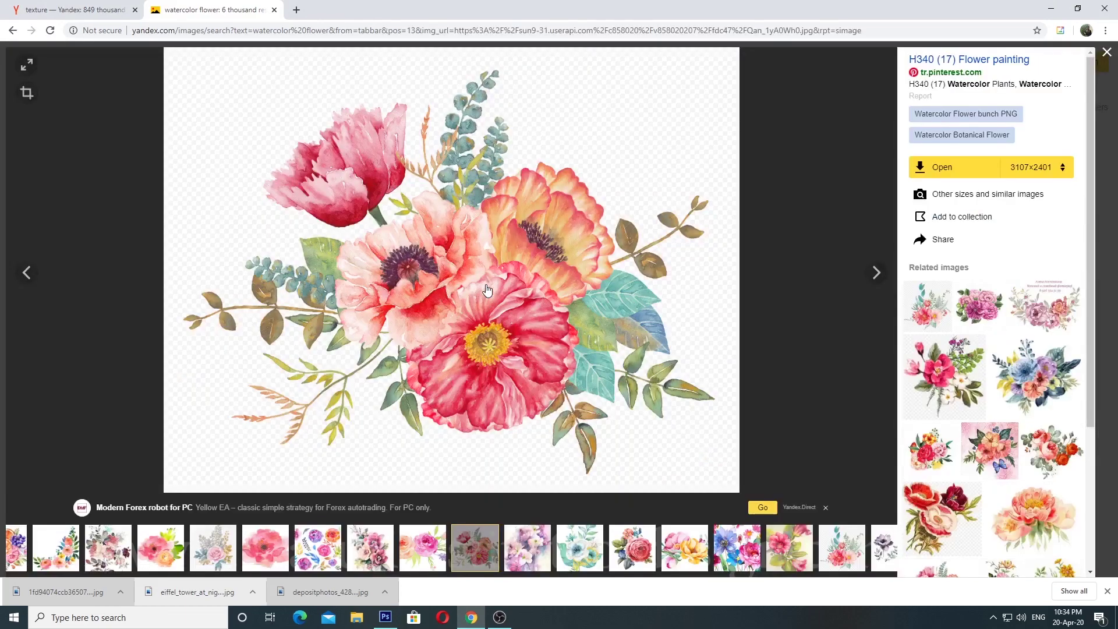
right_click(534, 211)
left_click(551, 236)
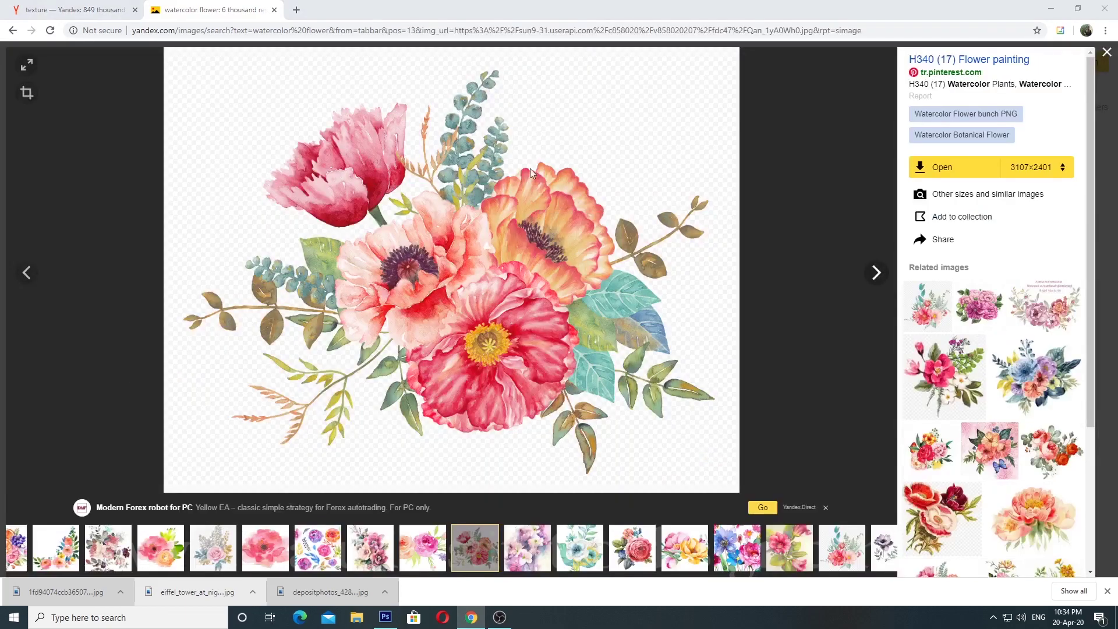
left_click(394, 370)
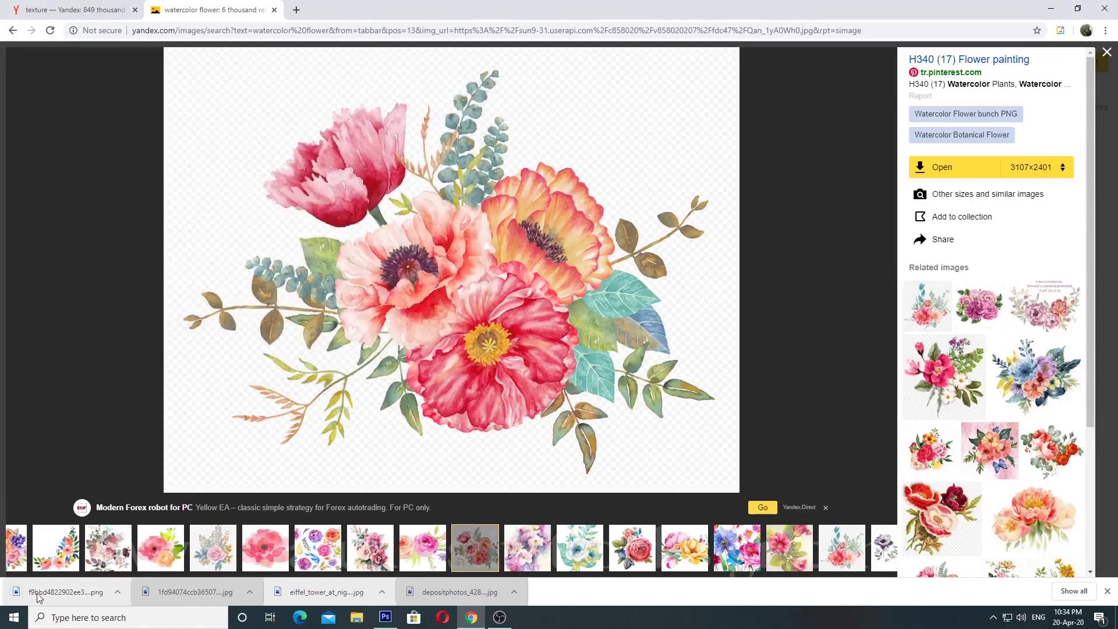
Step: Open the downloaded bouquet PNG in Photoshop and check its transparent background with the Magic Wand and the layer's visibility
left_click_drag(58, 591, 1079, 383)
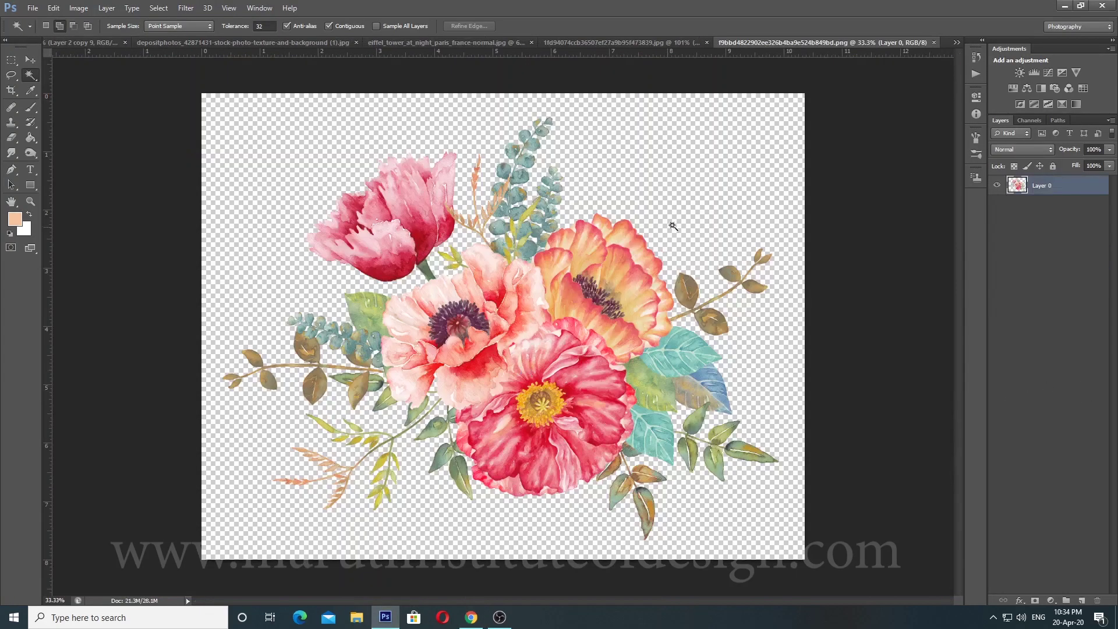
left_click(677, 210)
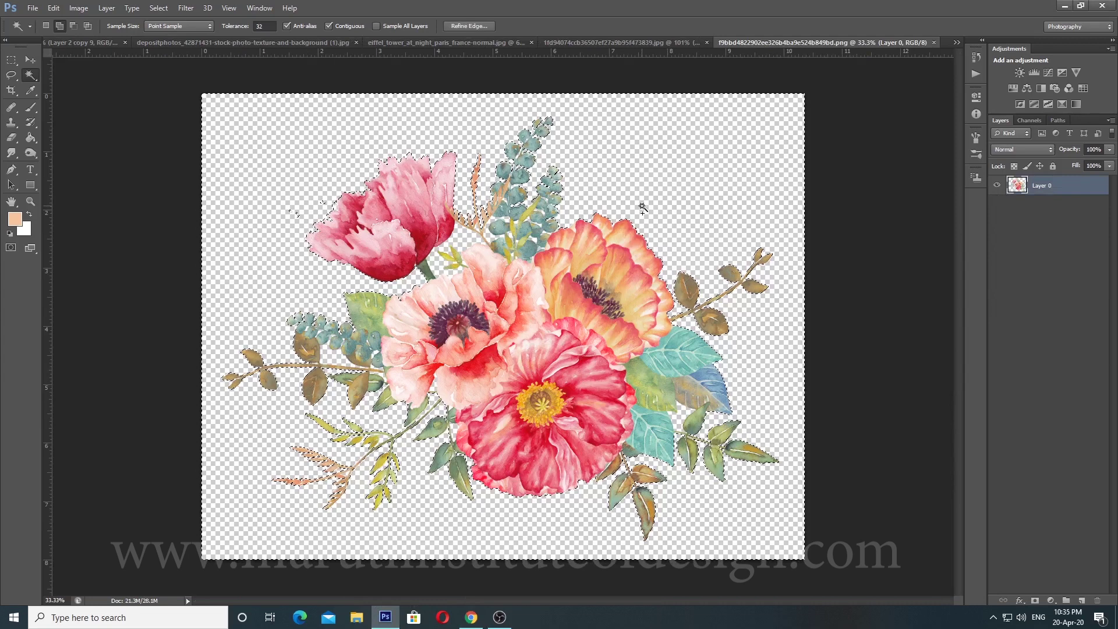
key("ctrl+d")
left_click(997, 187)
left_click(997, 187)
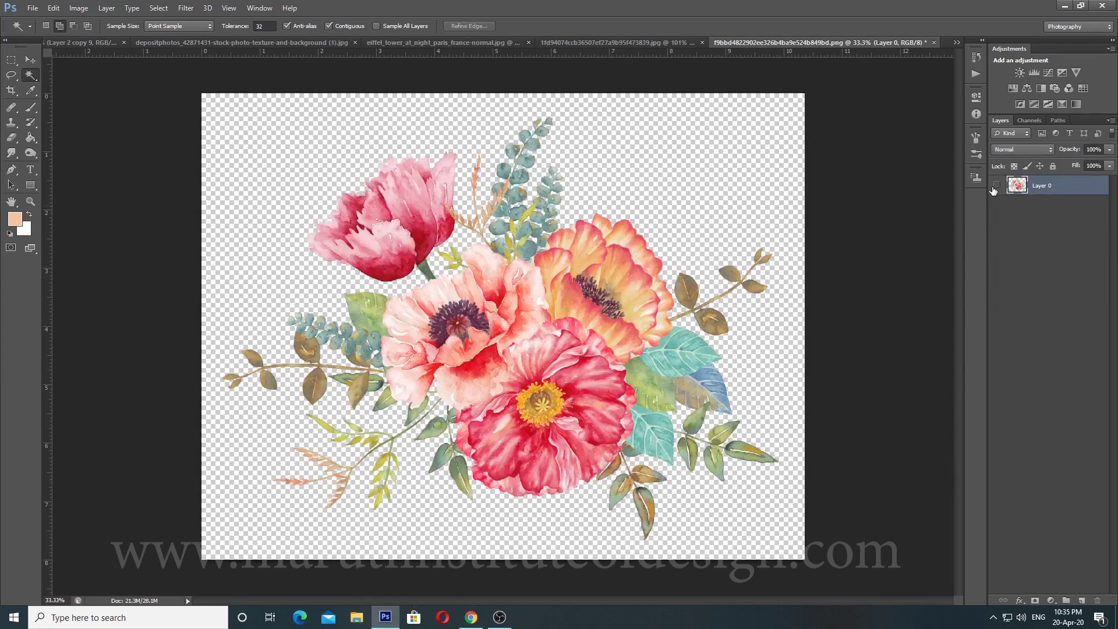
left_click(997, 187)
left_click(997, 187)
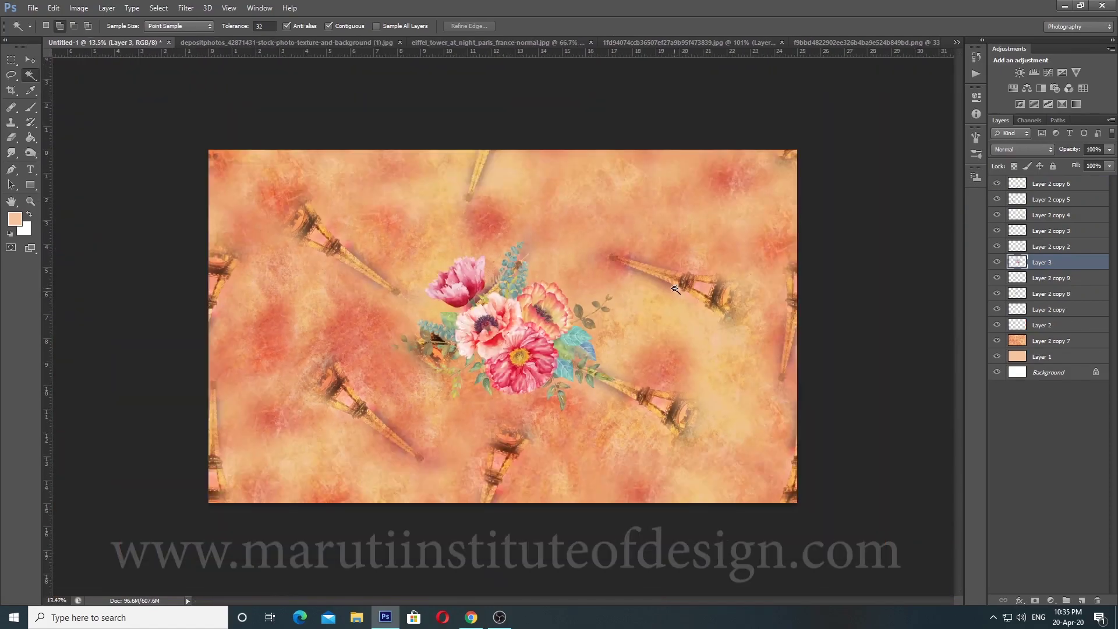
Step: In the pattern document, scale down and rotate the poppy bouquet, placing it just right of the central tower's base
key("ctrl+plus")
key("ctrl+t")
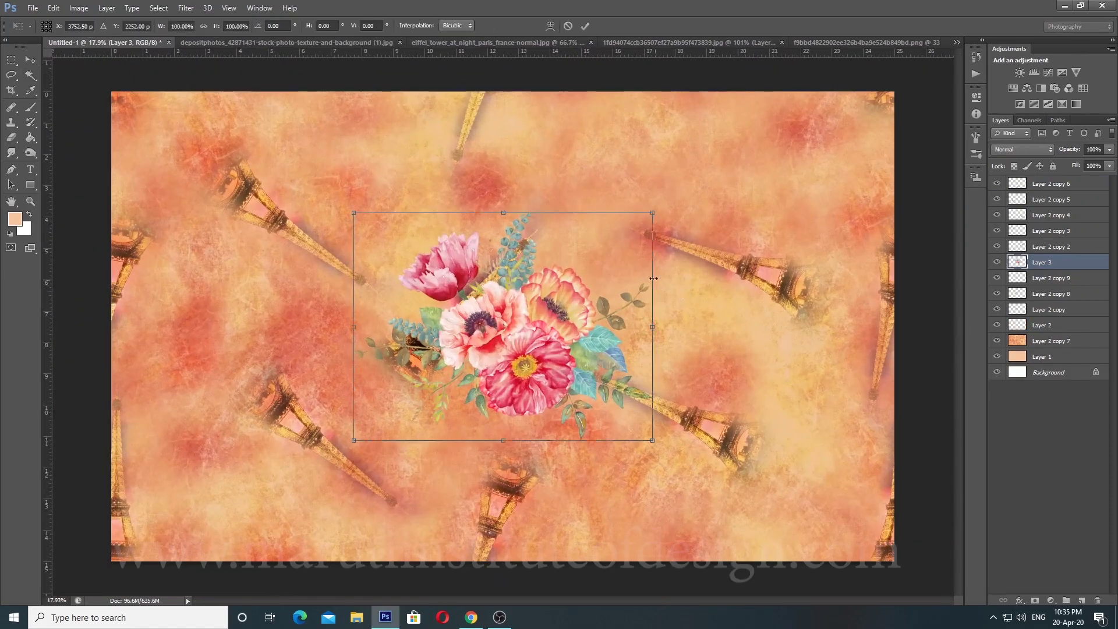
left_click_drag(648, 213, 506, 441)
left_click_drag(502, 342, 534, 376)
key("Return")
key("w")
key("ctrl+minus")
key("ctrl+0")
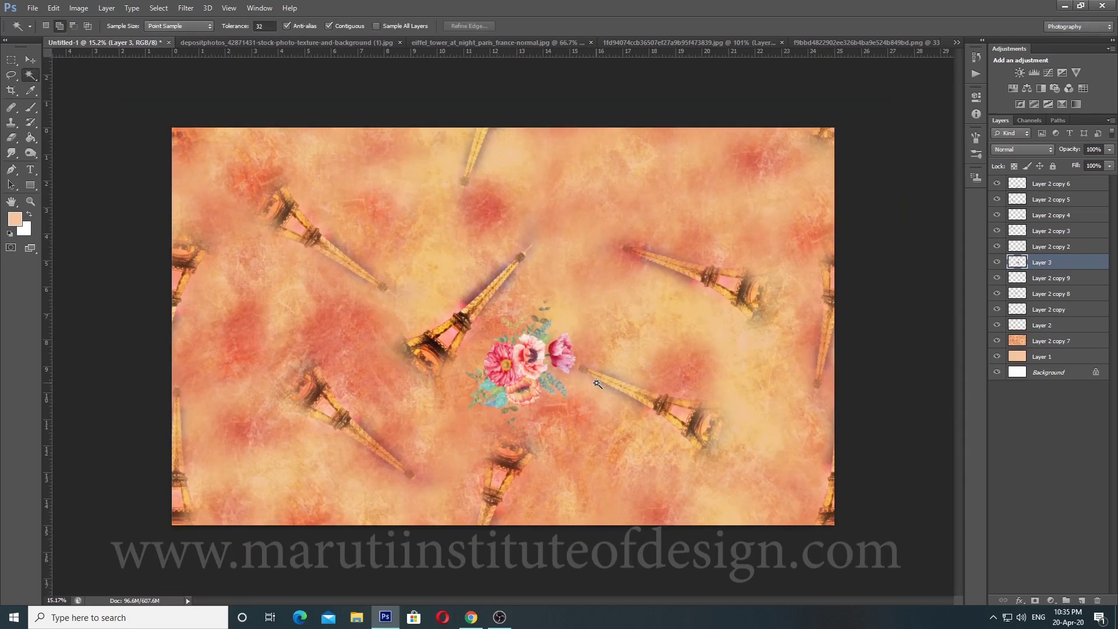
Step: Move the bouquet layer to the top of the layer stack and toggle its visibility to check it against the pattern
left_click(1003, 261)
left_click(1004, 261)
left_click(1003, 261)
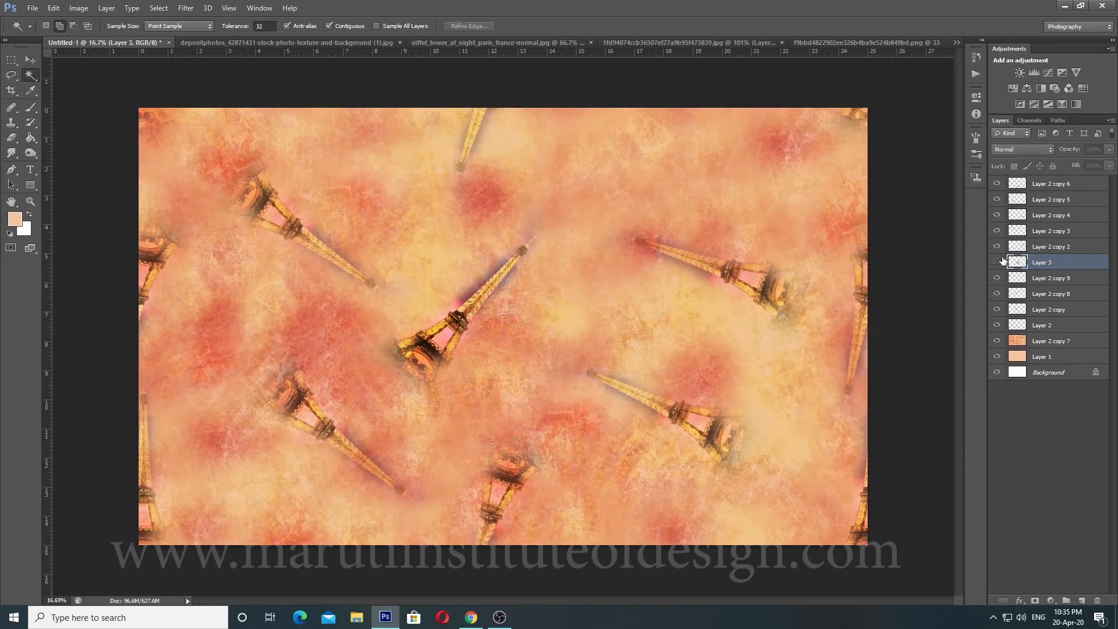
left_click(1003, 261)
left_click_drag(1052, 190, 1054, 184)
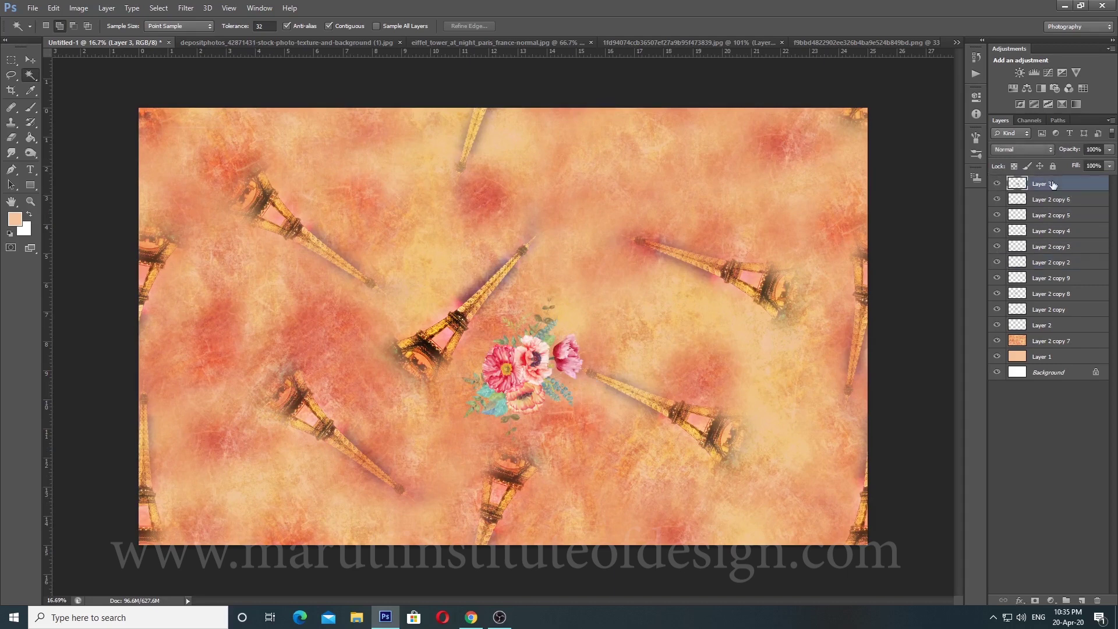
left_click(997, 185)
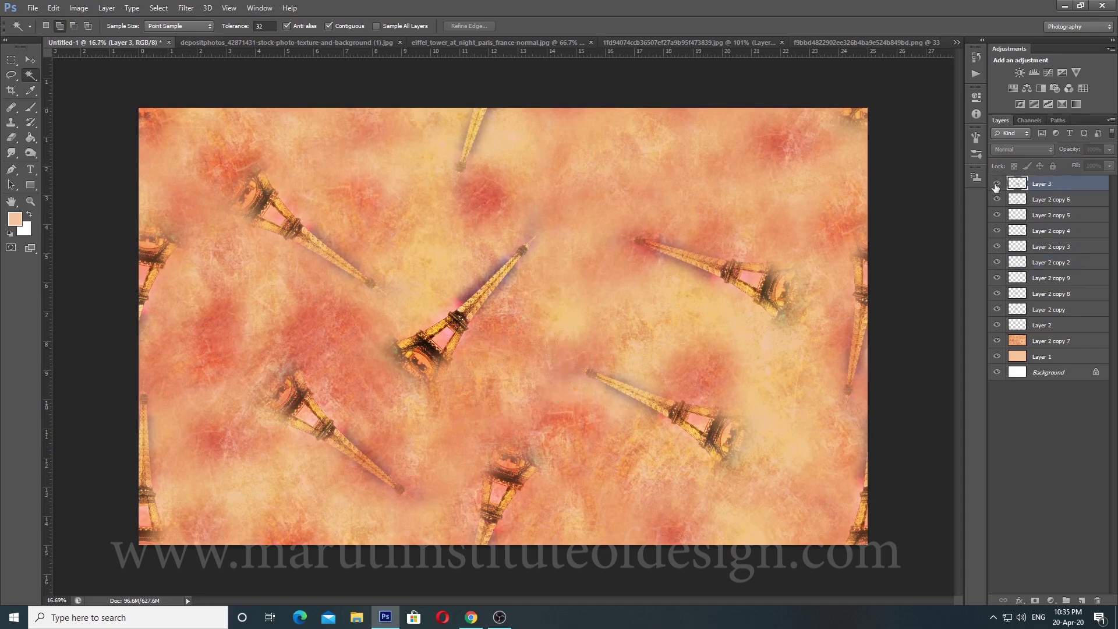
left_click(997, 186)
left_click(997, 186)
left_click(997, 186)
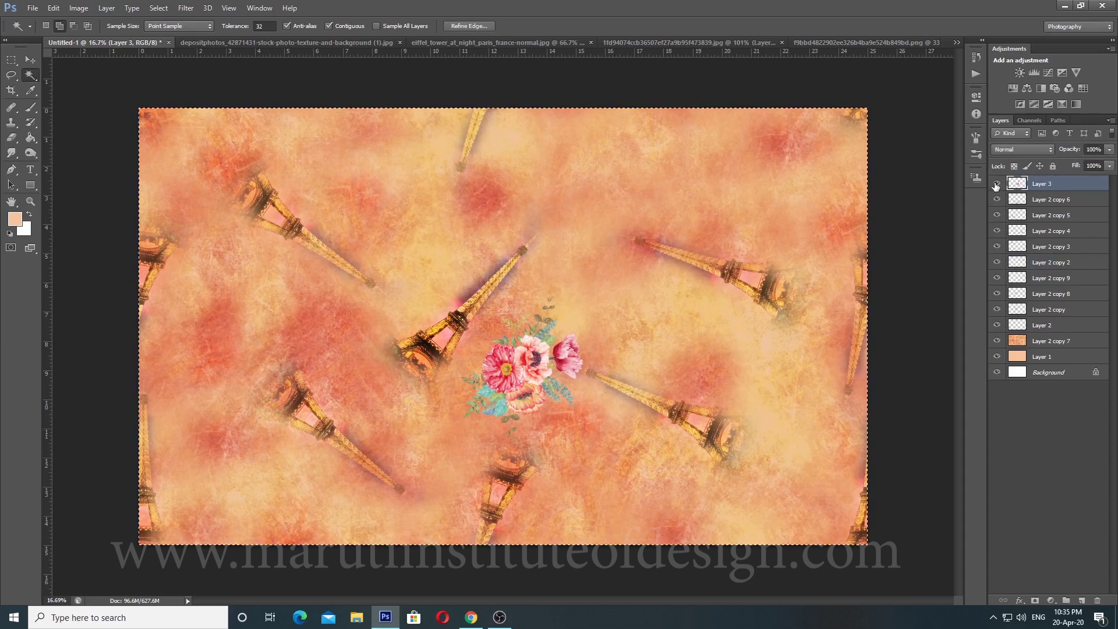
Step: Cut and repaste the bouquet, and shift it with the Wrap Around Offset filter to just below the central tower's base
key("ctrl+x")
key("ctrl+v")
key("ctrl+alt+f")
left_click_drag(389, 374, 464, 379)
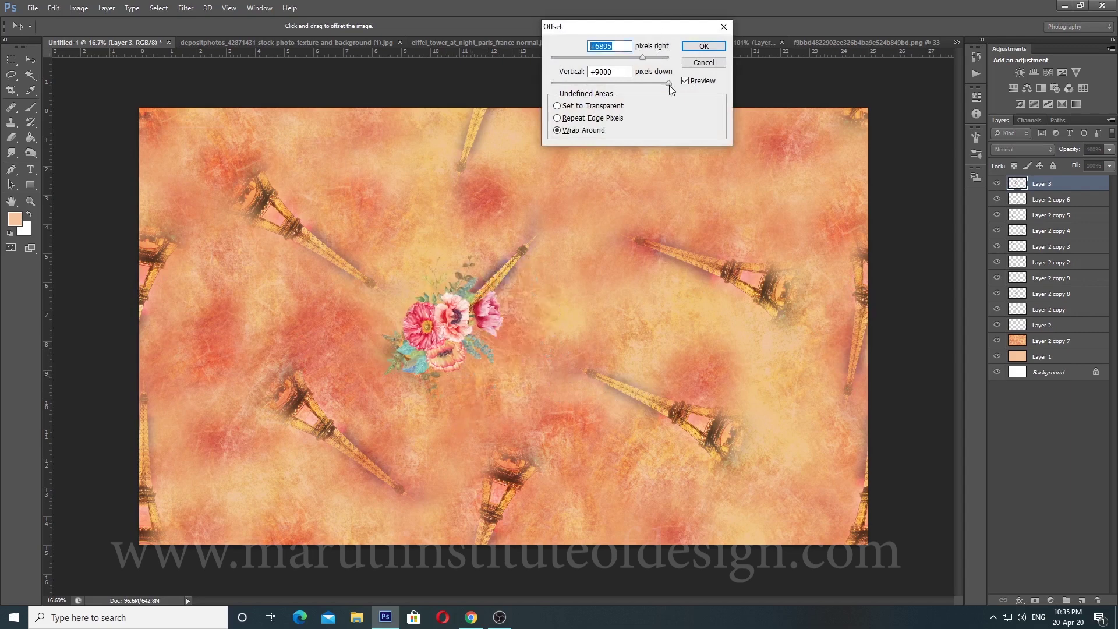
left_click_drag(669, 85, 558, 95)
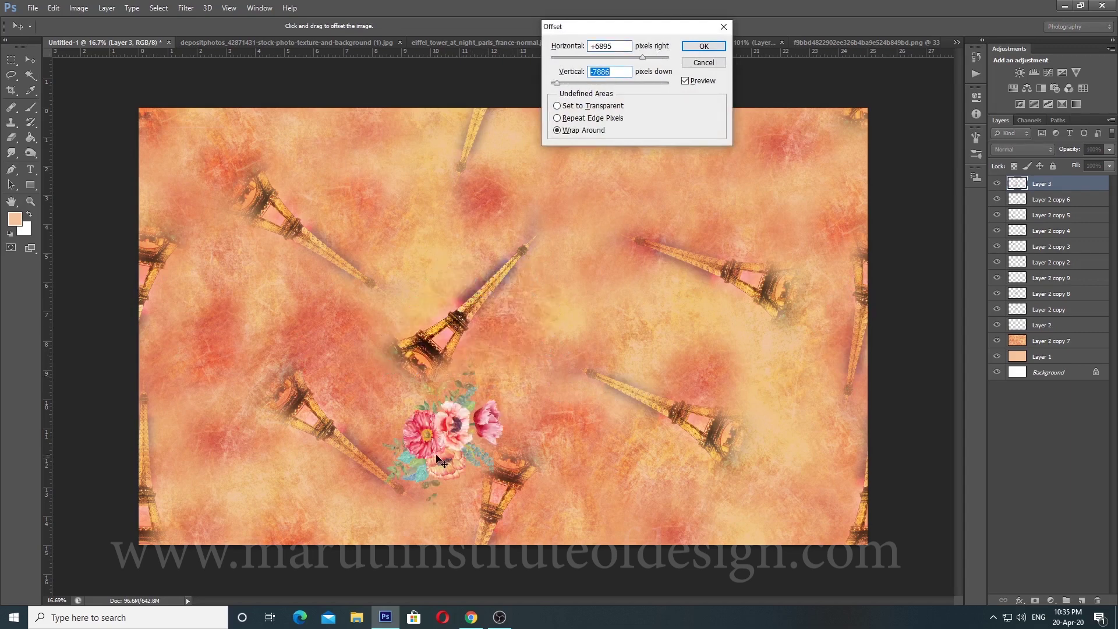
mouse_move(441, 461)
left_mouse_down()
mouse_move(469, 409)
mouse_move(426, 447)
left_mouse_up()
key("Return")
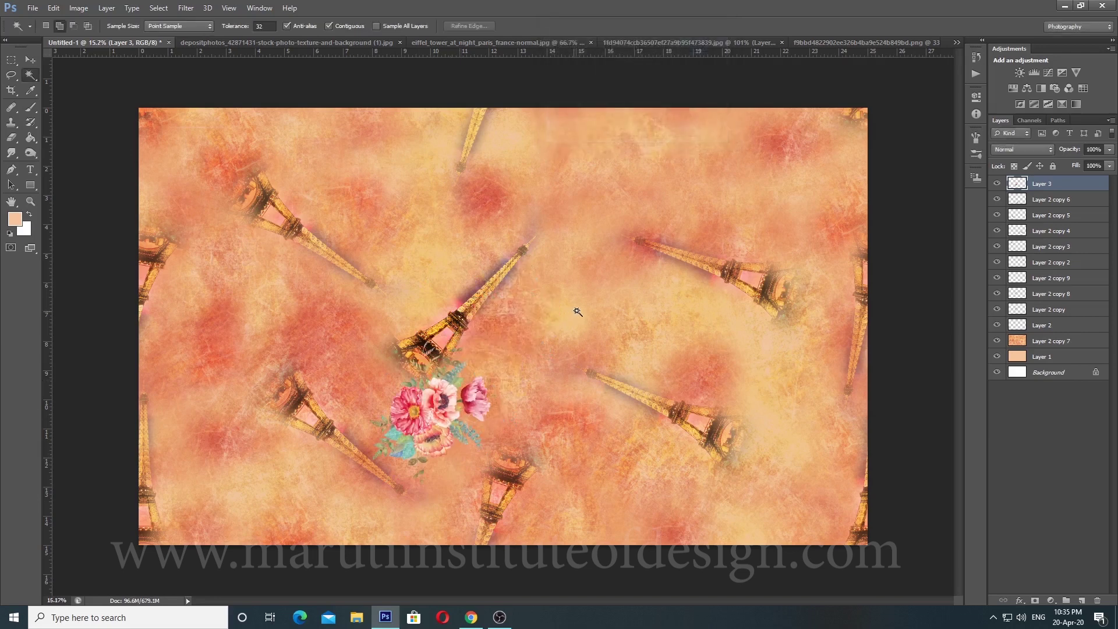
Step: Duplicate and rotate the bouquet, and offset the copy +5386 px horizontally and -9000 px vertically with Wrap Around, near the lower-left tower
scroll(582, 307, "down", 1)
key("ctrl+j")
key("ctrl+t")
left_click_drag(501, 320, 273, 325)
key("Return")
key("w")
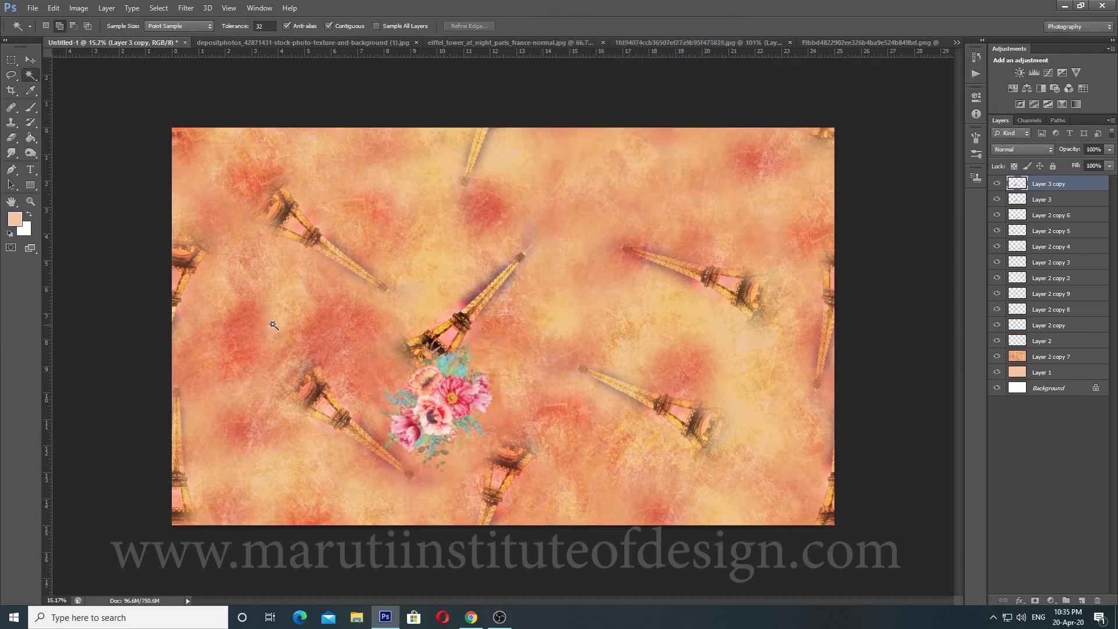
key("ctrl+alt+f")
left_click_drag(347, 479, 249, 387)
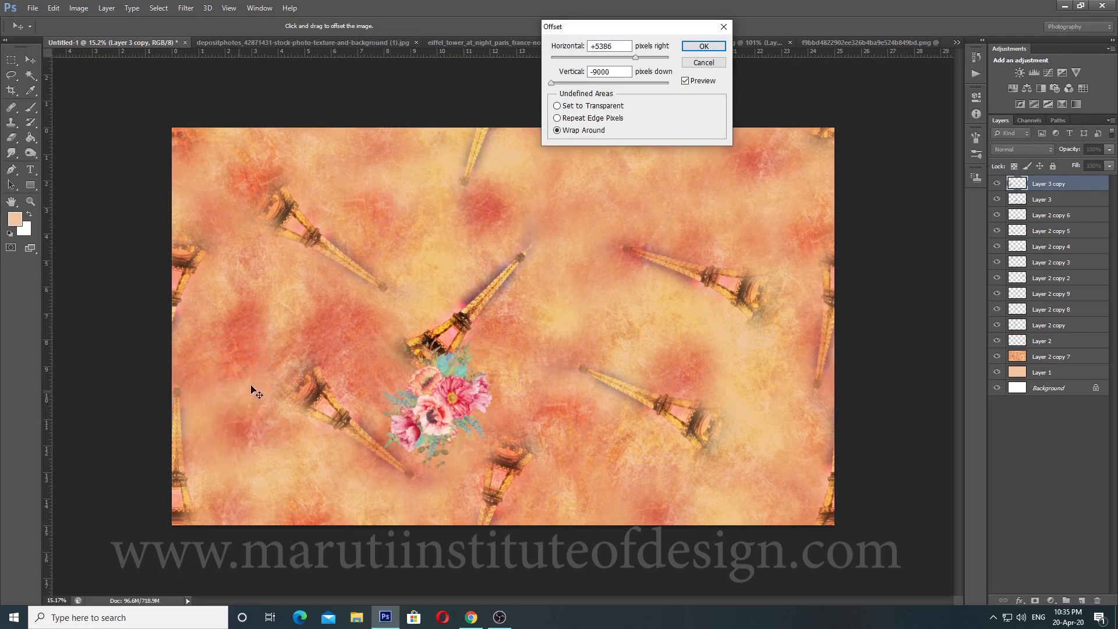
key("Return")
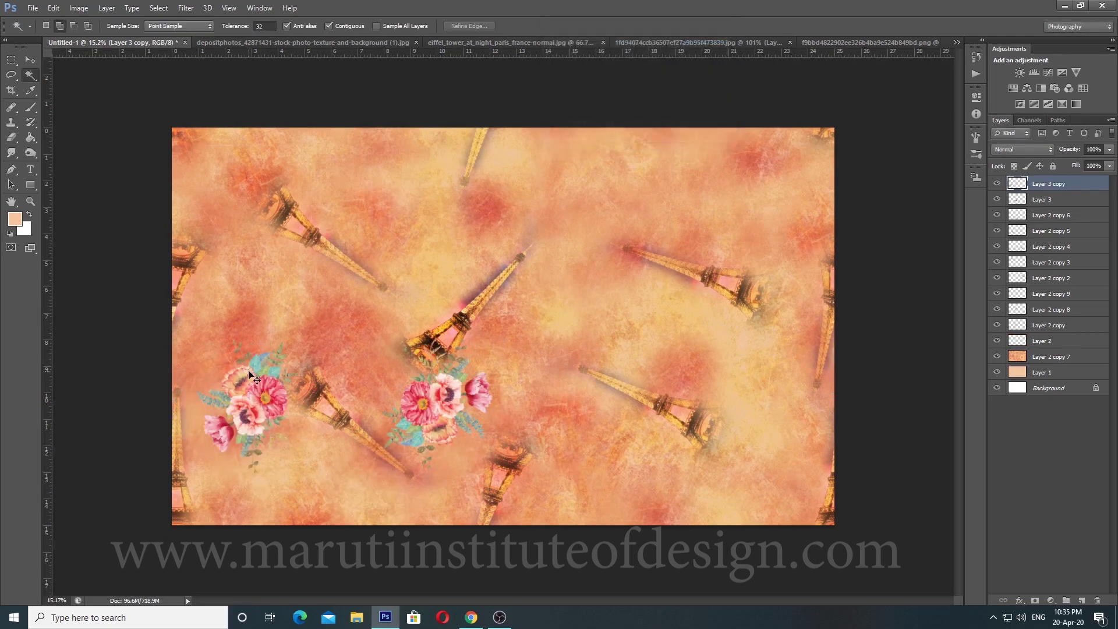
Step: Duplicate the lower-left bouquet, rotate the copy -174.33°, and offset it +4041 px horizontally and -5587 px vertically between the two right-hand towers
key("ctrl+j")
key("ctrl+t")
left_click_drag(321, 356, 35, 523)
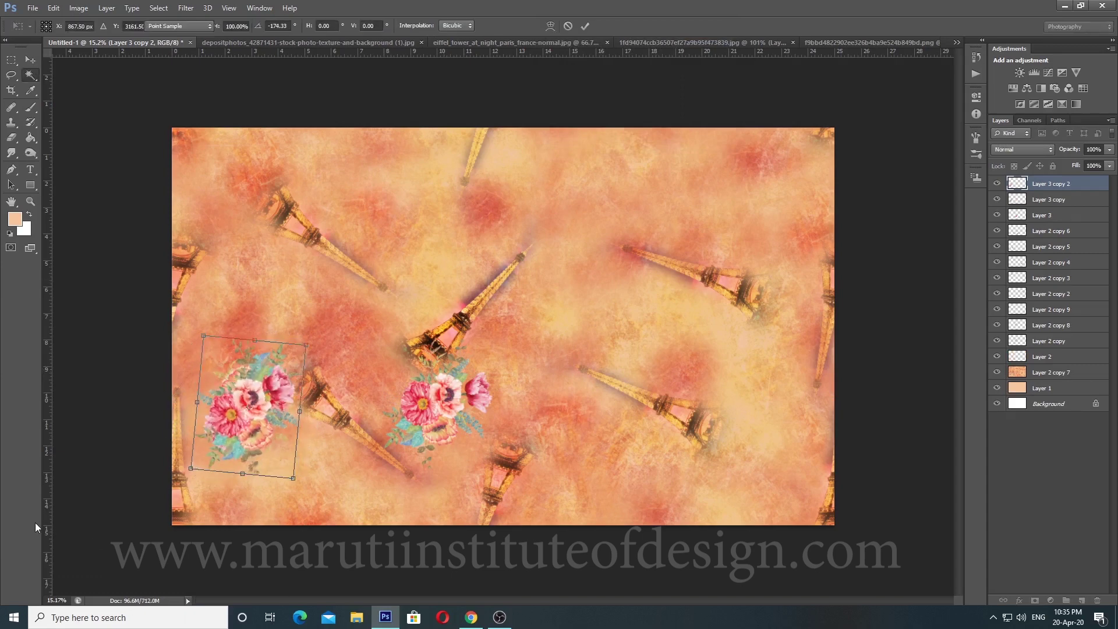
key("Return")
key("ctrl+alt+f")
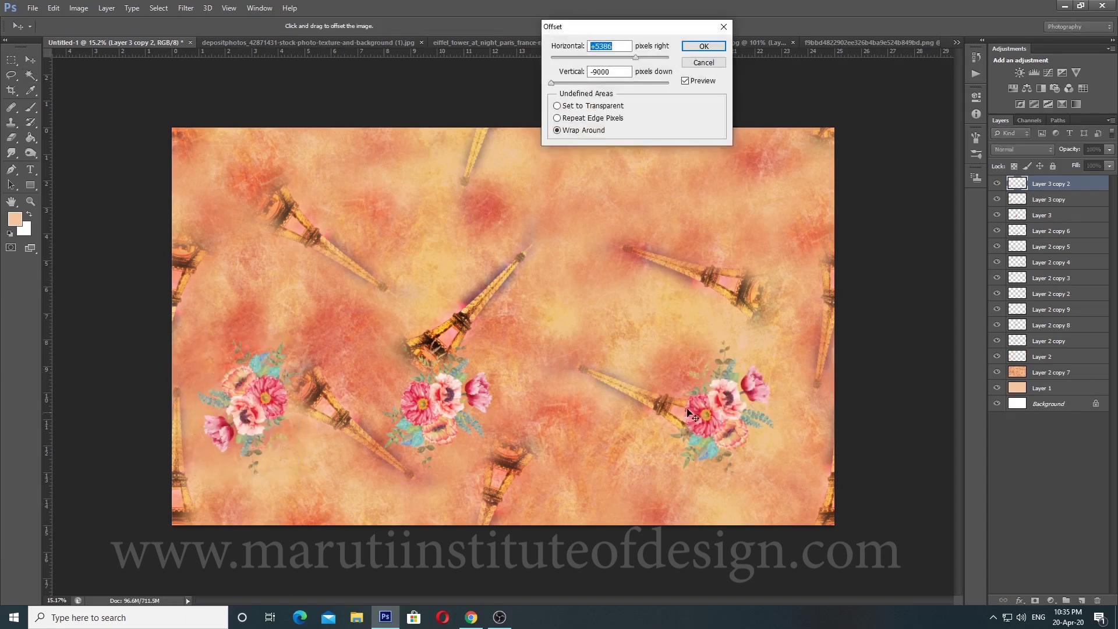
left_click_drag(693, 416, 447, 229)
key("Return")
Step: Duplicate that bouquet, rotate the copy -163.04°, and offset it +2563 px horizontally and -6674 px vertically so it wraps around the canvas corners
scroll(604, 329, "down", 1)
key("ctrl+j")
key("ctrl+t")
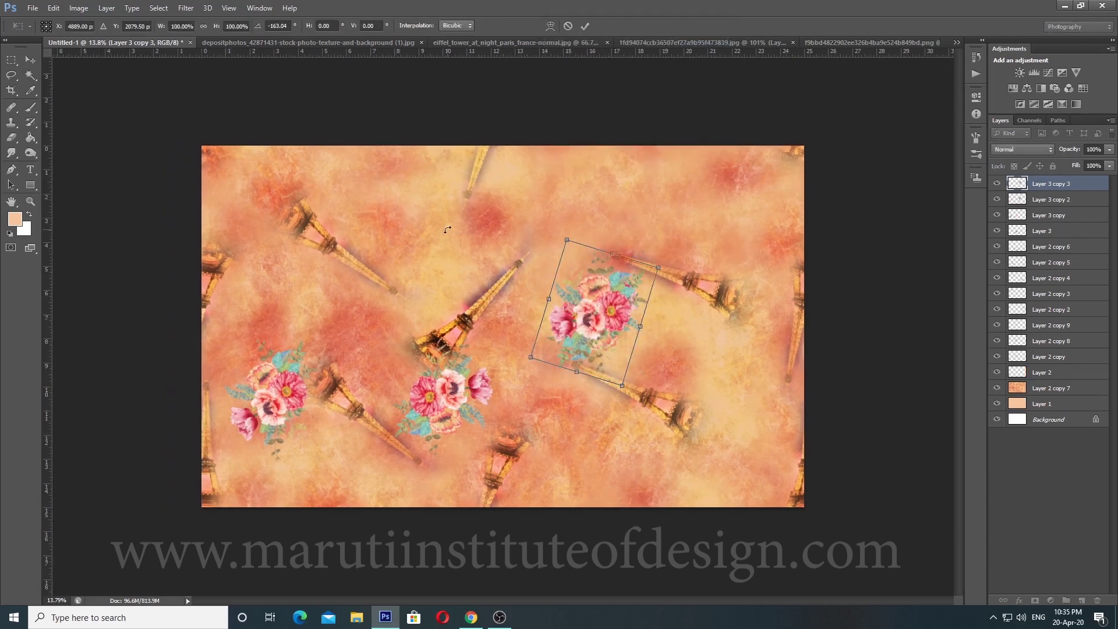
key("Return")
key("w")
key("ctrl+alt+f")
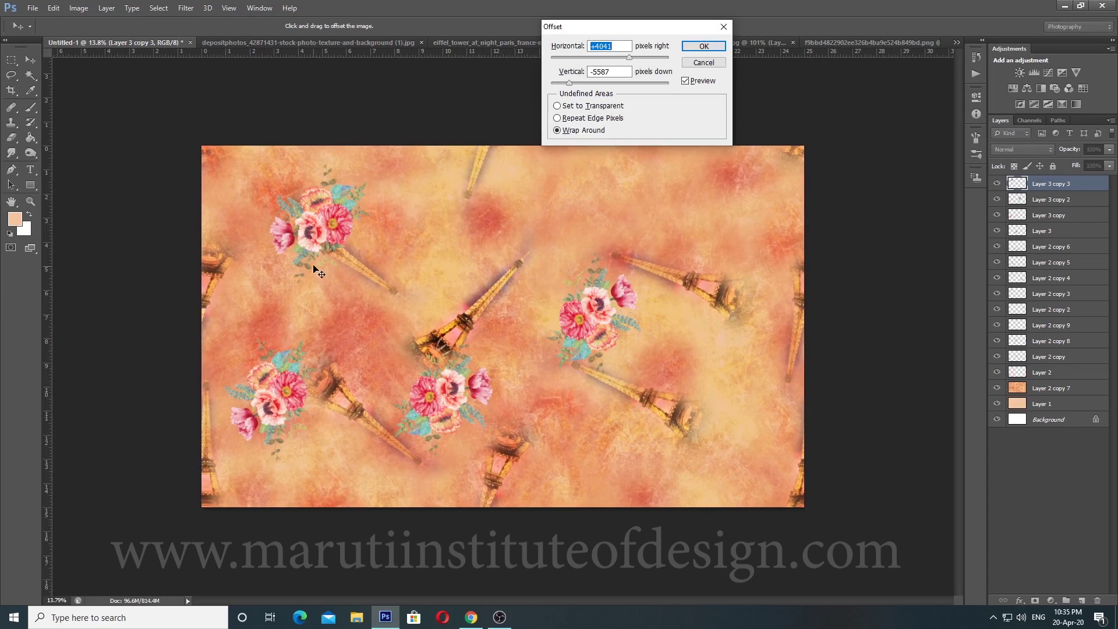
left_click_drag(315, 269, 201, 164)
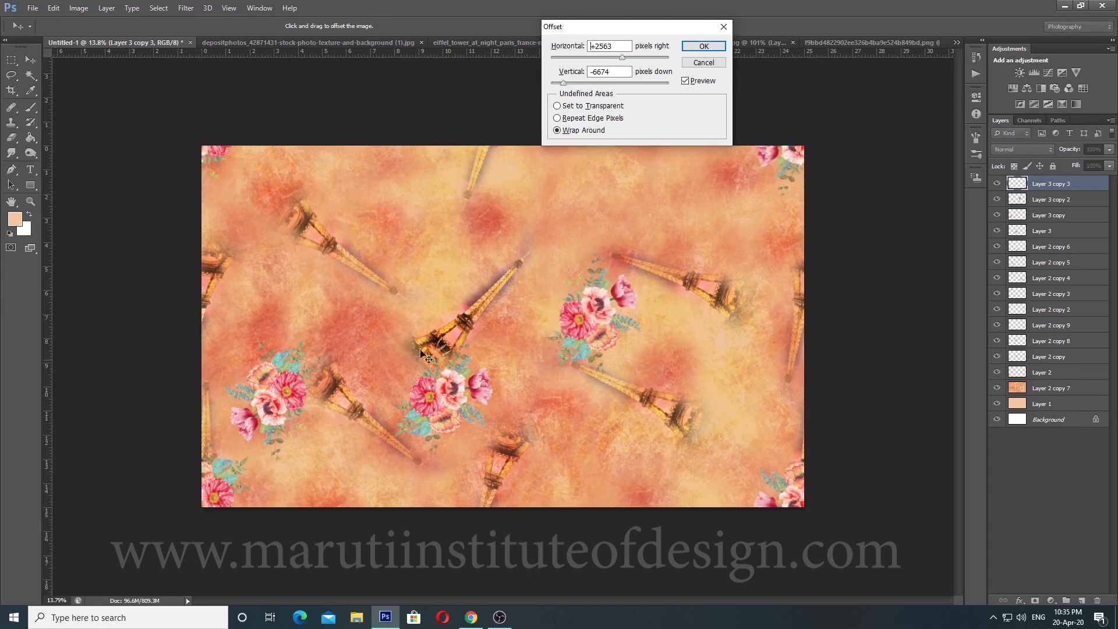
key("Return")
Step: Duplicate the bouquet lying between the two right-hand towers and rotate the copy 164.02°
scroll(422, 352, "down", 1)
scroll(557, 384, "up", 2)
right_click(605, 310, "ctrl")
left_click(621, 317)
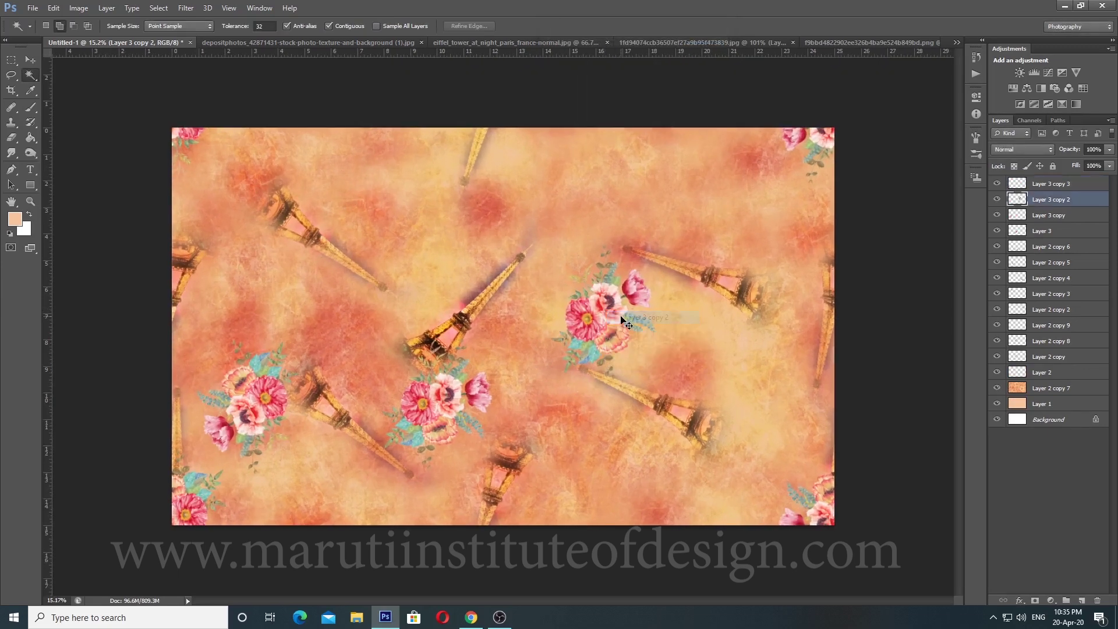
key("ctrl+j")
key("ctrl+t")
left_click_drag(631, 431, 564, 239)
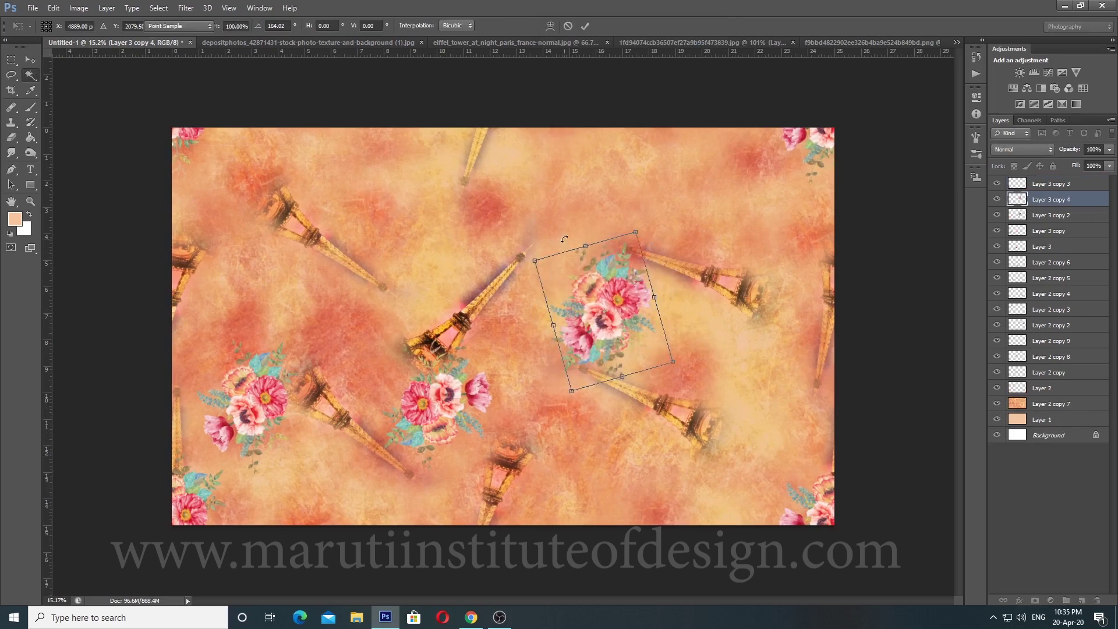
key("Return")
Step: Offset the rotated copy +737 px horizontally and -6240 px vertically with Wrap Around so it crosses the upper and lower canvas edges
key("ctrl+alt+f")
left_click_drag(693, 364, 417, 275)
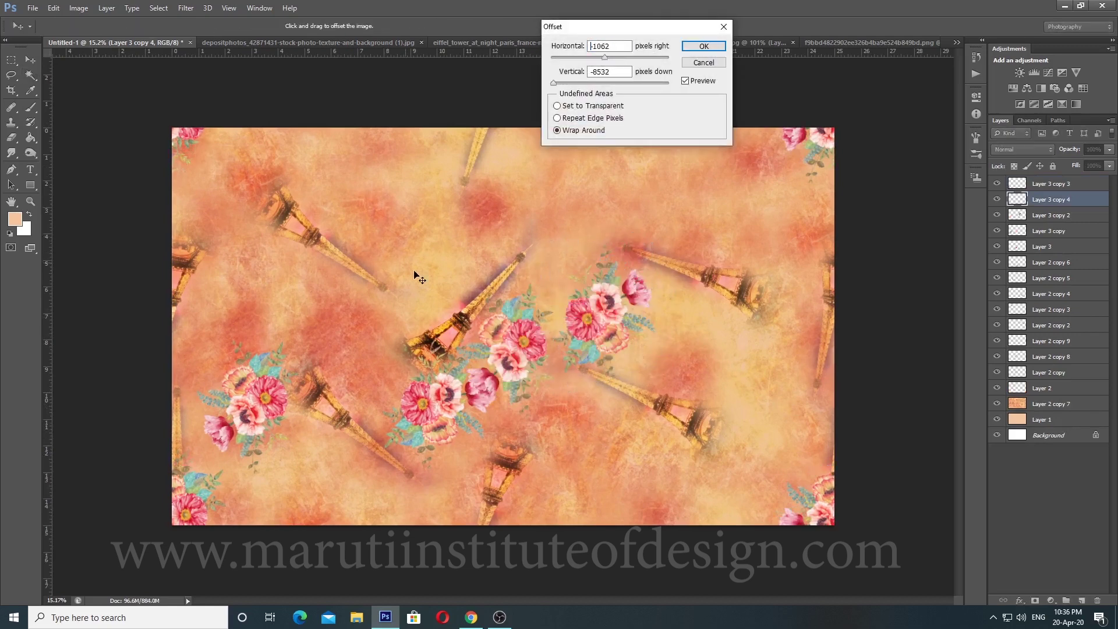
left_click_drag(476, 397, 660, 577)
left_click_drag(693, 508, 664, 511)
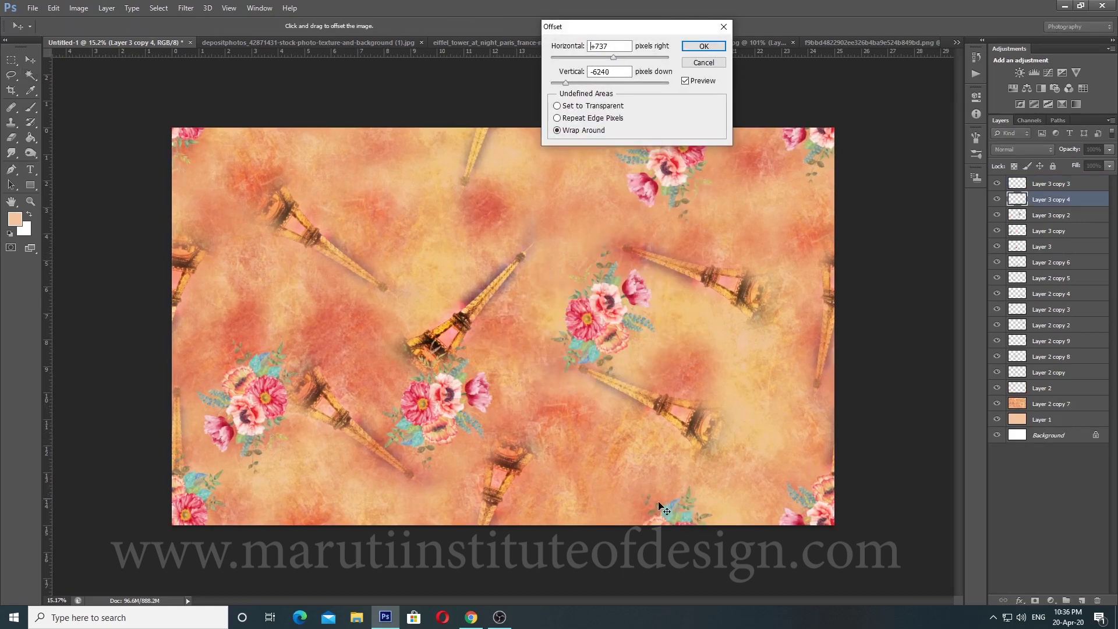
key("Return")
Step: Duplicate the bouquet between the right-hand towers again and offset the copy -2204 px horizontally and -5428 px vertically with Wrap Around
key("ctrl+minus")
key("w")
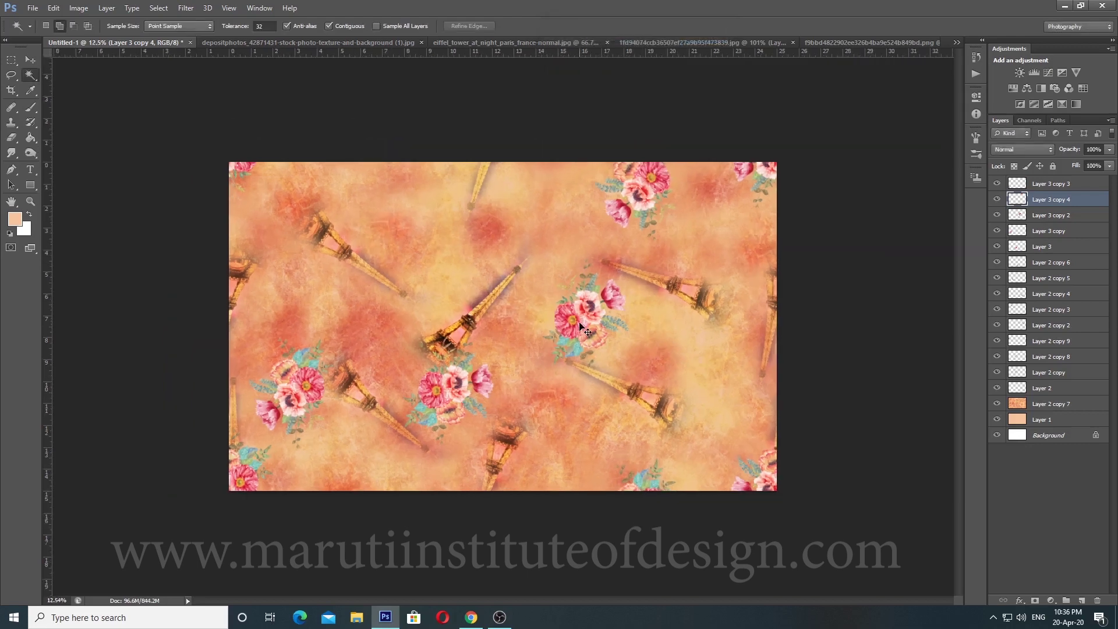
right_click(579, 325, "ctrl")
left_click(600, 330)
key("ctrl+j")
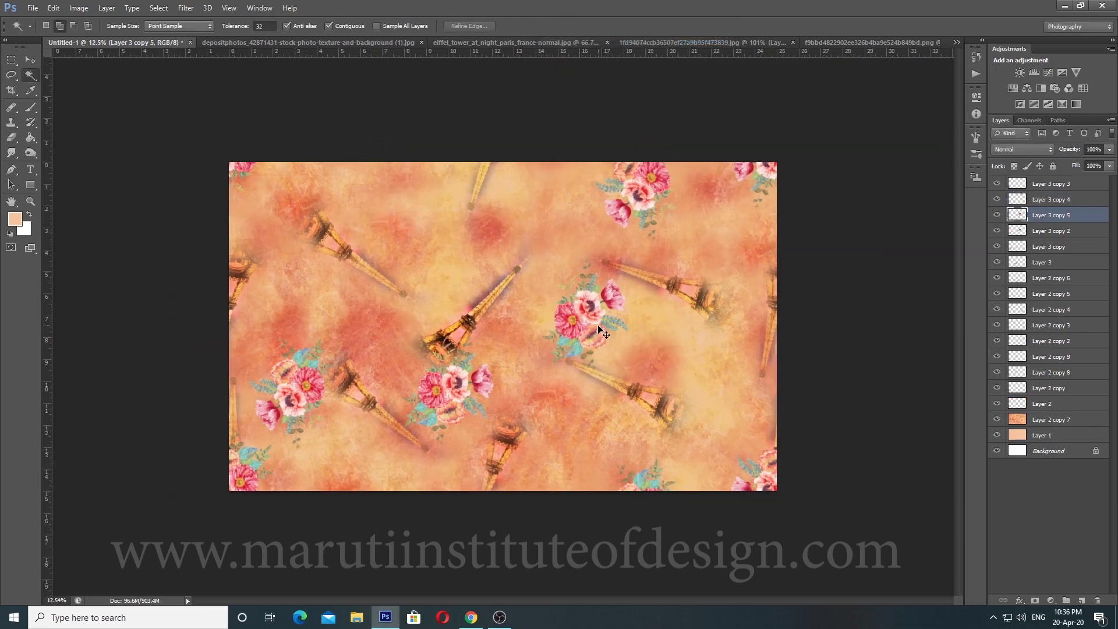
key("ctrl+alt+f")
left_click_drag(382, 252, 433, 277)
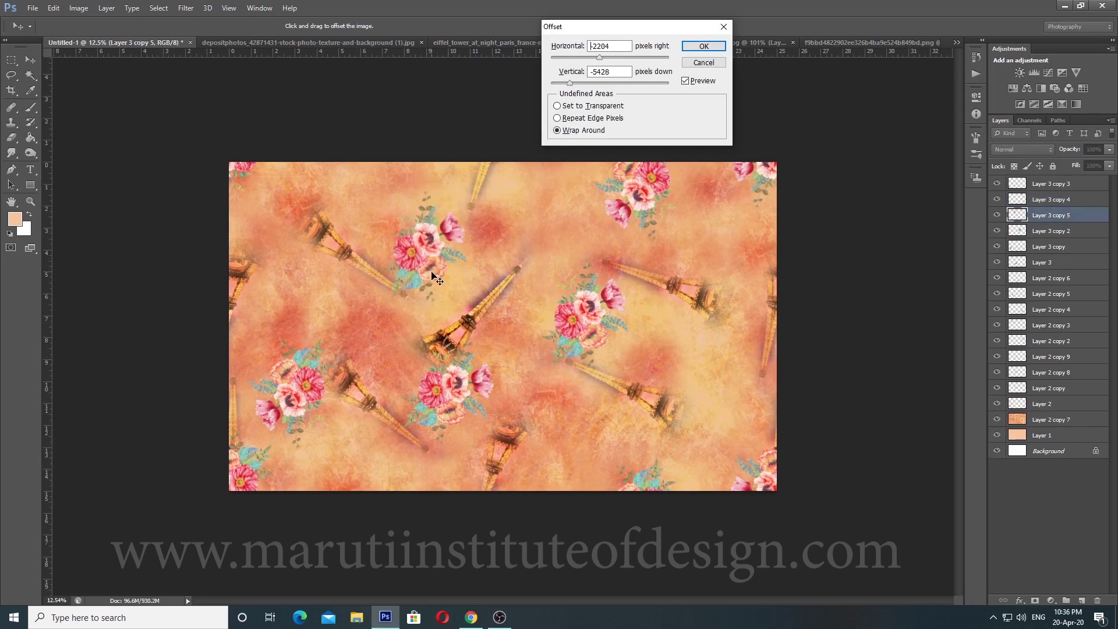
key("Return")
key("w")
Step: Rotate the bouquet copy above the central tower so its flowers face a different direction
key("ctrl+t")
left_click_drag(506, 224, 355, 278)
key("Return")
Step: Duplicate the bouquet above the central tower and rotate the copy in place
scroll(454, 316, "down", 1)
key("ctrl+j")
key("ctrl+t")
key("Return")
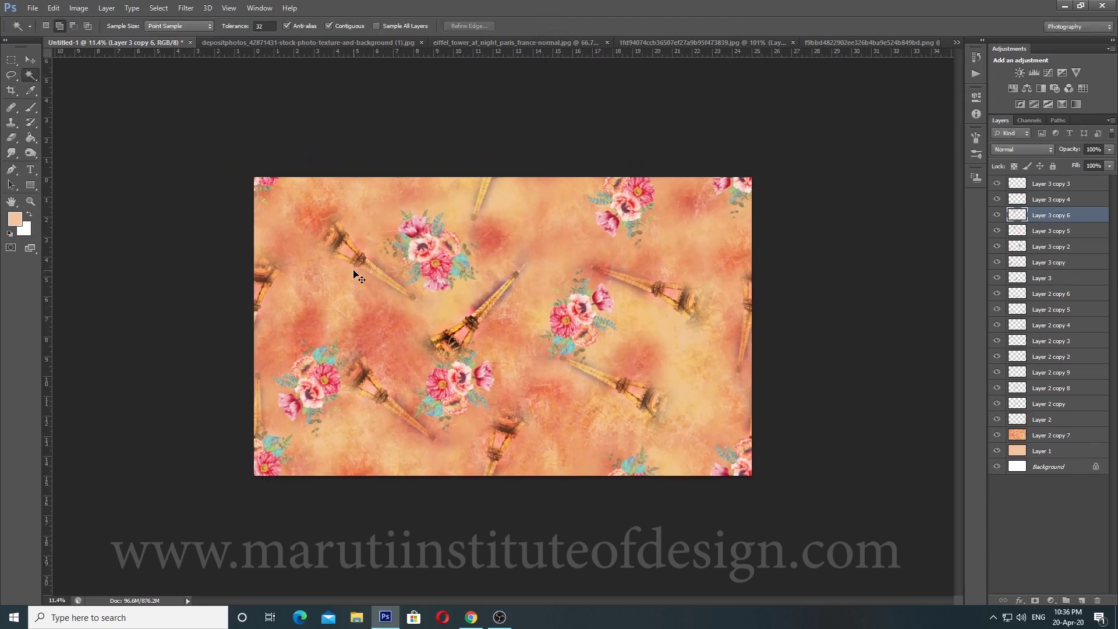
Step: Offset the rotated bouquet copy with Wrap Around so it crosses the left and right canvas edges
key("ctrl+alt+f")
left_click_drag(303, 232, 339, 332)
left_click_drag(714, 325, 740, 307)
key("Return")
key("w")
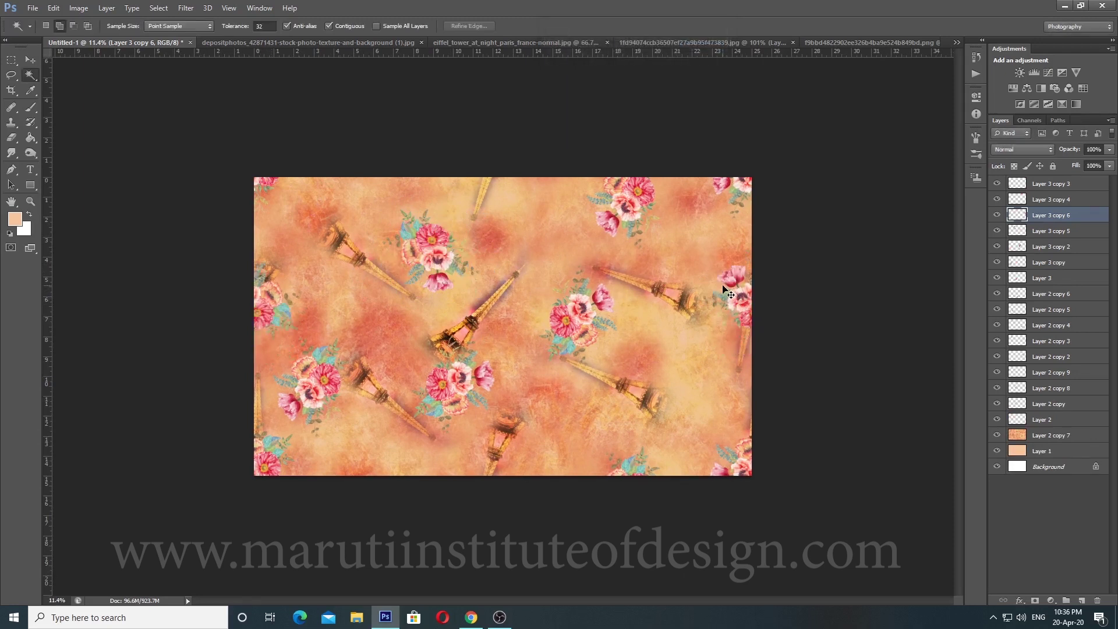
Step: Duplicate the bouquet wrapping the side edges and offset the copy -3845 px horizontally and -4437 px vertically with Wrap Around
key("ctrl+j")
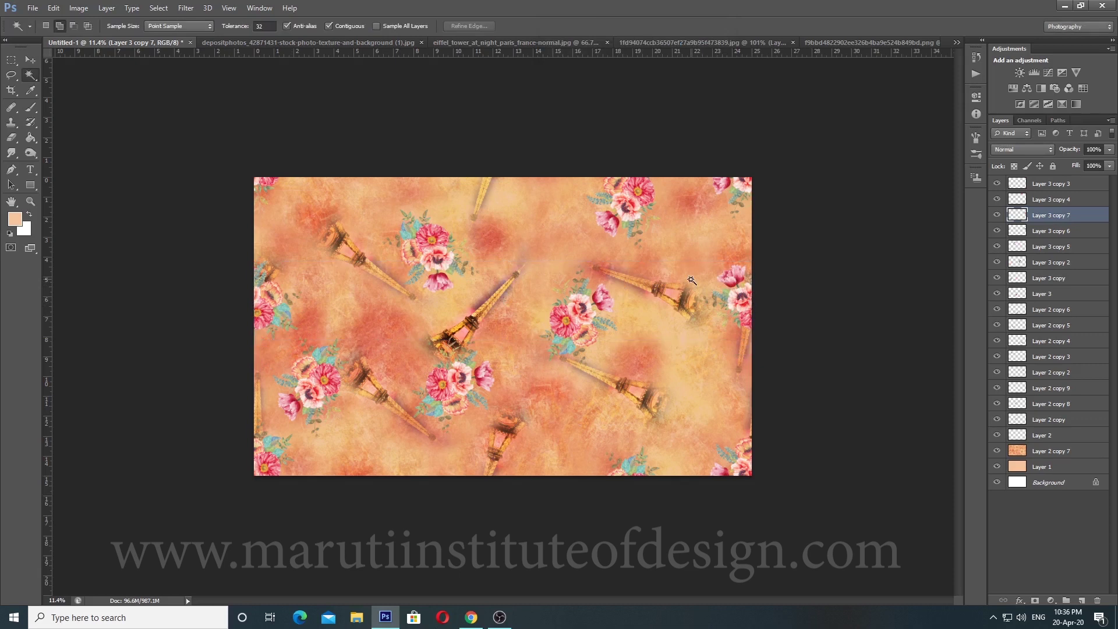
key("ctrl+alt+f")
left_click_drag(558, 346, 488, 309)
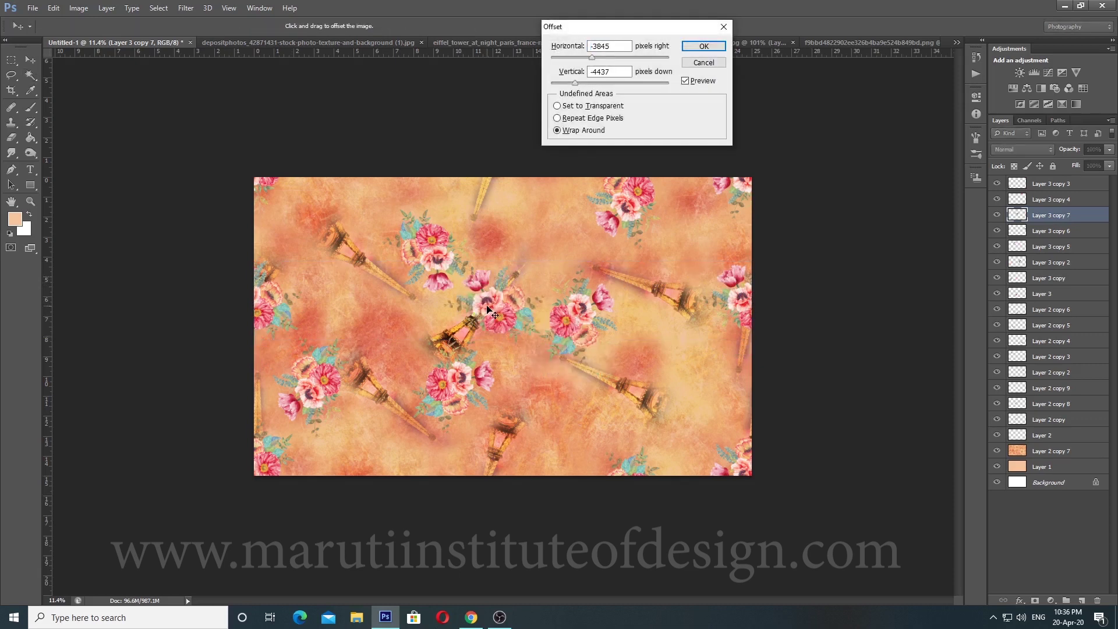
key("Return")
Step: Rotate the bouquet copy over the central tower so its flowers face a different direction
key("ctrl+t")
left_click_drag(594, 296, 198, 373)
key("Return")
Step: Offset the rotated copy -9064 px horizontally and -2017 px vertically with Wrap Around so it crosses the upper and lower canvas edges
key("ctrl+alt+f")
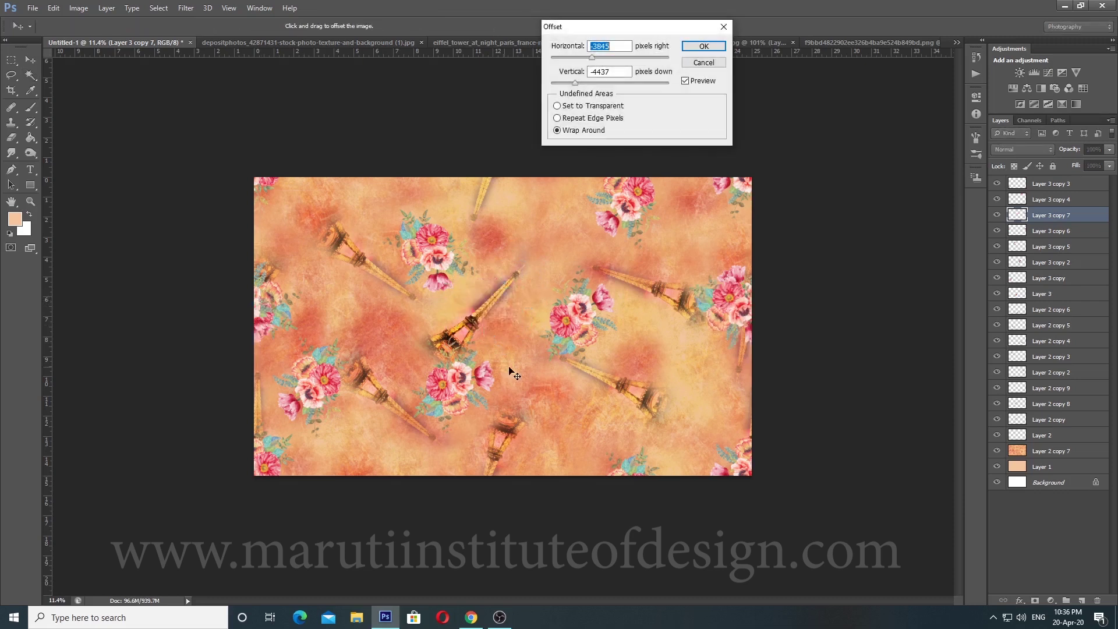
left_click_drag(577, 311, 375, 449)
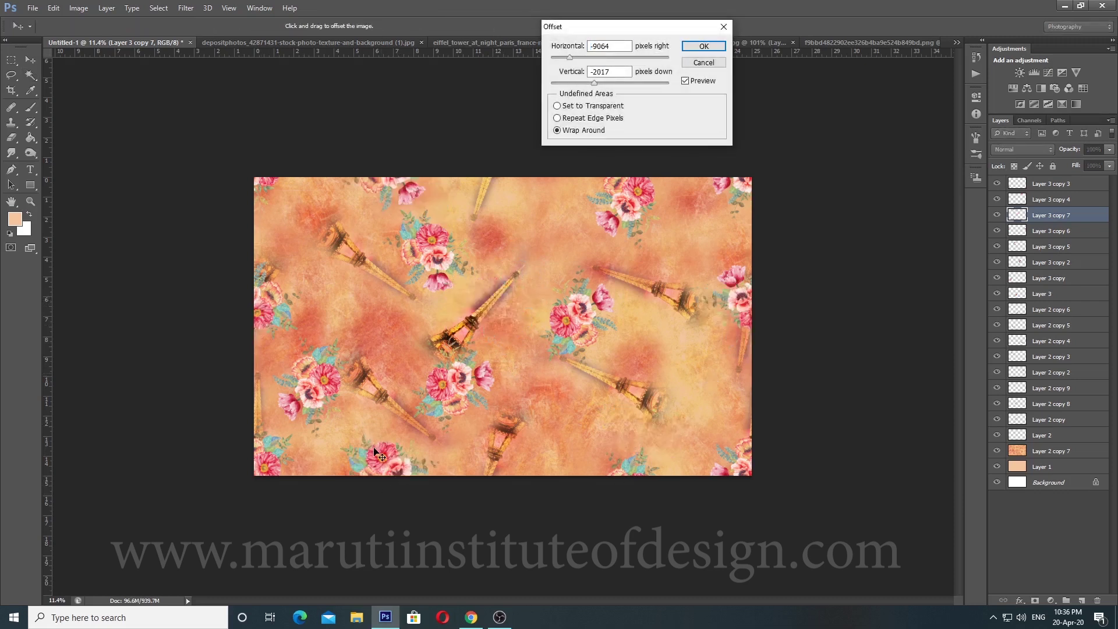
key("Return")
Step: Move the bouquet above the central tower about 0.25 in to the right and 0.51 in down
right_click(437, 261)
left_click(449, 268)
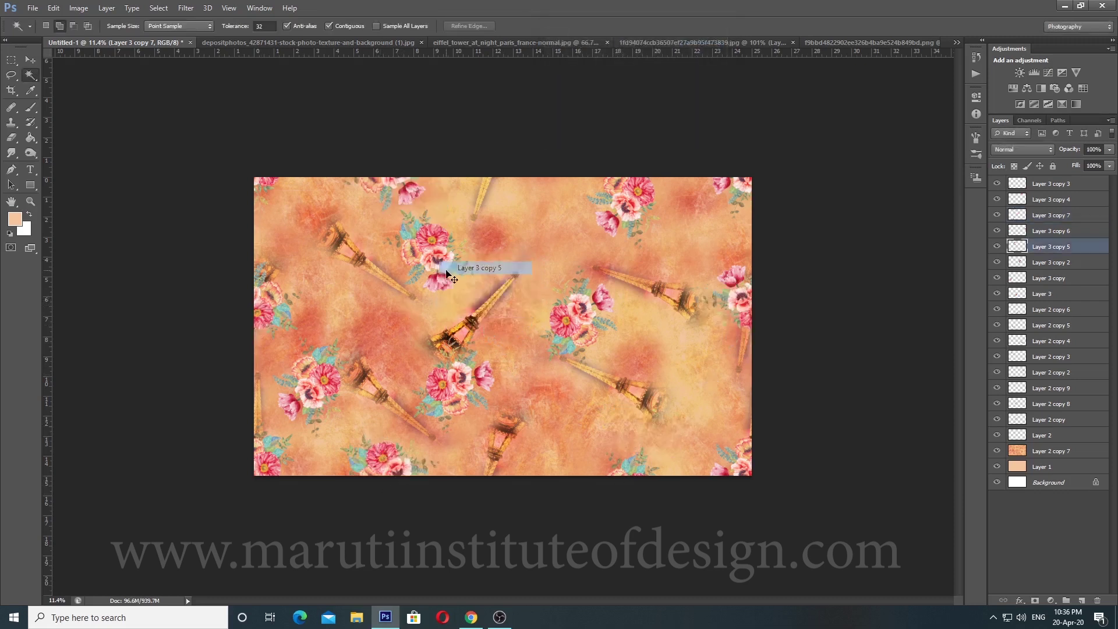
key("ctrl+t")
mouse_move(451, 272)
left_mouse_down()
mouse_move(467, 311)
mouse_move(461, 286)
left_mouse_up()
scroll(464, 302, "down", 1)
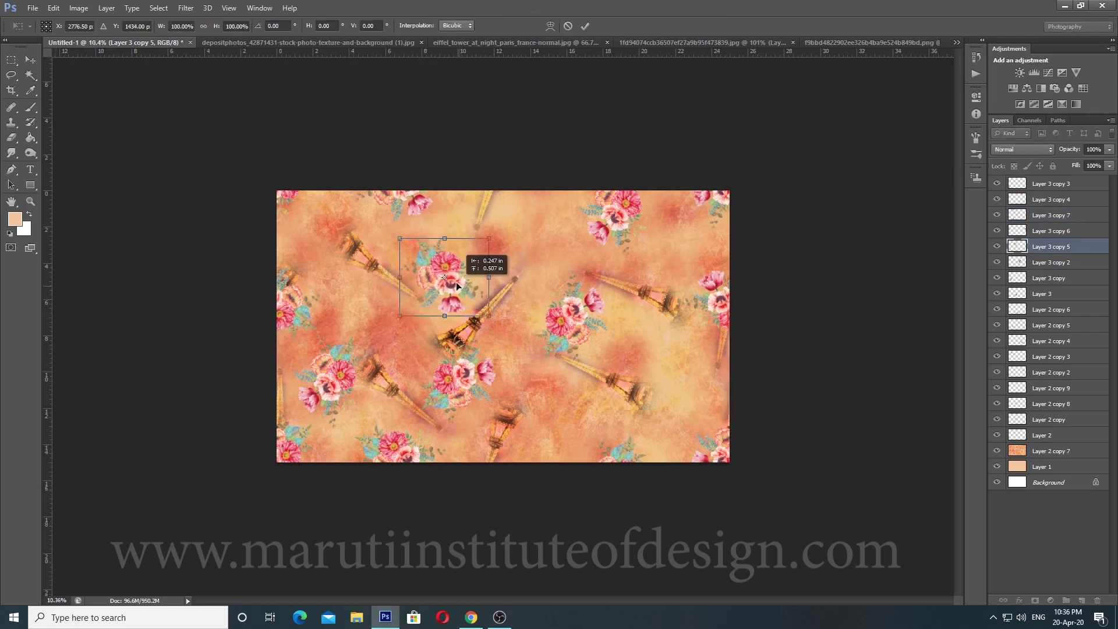
key("Return")
key("w")
scroll(461, 283, "down", 1)
scroll(501, 326, "up", 1)
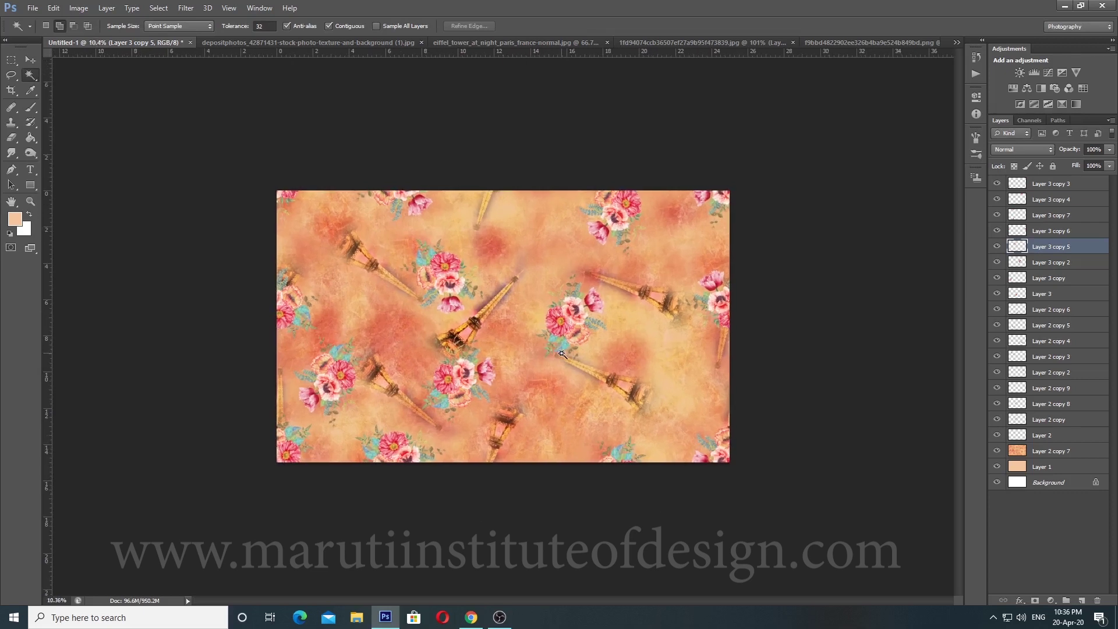
Step: Duplicate the bouquet above the central tower, rotate the copy 131.09°, and move it about 6.77 in right and 7.61 in down
scroll(568, 358, "up", 1)
key("ctrl+j")
key("ctrl+t")
left_click_drag(458, 307, 400, 262)
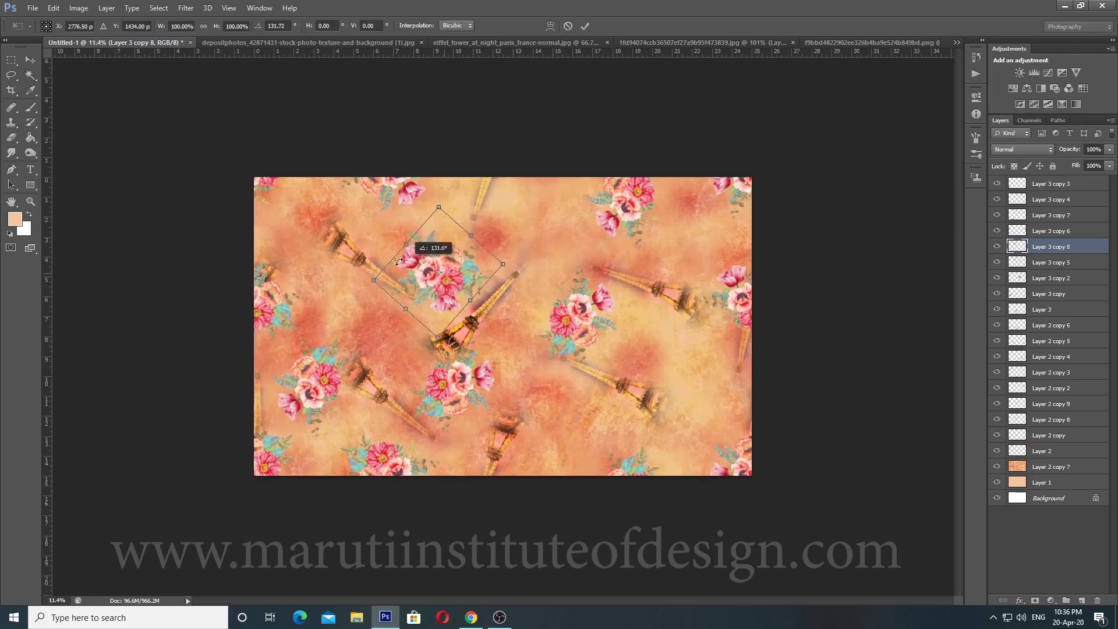
left_click_drag(471, 275, 610, 429)
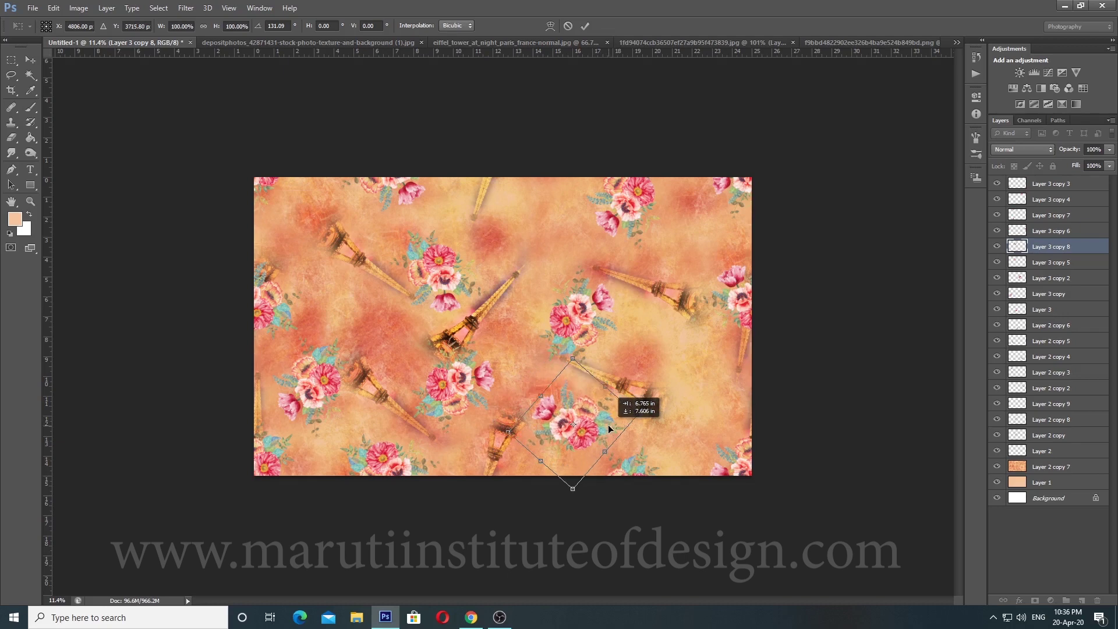
key("Return")
scroll(636, 418, "down", 6)
scroll(637, 418, "up", 5)
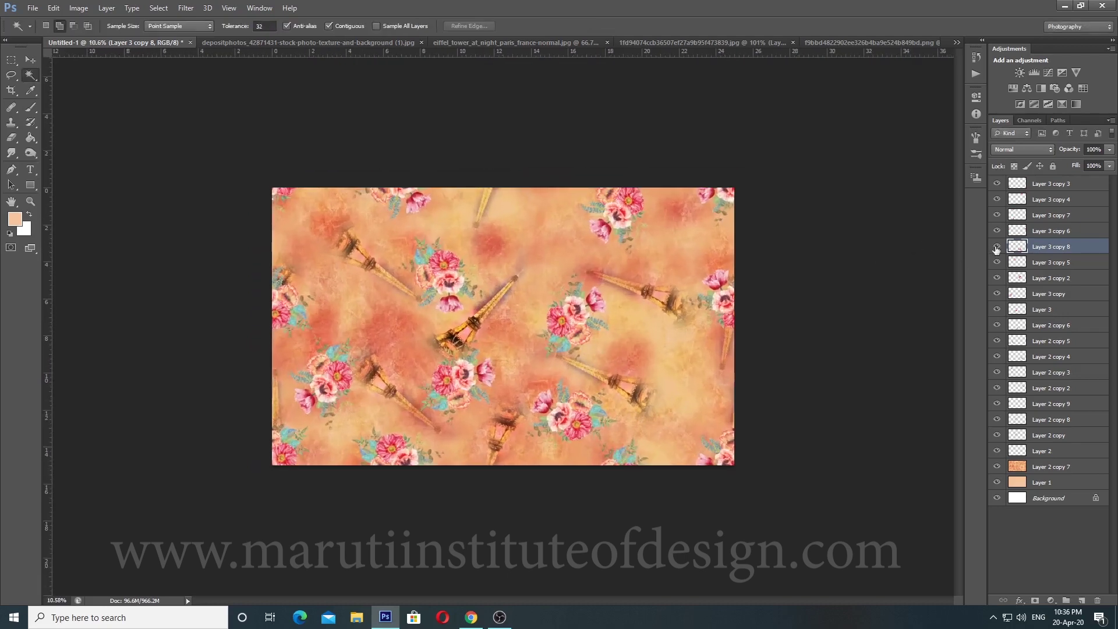
Step: Hide and show the new bouquet copy repeatedly to compare the pattern with and without it
left_click(997, 248)
left_click(997, 248)
left_click(996, 249)
left_click(997, 248)
left_click(997, 249)
left_click(997, 248)
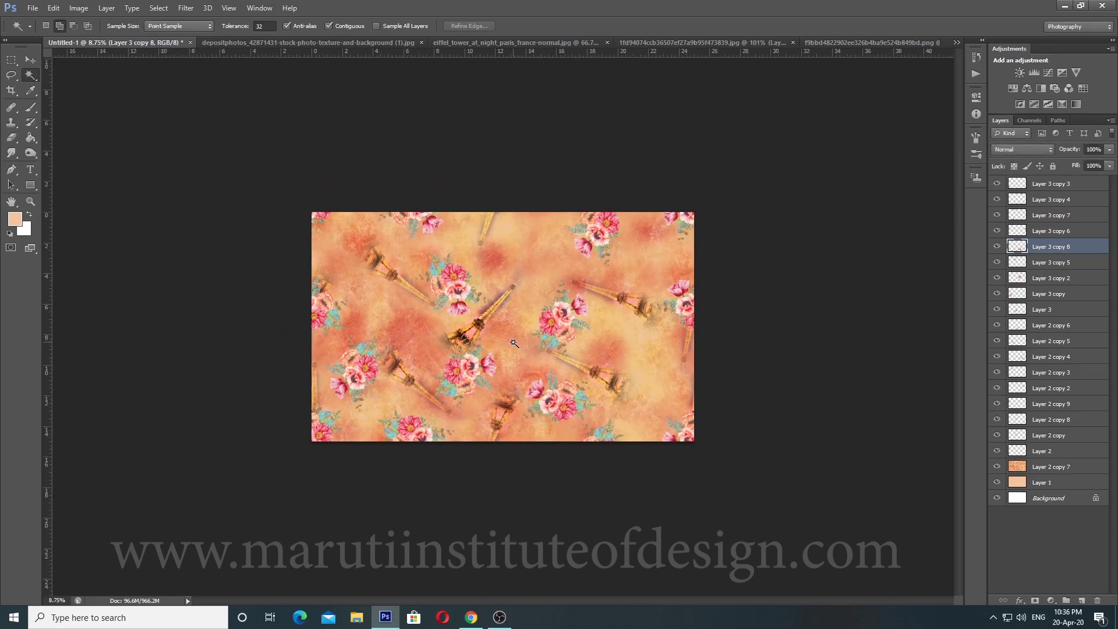
scroll(510, 344, "up", 1)
Step: Switch to Chrome and search Google for "pinterest" in a new tab
left_click(472, 617)
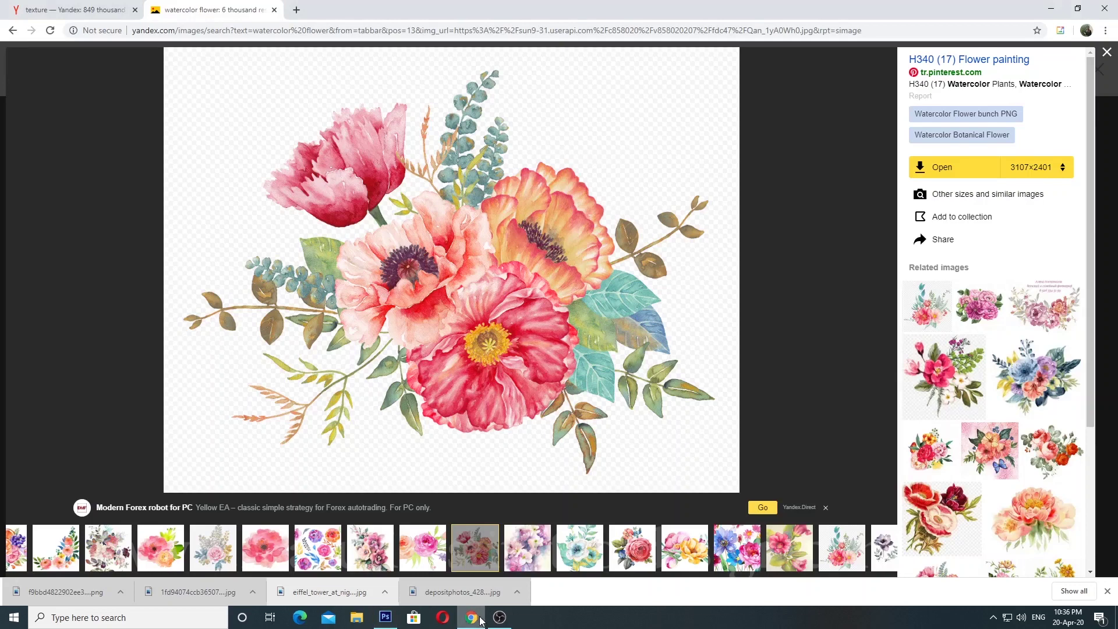
left_click(81, 10)
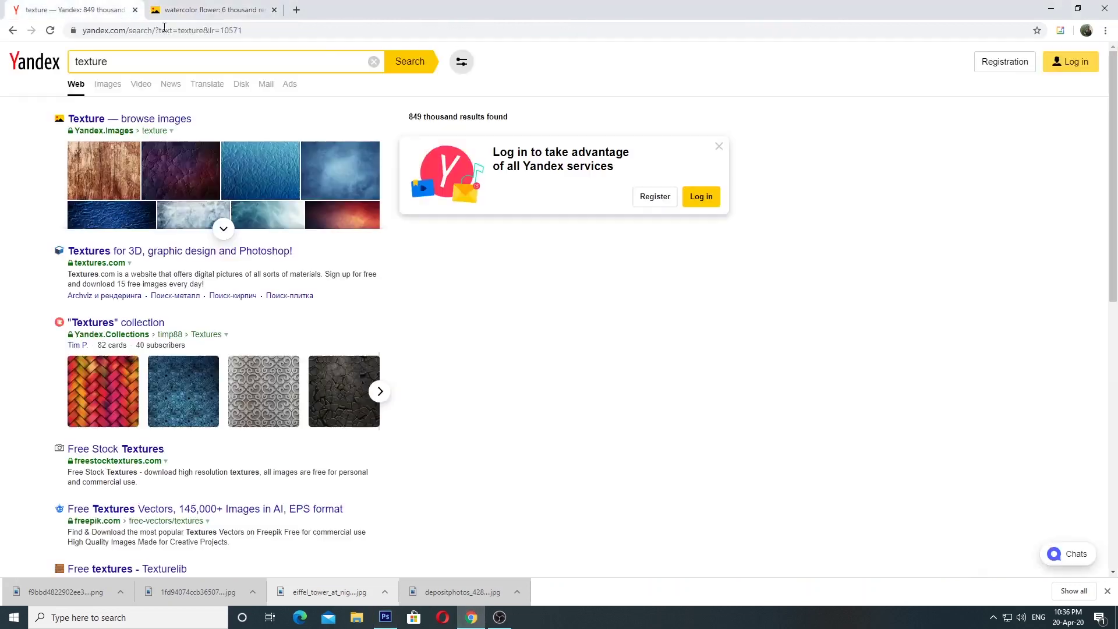
left_click(296, 8)
type("pi")
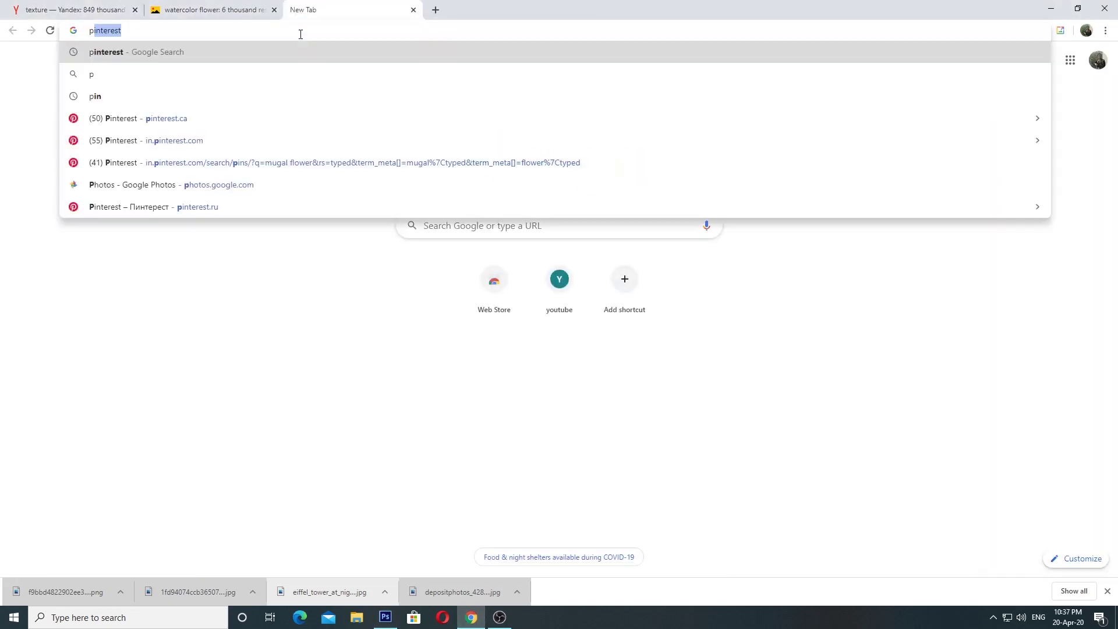
type("n")
key("Return")
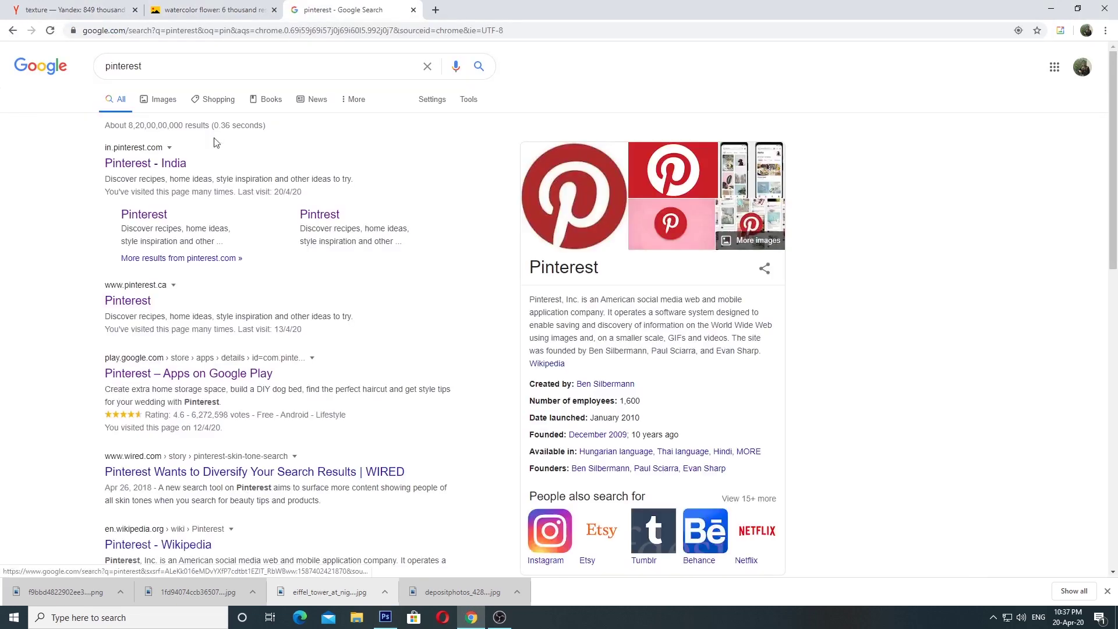
Step: Open the Pinterest site from the Google search results
left_click(181, 170)
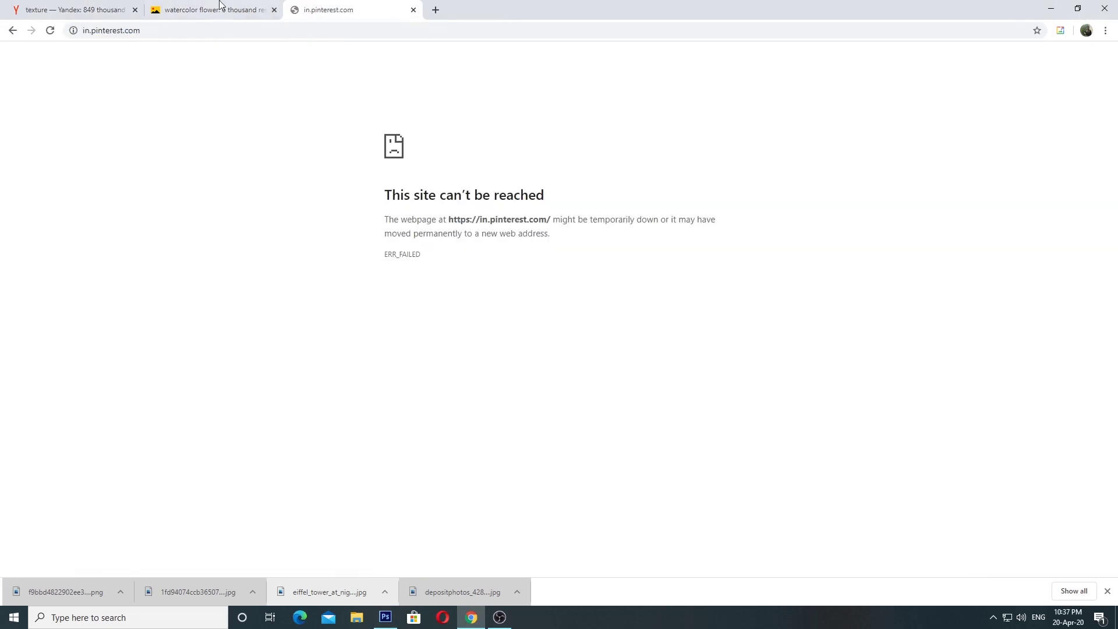
left_click(12, 30)
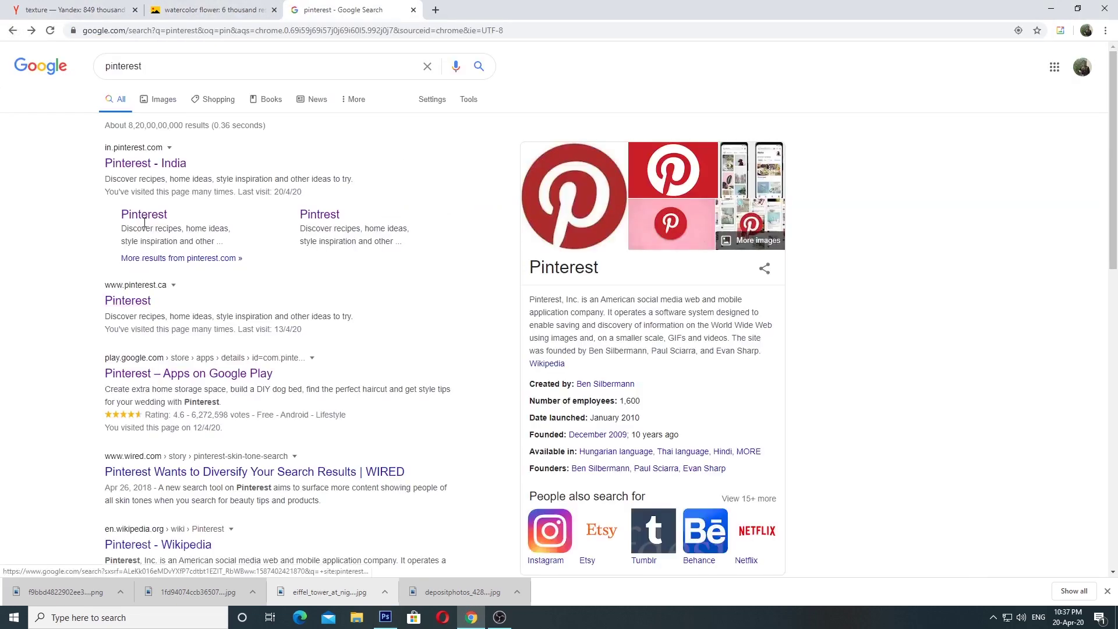
left_click(144, 216)
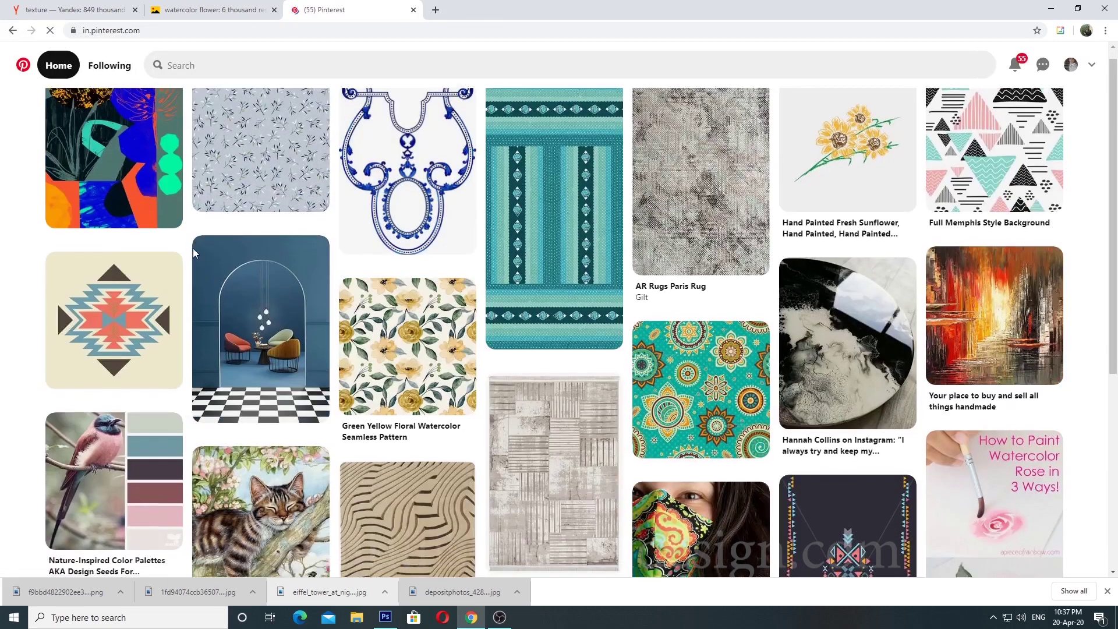
Step: Browse the Pinterest home feed, view the grey striped rug pin, and return to the feed
scroll(193, 248, "down", 2)
scroll(146, 233, "down", 1)
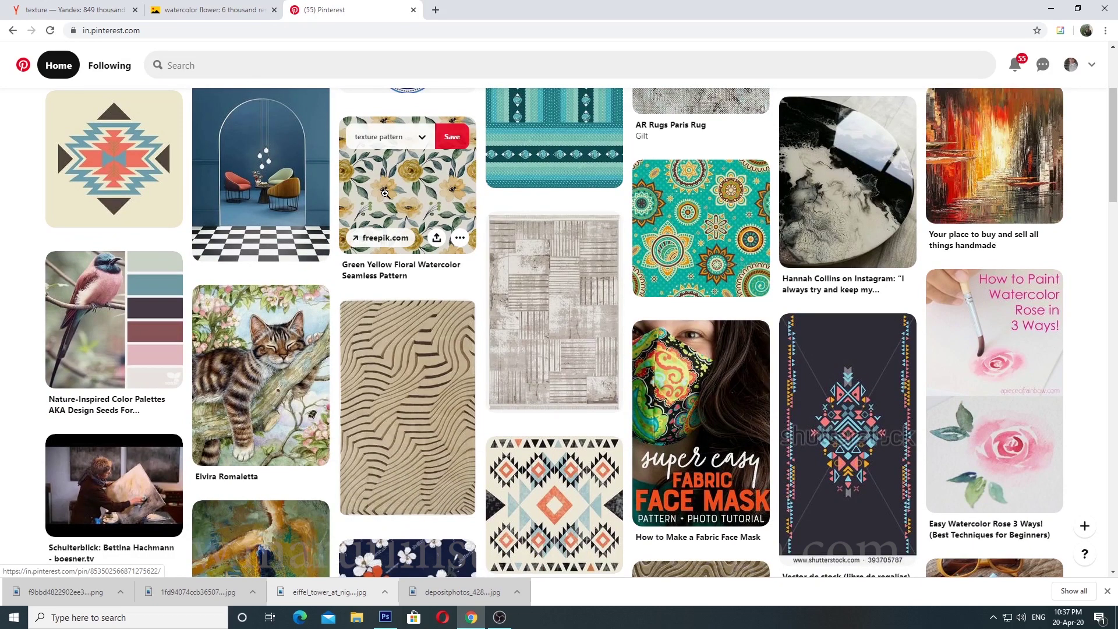
left_click(582, 310)
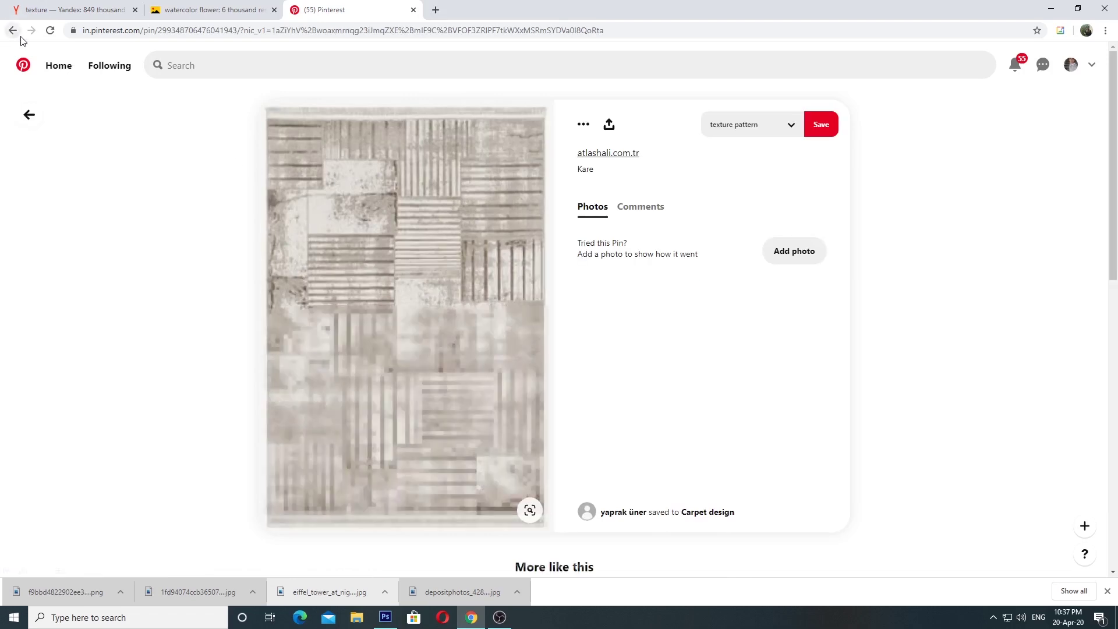
left_click(14, 31)
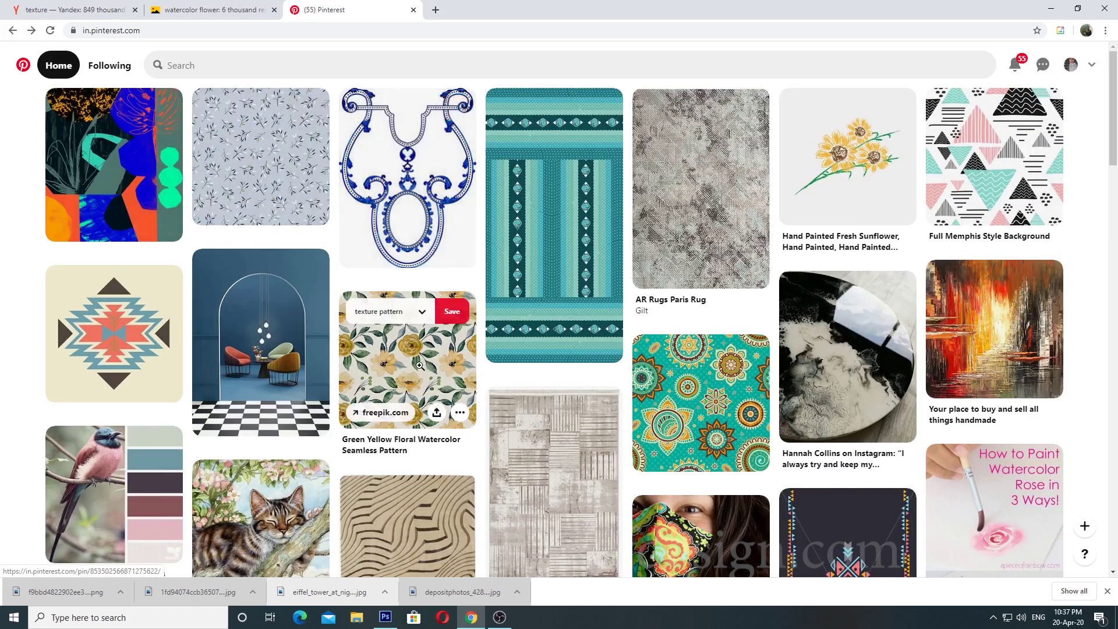
Step: Open the Green Yellow Floral Watercolor Seamless Pattern pin and browse its related designs
left_click(408, 349)
scroll(443, 373, "down", 2)
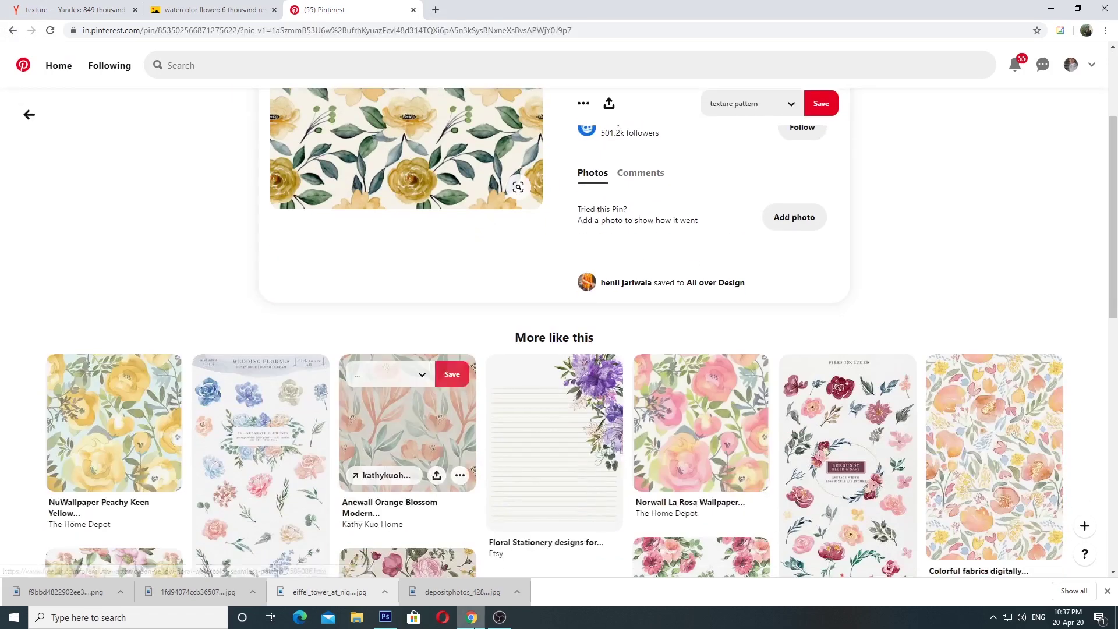
scroll(842, 415, "down", 4)
scroll(843, 415, "down", 2)
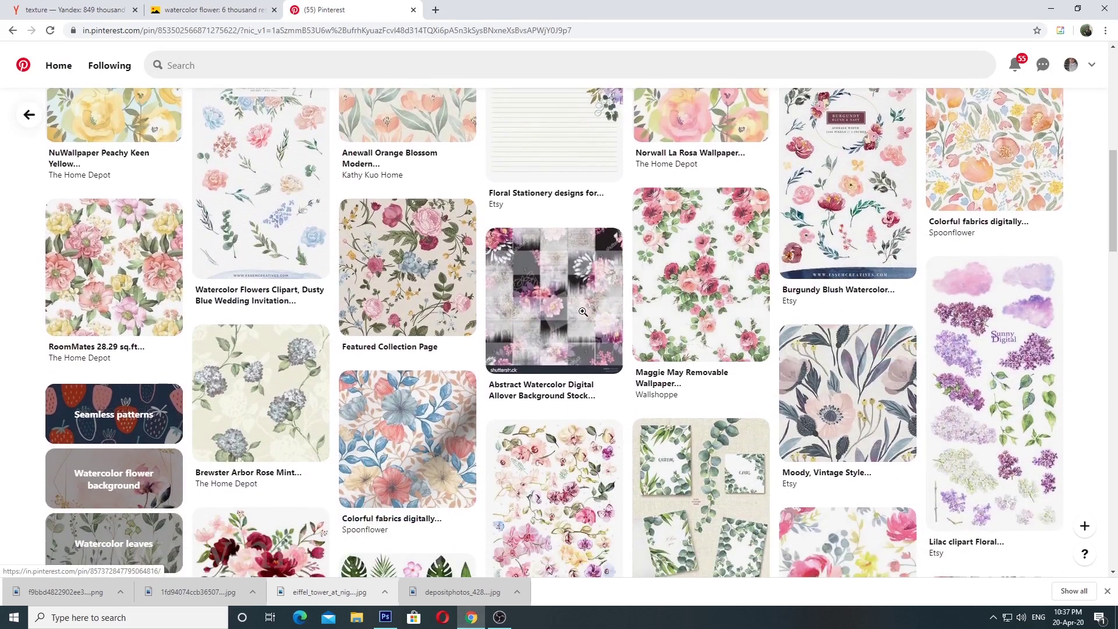
Step: Open the Abstract Watercolor Digital Allover Background pin and look through its related patterns for a suitable reference
left_click(562, 316)
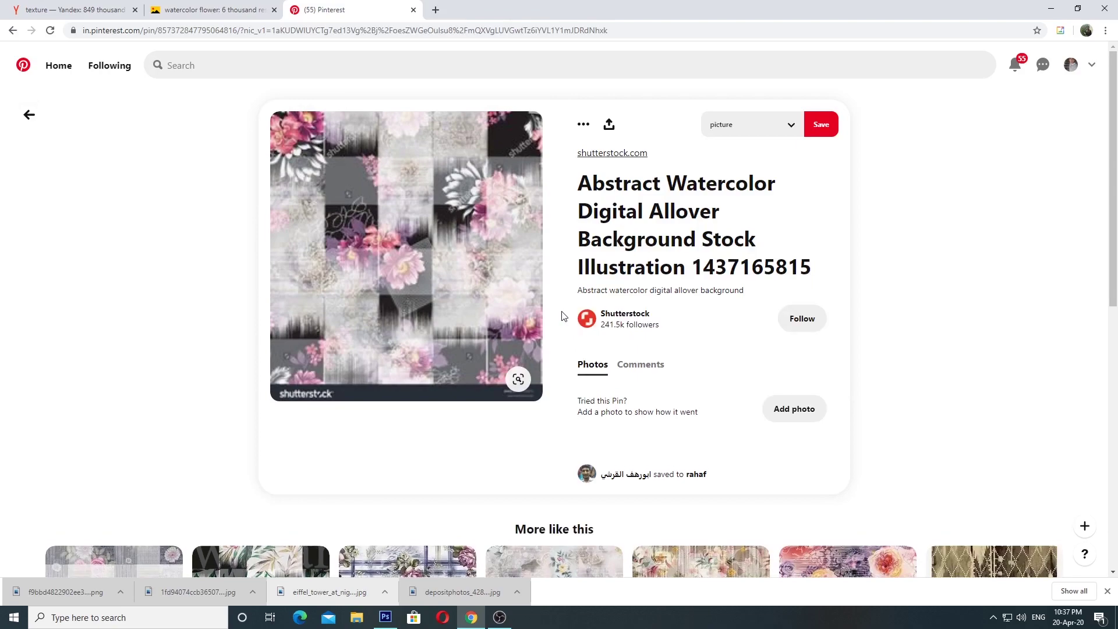
scroll(562, 317, "down", 5)
scroll(562, 317, "down", 4)
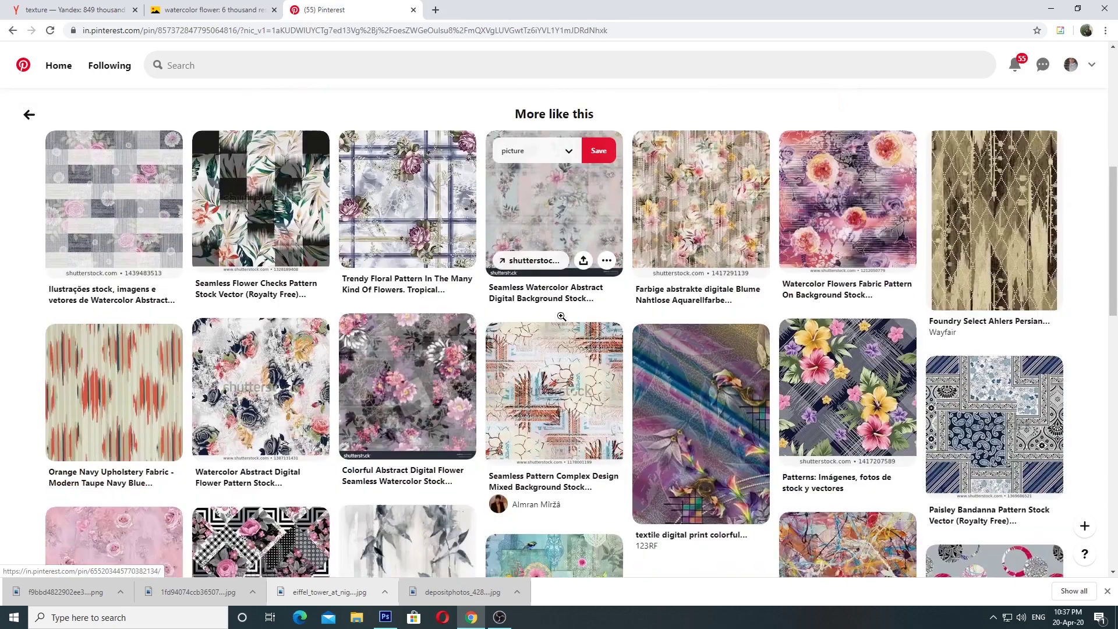
scroll(561, 317, "down", 2)
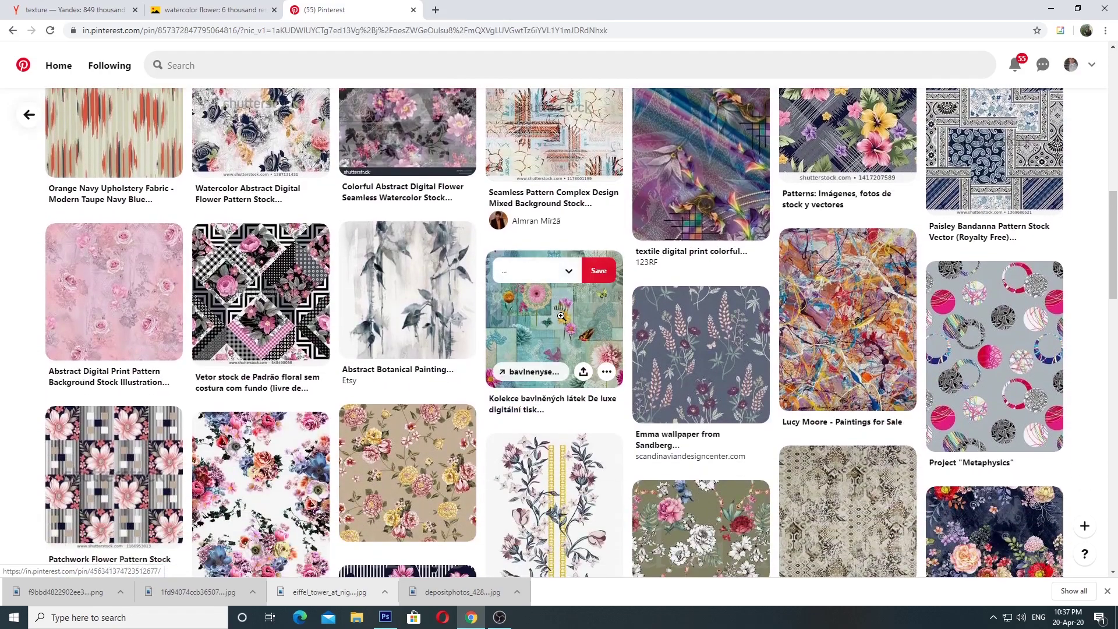
scroll(408, 245, "down", 1)
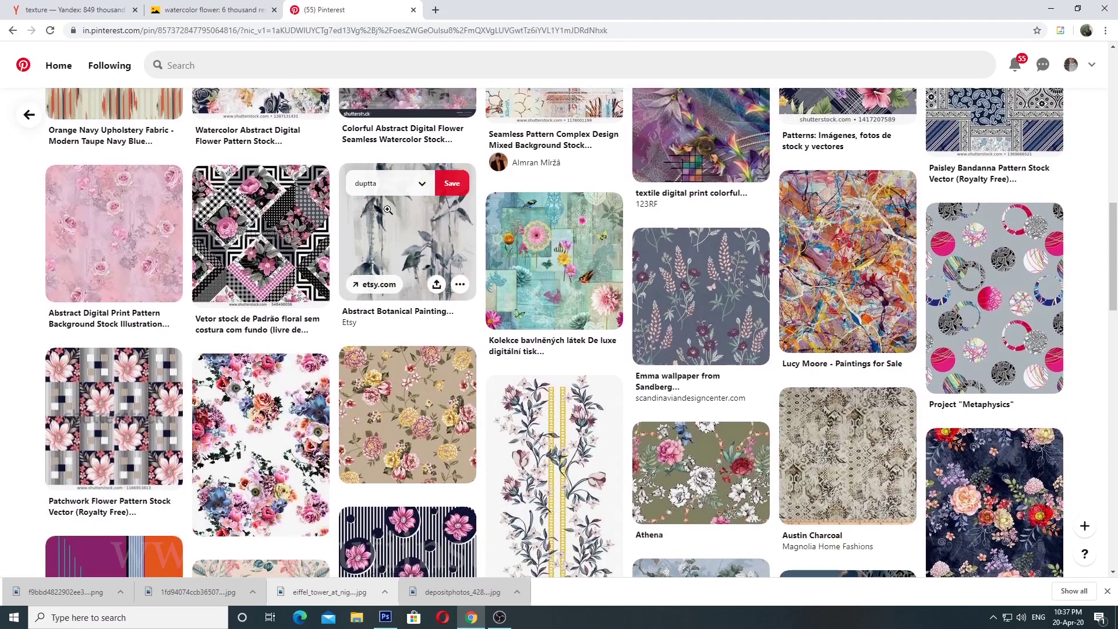
scroll(553, 262, "down", 2)
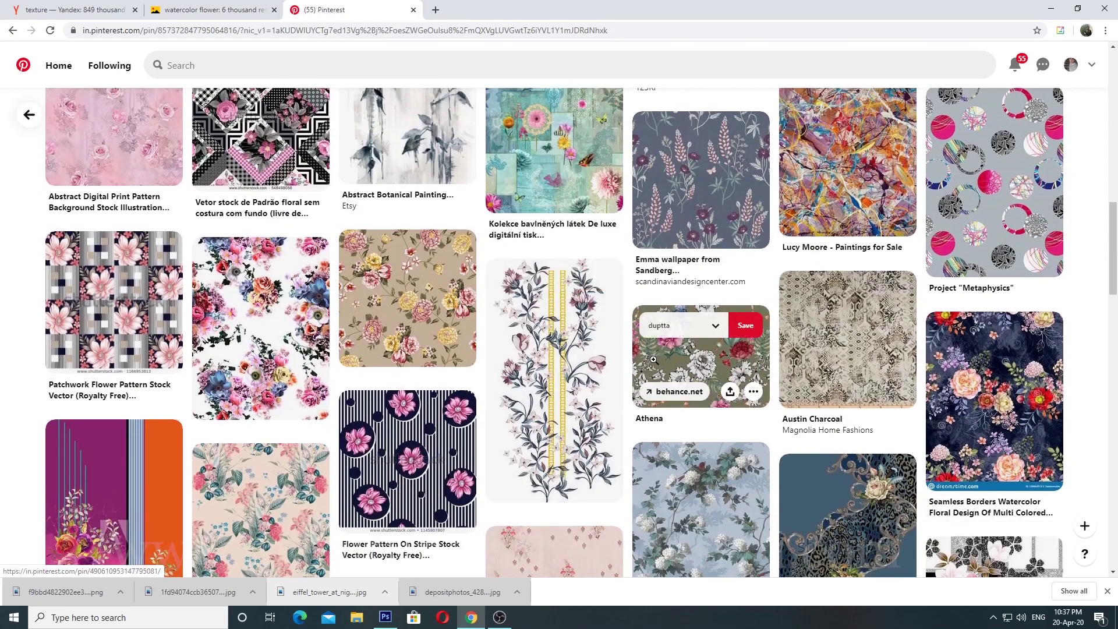
scroll(653, 359, "down", 7)
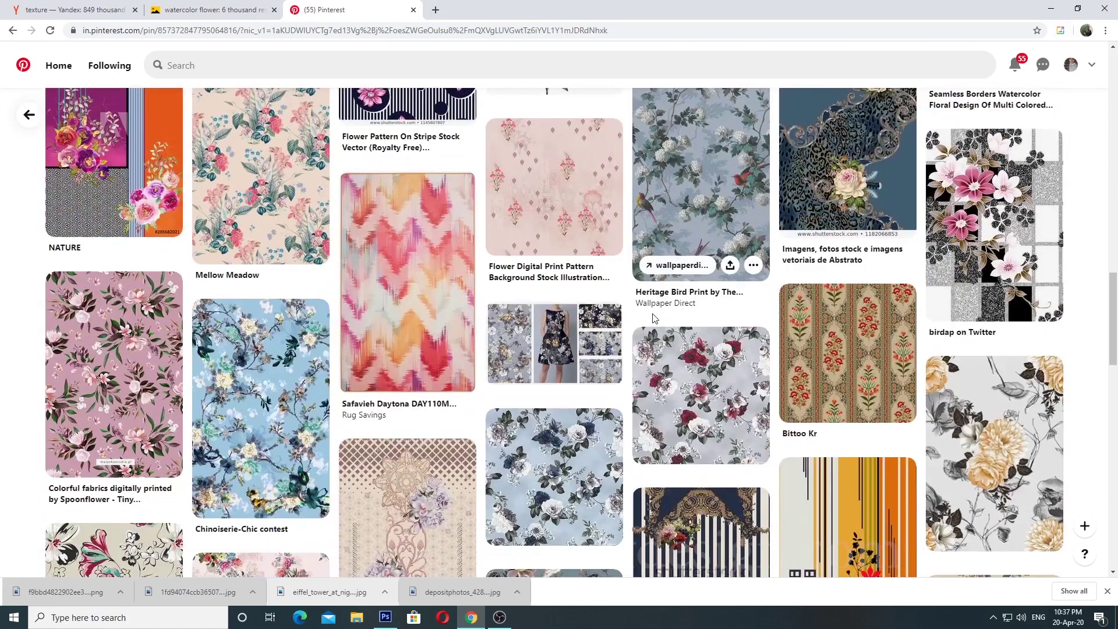
scroll(653, 317, "down", 2)
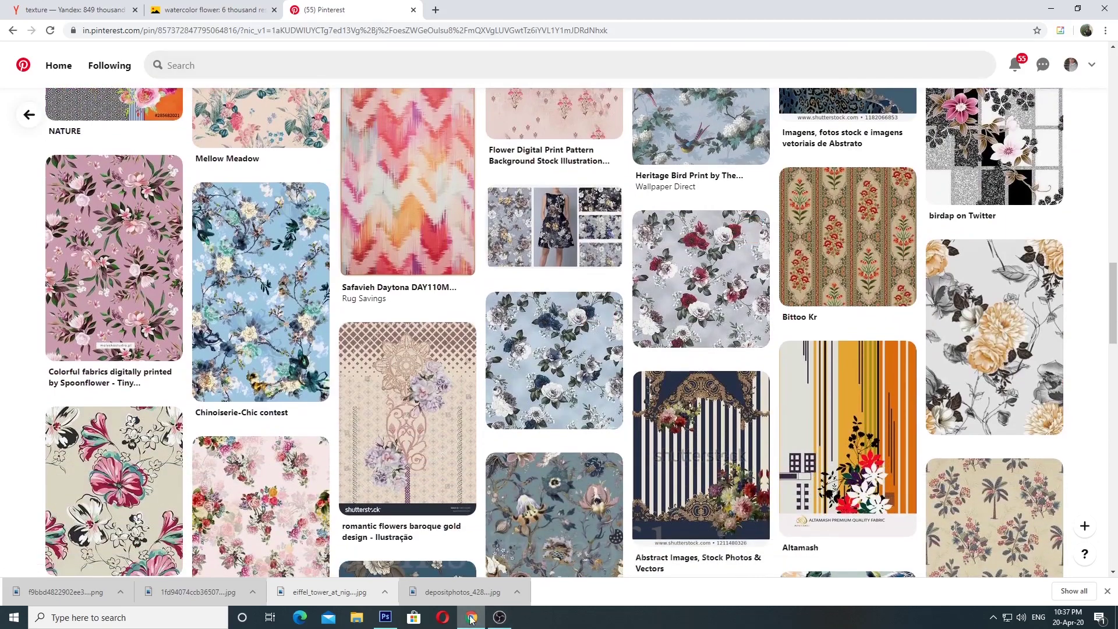
Step: Open the Safavieh Daytona DAY110M fuchsia and orange chevron rug pin and save its image to the Desktop as a JPG
left_click(472, 618)
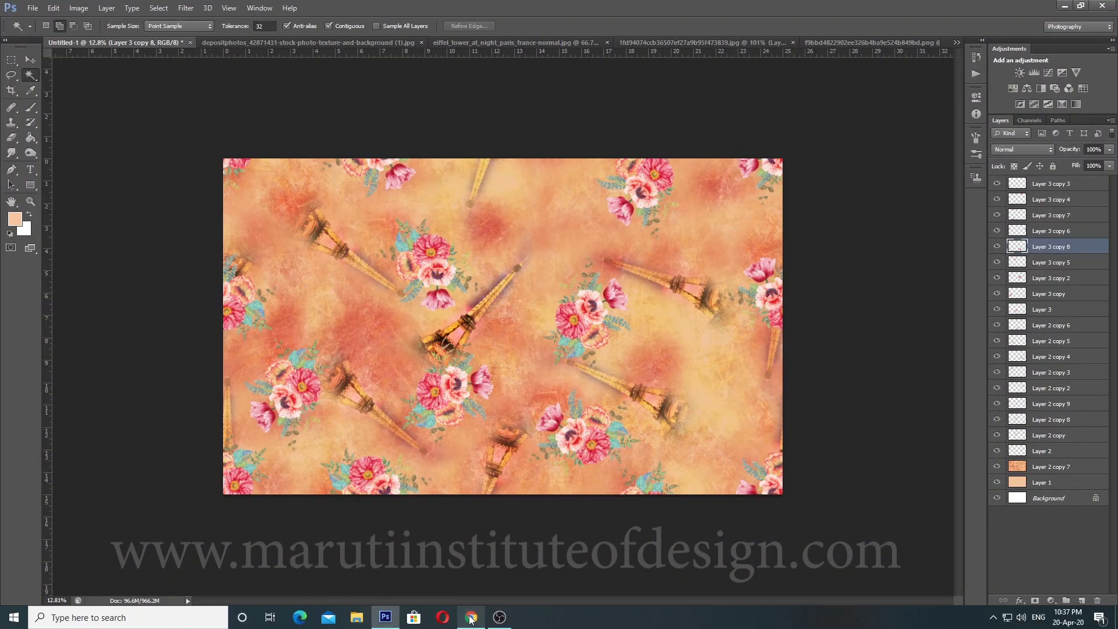
left_click(472, 618)
scroll(396, 296, "up", 1)
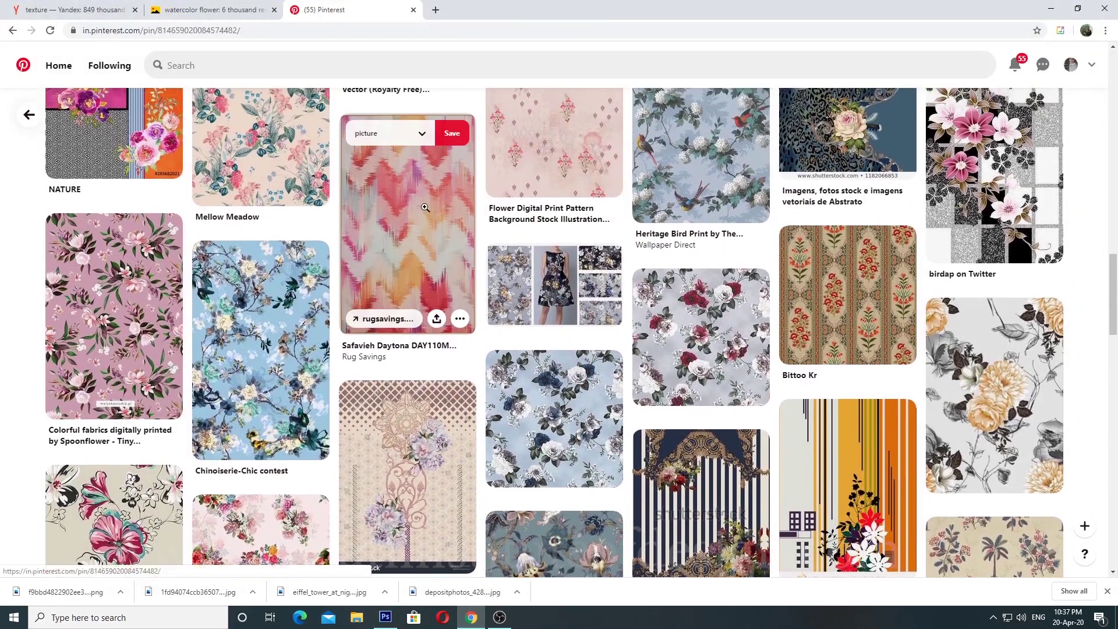
left_click(430, 252)
scroll(449, 294, "down", 4)
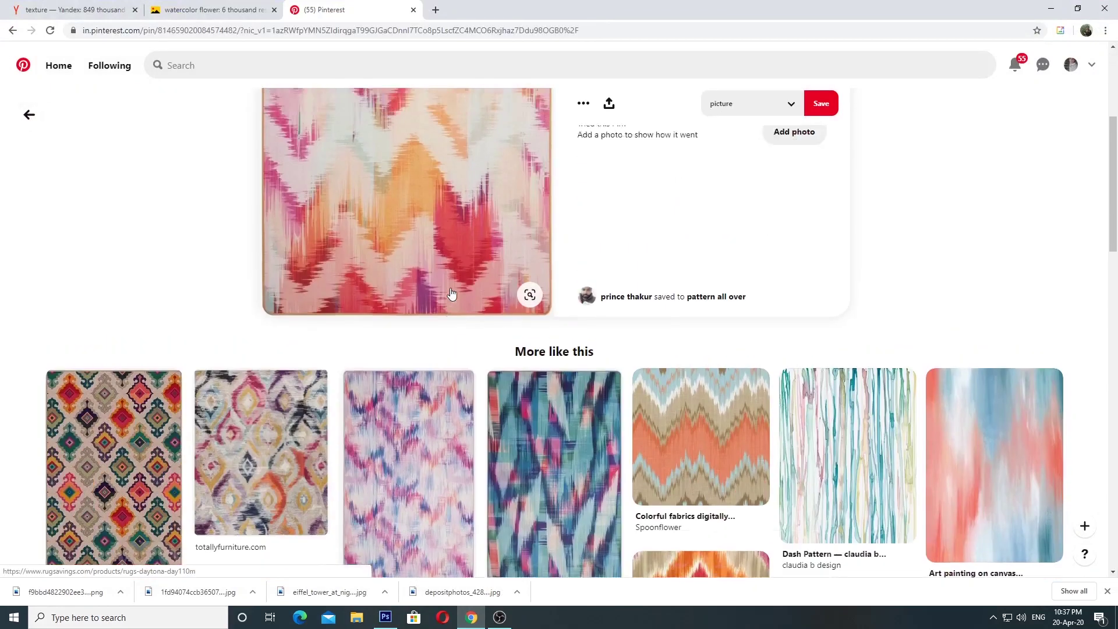
scroll(449, 262, "up", 5)
right_click(435, 234)
left_click(473, 341)
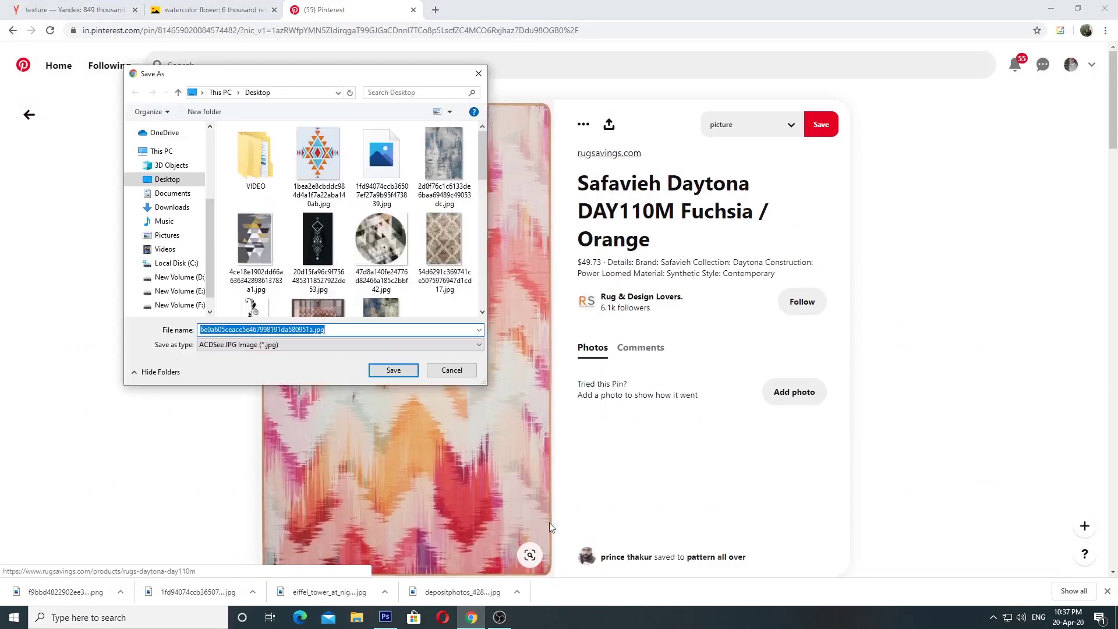
left_click(394, 371)
Step: Open the downloaded chevron rug image in Photoshop and paste its full contents into the Eiffel Tower pattern document
left_click_drag(43, 598, 992, 411)
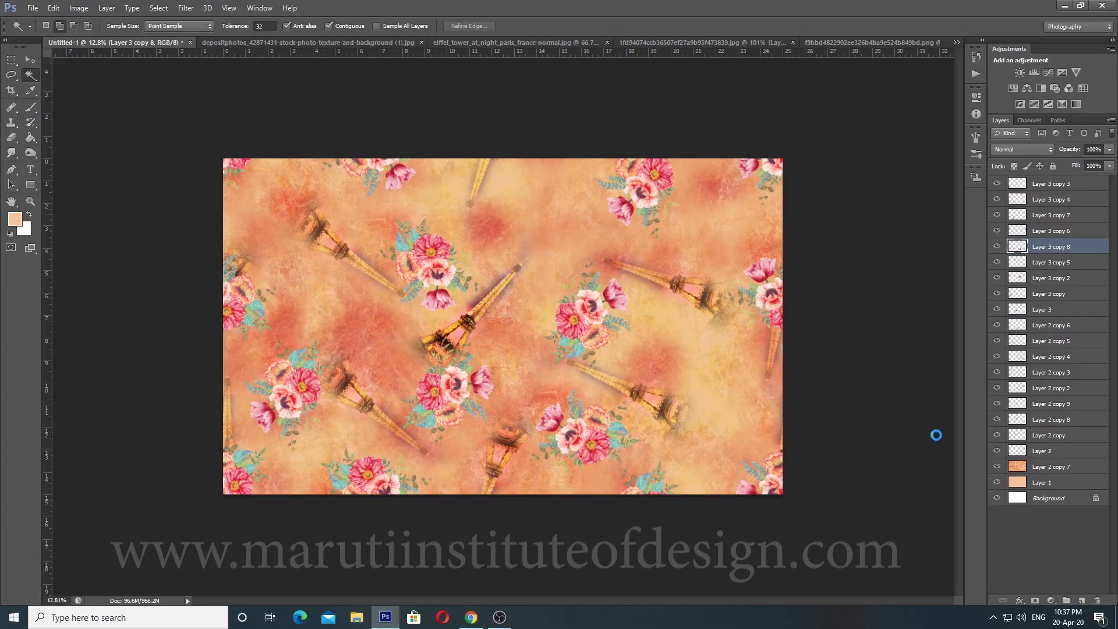
key("ctrl+a")
key("ctrl+Tab")
scroll(532, 447, "down", 2)
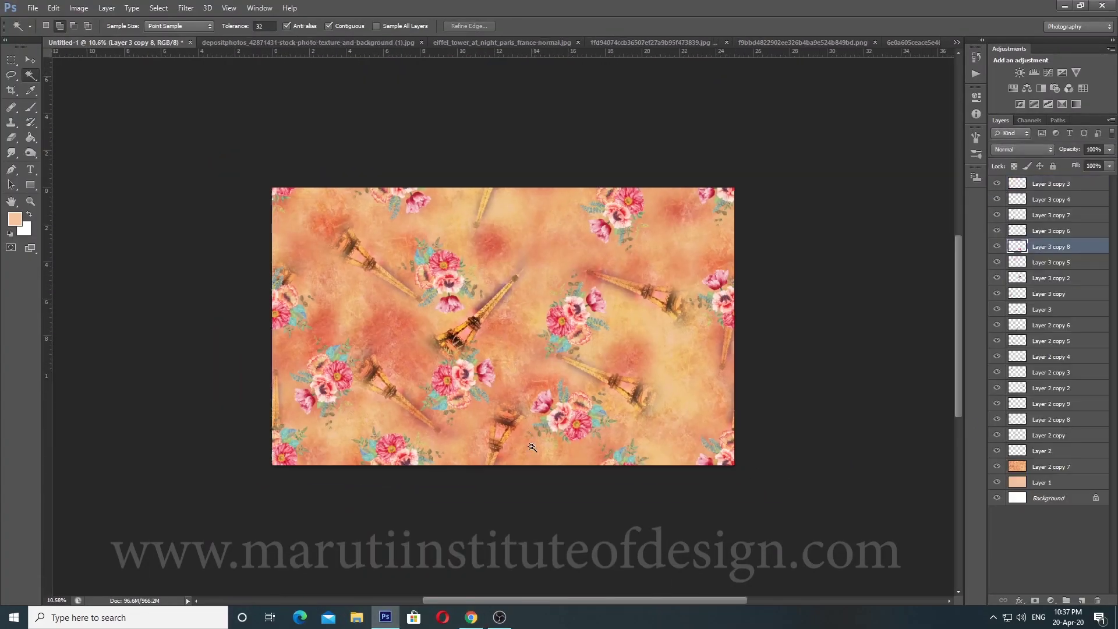
key("ctrl+v")
Step: Scale the pasted chevron rug image proportionally to about 325% in the middle of the pattern
scroll(539, 327, "up", 3)
key("ctrl+t")
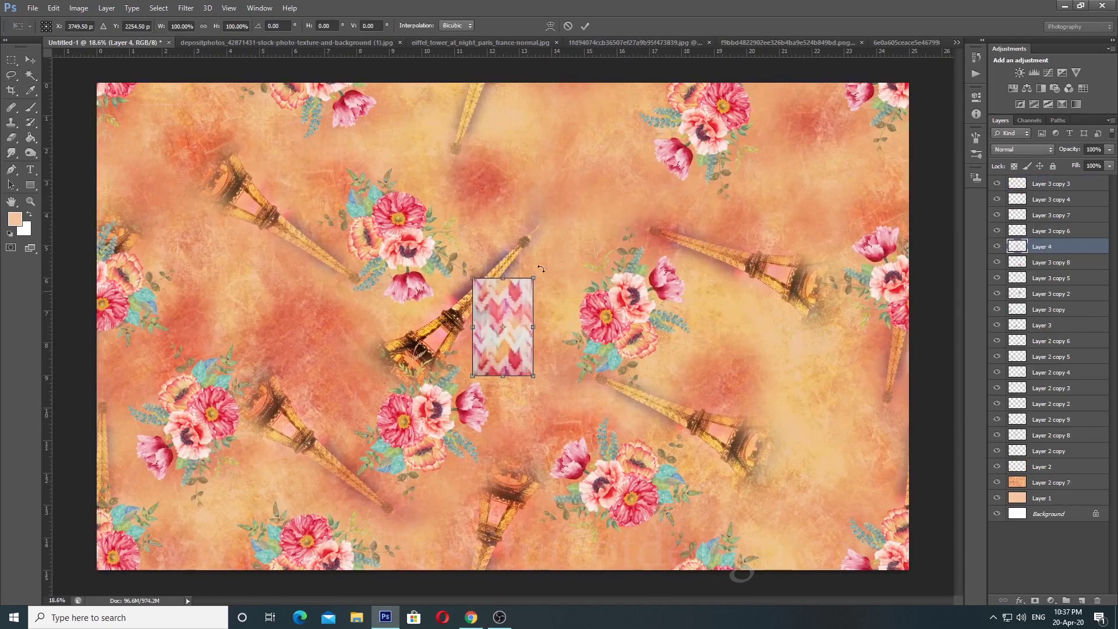
left_click_drag(532, 278, 605, 164)
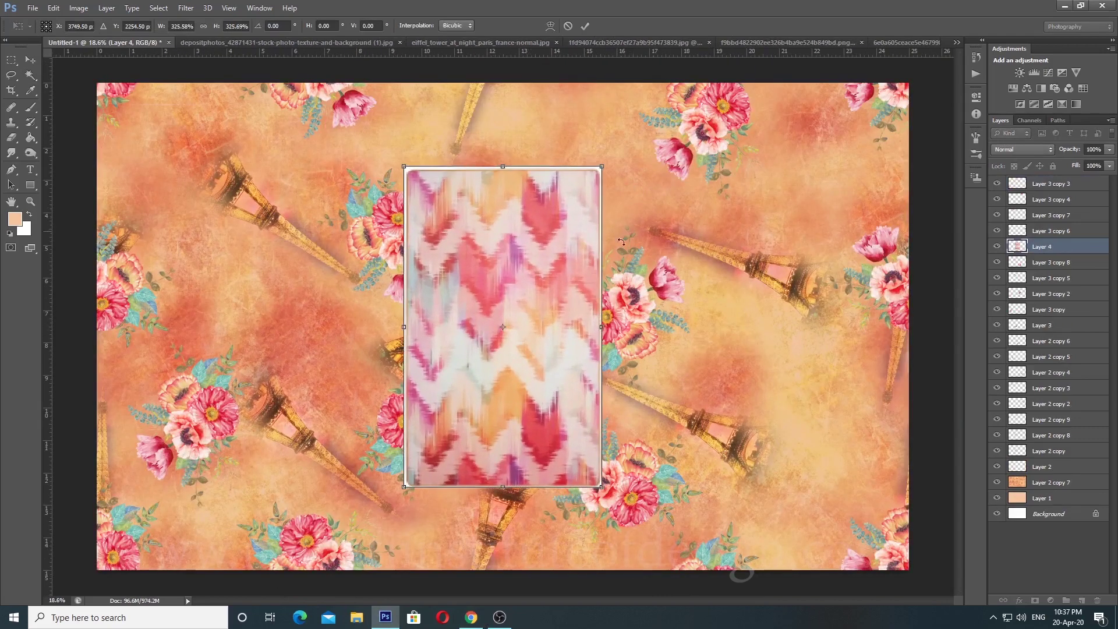
key("Return")
key("w")
Step: Erase all the hard edges of the chevron rug image with a soft 1000 px Eraser so it fades into the background
scroll(428, 271, "down", 2)
scroll(450, 261, "up", 1)
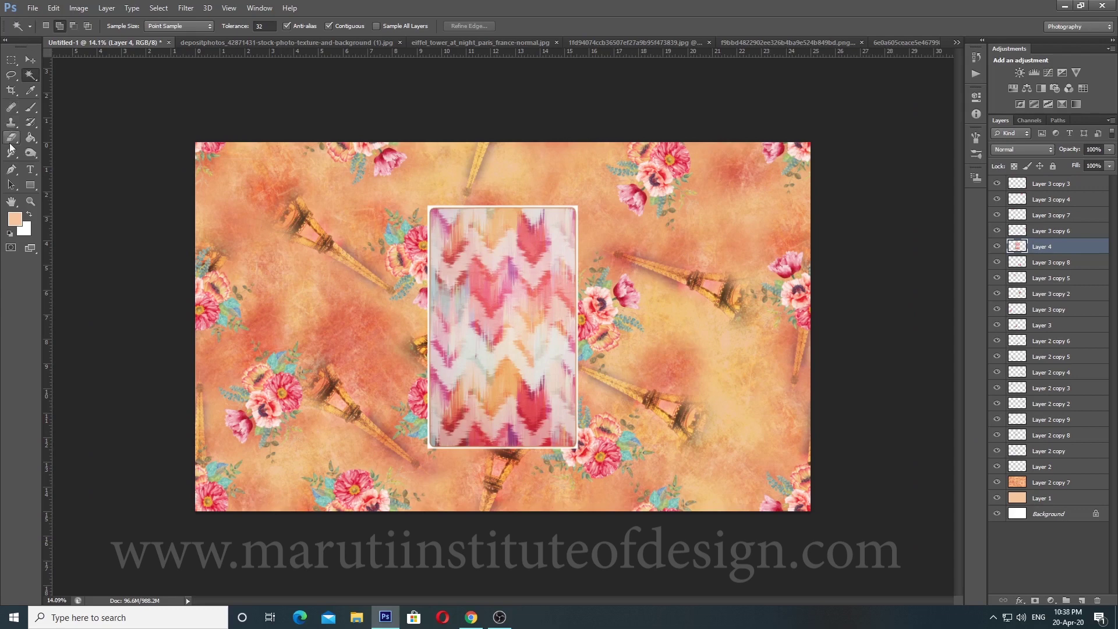
left_click(11, 124)
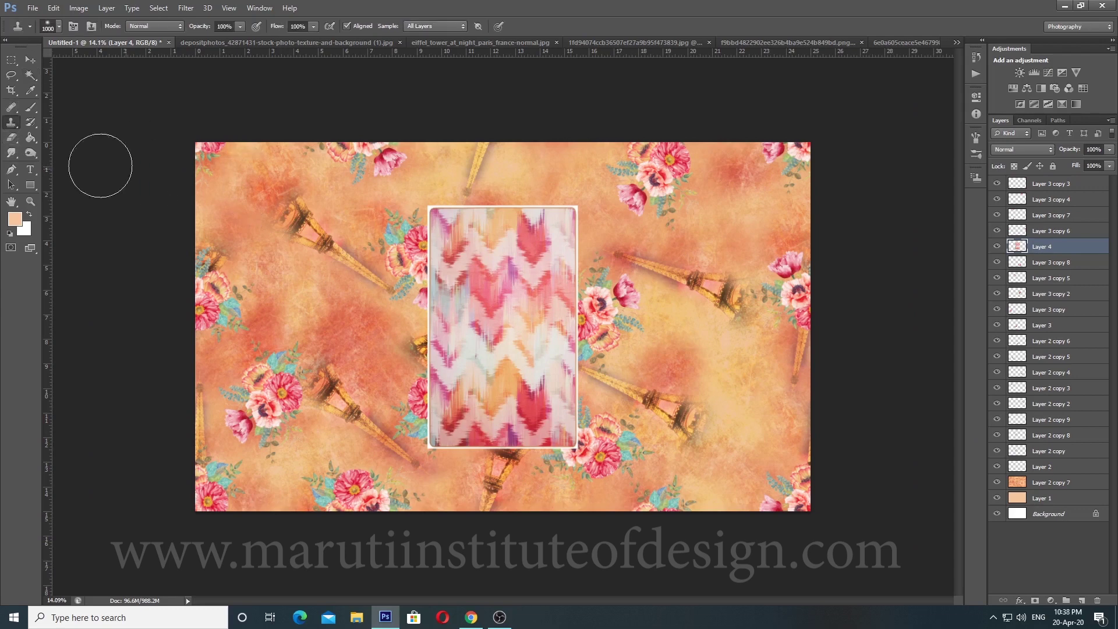
left_click(16, 142)
mouse_move(443, 201)
left_mouse_down()
mouse_move(482, 190)
mouse_move(612, 200)
mouse_move(568, 201)
mouse_move(595, 290)
mouse_move(599, 432)
mouse_move(585, 449)
mouse_move(390, 444)
left_mouse_up()
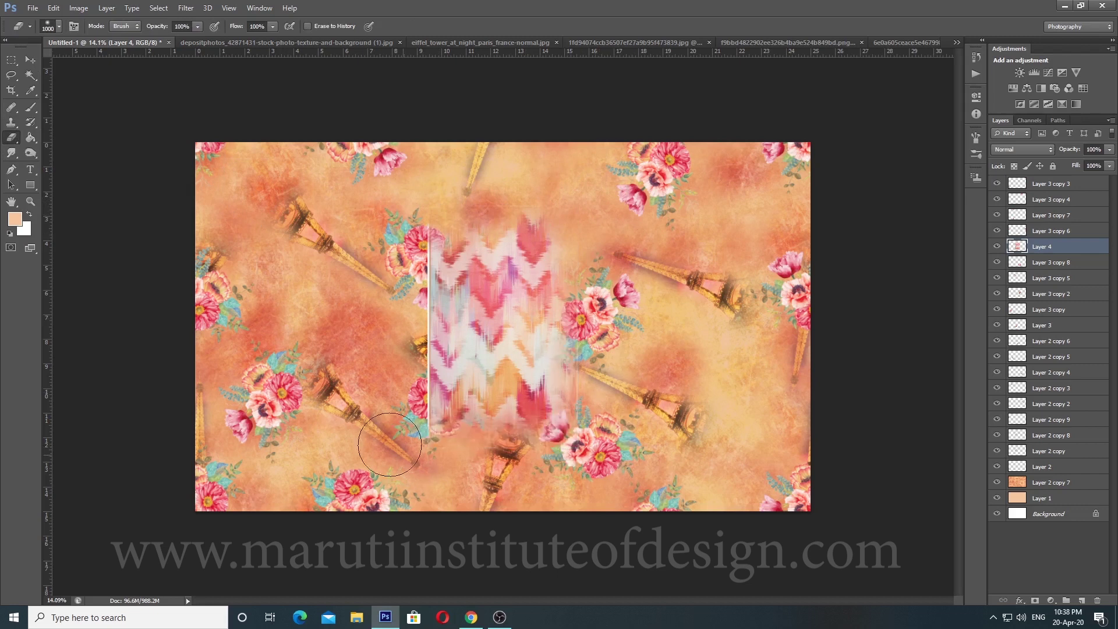
mouse_move(401, 155)
left_mouse_down()
mouse_move(412, 228)
mouse_move(402, 466)
mouse_move(387, 302)
left_mouse_up()
Step: Move the chevron layer beneath all tower and flower layers, just above the Layer 2 copy 7 texture, and set its fill to 82%
left_click_drag(1070, 254, 1057, 467)
scroll(688, 369, "down", 3)
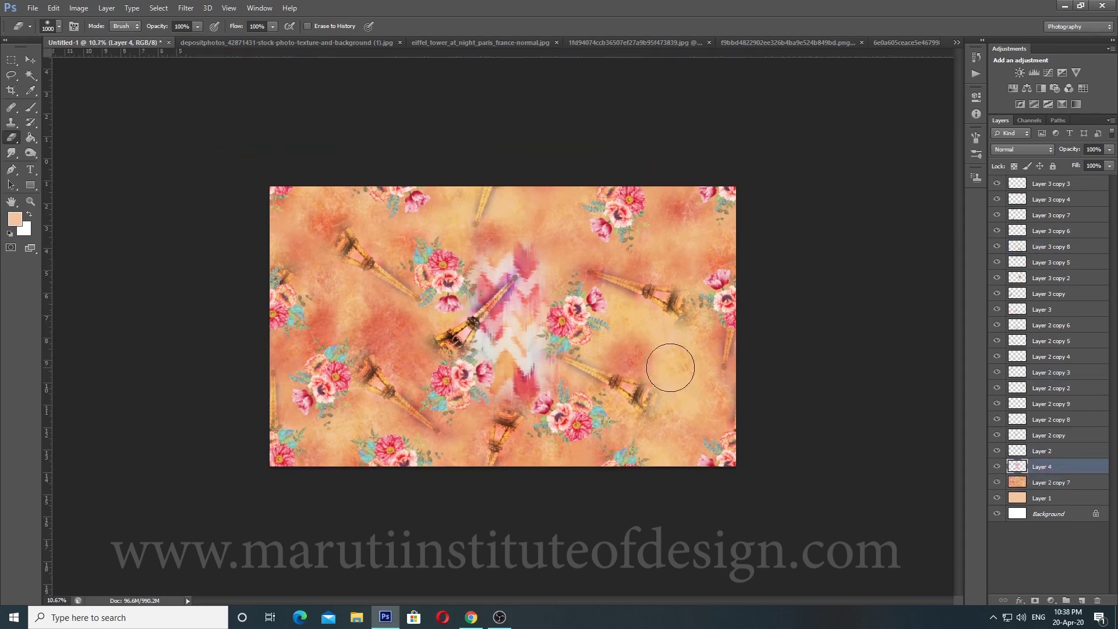
scroll(680, 367, "up", 2)
left_click(997, 467)
left_click(997, 467)
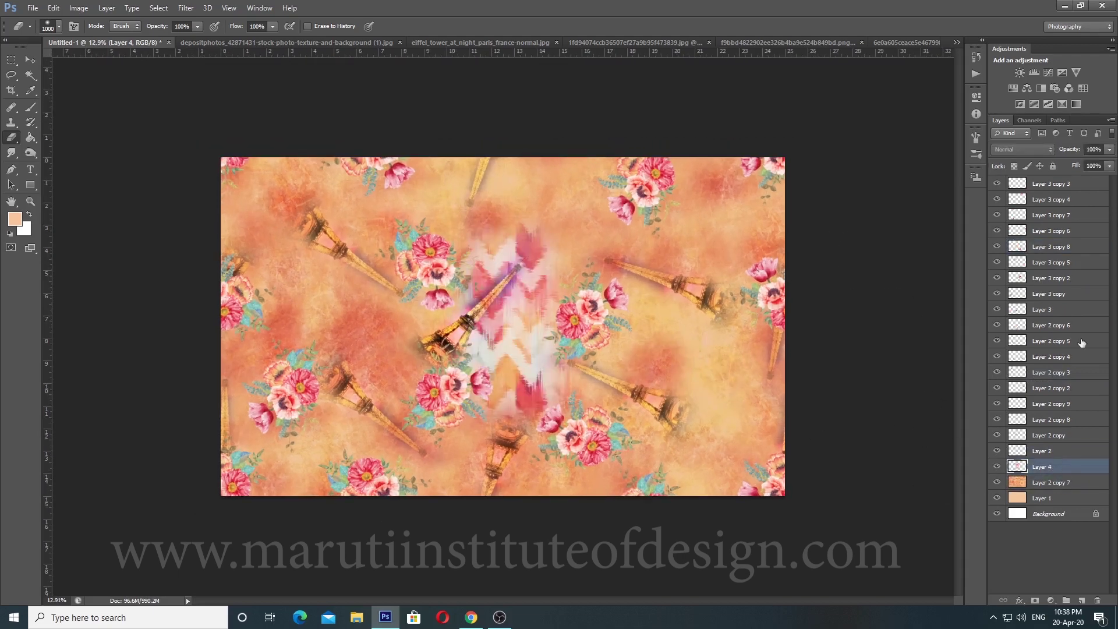
left_click_drag(1076, 185, 1099, 194)
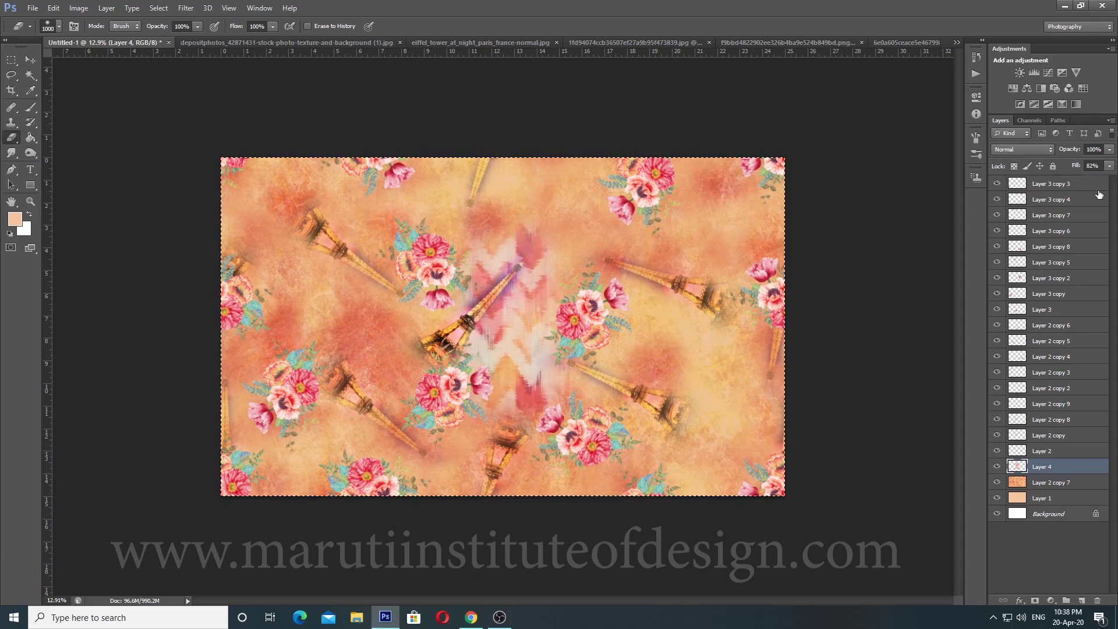
Step: Rotate the faded chevron patch on Layer 4 slightly clockwise with Free Transform
key("ctrl+t")
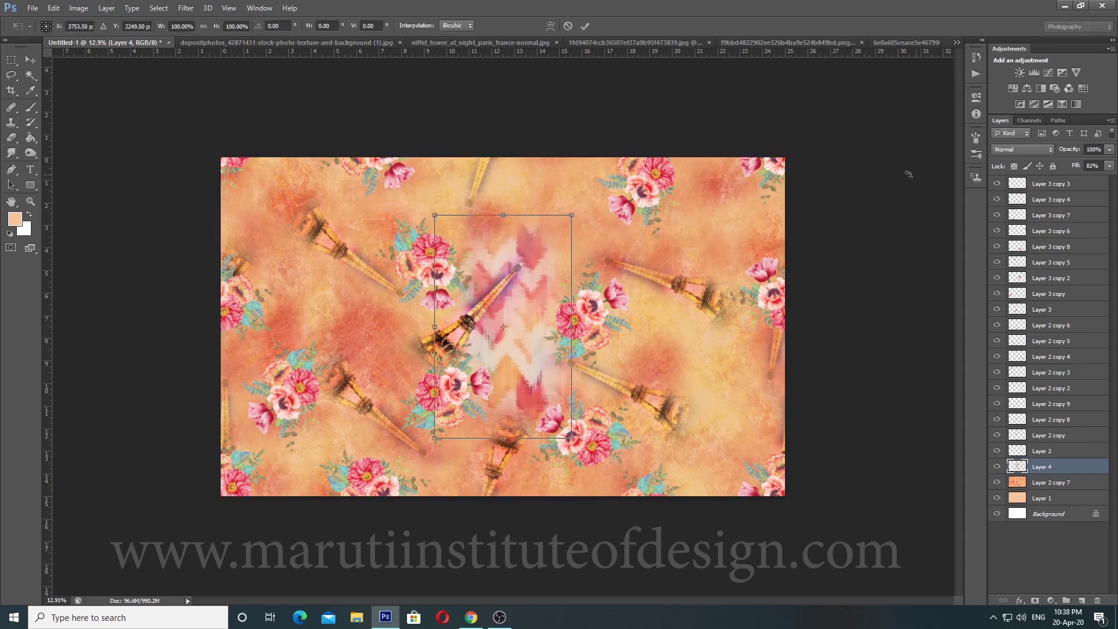
left_click_drag(784, 209, 733, 333)
key("Return")
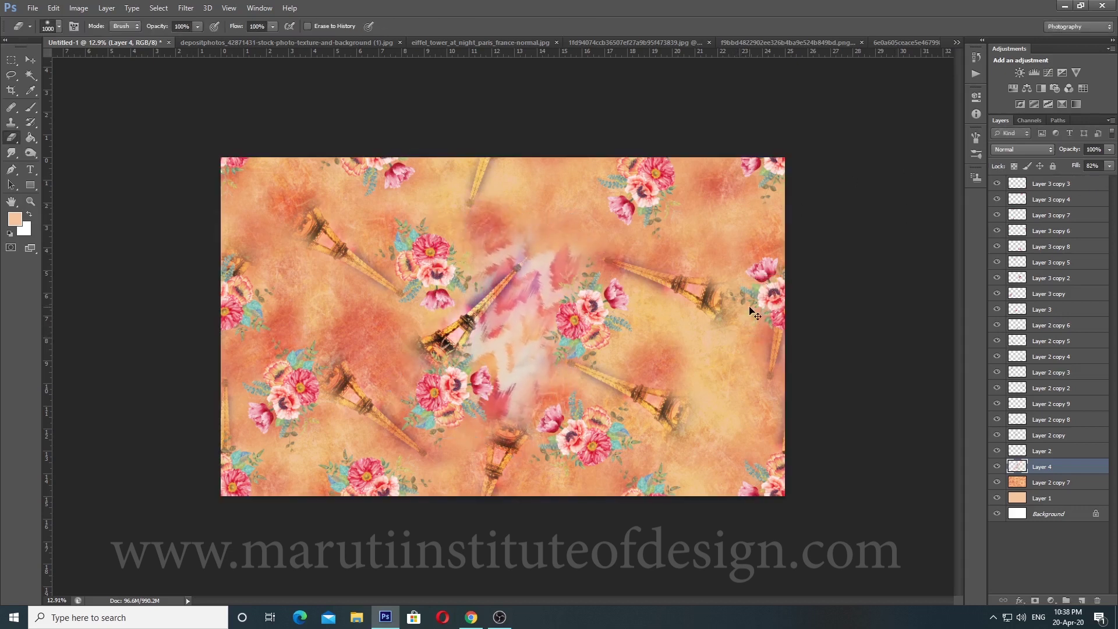
Step: Offset the chevron patch with wrap-around by -10434 px horizontally and -2017 px vertically, and set its fill to 66%
key("ctrl+alt+f")
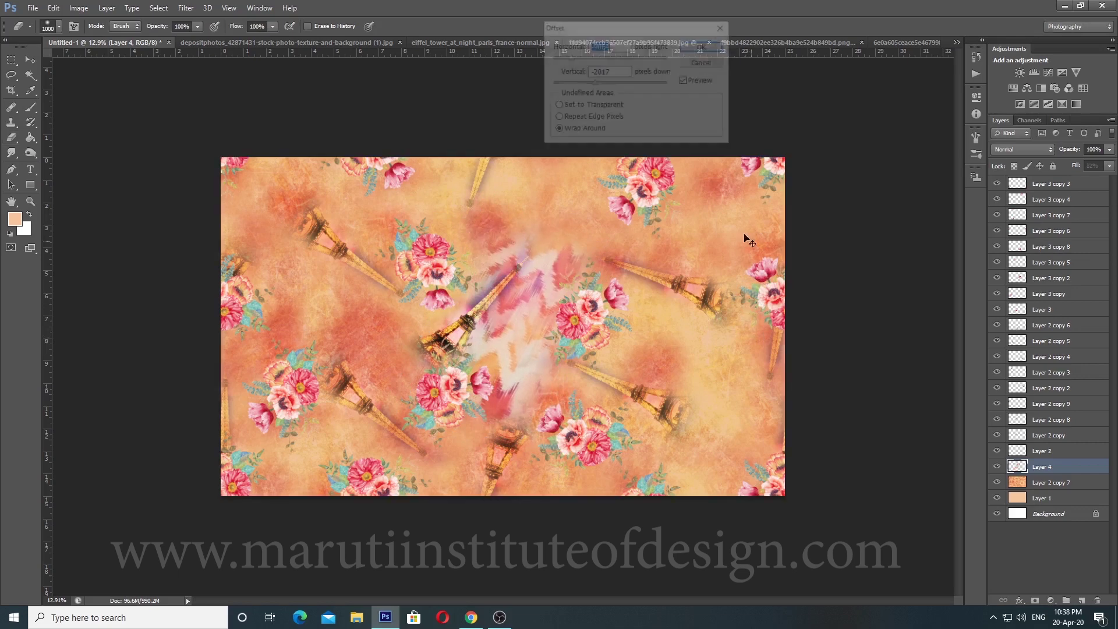
left_click_drag(250, 466, 294, 466)
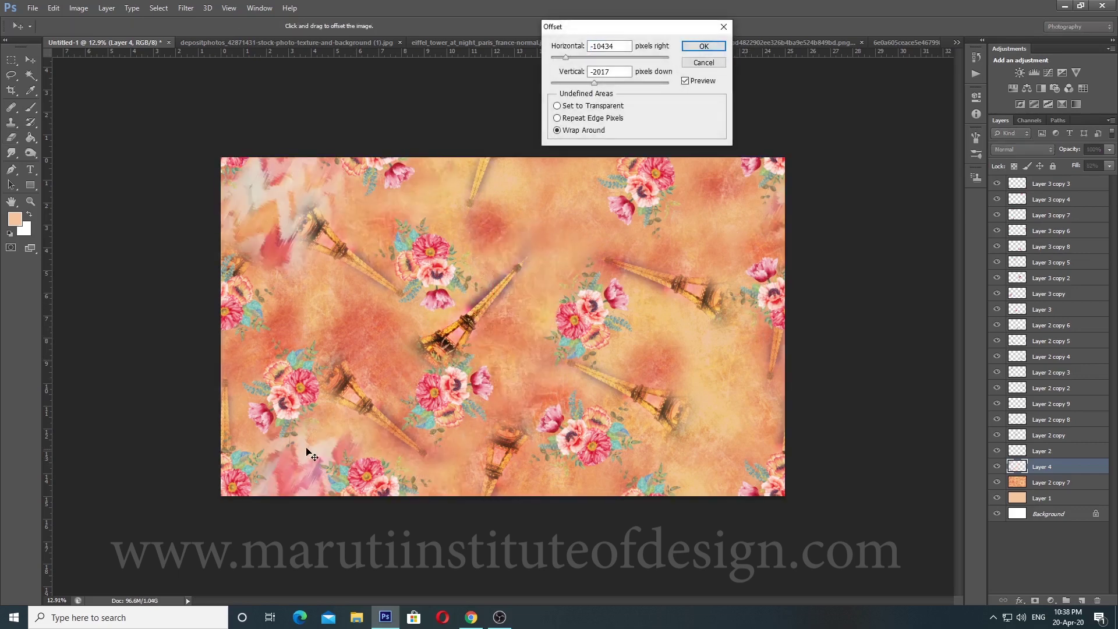
key("Return")
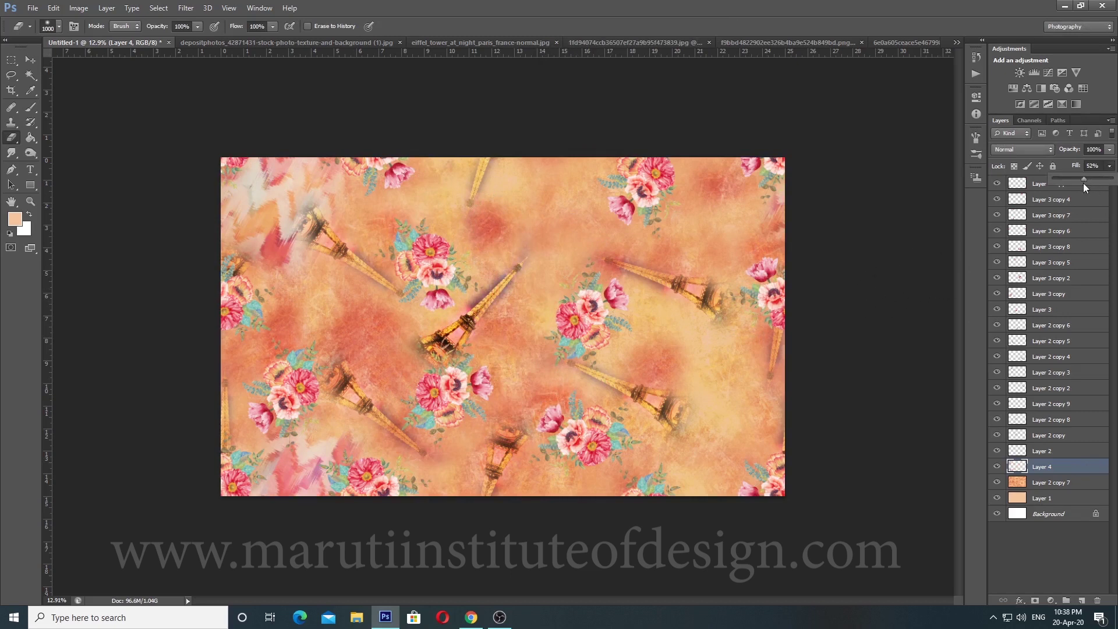
left_click_drag(1084, 183, 1086, 184)
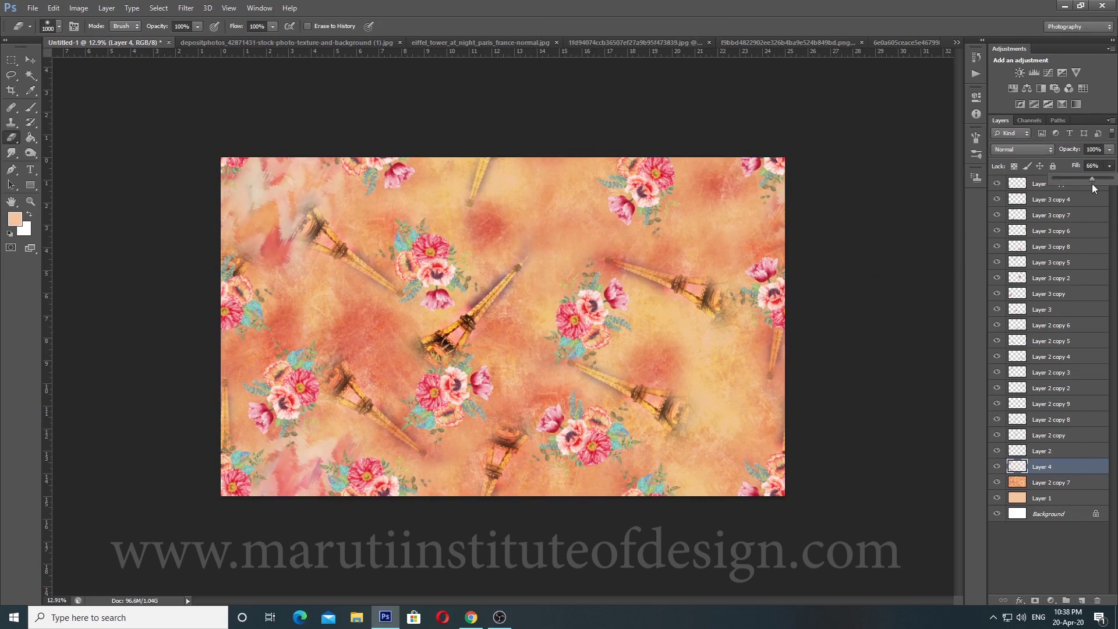
Step: Duplicate the chevron patch, wrapping the copy to the design's right half with Offset and rotating it counterclockwise
key("ctrl+j")
key("ctrl+alt+f")
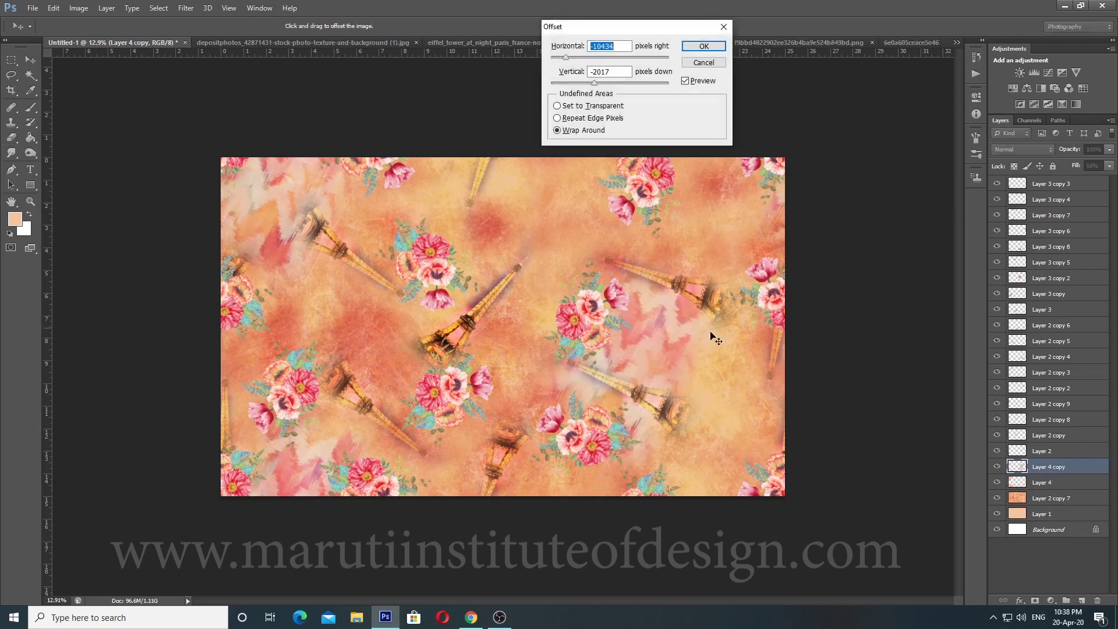
key("Return")
mouse_move(712, 455)
left_mouse_down()
mouse_move(728, 327)
mouse_move(675, 253)
left_mouse_up()
key("Return")
Step: Offset the rotated chevron copy with wrap-around so it sits just below the first patch in the design's left half
scroll(695, 252, "down", 2)
scroll(695, 252, "up", 1)
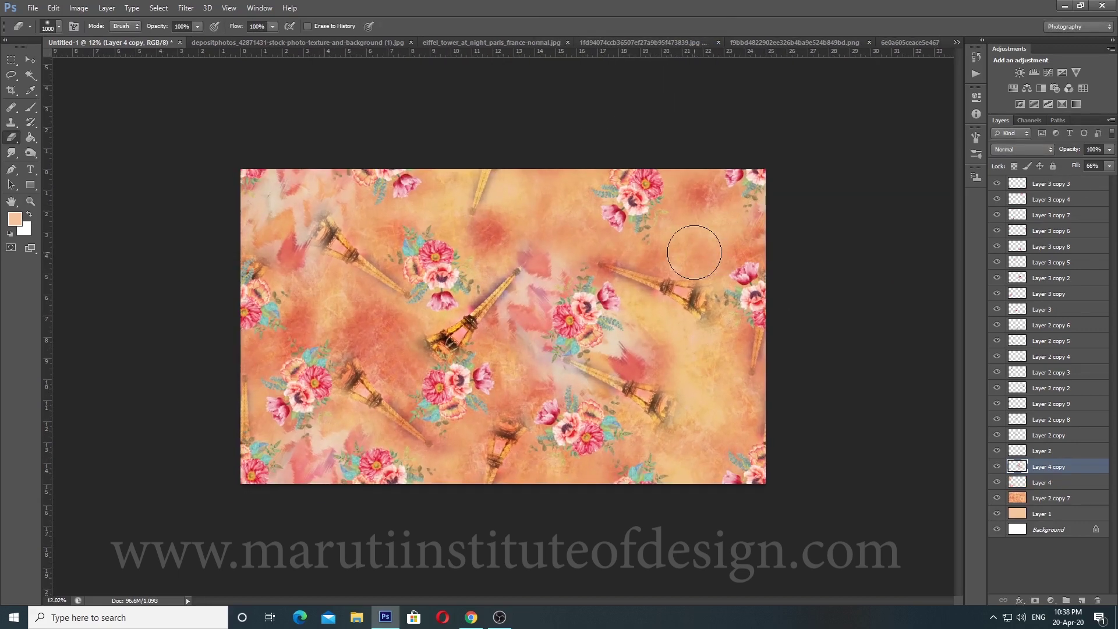
key("ctrl+alt+f")
mouse_move(359, 233)
left_mouse_down()
mouse_move(373, 268)
mouse_move(358, 345)
mouse_move(392, 324)
left_mouse_up()
key("Return")
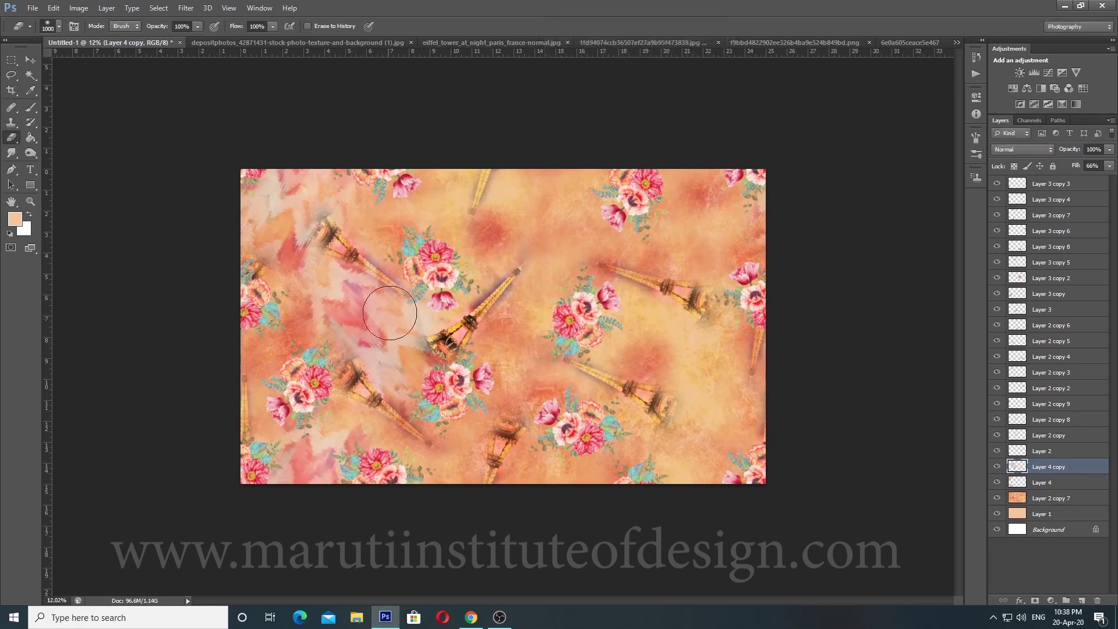
Step: Add a second, rotated copy of the chevron patch and wrap it with Offset into the design's upper centre above the middle tower
key("ctrl+j")
key("ctrl+t")
left_click_drag(524, 251, 350, 394)
key("Return")
key("ctrl+alt+f")
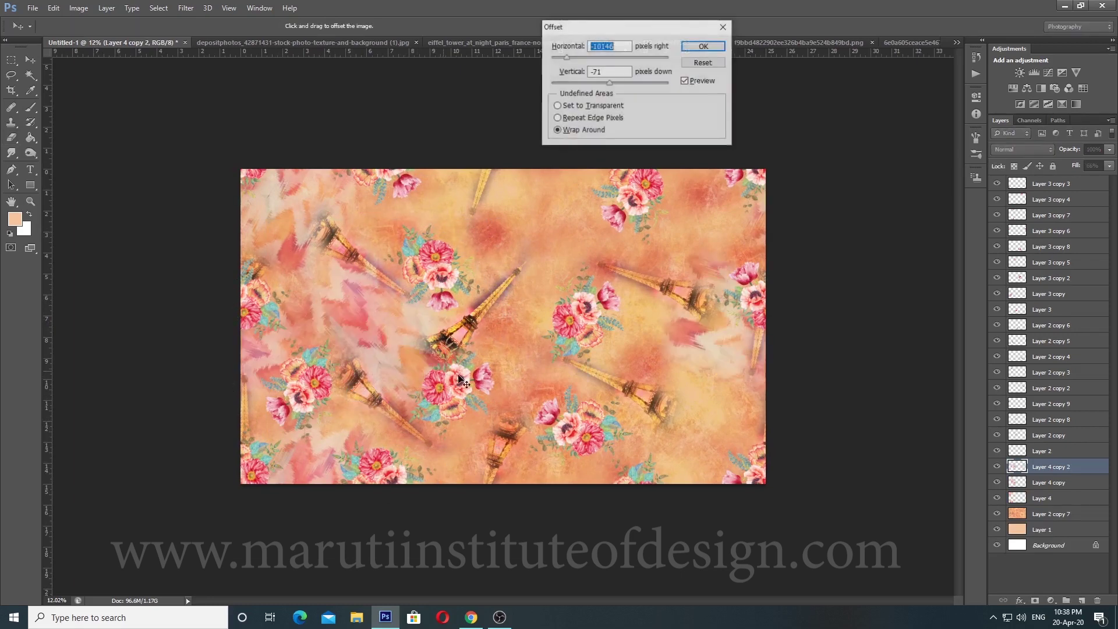
mouse_move(695, 332)
left_mouse_down()
mouse_move(609, 297)
mouse_move(522, 239)
mouse_move(542, 235)
mouse_move(524, 230)
left_mouse_up()
key("Return")
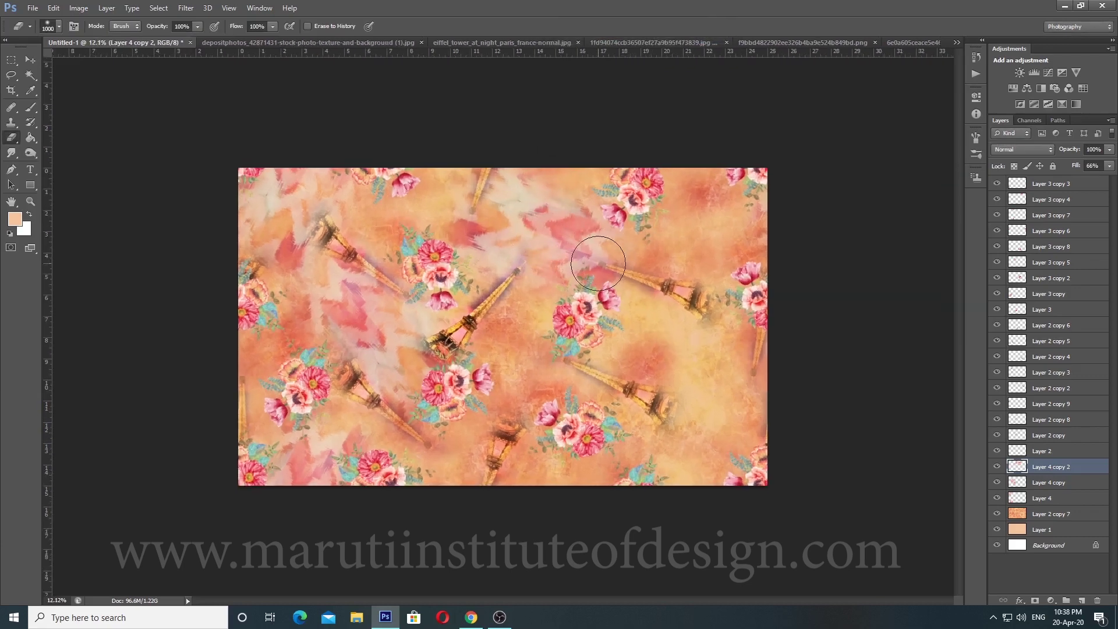
Step: Add a third chevron copy, offset with wrap-around to the design's centre and rotated by about 128.6°
key("ctrl+j")
key("ctrl+alt+f")
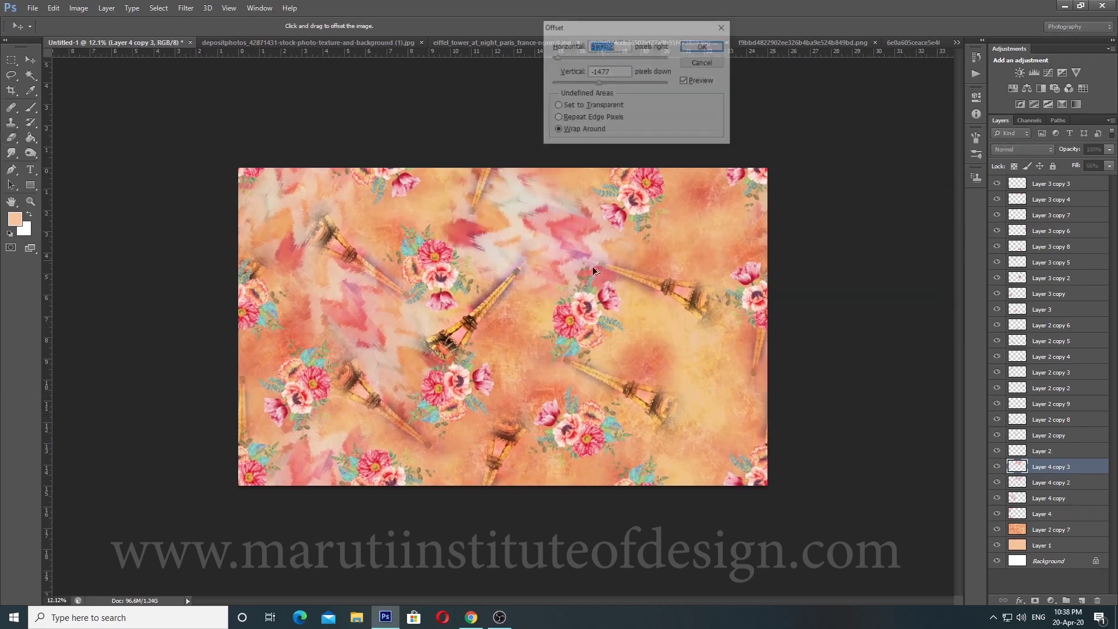
left_click_drag(542, 237, 512, 357)
key("Return")
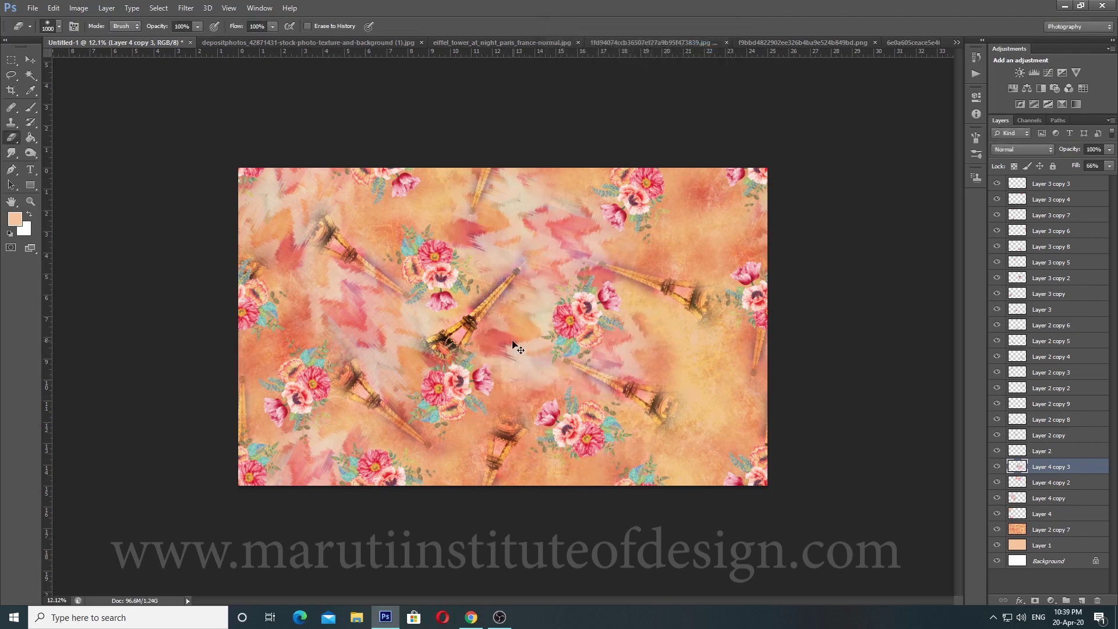
key("ctrl+t")
left_click_drag(431, 407, 520, 452)
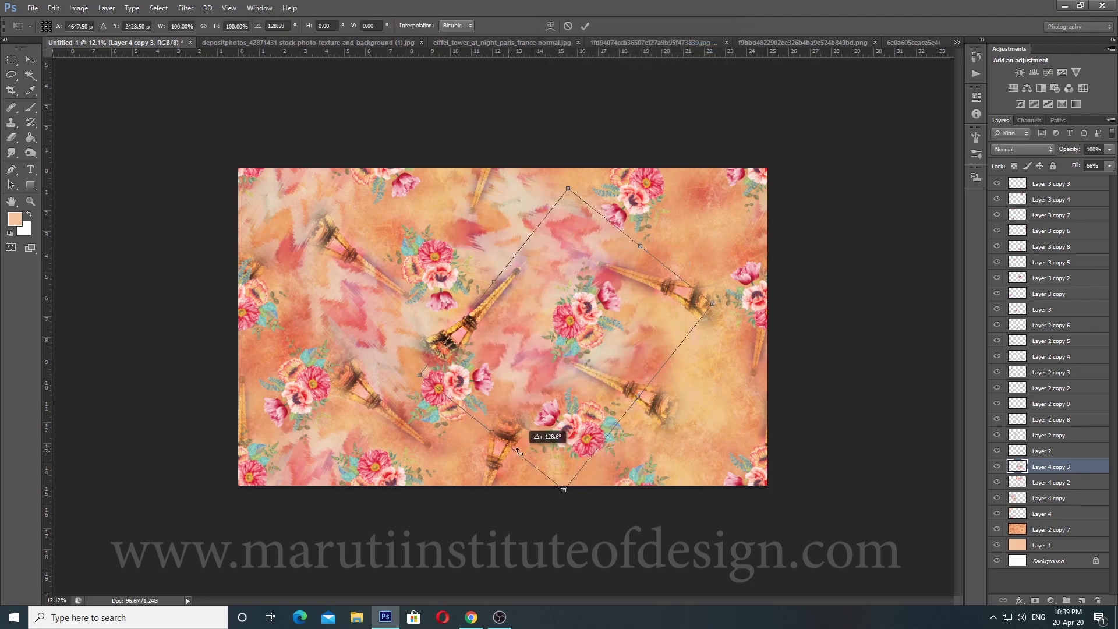
key("Return")
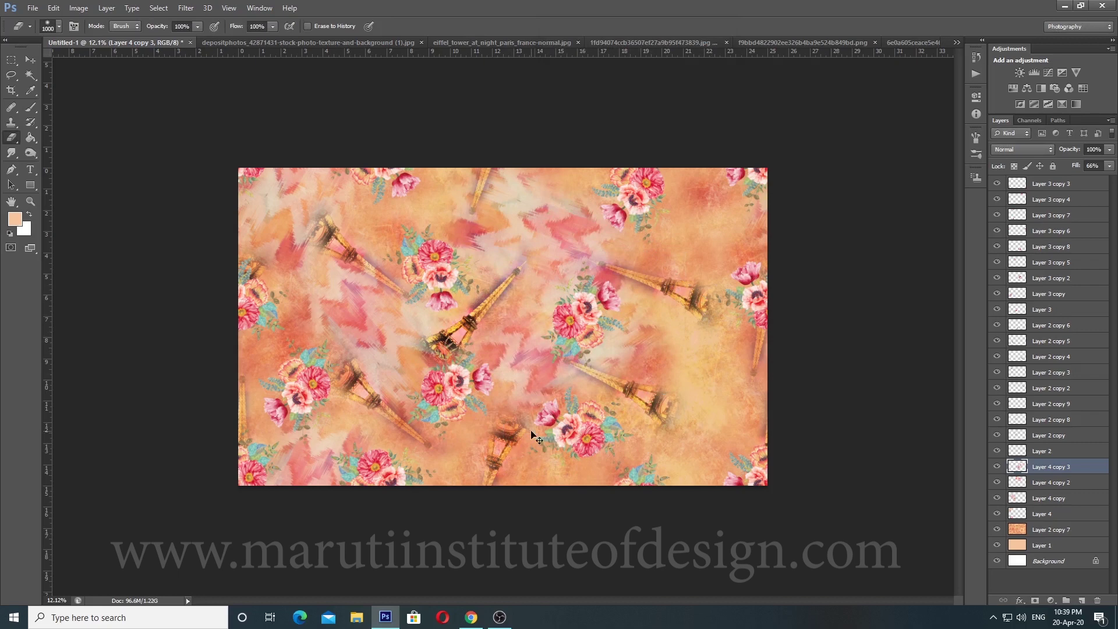
Step: Add a fourth, rotated chevron copy in the design's lower right, offset with wrap-around by -13424 px horizontally and +970 px vertically
key("ctrl+j")
key("ctrl+t")
left_click_drag(644, 350, 601, 440)
key("Return")
key("ctrl+alt+f")
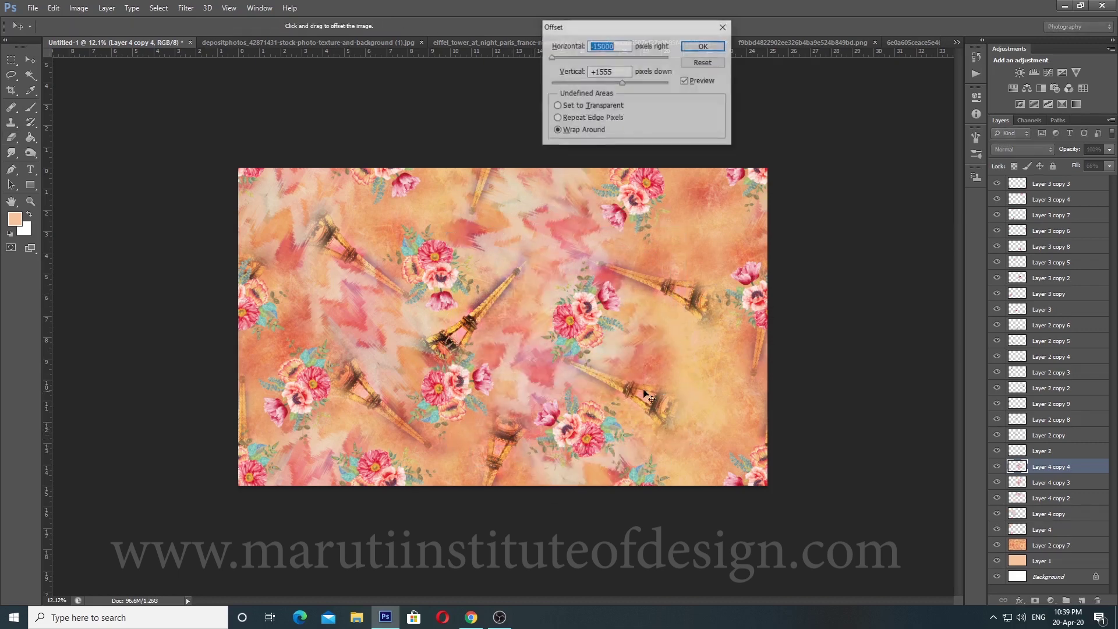
left_click_drag(682, 436, 701, 415)
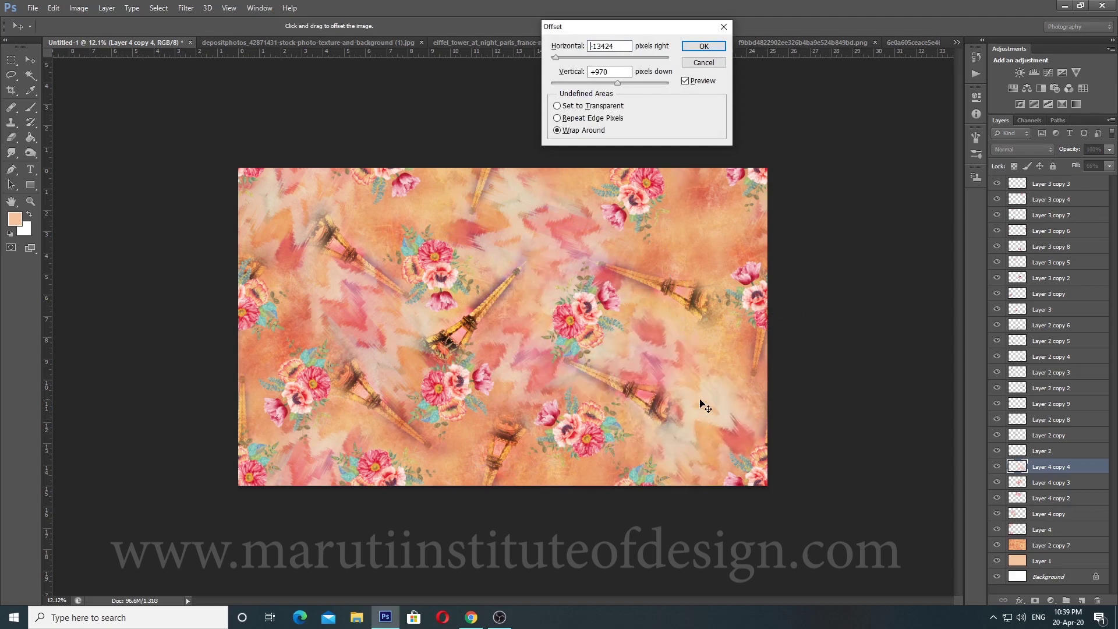
key("Return")
key("e")
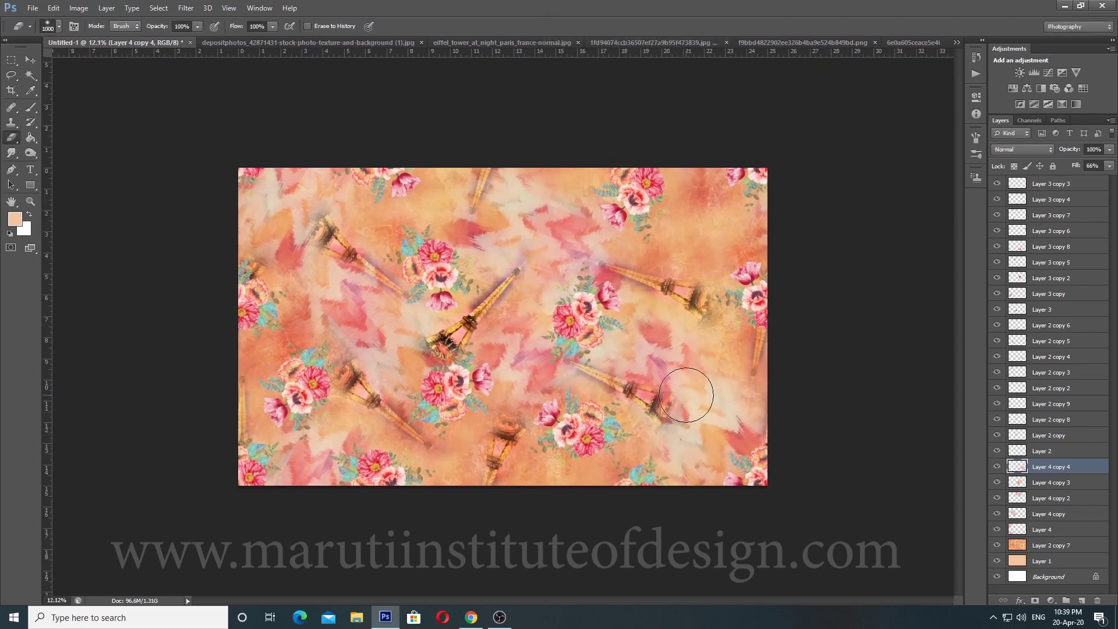
Step: Duplicate Layer 4 copy 4 and offset the copy with wrap-around by -9917 px horizontally and +3533 px vertically
key("ctrl+j")
key("ctrl+alt+f")
left_click_drag(582, 323, 547, 396)
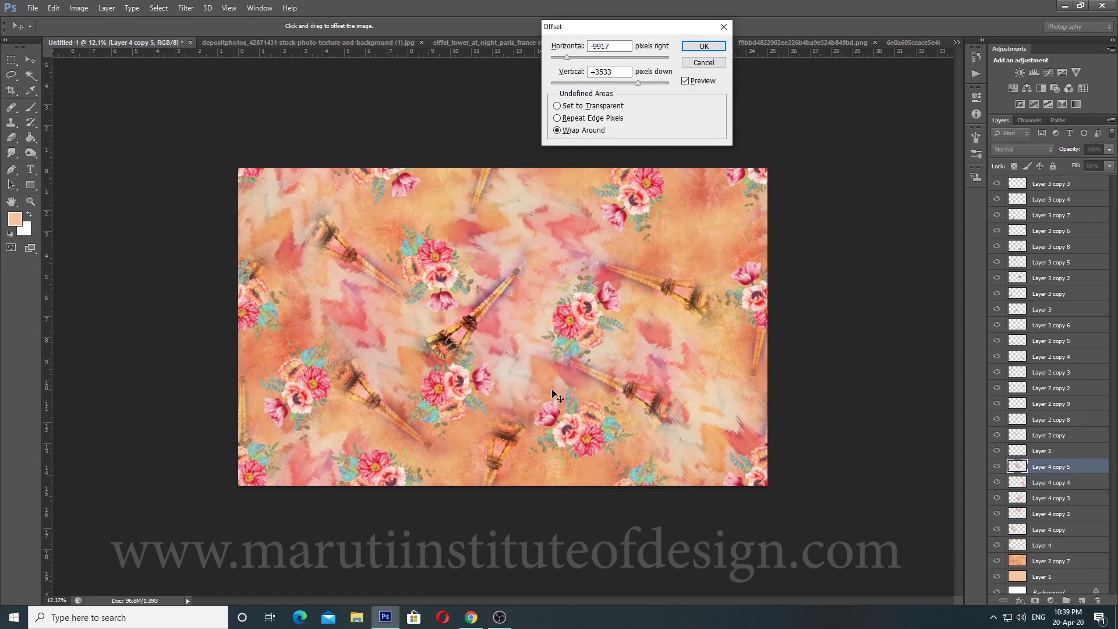
key("Return")
Step: Rotate the Layer 4 copy 5 chevron patch and offset it with wrap-around by -7698 px horizontally and +7605 px vertically
key("ctrl+t")
left_click_drag(661, 277, 668, 404)
key("Return")
key("ctrl+alt+f")
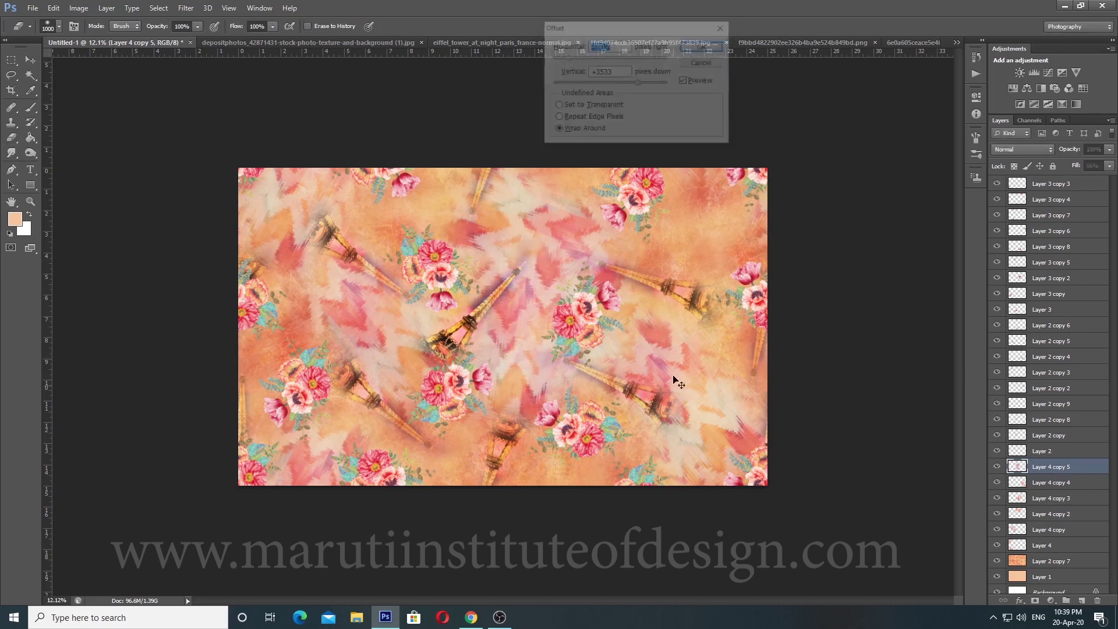
left_click_drag(399, 271, 553, 483)
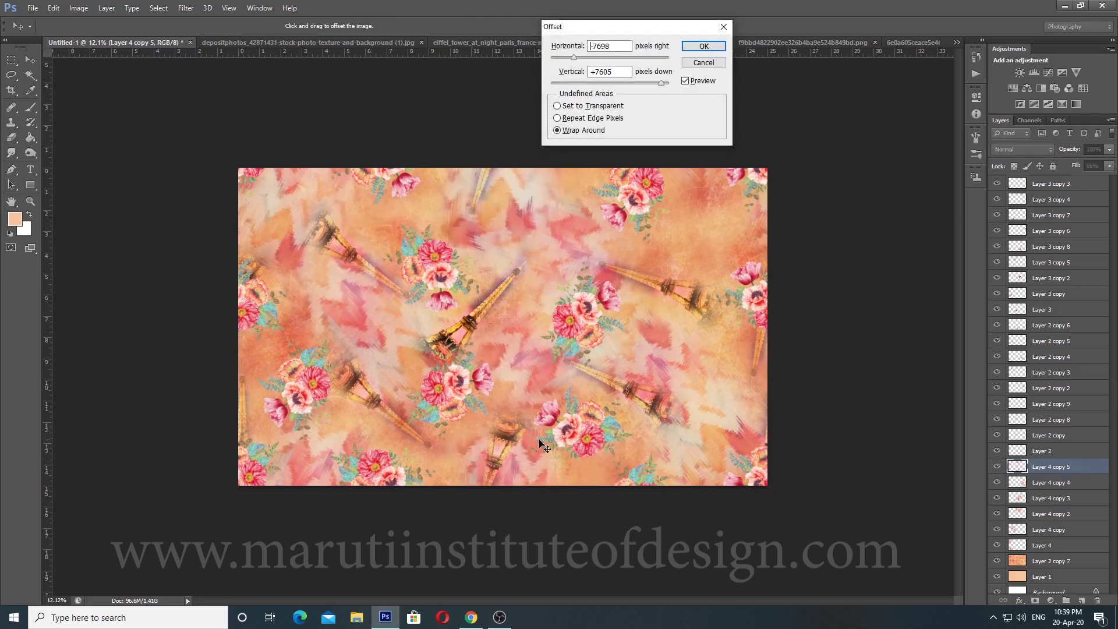
key("Return")
scroll(541, 440, "down", 3)
scroll(544, 425, "up", 3)
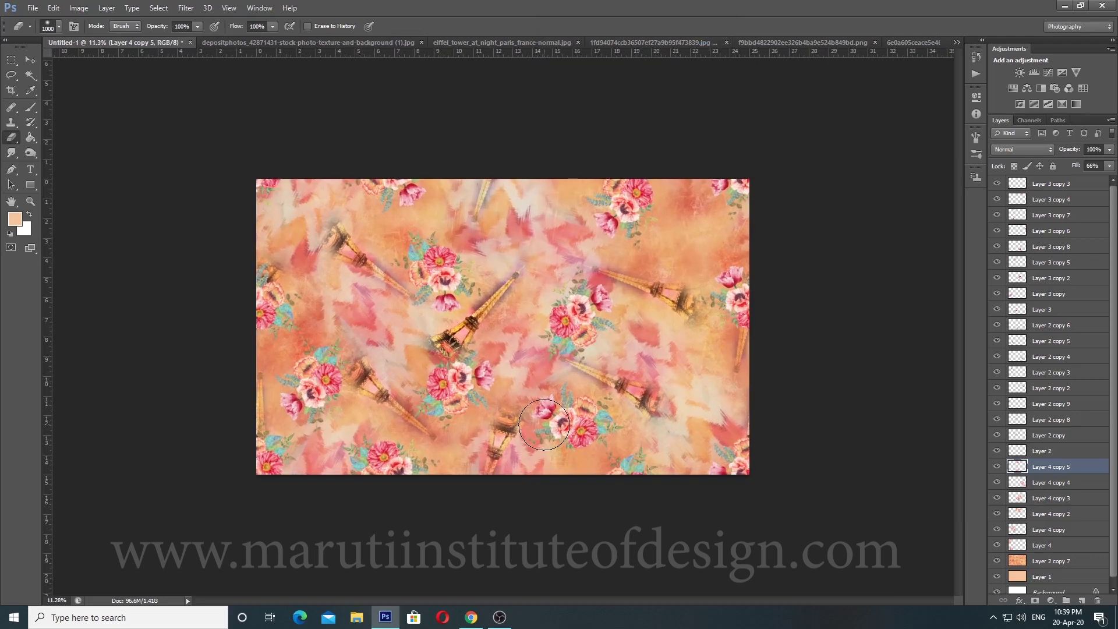
Step: Duplicate Layer 4 copy 5 and offset the copy with wrap-around by -4679 px horizontally and +5824 px vertically
key("ctrl+j")
key("ctrl+alt+f")
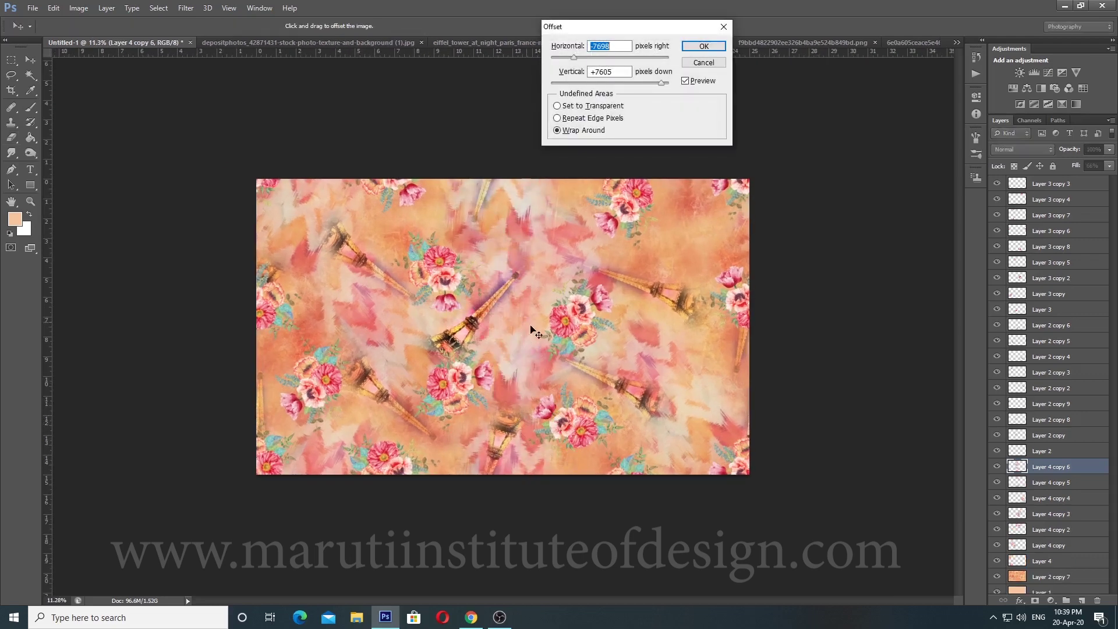
left_click_drag(528, 330, 655, 264)
mouse_move(691, 213)
left_mouse_down()
mouse_move(685, 223)
mouse_move(693, 218)
left_mouse_up()
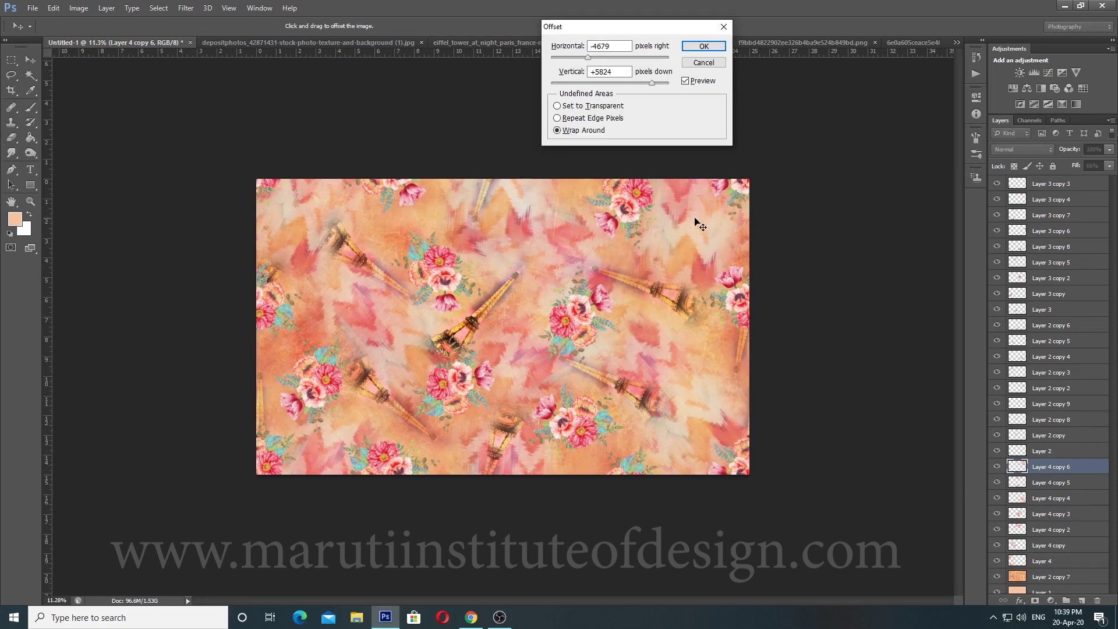
key("Return")
key("e")
Step: Duplicate Layer 4 copy 6 and offset the copy with wrap-around by -6512 px horizontally and +7117 px vertically
key("ctrl+j")
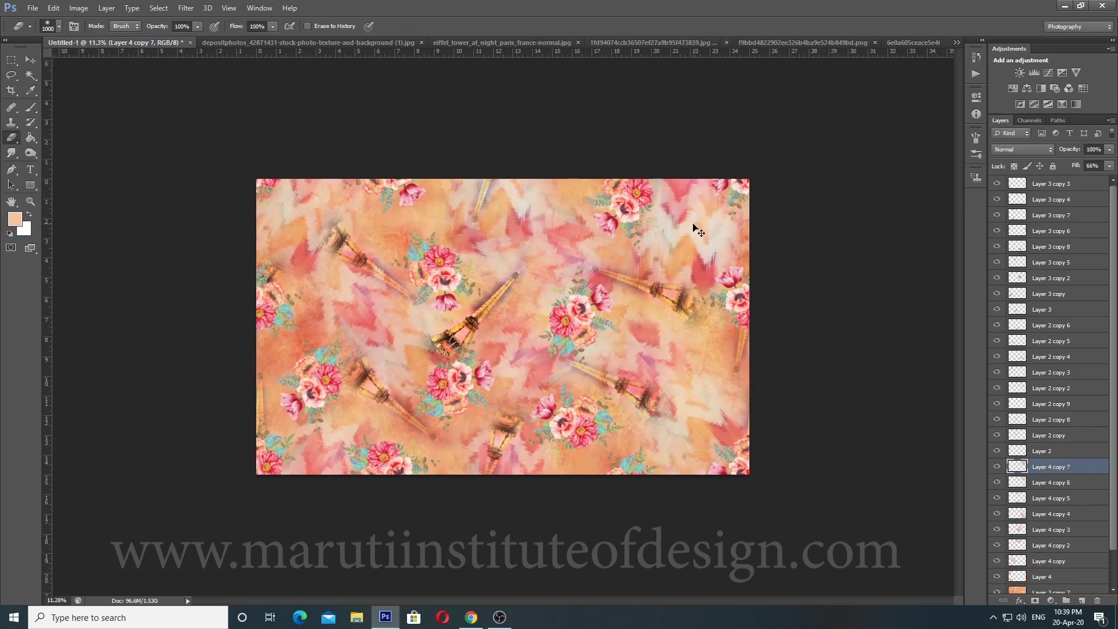
key("ctrl+alt+f")
left_click_drag(381, 302, 279, 346)
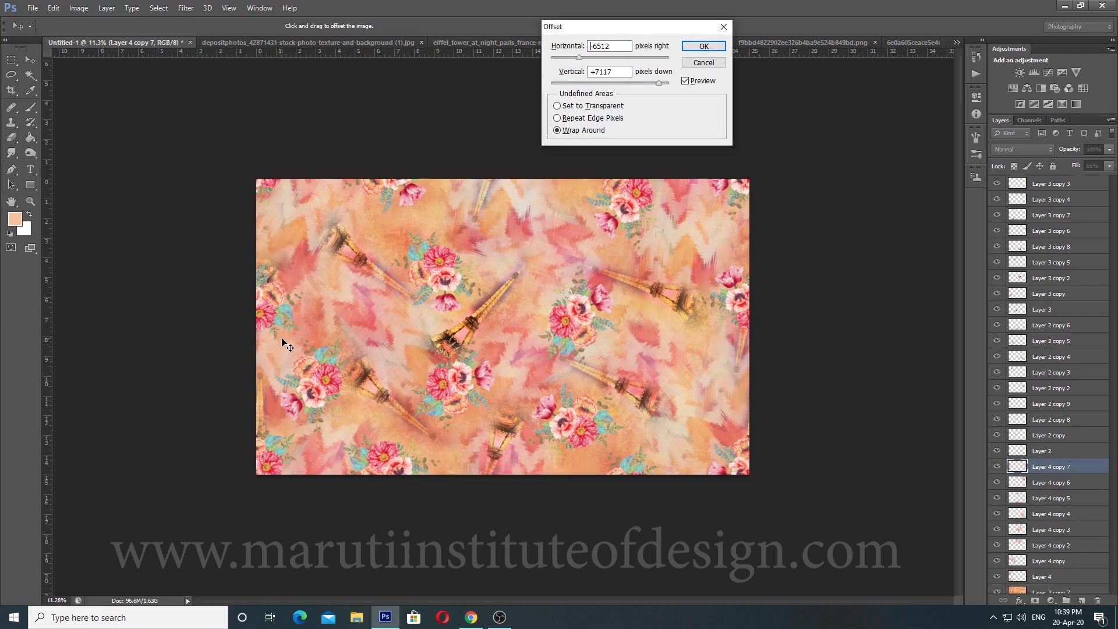
key("Return")
scroll(548, 358, "down", 2)
scroll(548, 358, "up", 3)
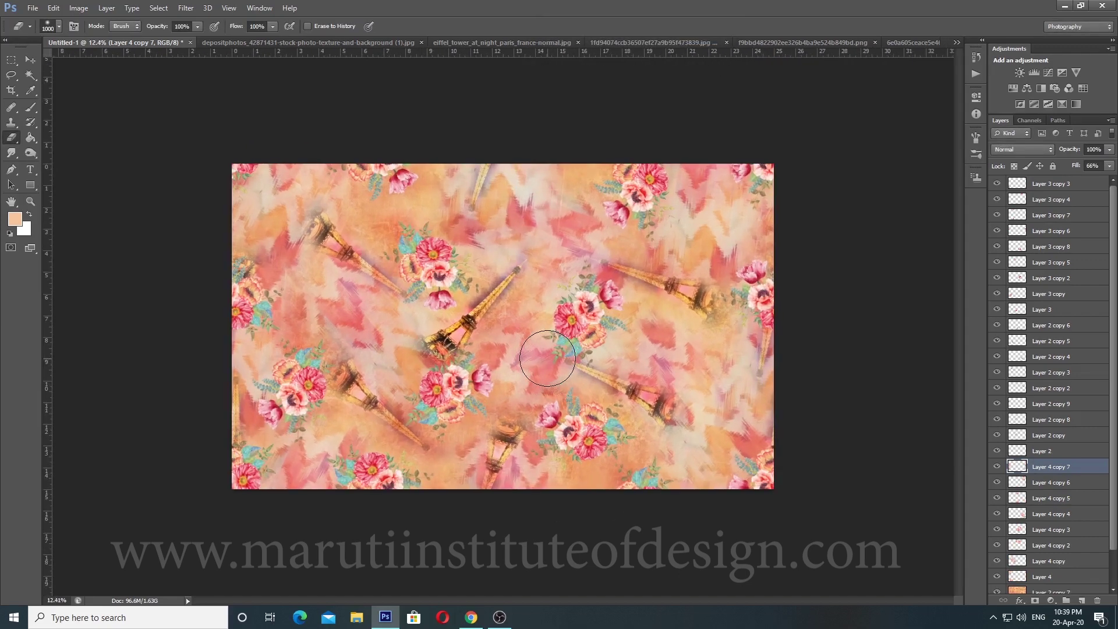
scroll(548, 358, "up", 1)
scroll(545, 347, "down", 1)
scroll(544, 334, "up", 1)
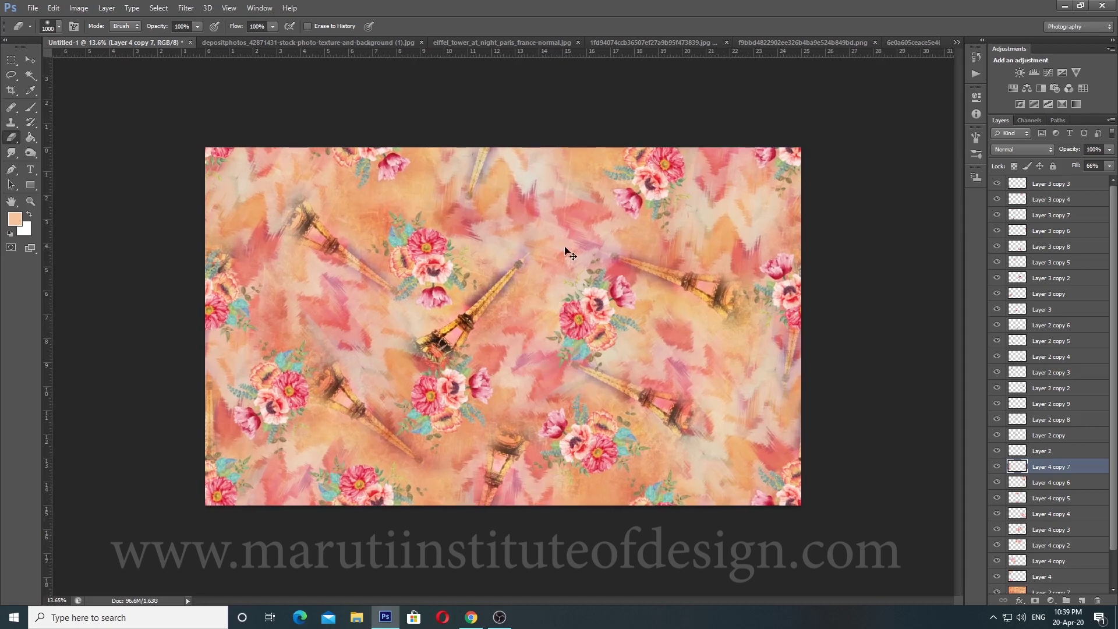
Step: Pick the chevron patch above the middle tower, check it by toggling Layer 4 copy 2's visibility, and duplicate that layer
right_click(565, 252, "ctrl")
left_click(596, 256)
left_click(998, 546)
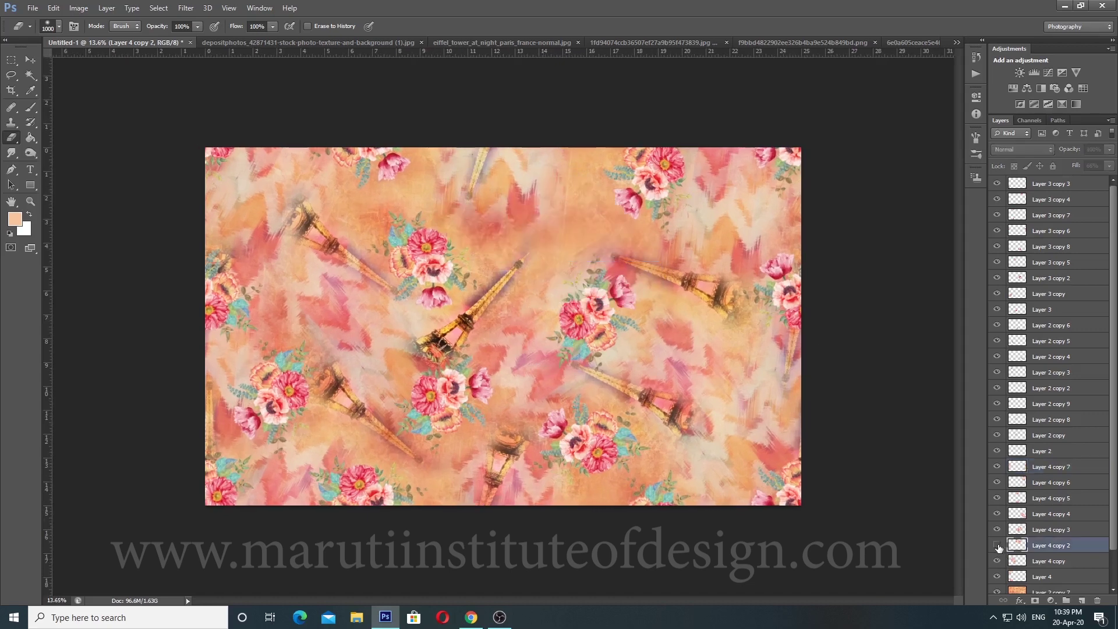
left_click(998, 546)
left_click(998, 546)
left_click(998, 546)
key("ctrl+j")
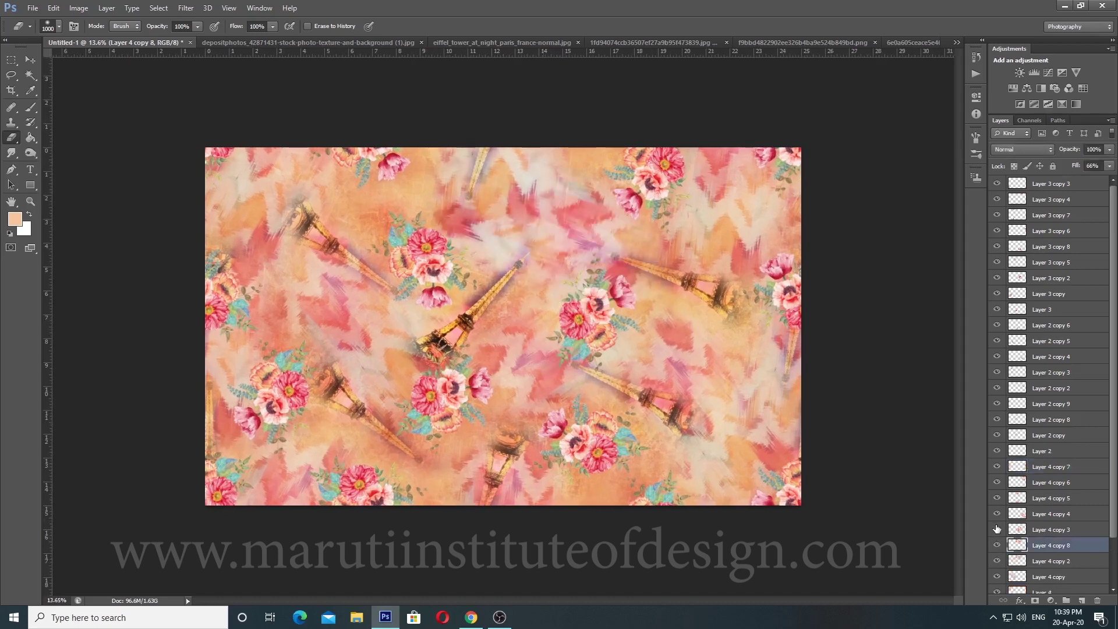
Step: Rotate the Layer 4 copy 2 duplicate counterclockwise and offset it with wrap-around by -8739 px horizontally and +6430 px vertically
key("ctrl+t")
key("Return")
key("ctrl+t")
left_click_drag(571, 255, 524, 349)
left_click_drag(593, 532, 673, 447)
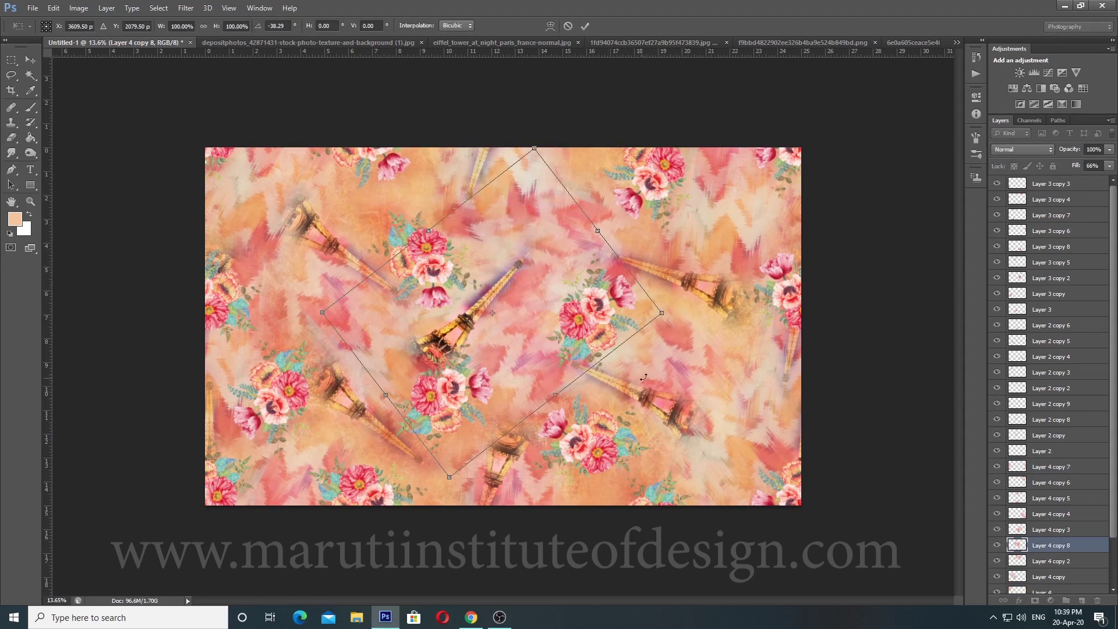
key("Return")
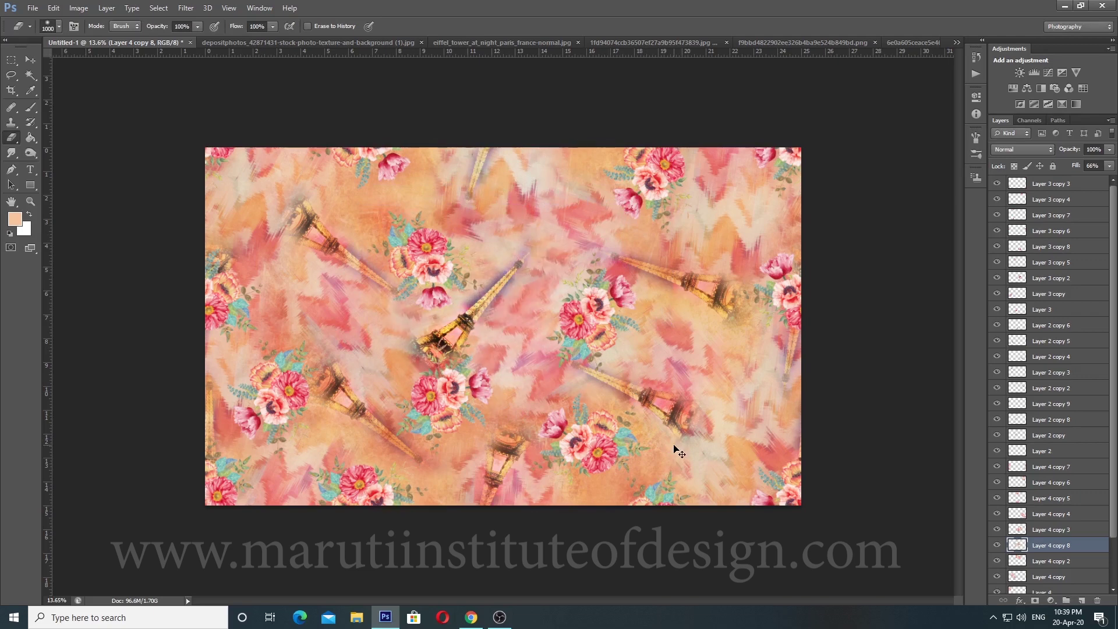
key("ctrl+alt+f")
left_click_drag(525, 321, 445, 473)
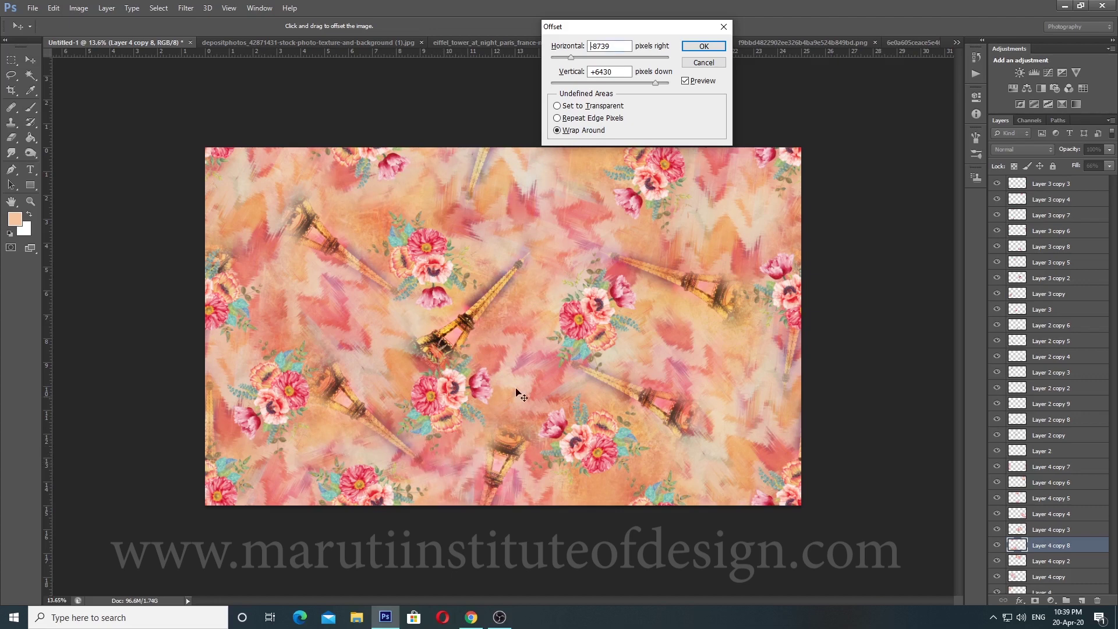
key("Return")
key("e")
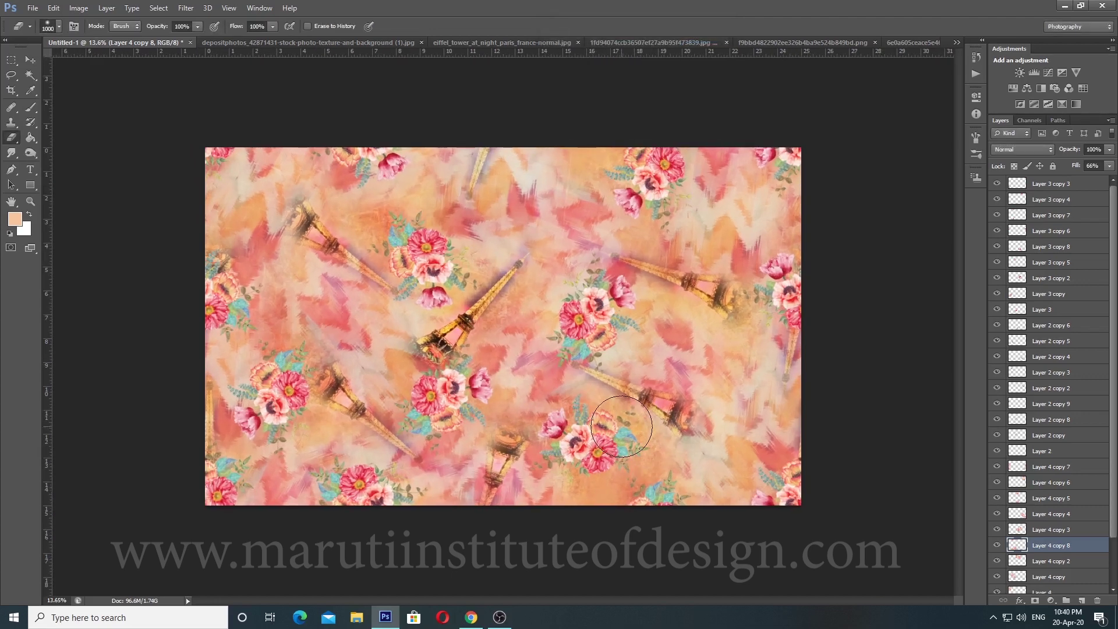
Step: Select the Layer 4 copy patch near the upper-left tower's tip, duplicate it, and rotate the duplicate
key("ctrl+plus")
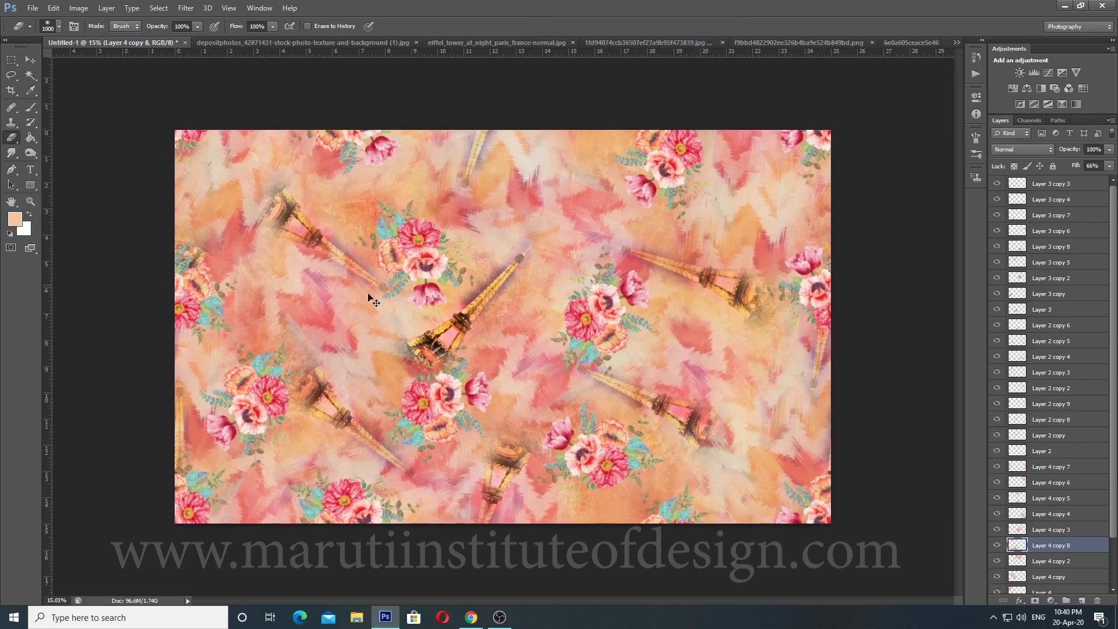
right_click(368, 296, "ctrl")
left_click(364, 308)
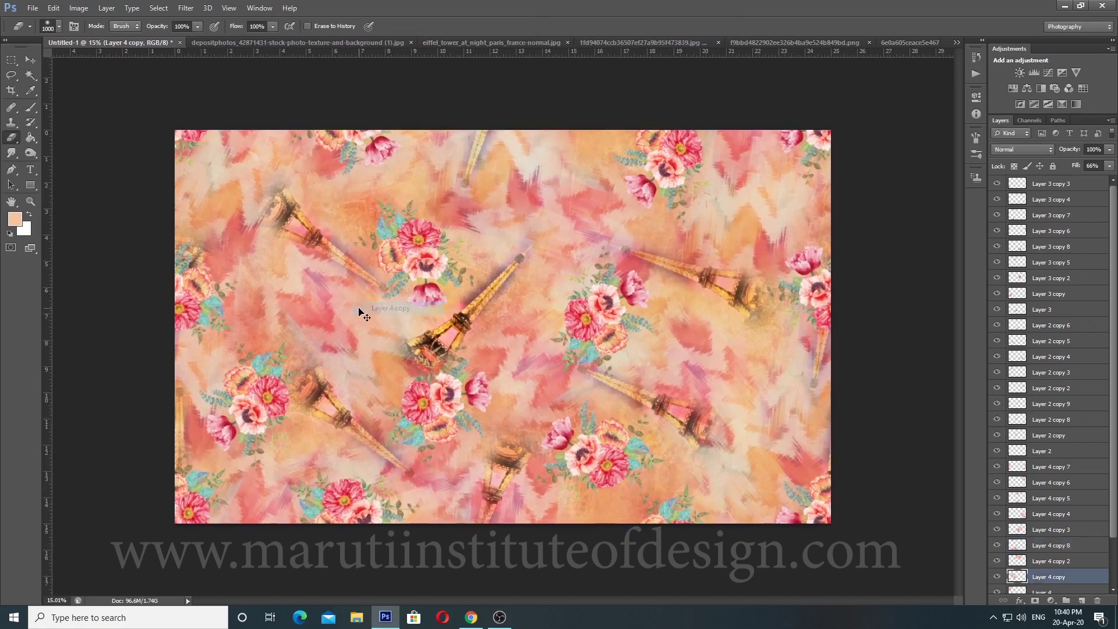
key("ctrl+t")
left_click_drag(407, 447, 291, 271)
key("Return")
Step: Offset the rotated Layer 4 copy duplicate with wrap-around by -11581 px horizontally and +6271 px vertically
key("ctrl+alt+f")
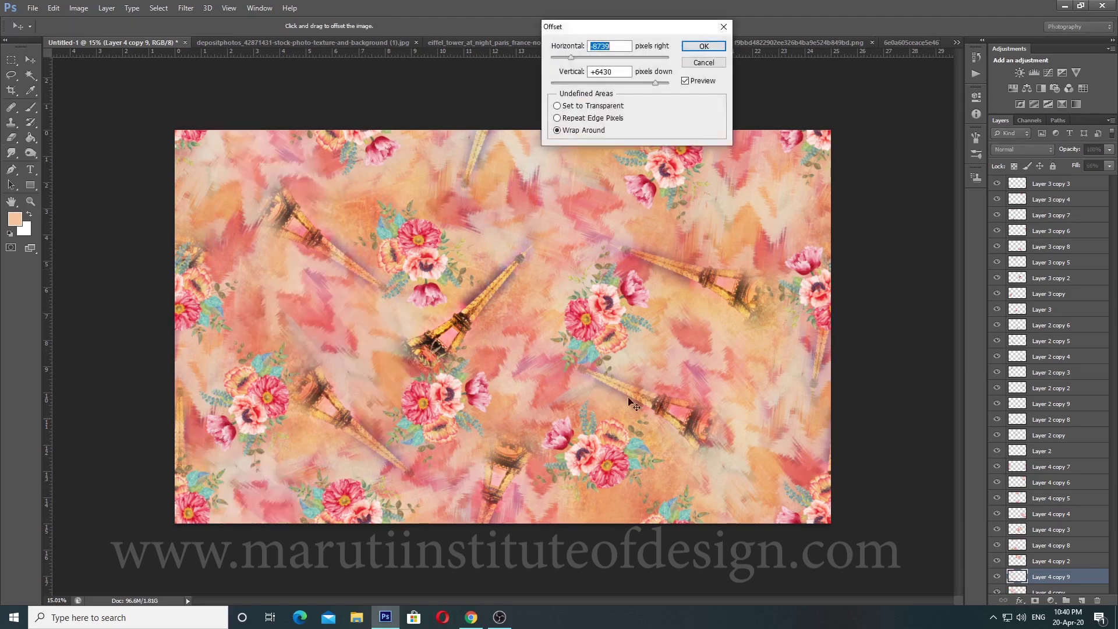
left_click_drag(818, 511, 445, 360)
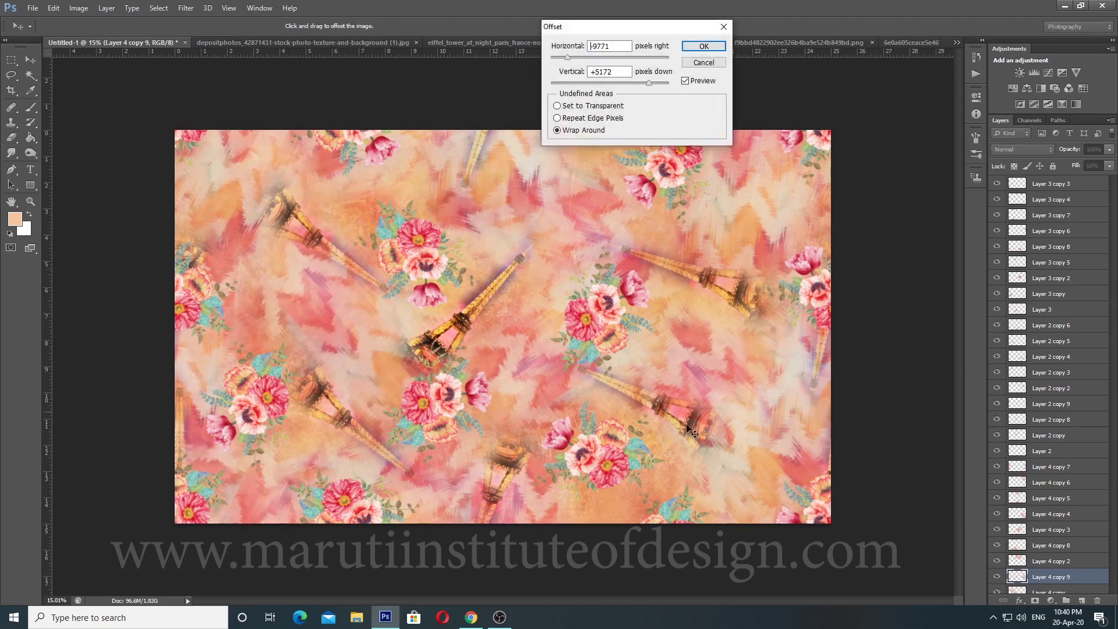
left_click_drag(689, 430, 622, 491)
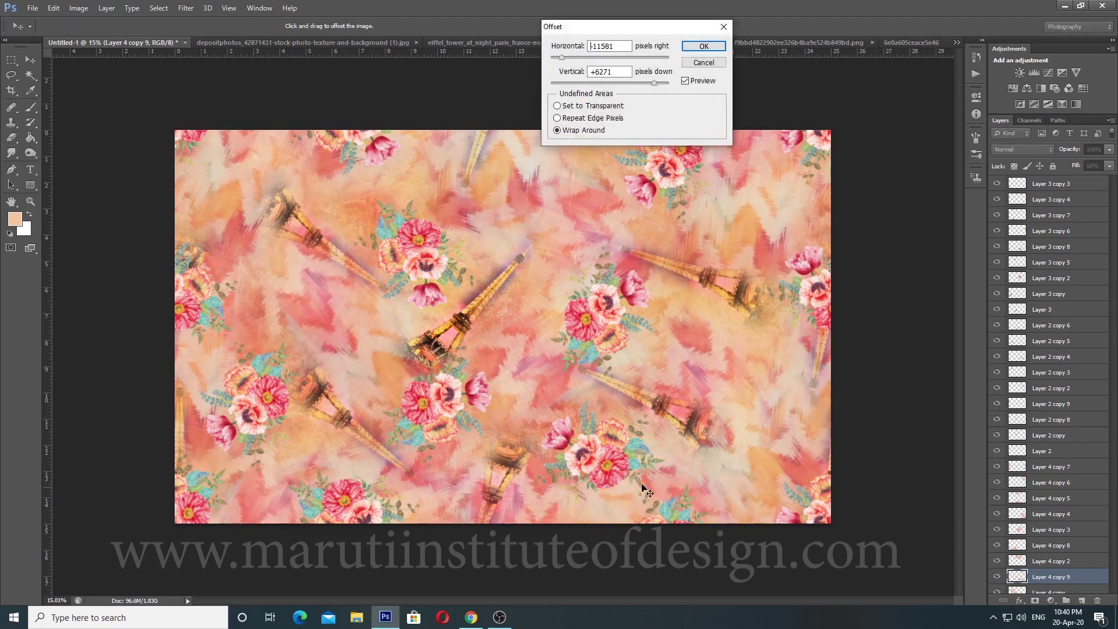
key("Return")
scroll(645, 419, "down", 3)
scroll(647, 419, "up", 2)
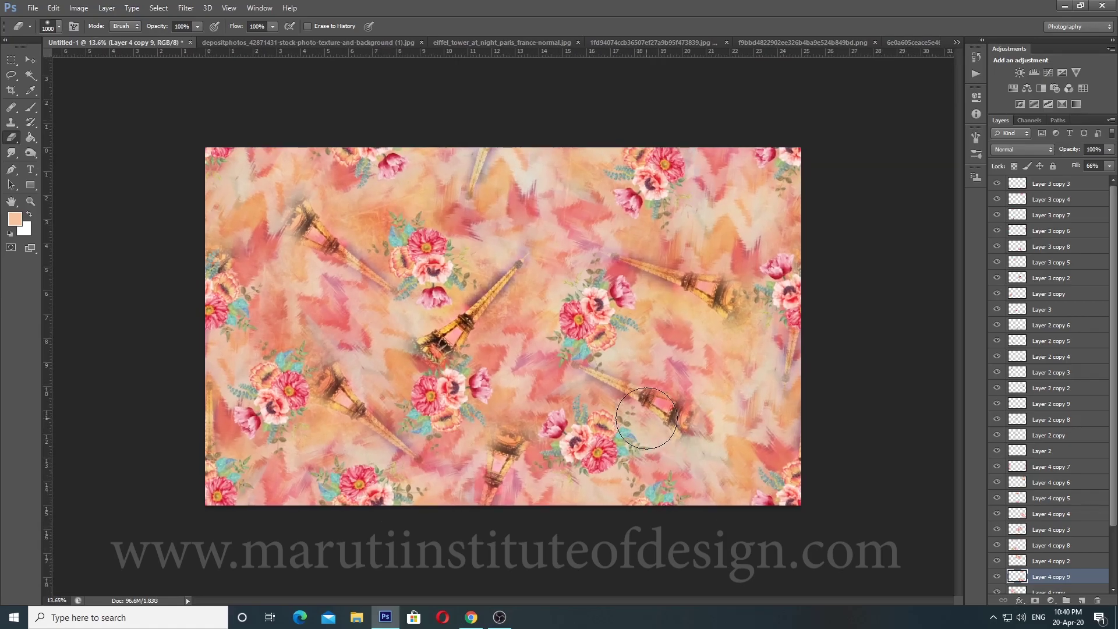